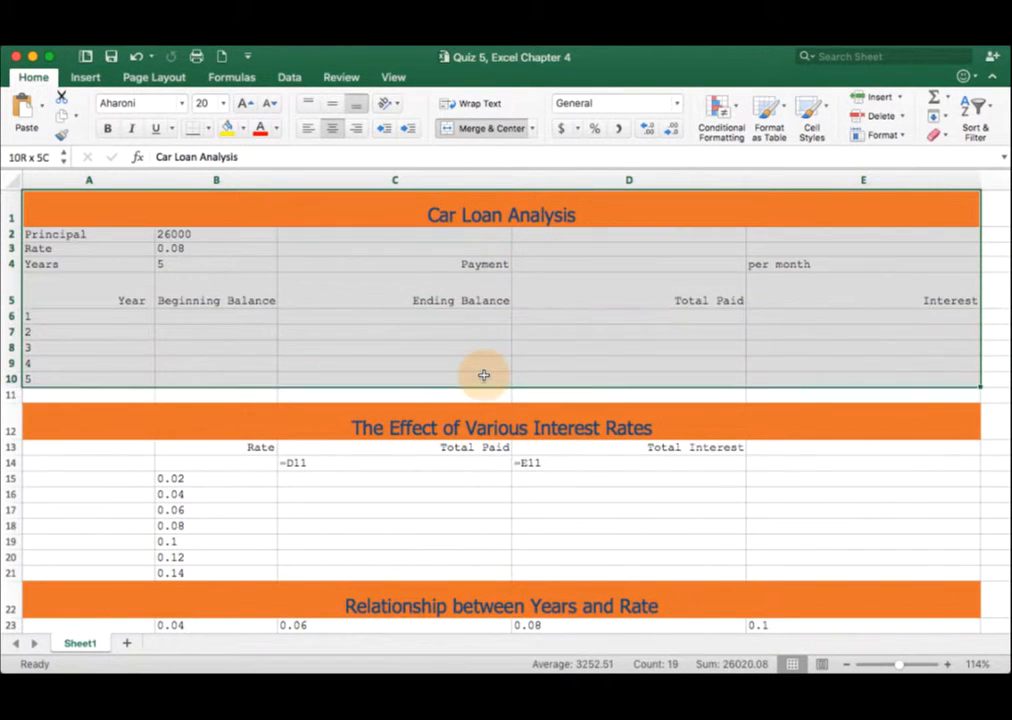
Step: Review the loan's principal, rate and years input cells B2 to B4
click(463, 252)
drag(260, 233, 255, 260)
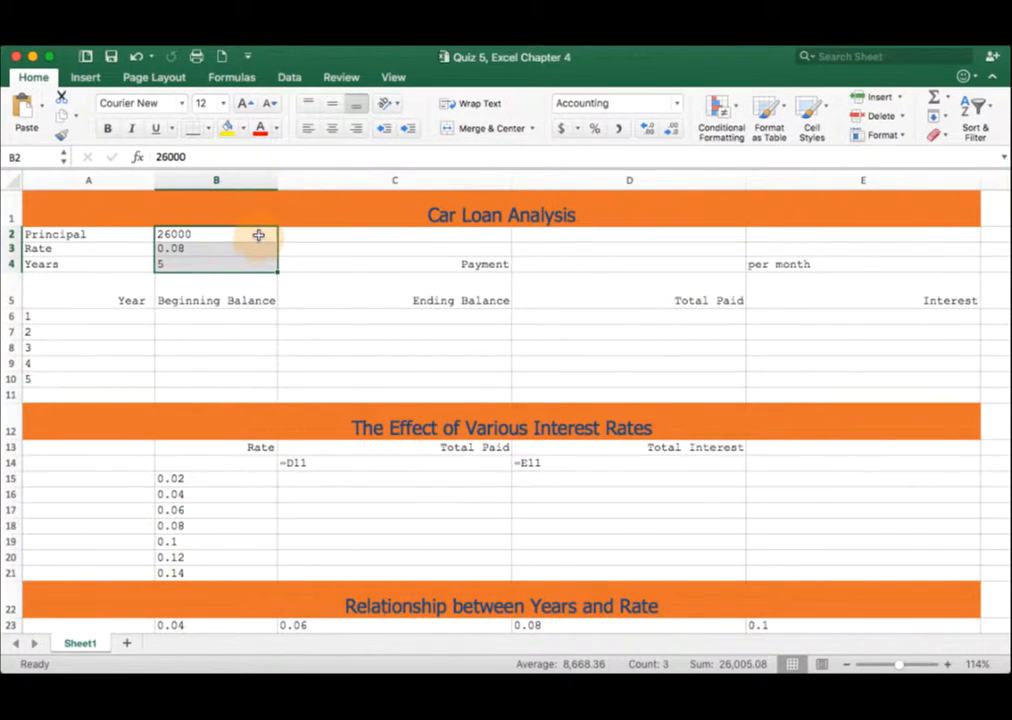
click(259, 238)
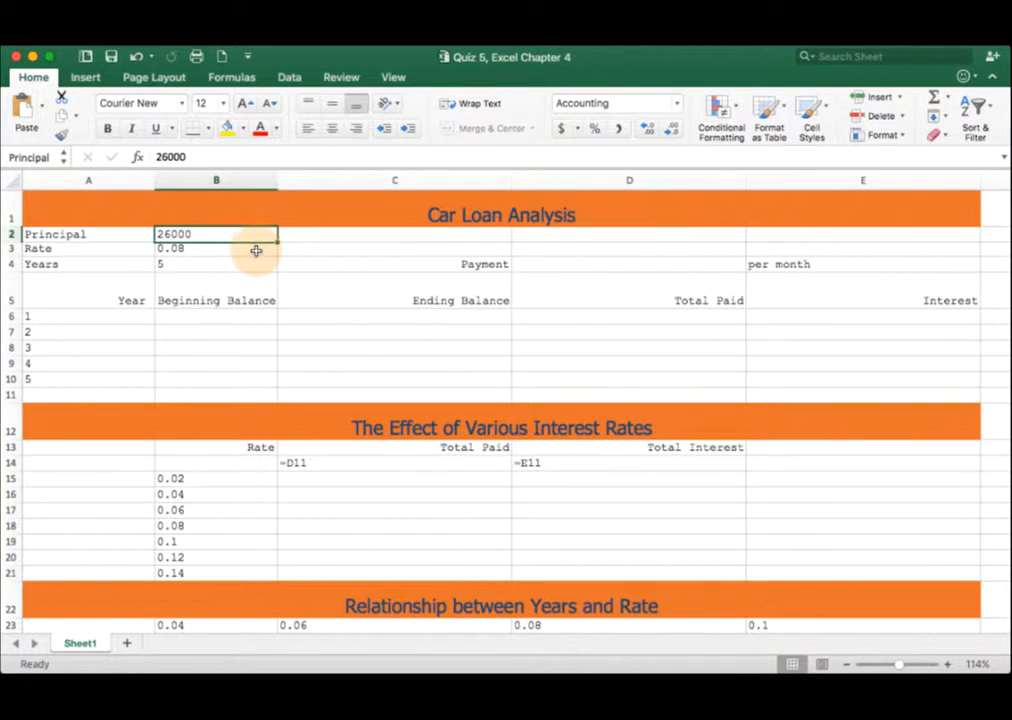
click(257, 248)
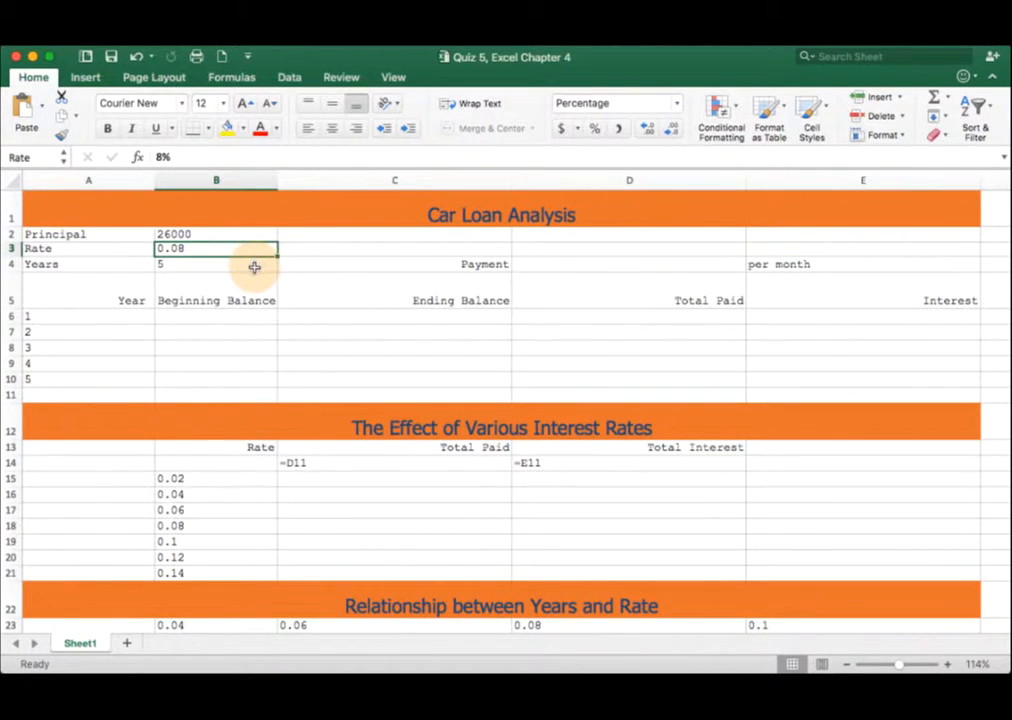
click(254, 264)
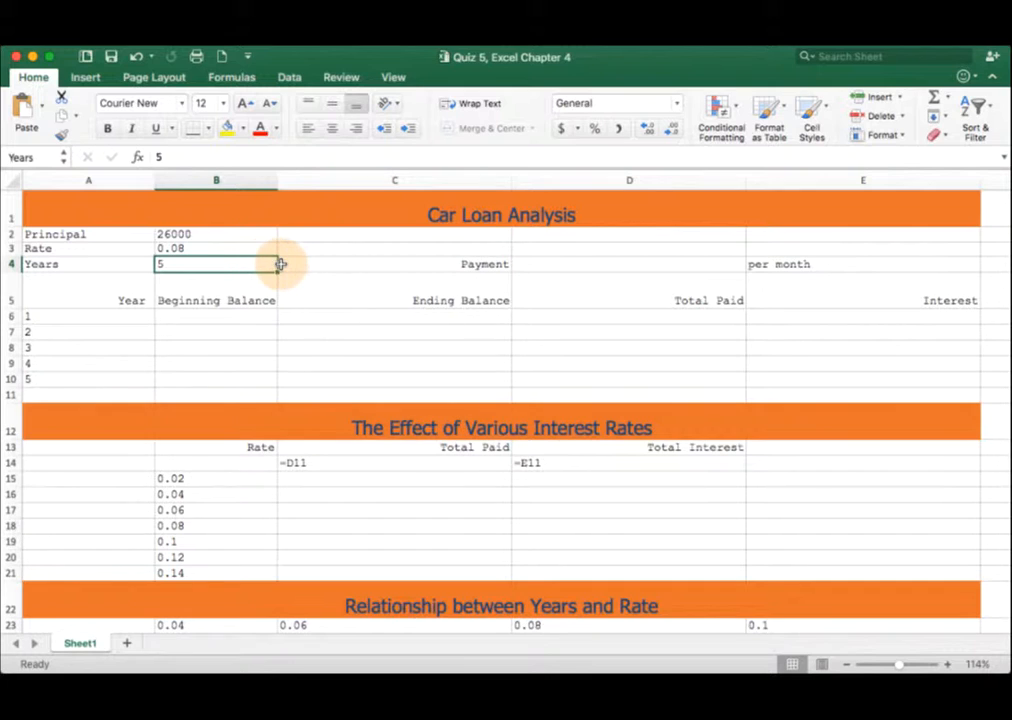
Step: Calculate the monthly payment in D4 with the formula =PMT(Rate/12, Years*12, Principal)
click(549, 265)
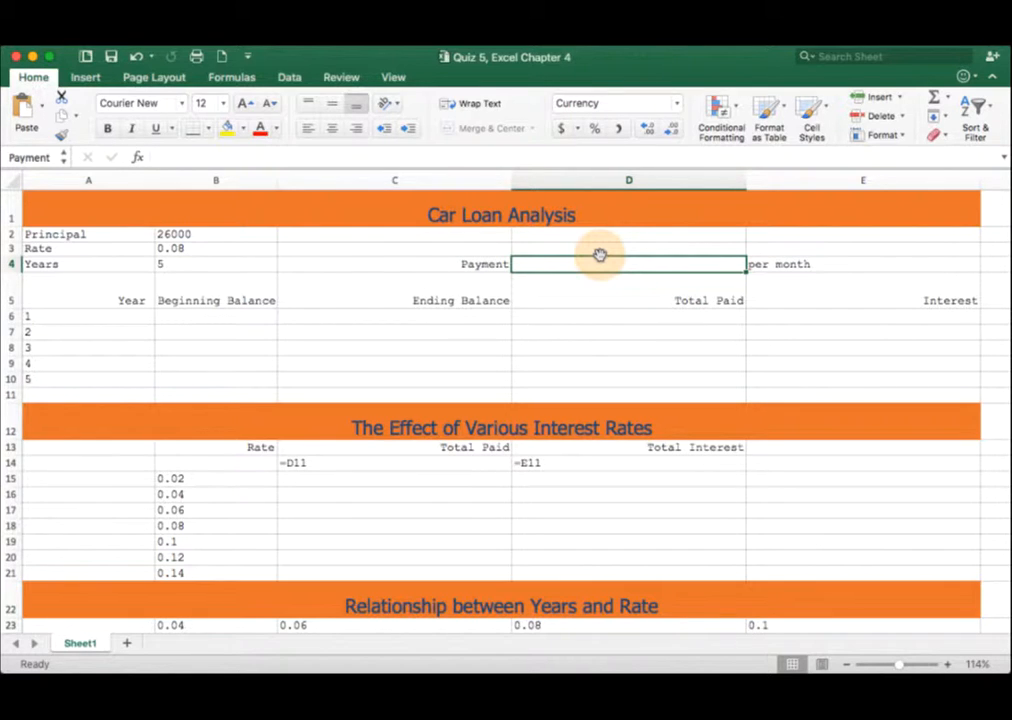
text(=)
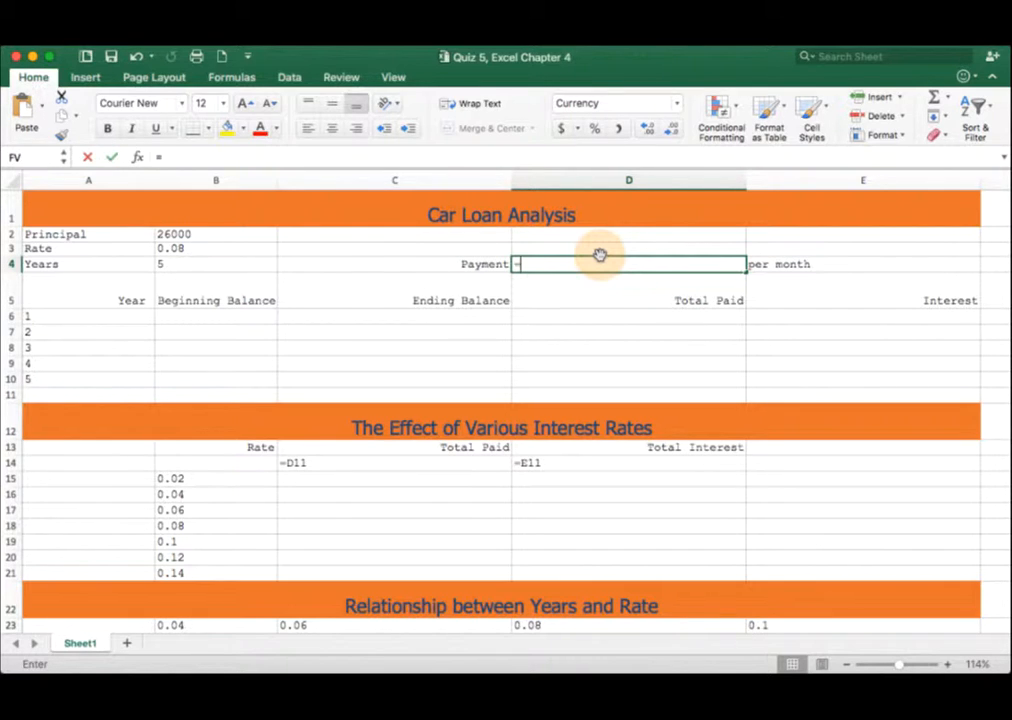
text(PMT()
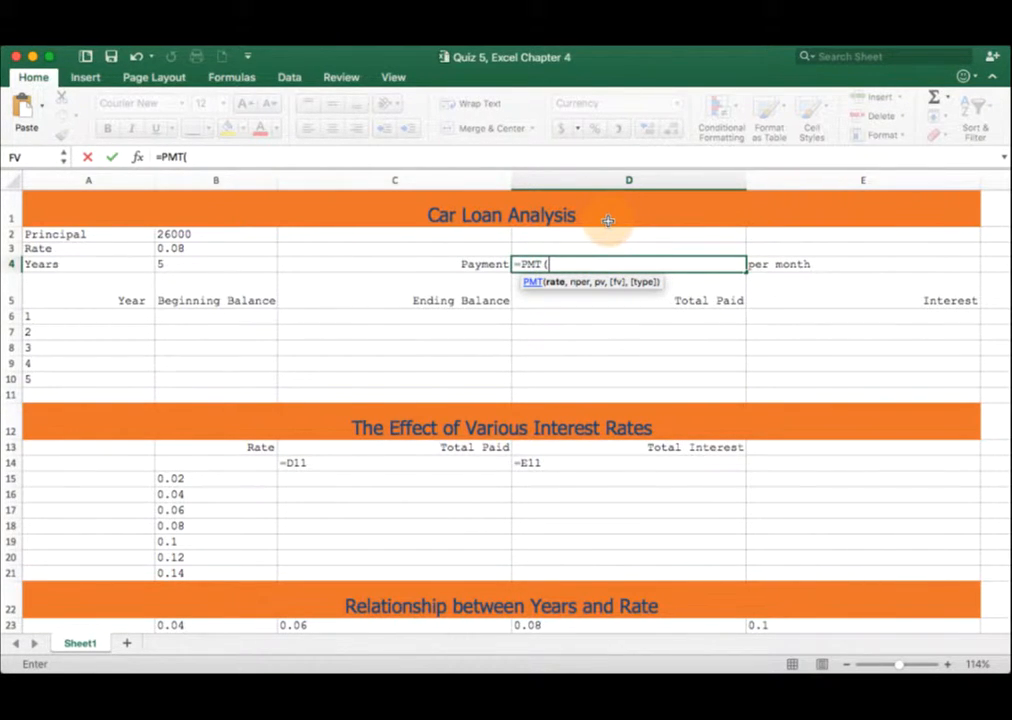
click(242, 248)
text(/12)
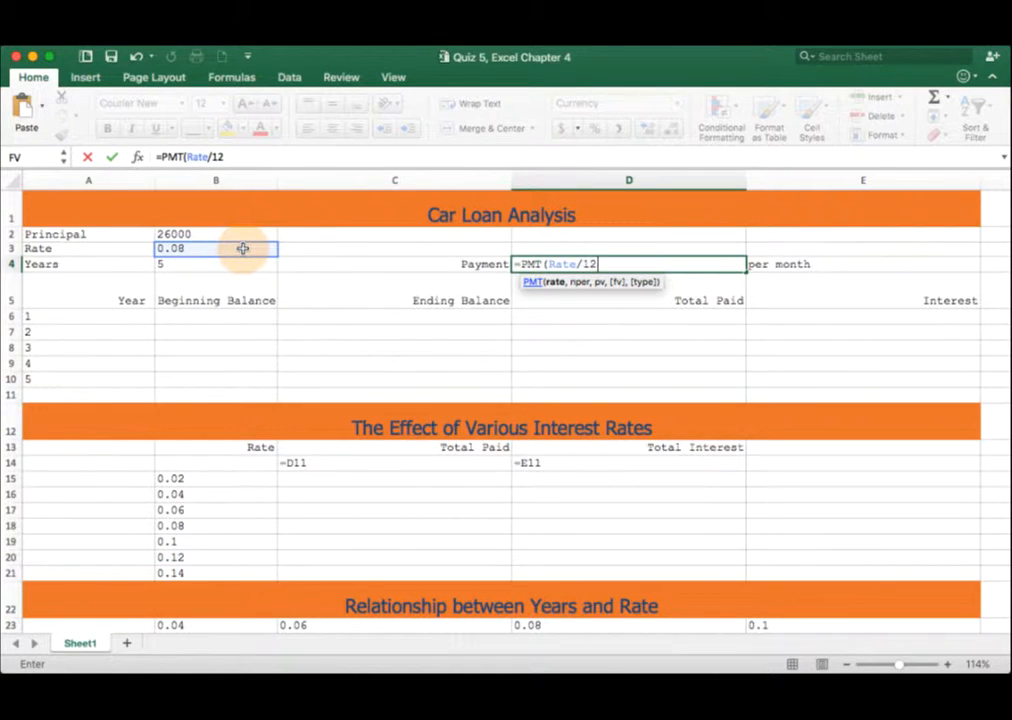
text(,)
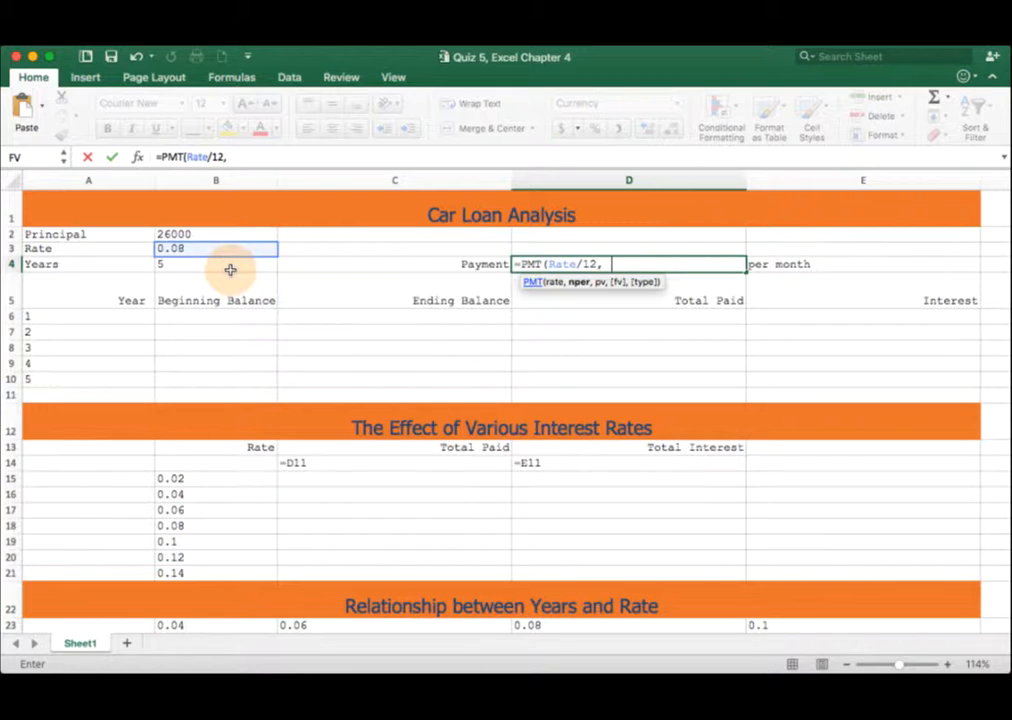
click(230, 269)
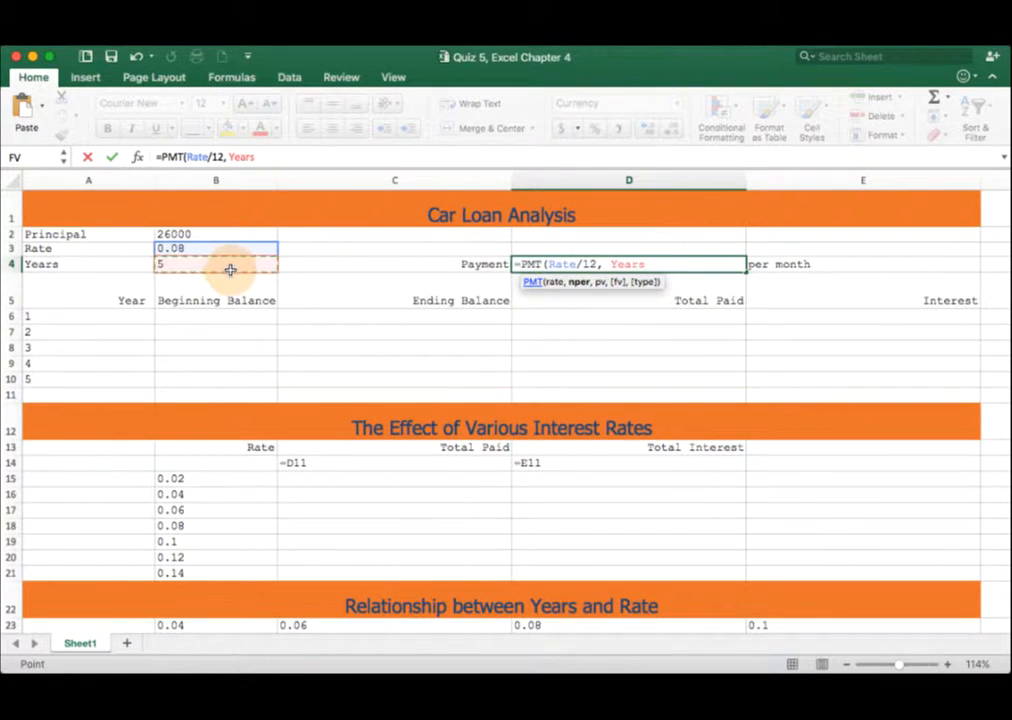
text(*12,)
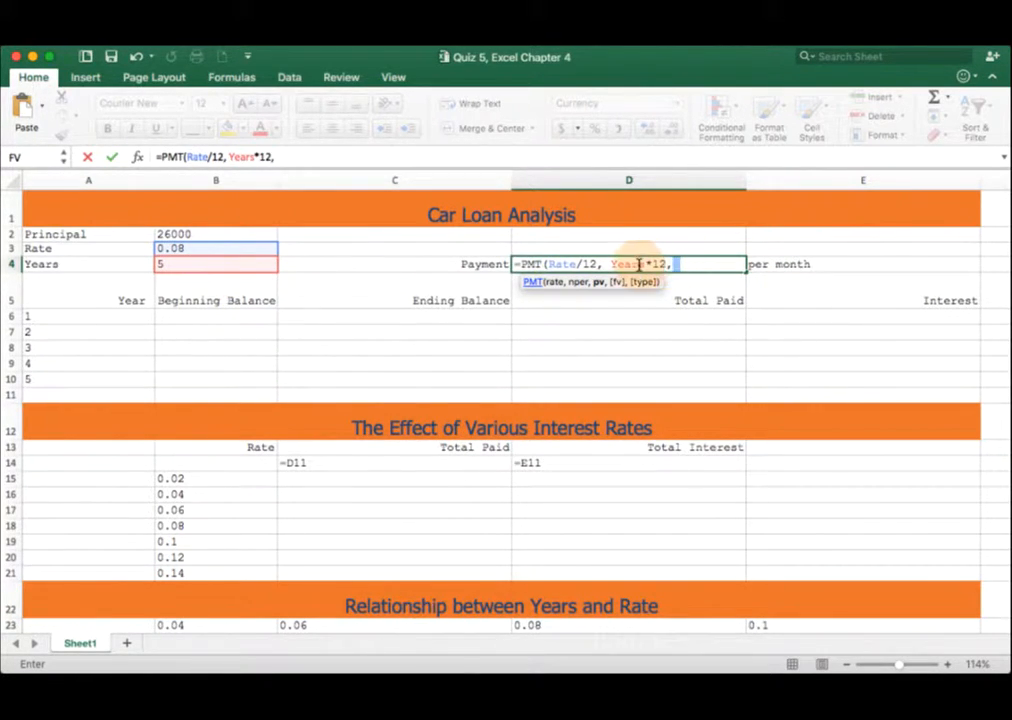
drag(639, 264, 611, 264)
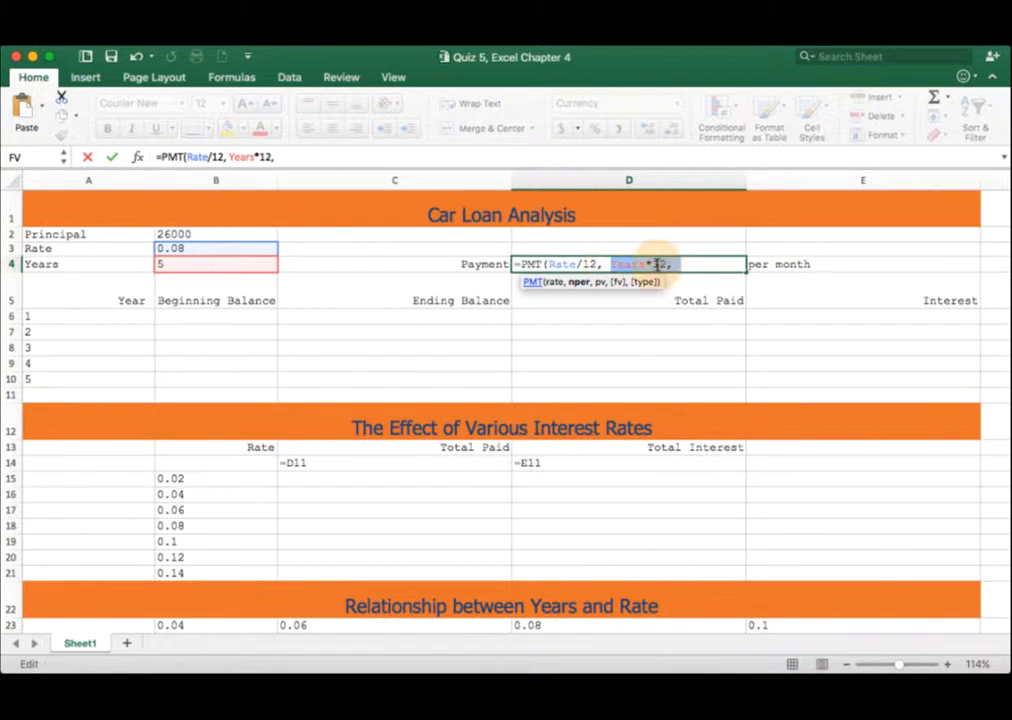
click(678, 264)
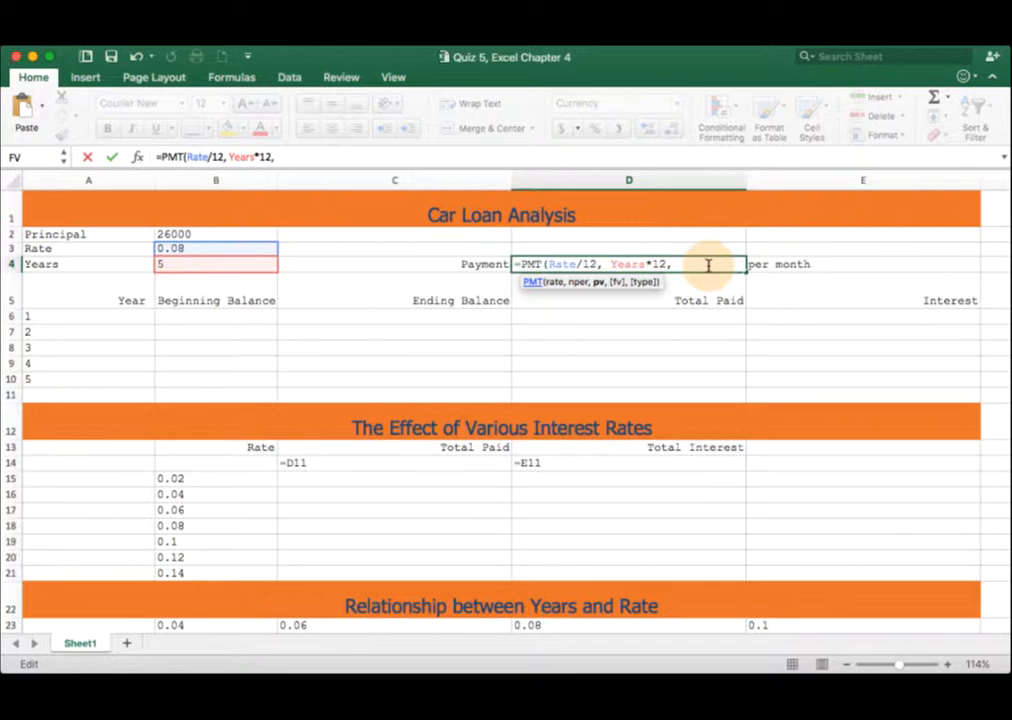
click(228, 234)
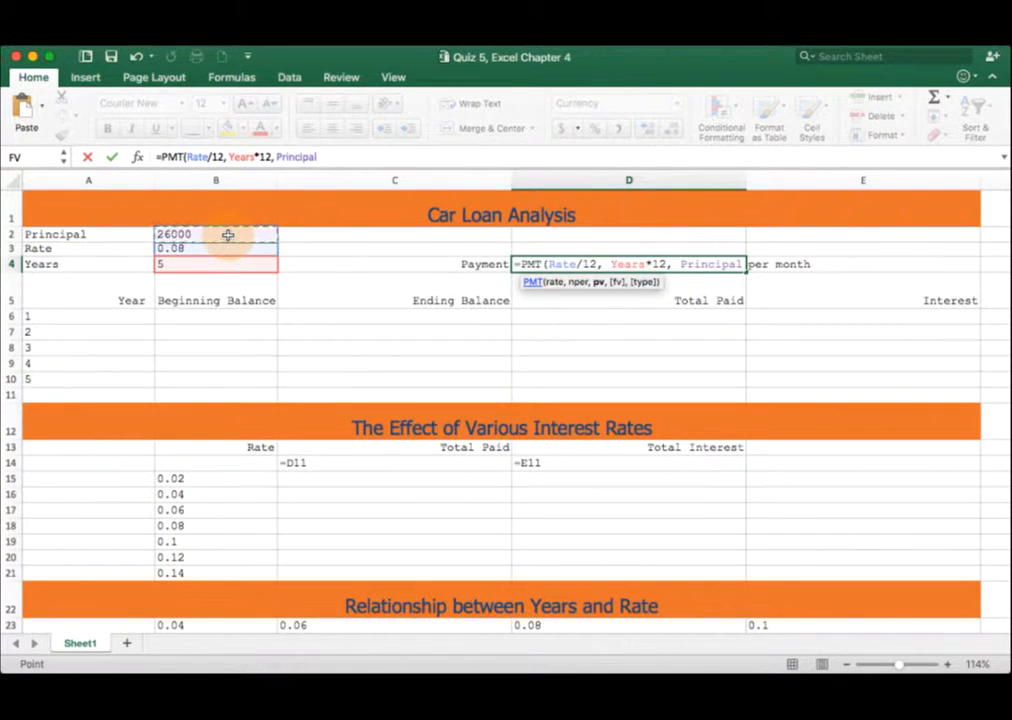
text())
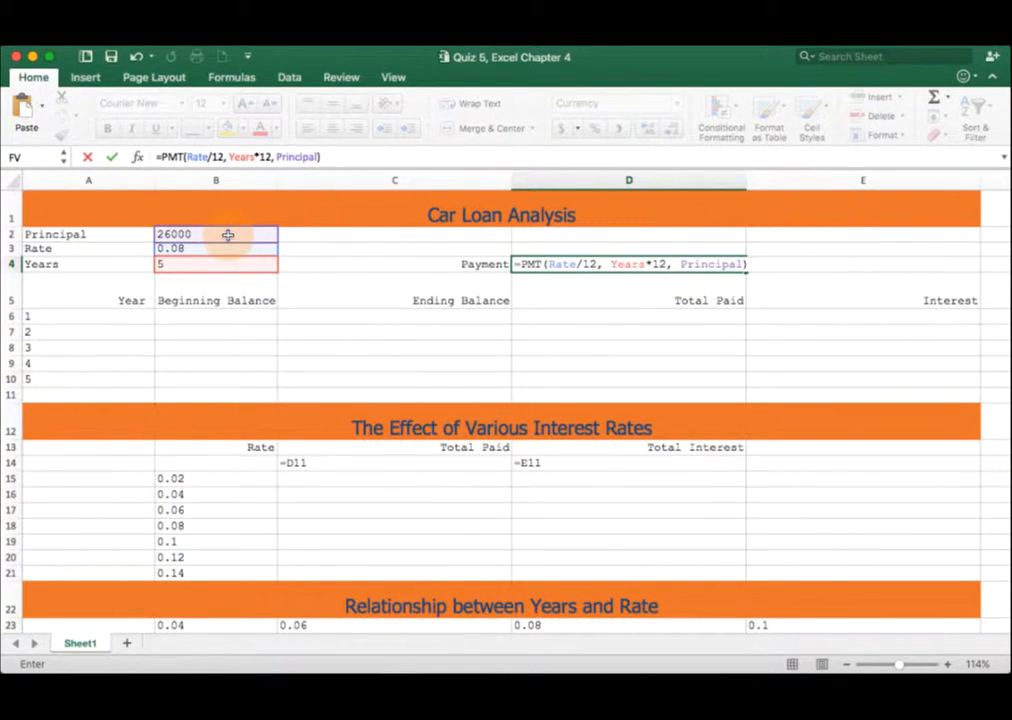
key(Return)
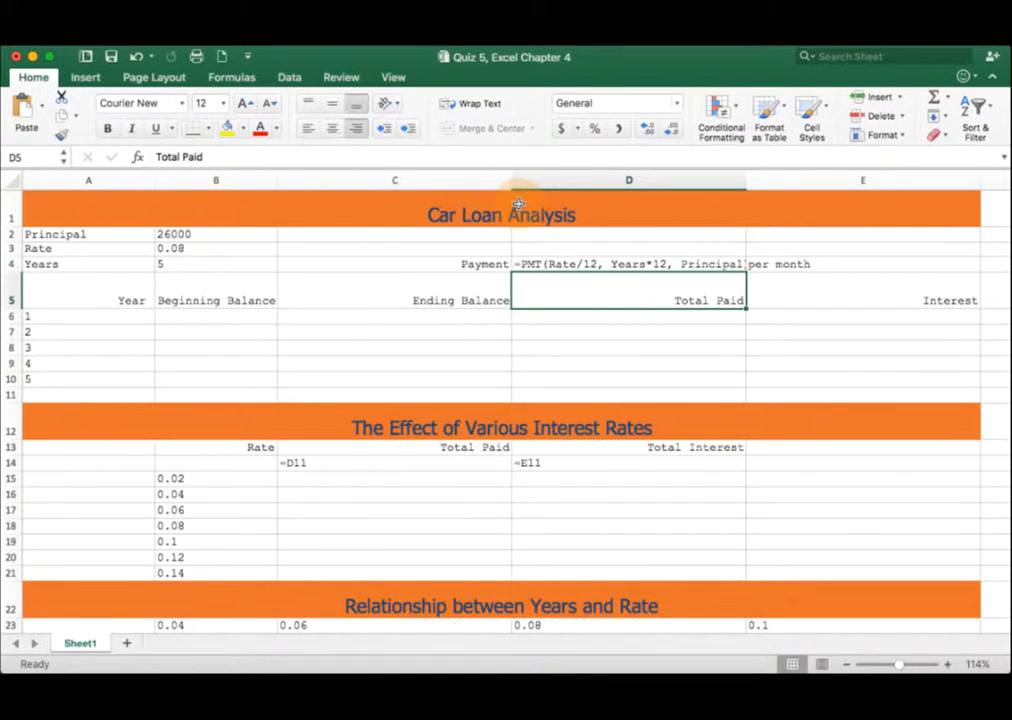
Step: Switch the sheet from showing formulas to showing values and widen columns A through E equally
key(ctrl+grave)
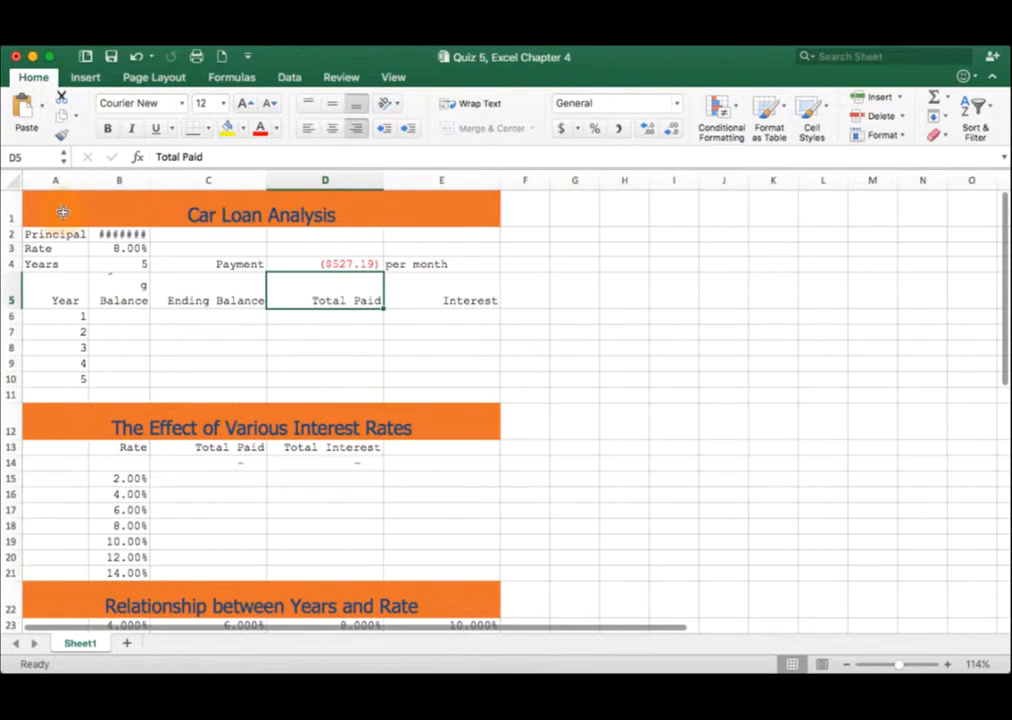
drag(78, 186, 558, 176)
click(556, 289)
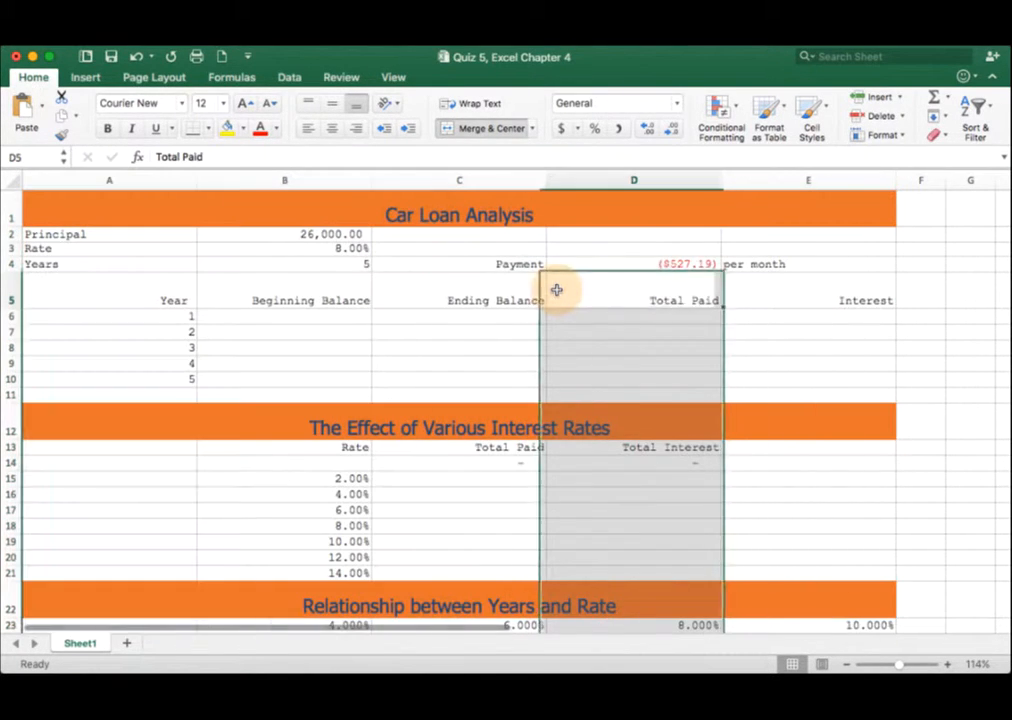
Step: Make the payment in D4 positive by changing its formula to =-PMT(Rate/12, Years*12, Principal)
click(611, 266)
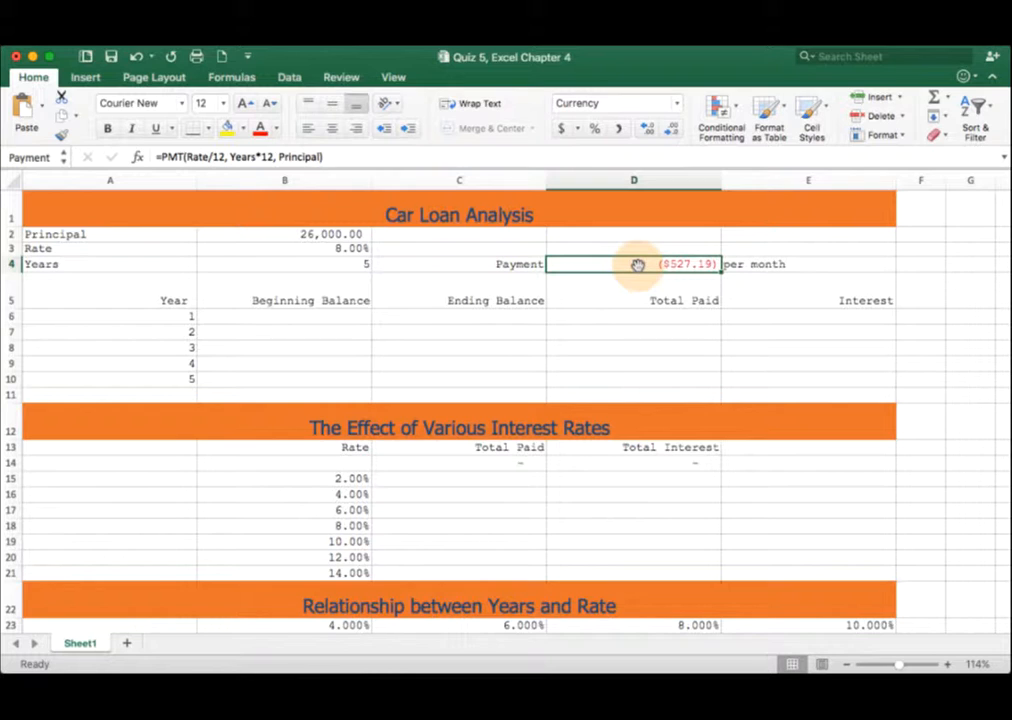
click(335, 157)
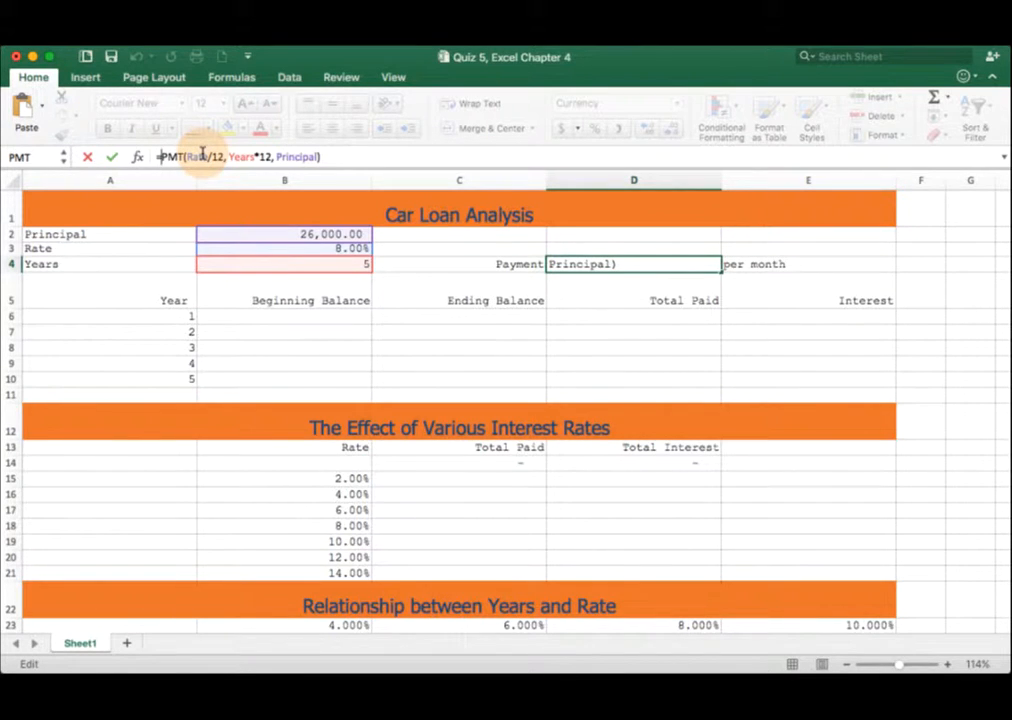
text(-)
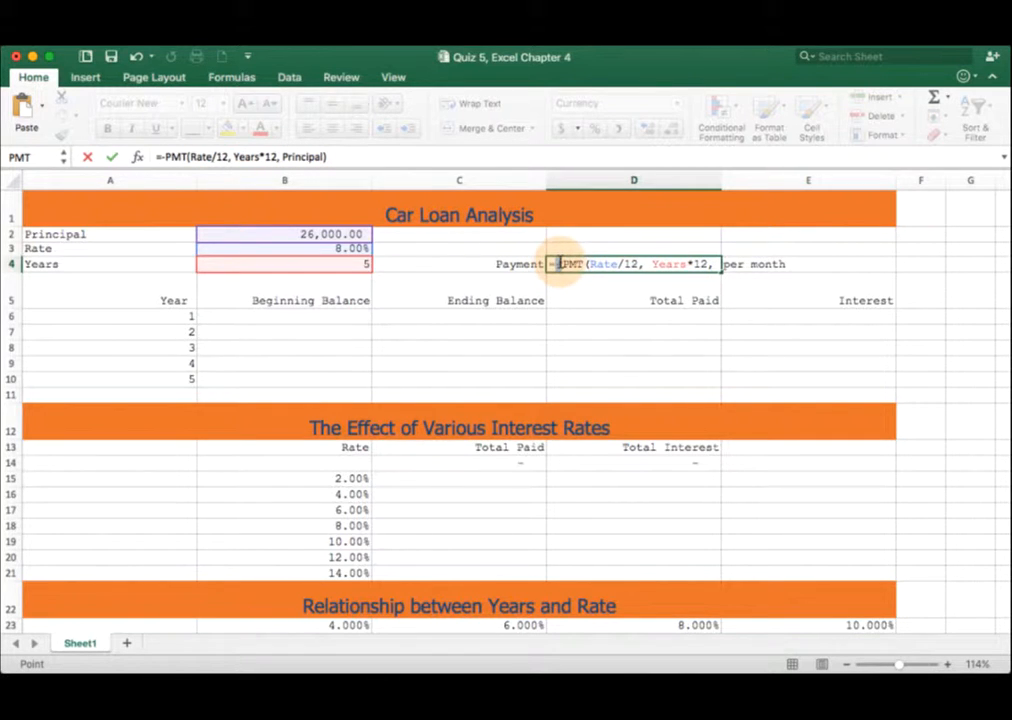
drag(550, 264, 572, 262)
key(Return)
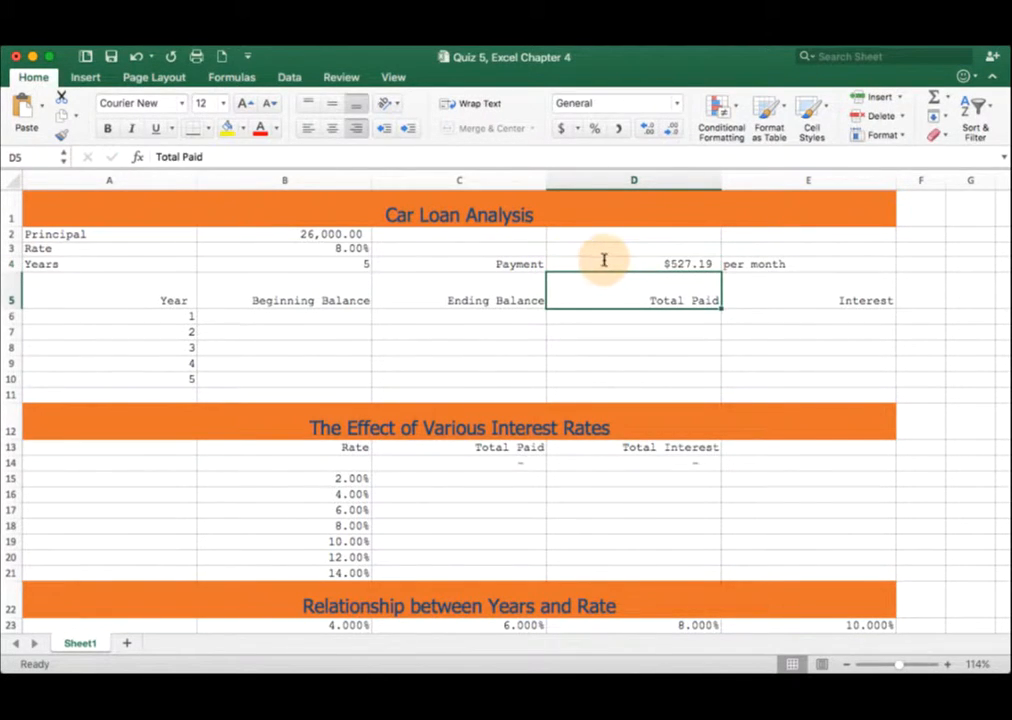
click(605, 266)
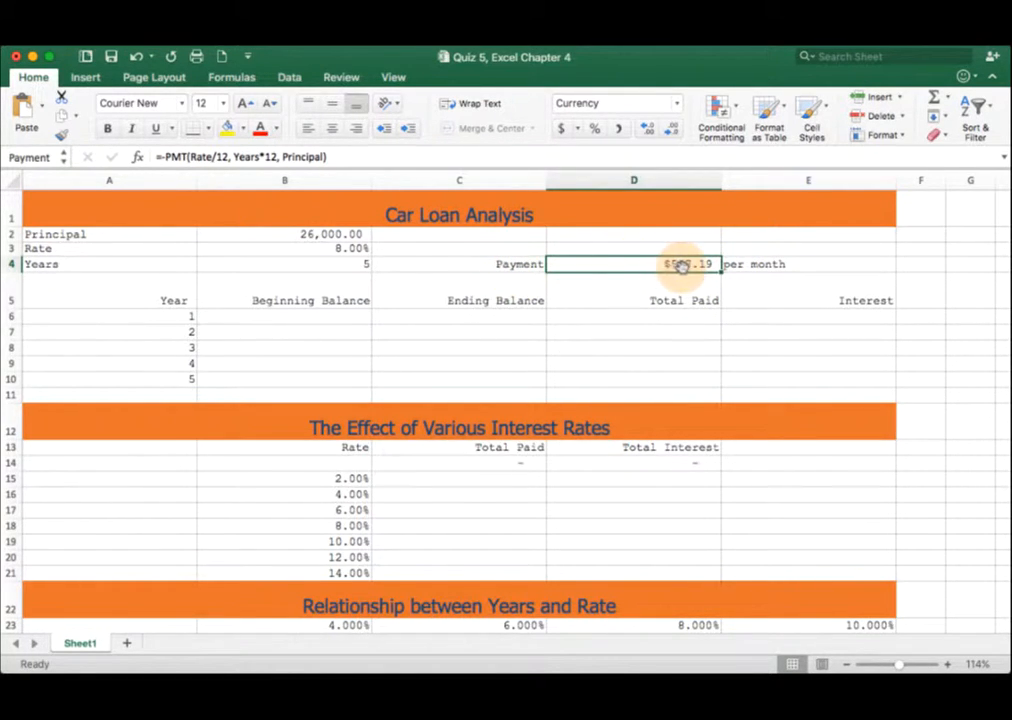
drag(738, 264, 617, 263)
click(617, 263)
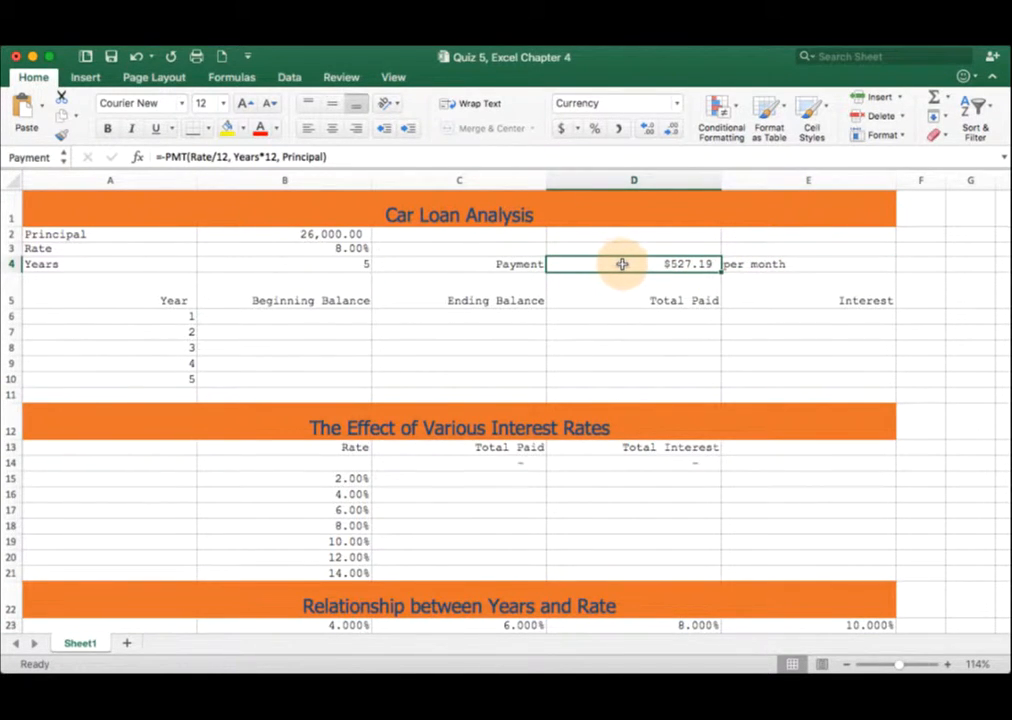
Step: Set the year 1 beginning balance in B6 to =Principal
click(315, 321)
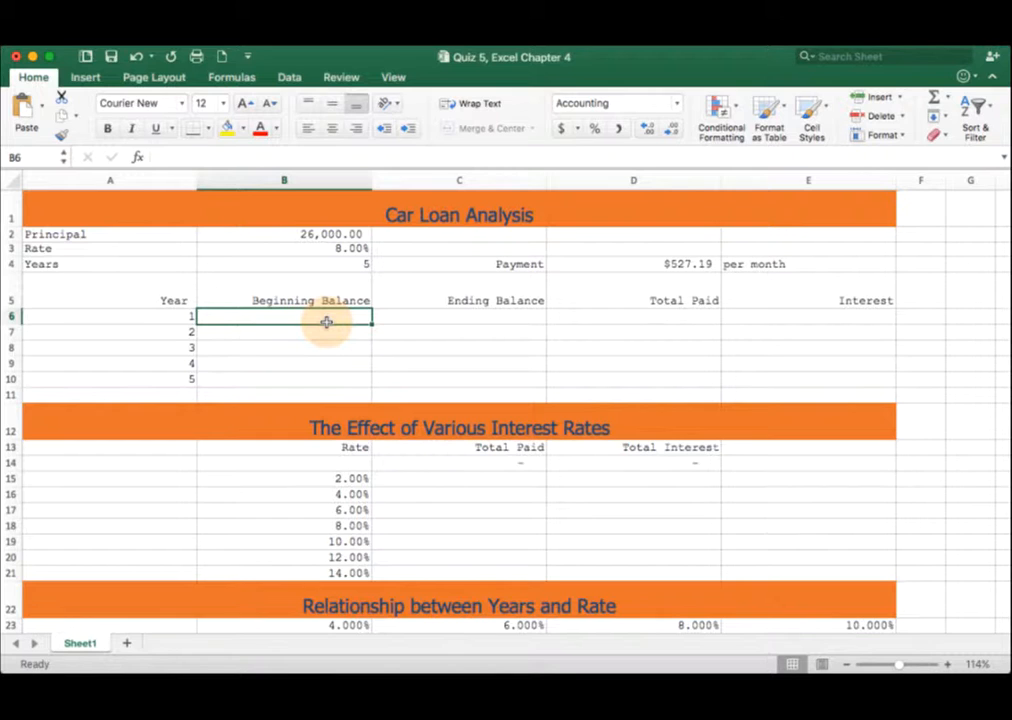
text(=)
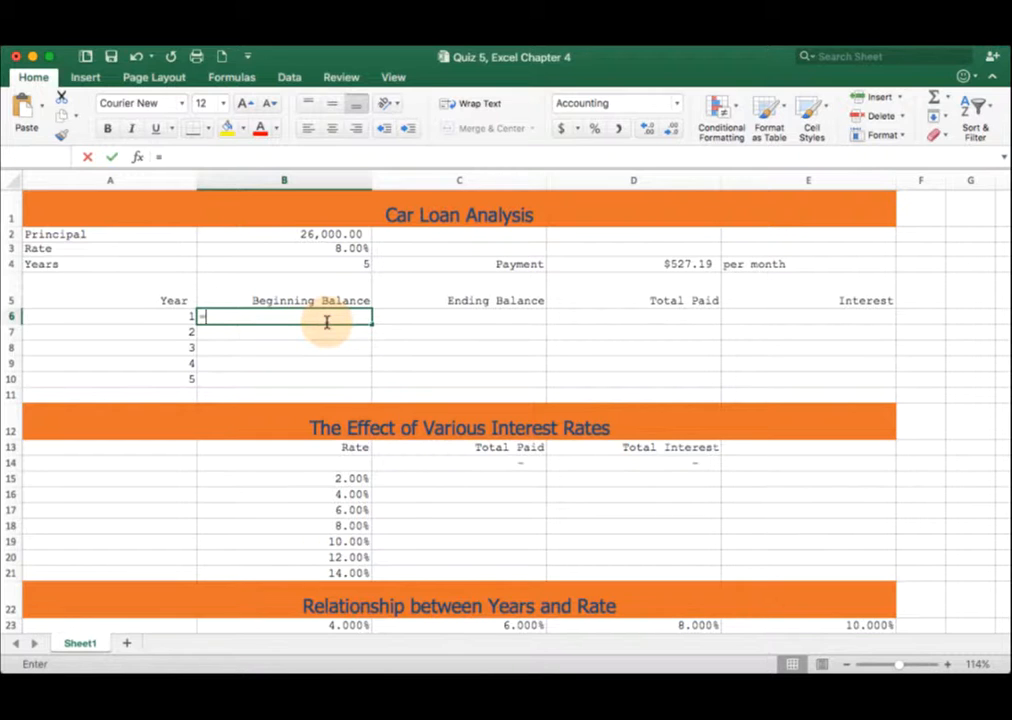
click(283, 234)
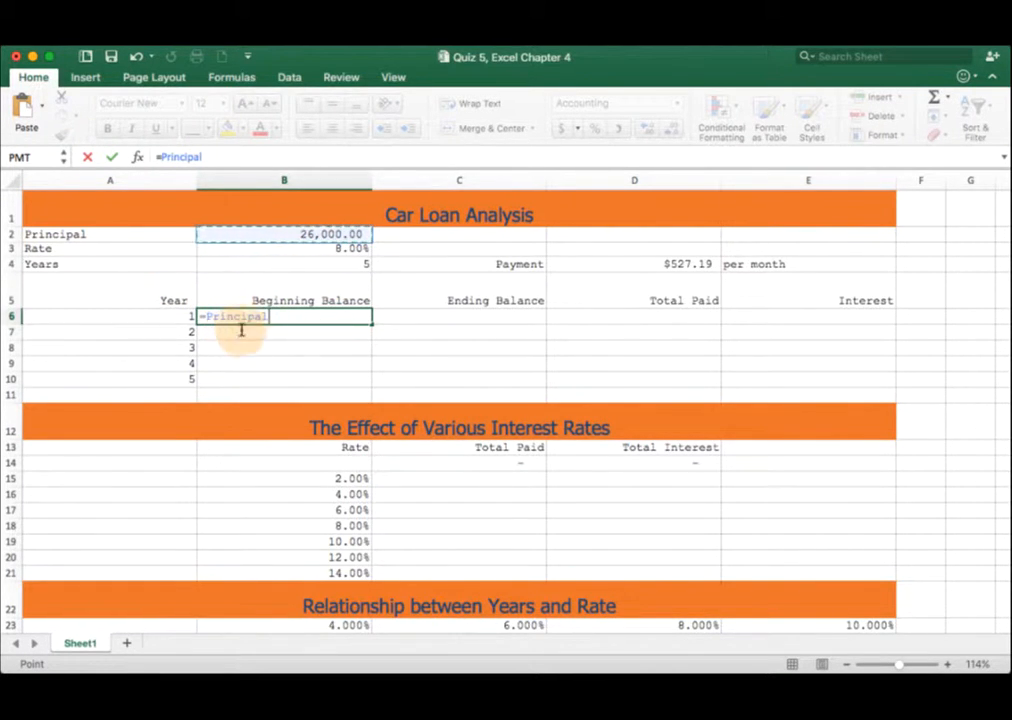
key(Return)
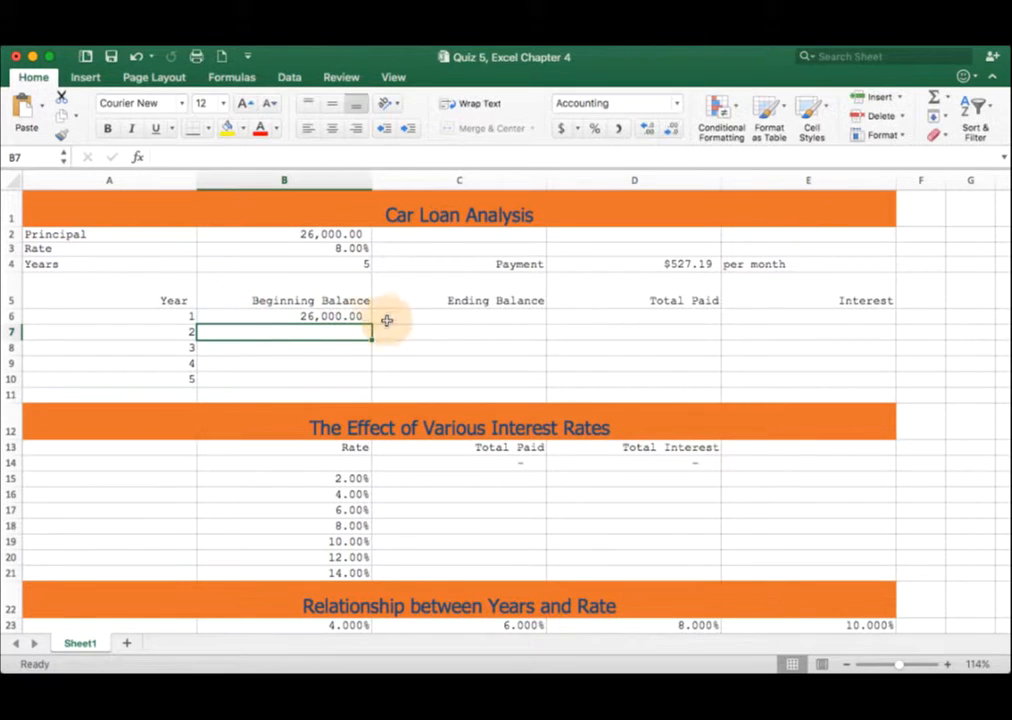
Step: Calculate the year 1 ending balance in C6 with the formula =-PV(Rate/12, (Years-A6)*12,Payment)
click(405, 318)
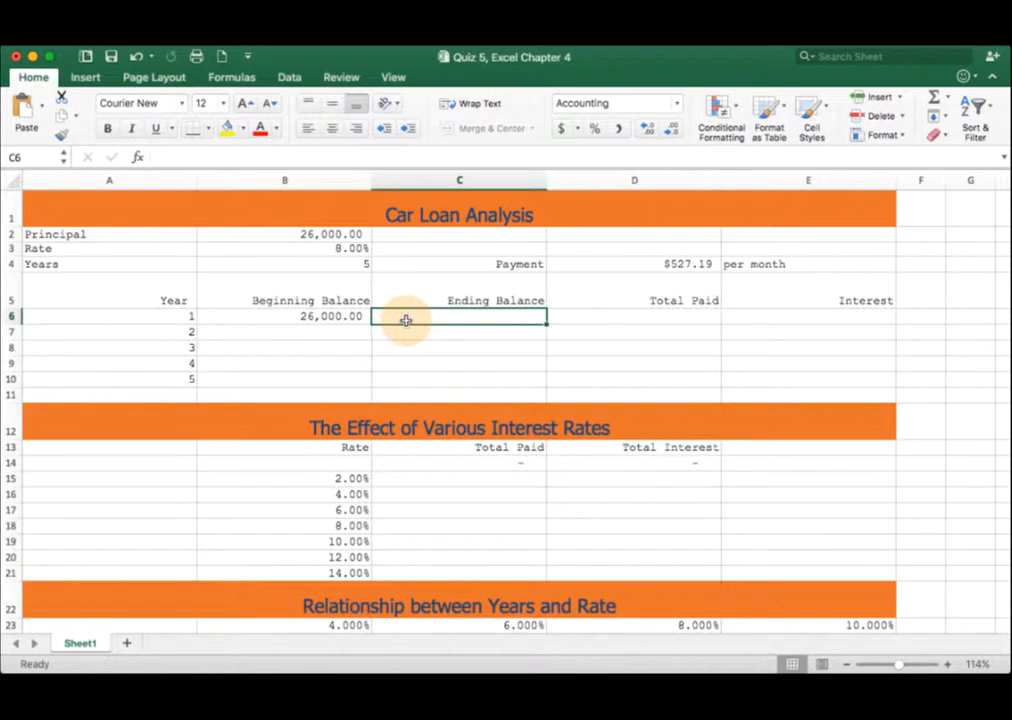
text(=)
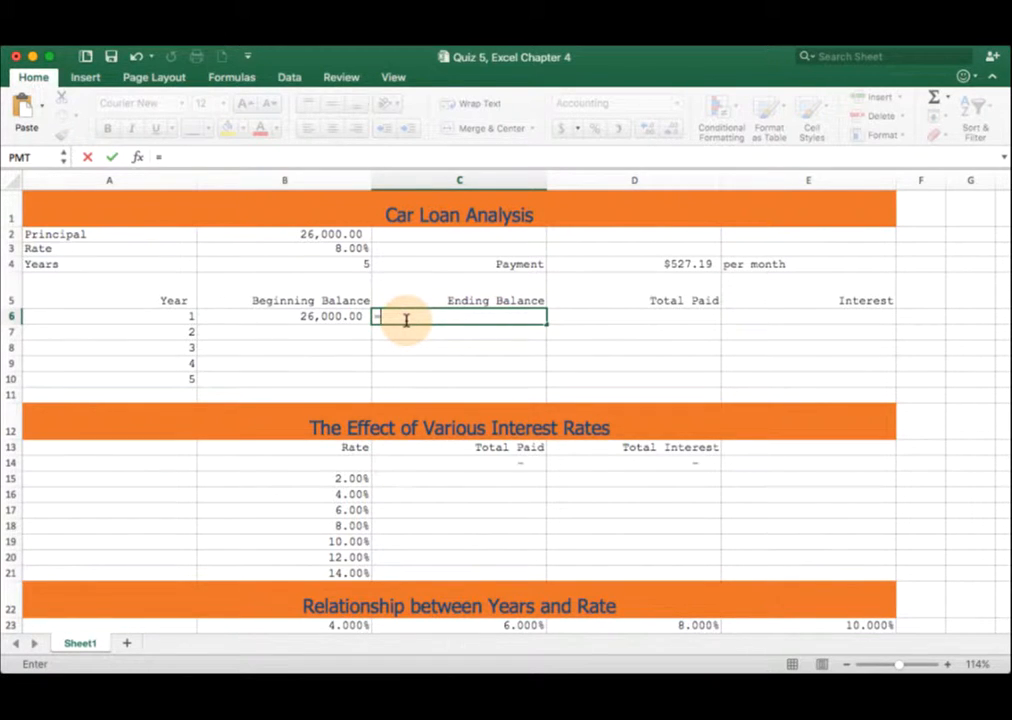
text(-PV()
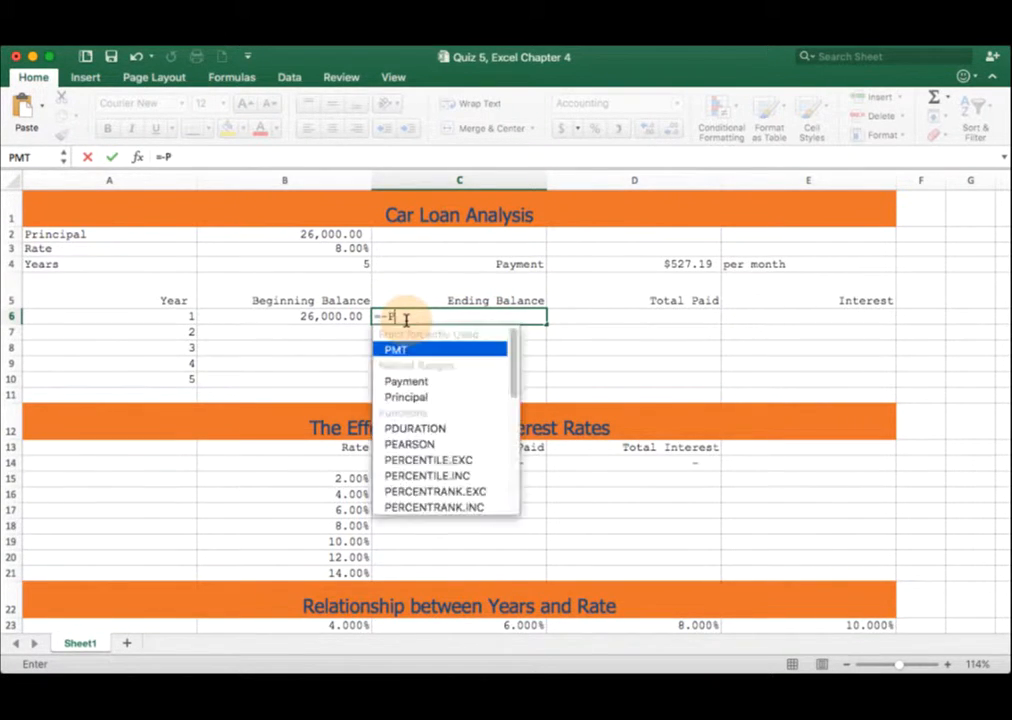
click(357, 249)
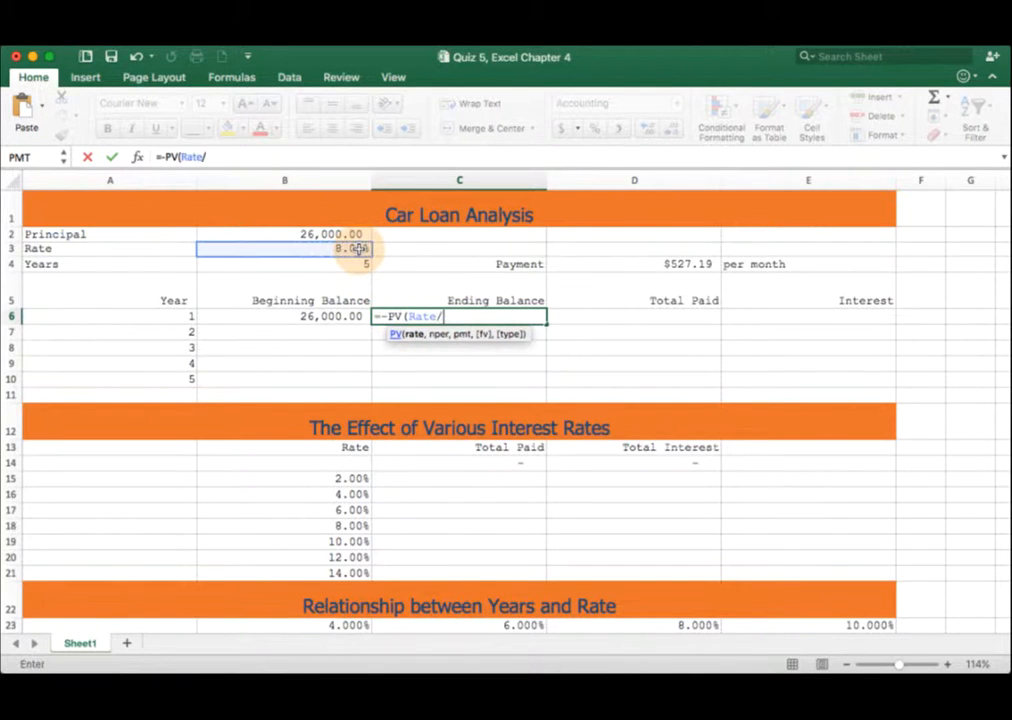
text(/12,)
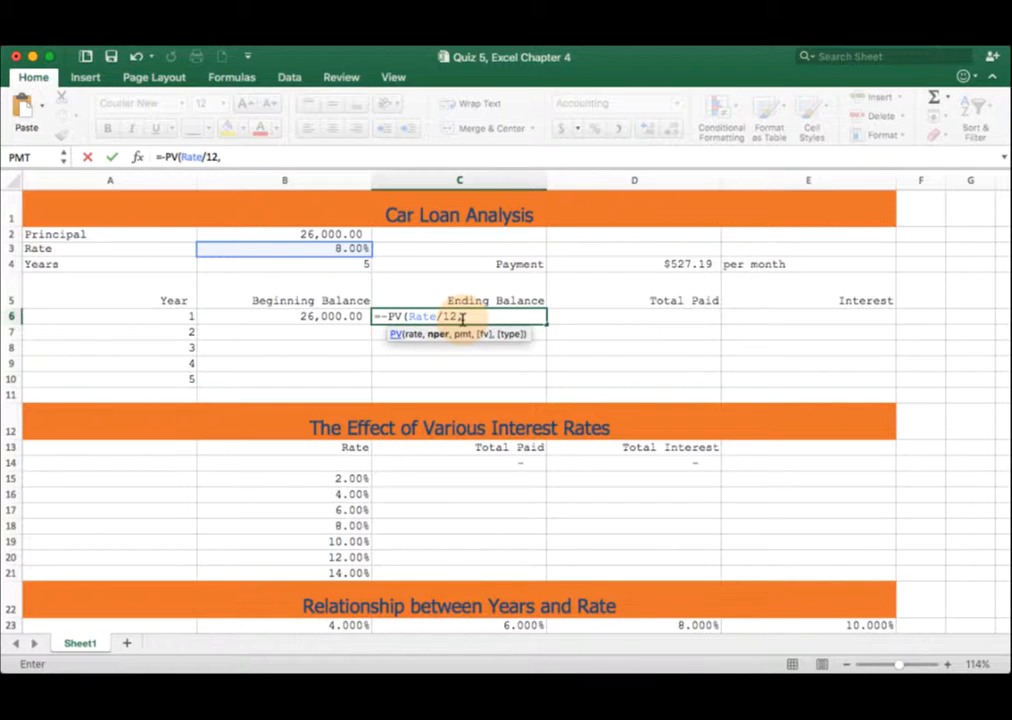
text(()
click(342, 265)
text(-)
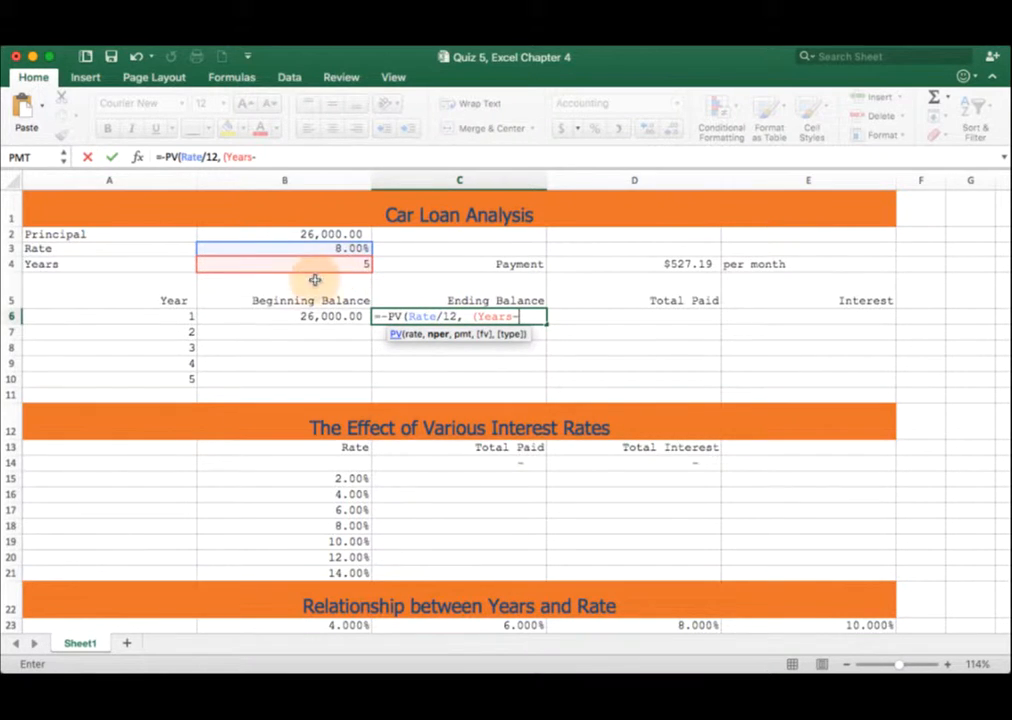
click(157, 316)
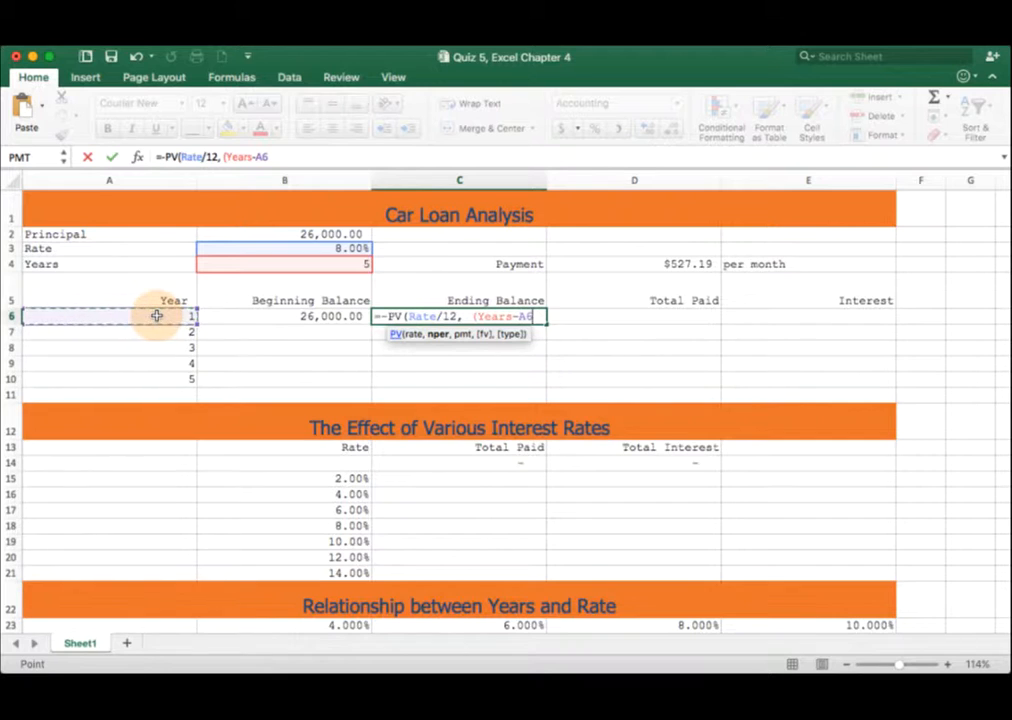
text()*12,)
key(BackSpace)
key(BackSpace)
key(BackSpace)
key(BackSpace)
text(*12,)
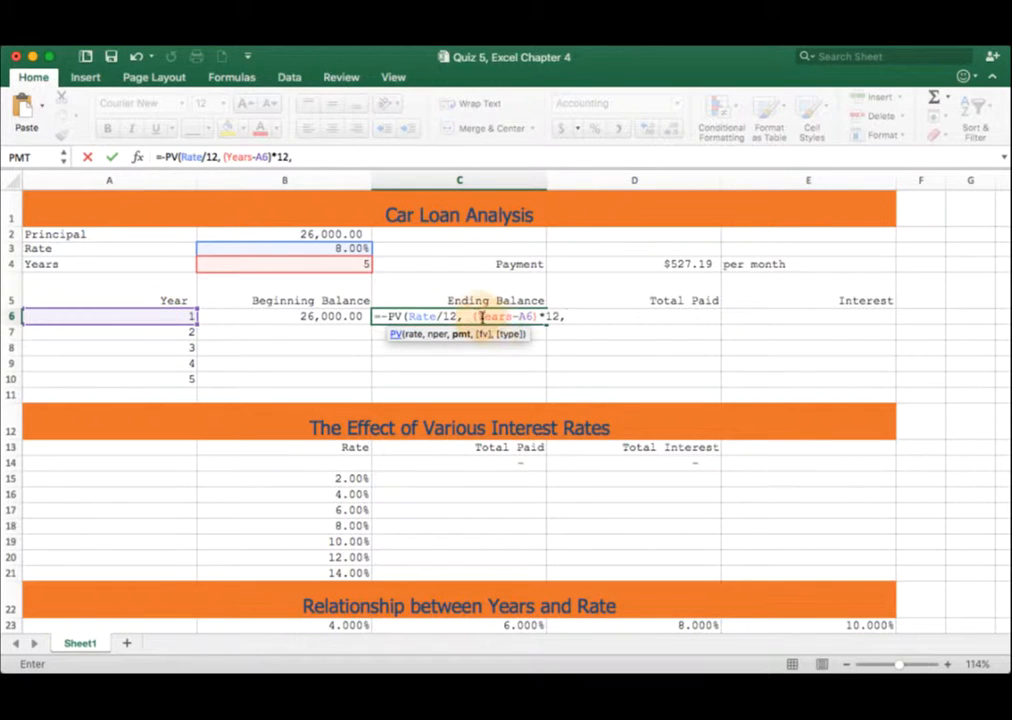
drag(481, 316, 540, 316)
click(530, 316)
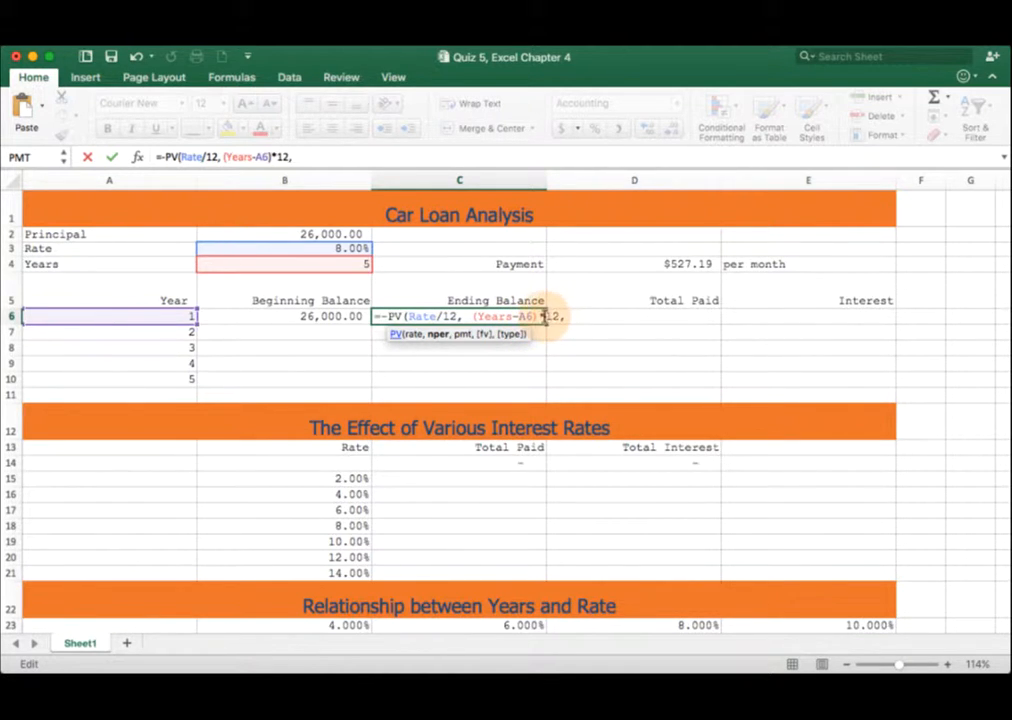
drag(540, 316, 561, 316)
click(565, 316)
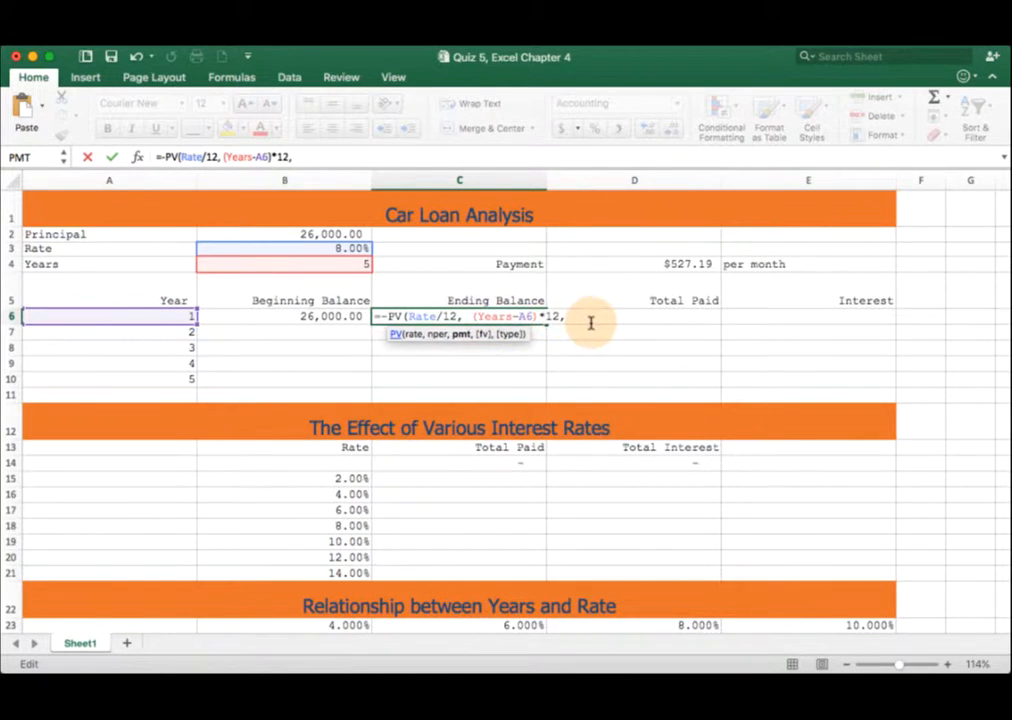
click(620, 263)
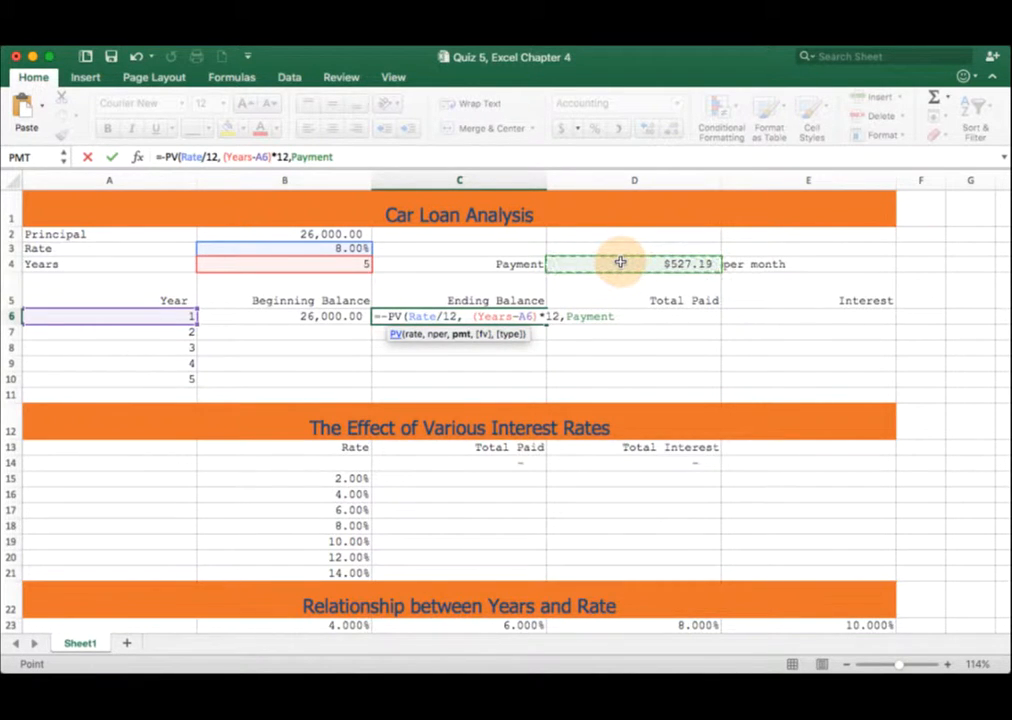
text())
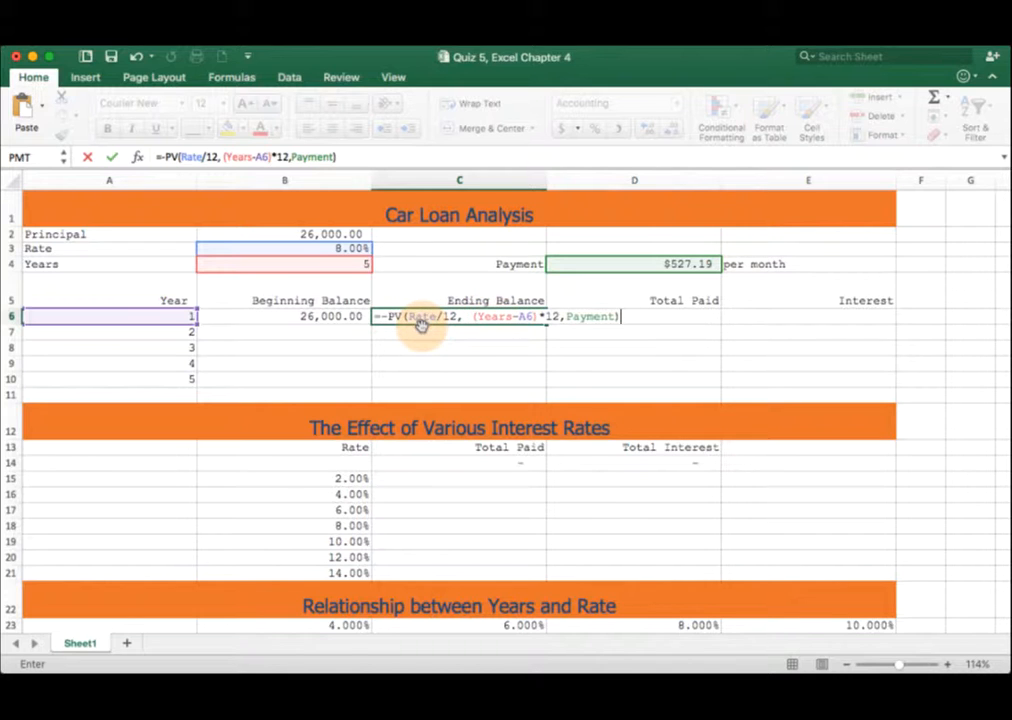
key(Return)
Step: Calculate the year 1 total paid in D6 with the formula =Payment*12
key(Up)
key(Right)
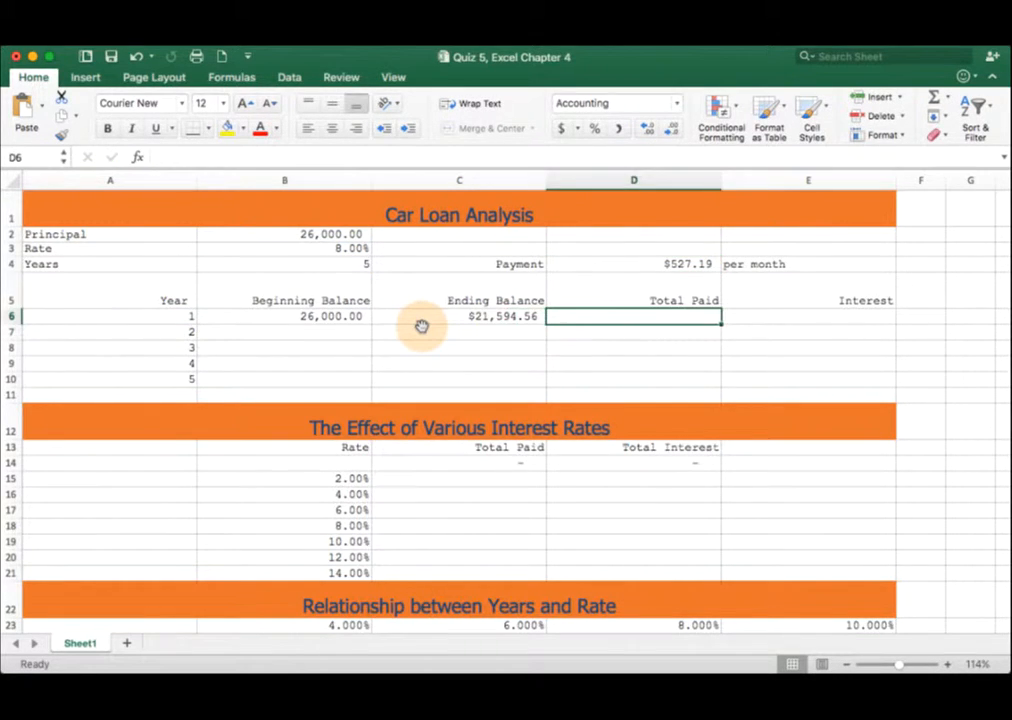
text(=)
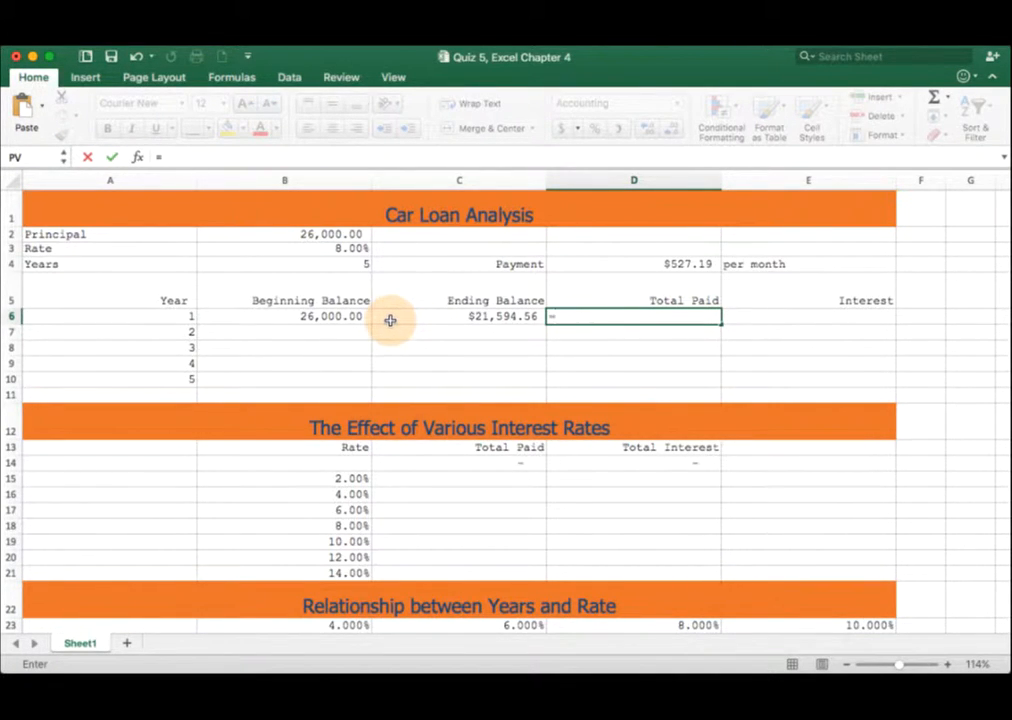
click(575, 264)
text(*2)
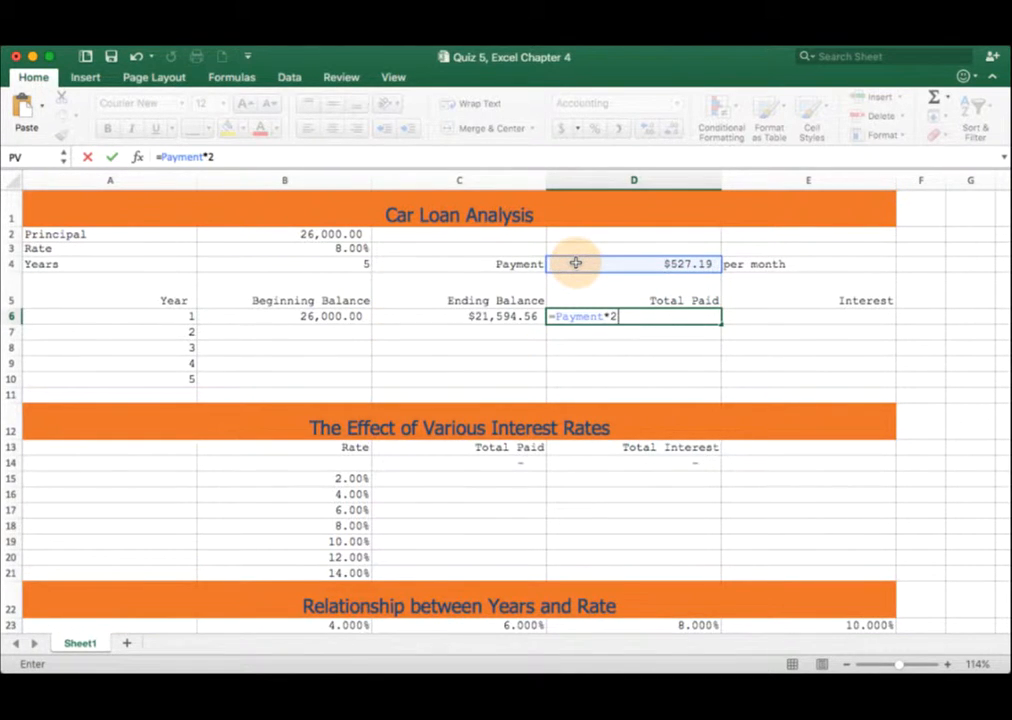
key(BackSpace)
text(12)
key(Tab)
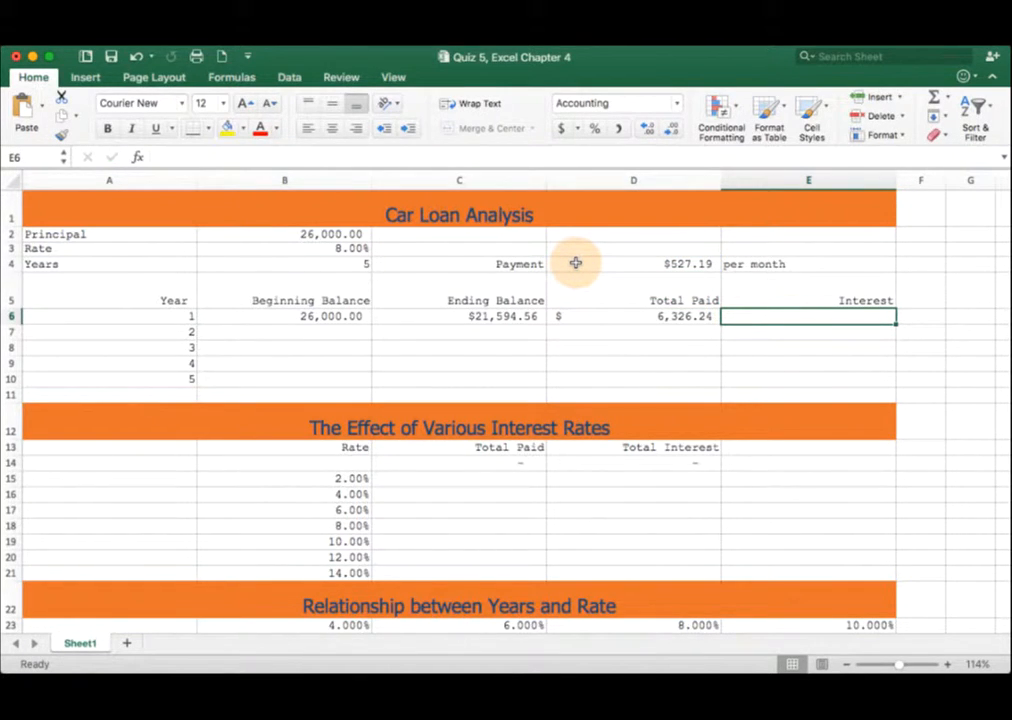
Step: Calculate the year 1 interest in E6 with the formula =D6-(B6-C6)
text(=)
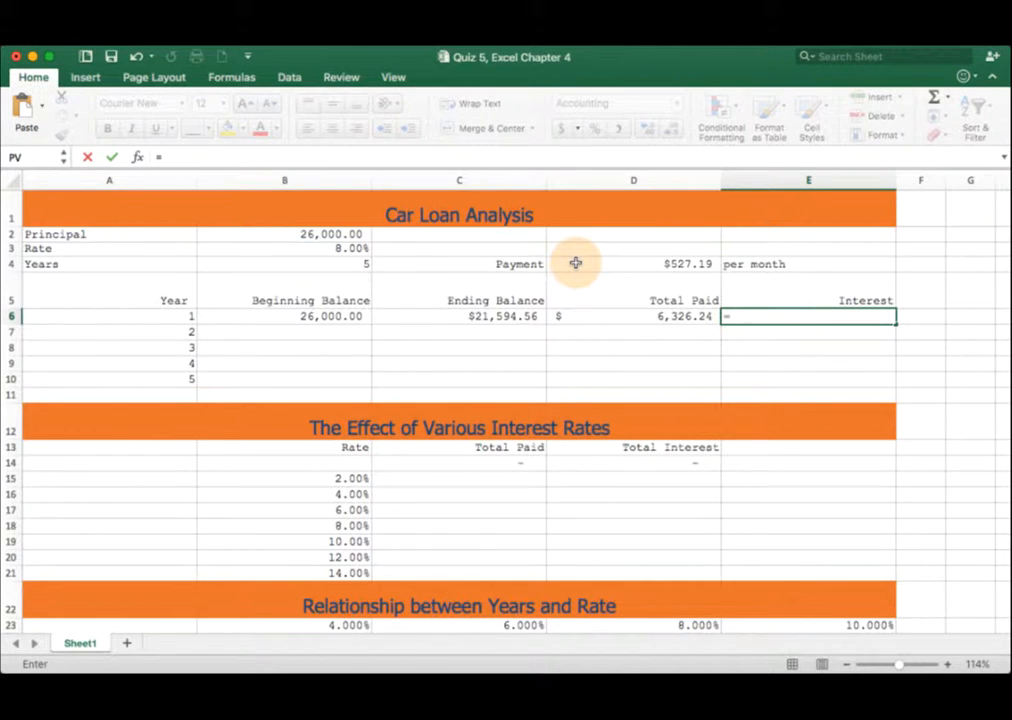
click(675, 315)
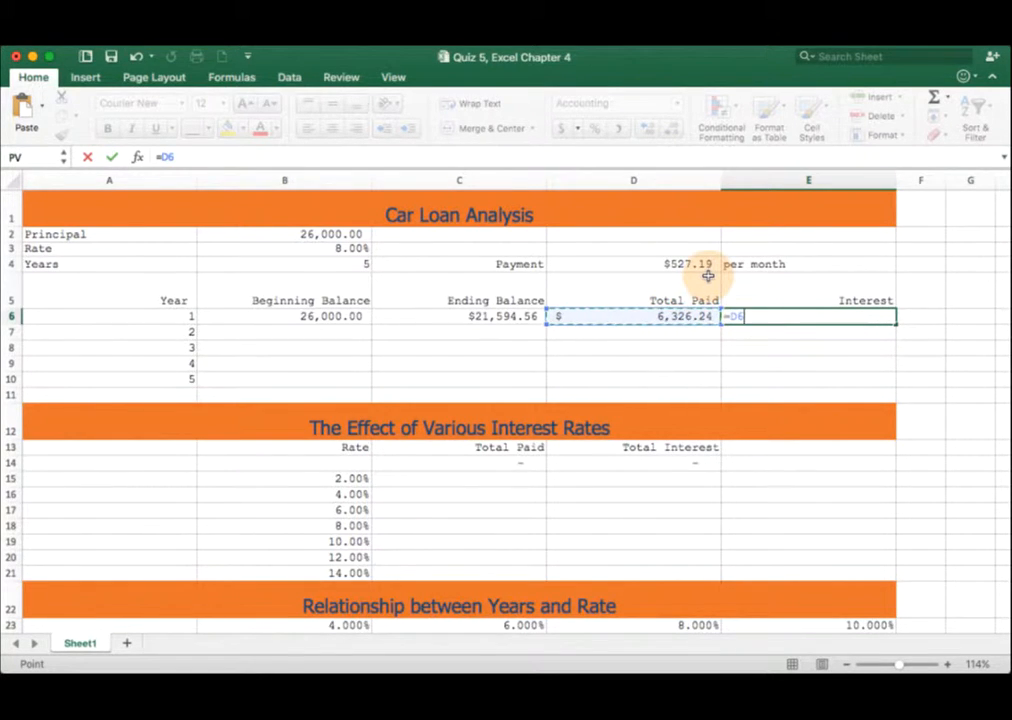
text(-()
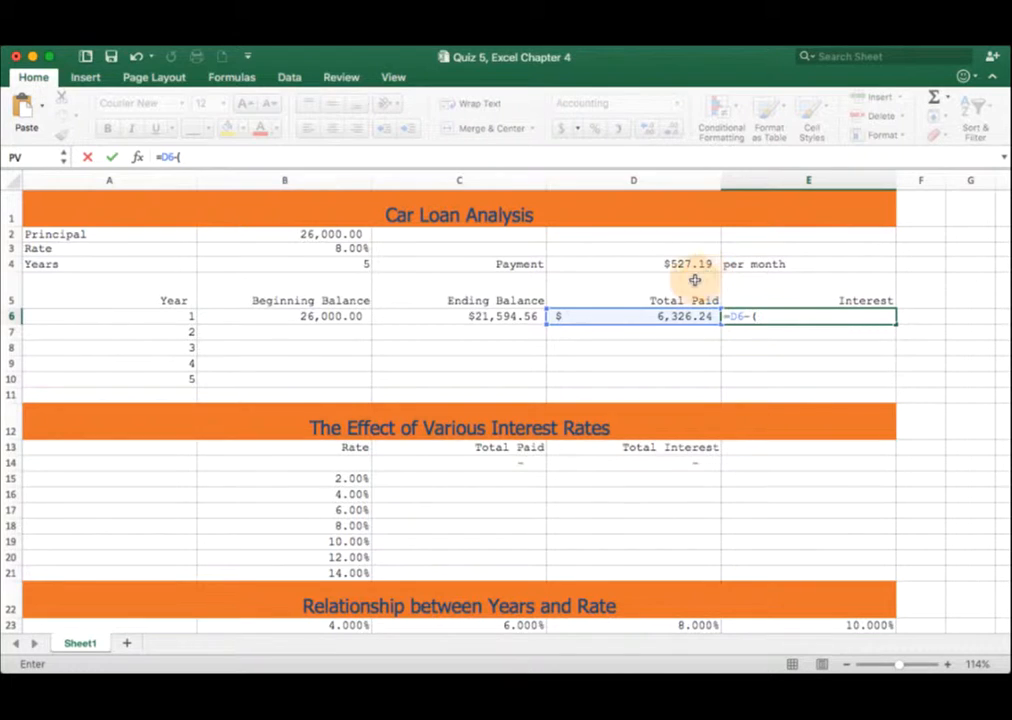
click(340, 317)
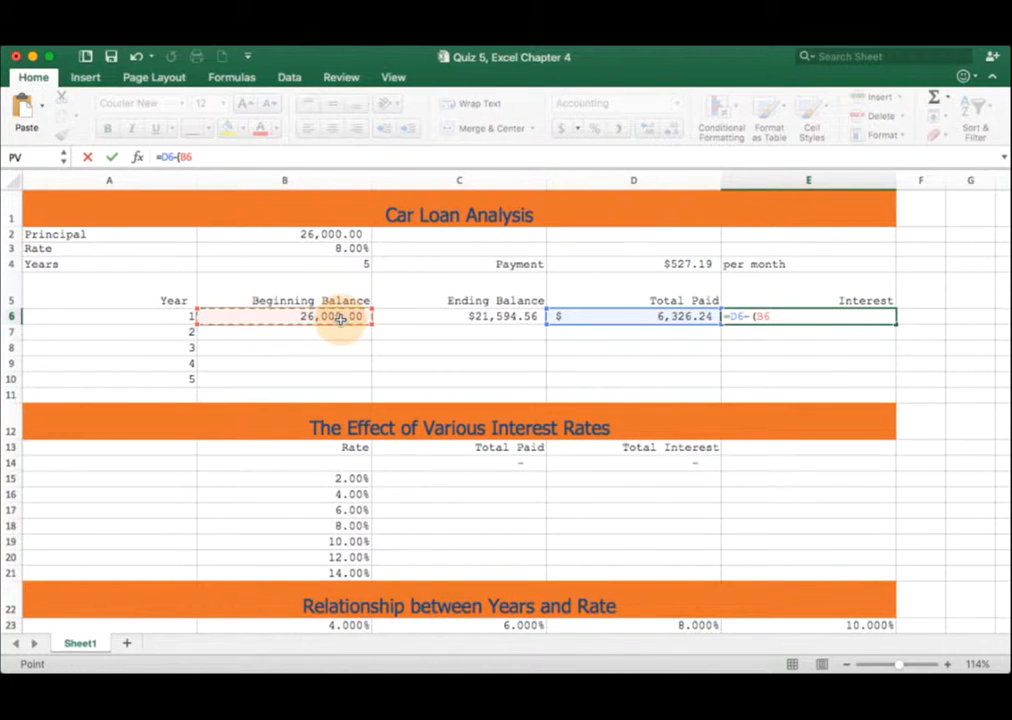
click(426, 314)
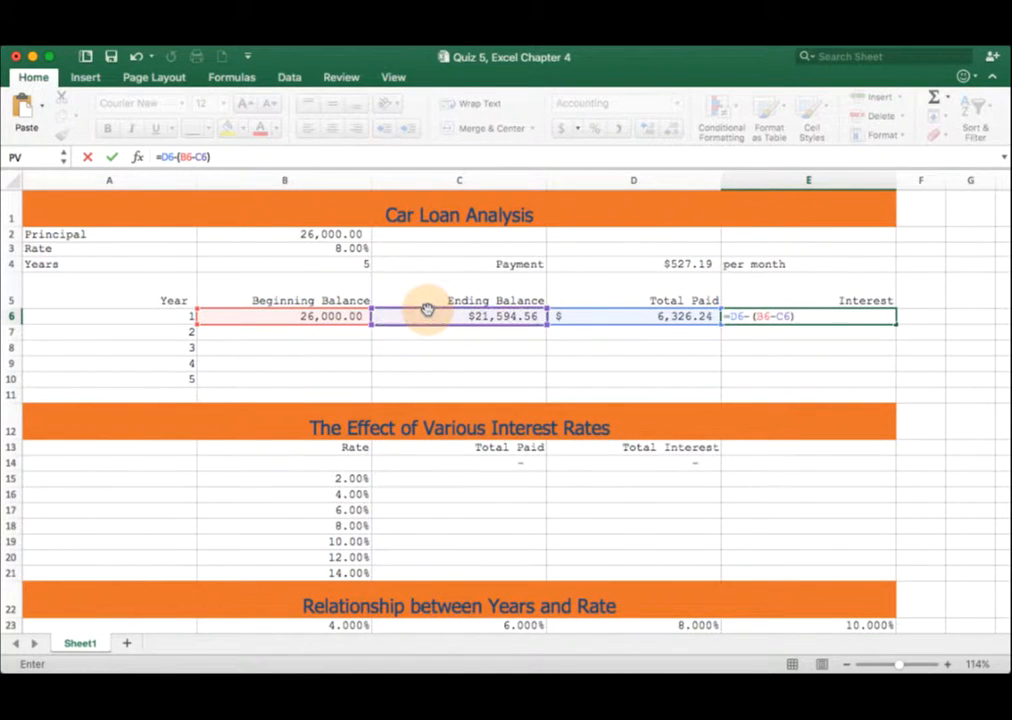
click(749, 316)
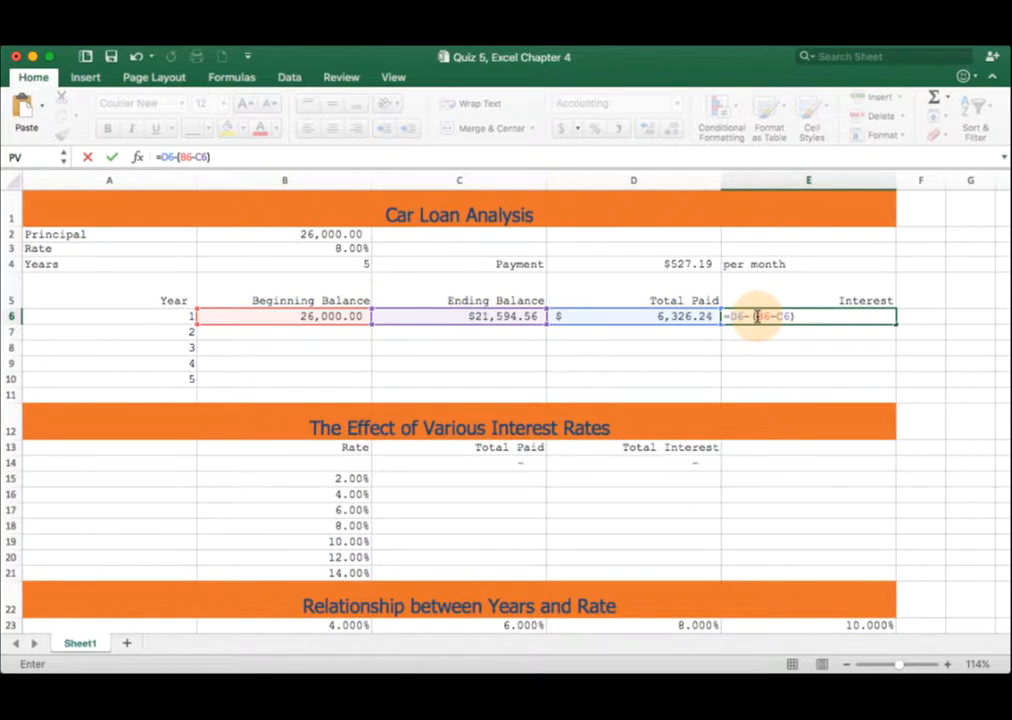
drag(757, 316, 791, 316)
click(767, 316)
double_click(775, 316)
click(791, 316)
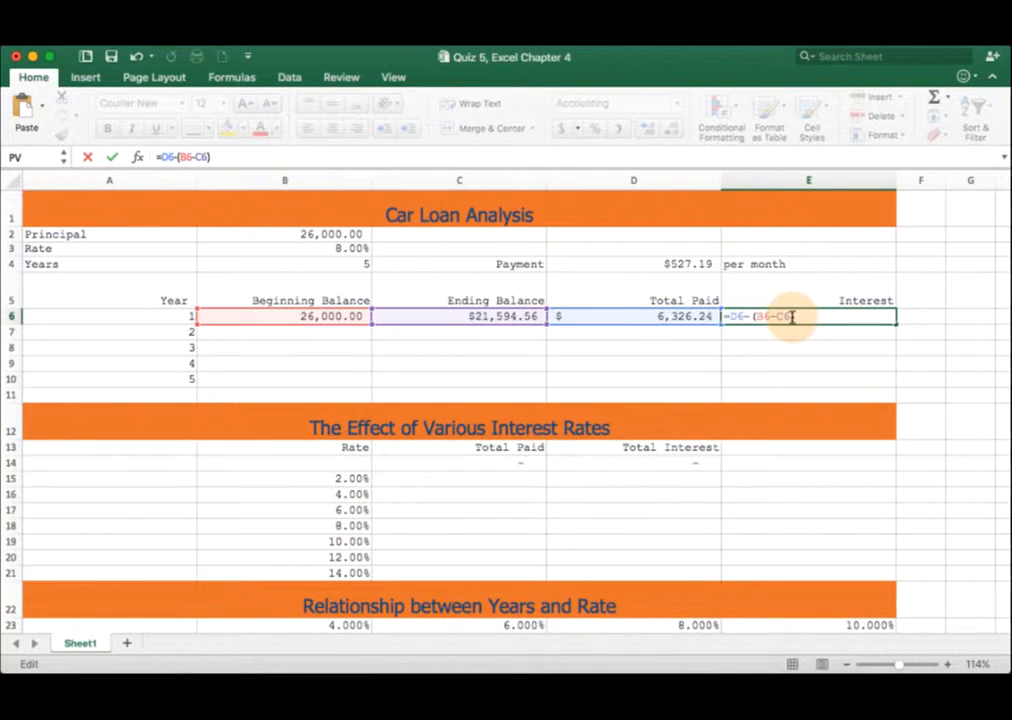
click(741, 320)
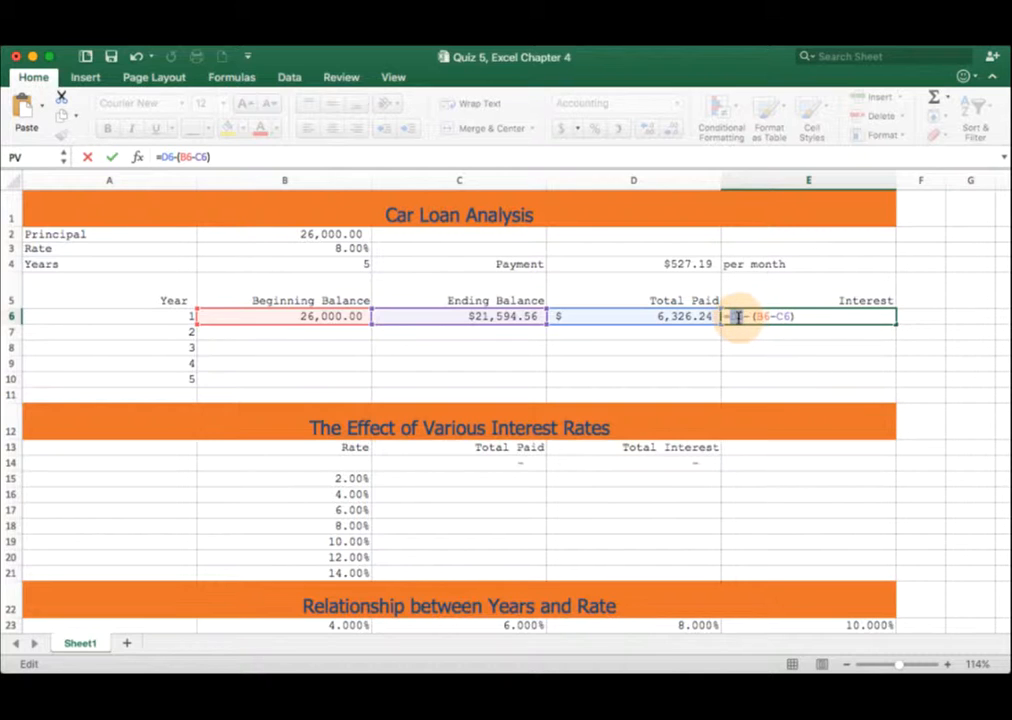
drag(756, 318, 791, 318)
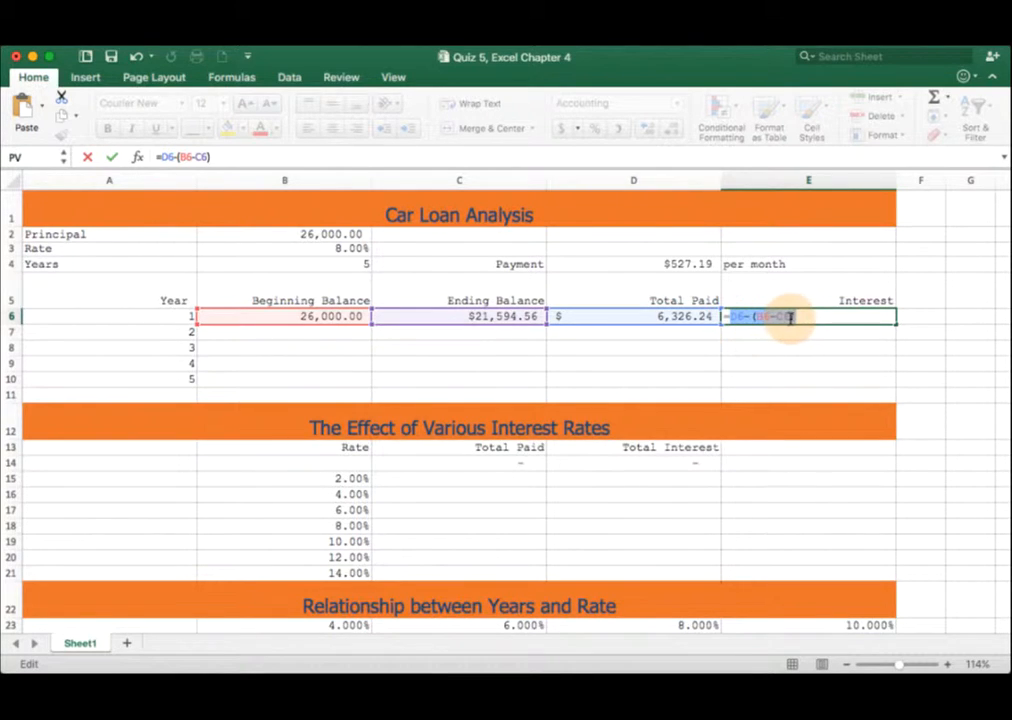
click(802, 319)
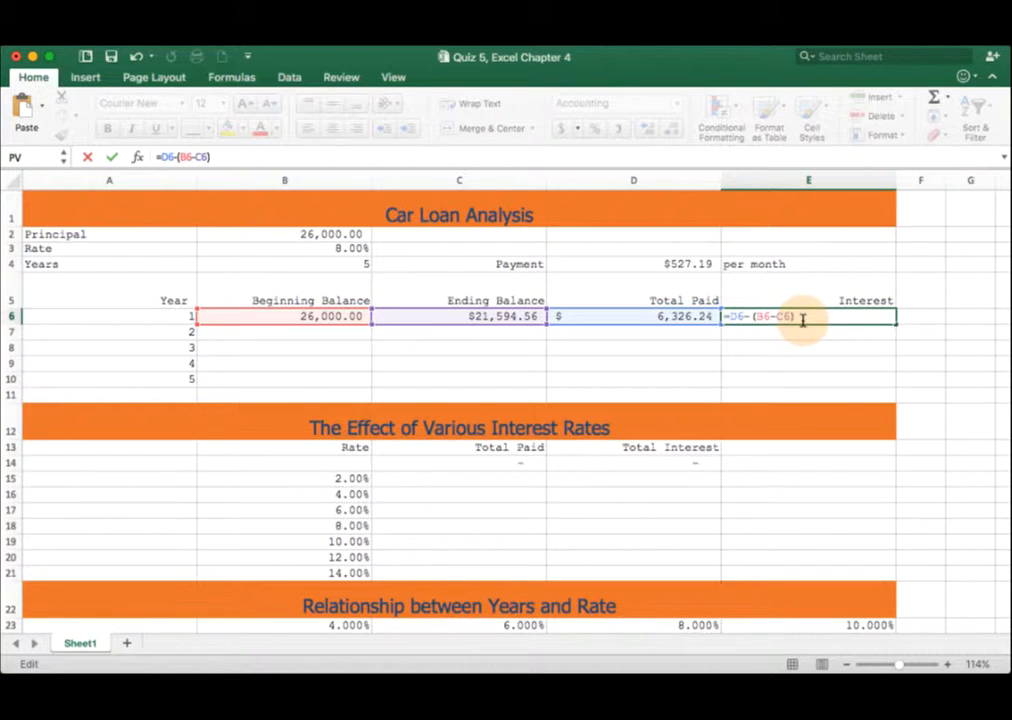
key(Return)
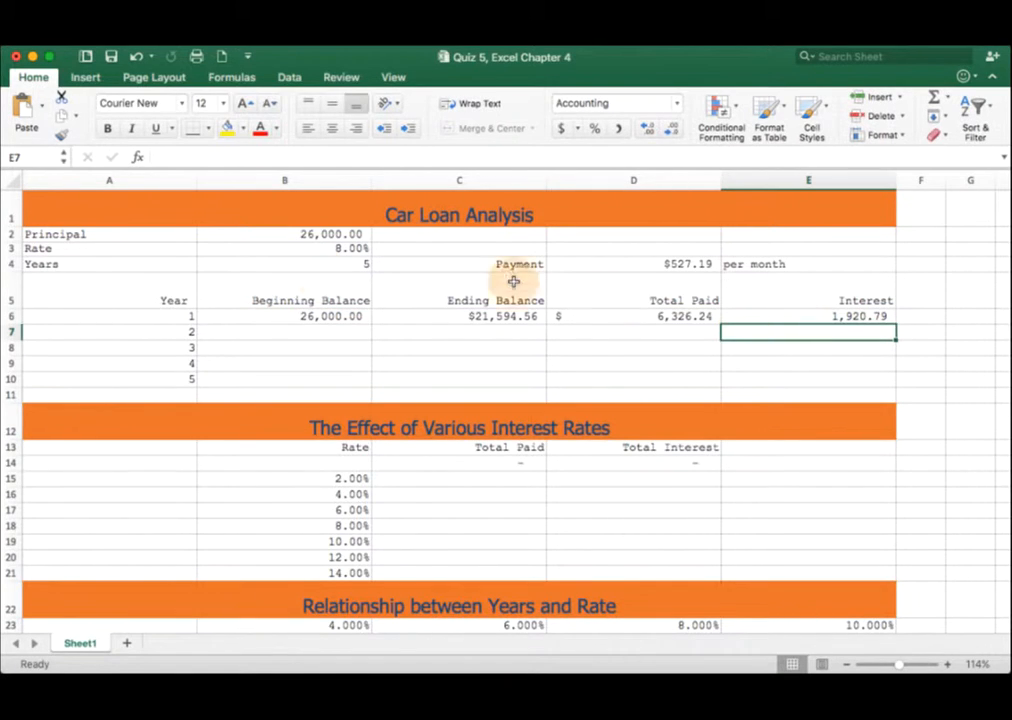
Step: Fill the ending balance, total paid and interest formulas from C6:E6 down through row 10
click(784, 318)
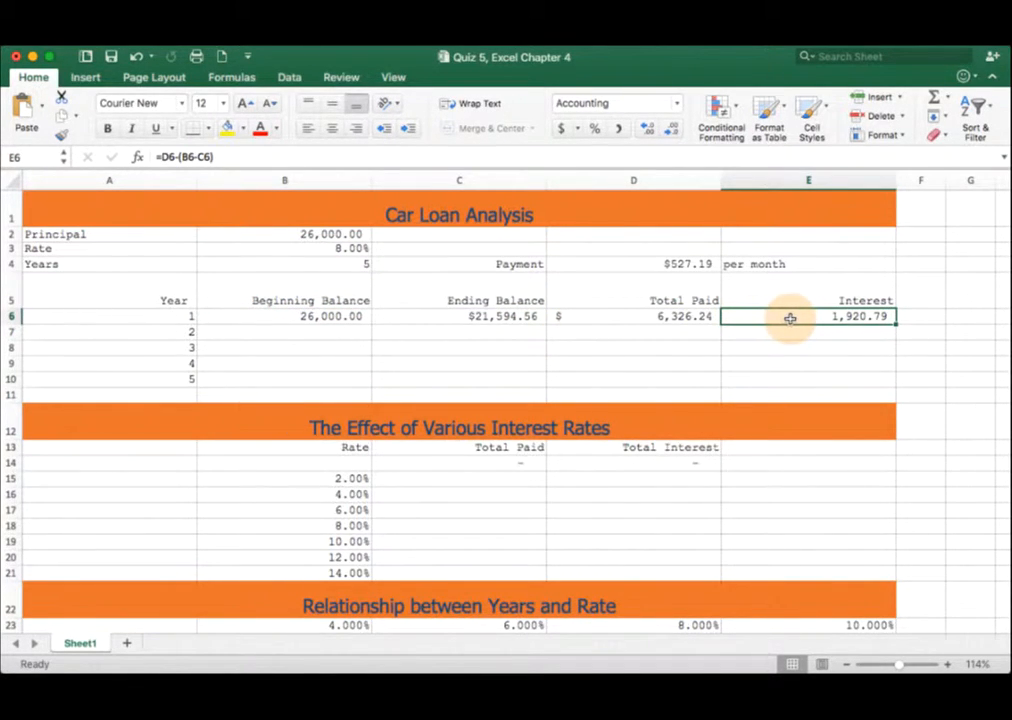
click(327, 330)
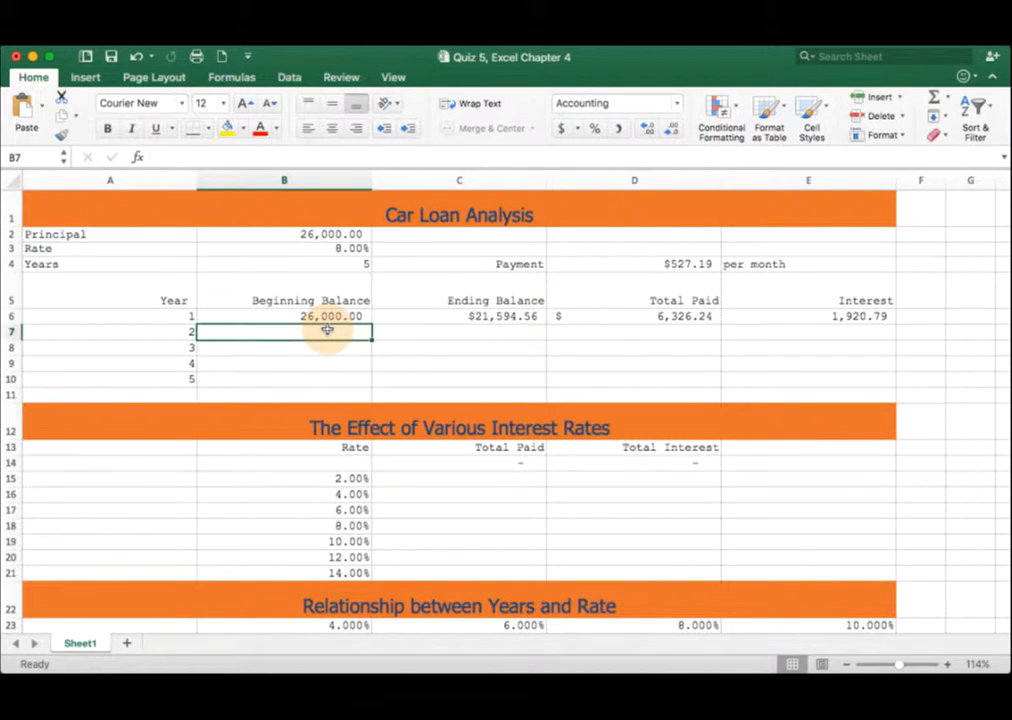
drag(321, 316, 898, 325)
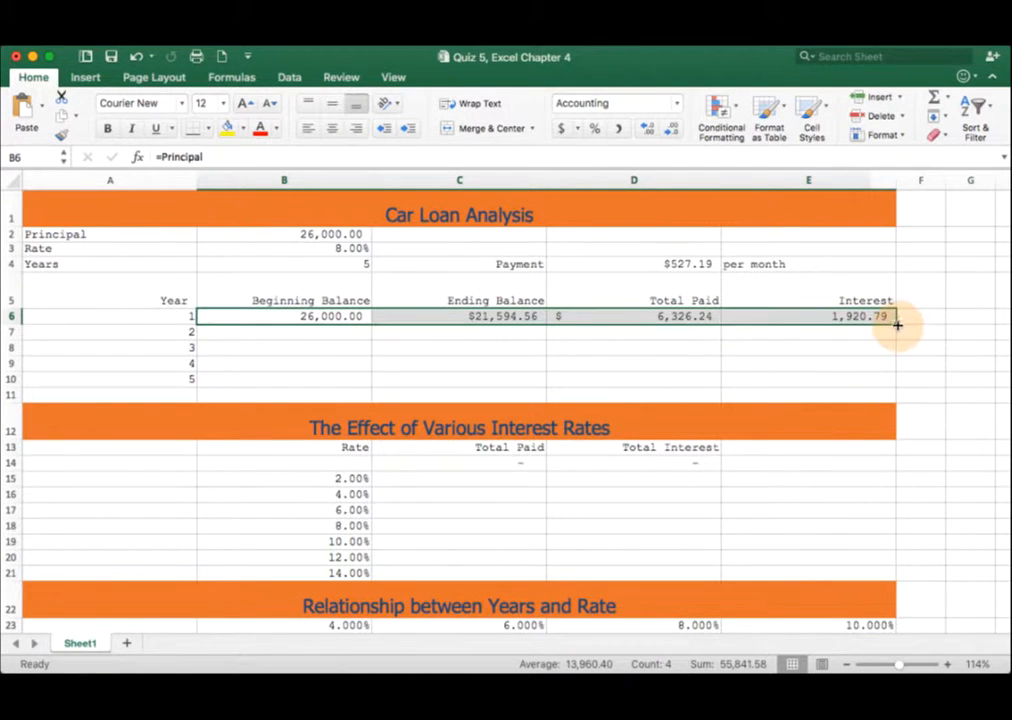
drag(525, 318, 885, 375)
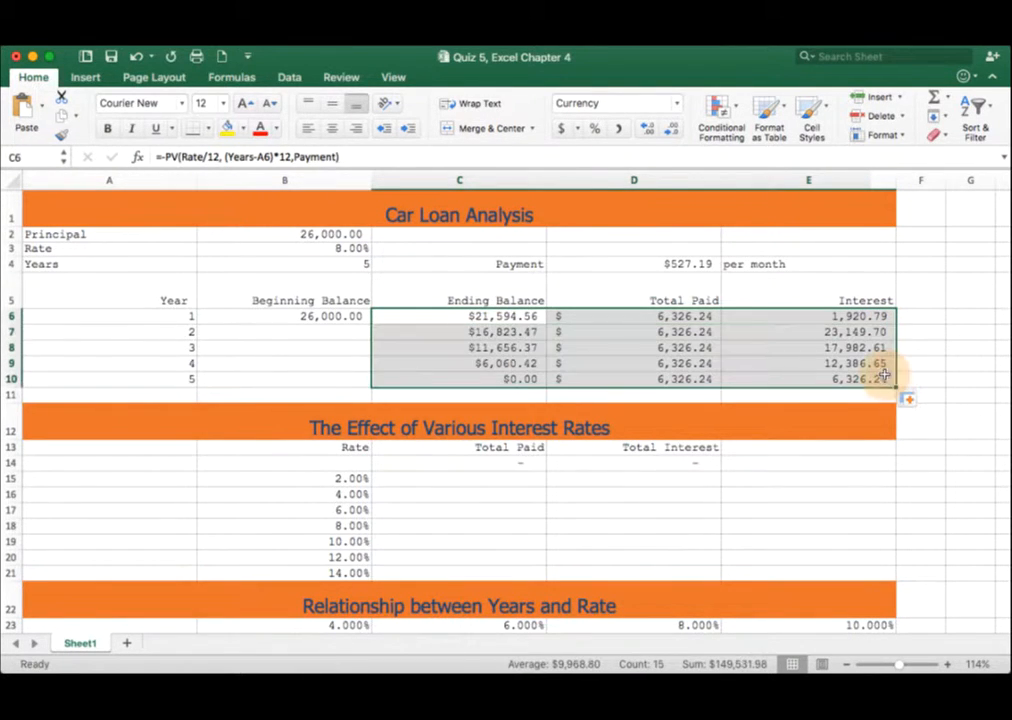
click(310, 316)
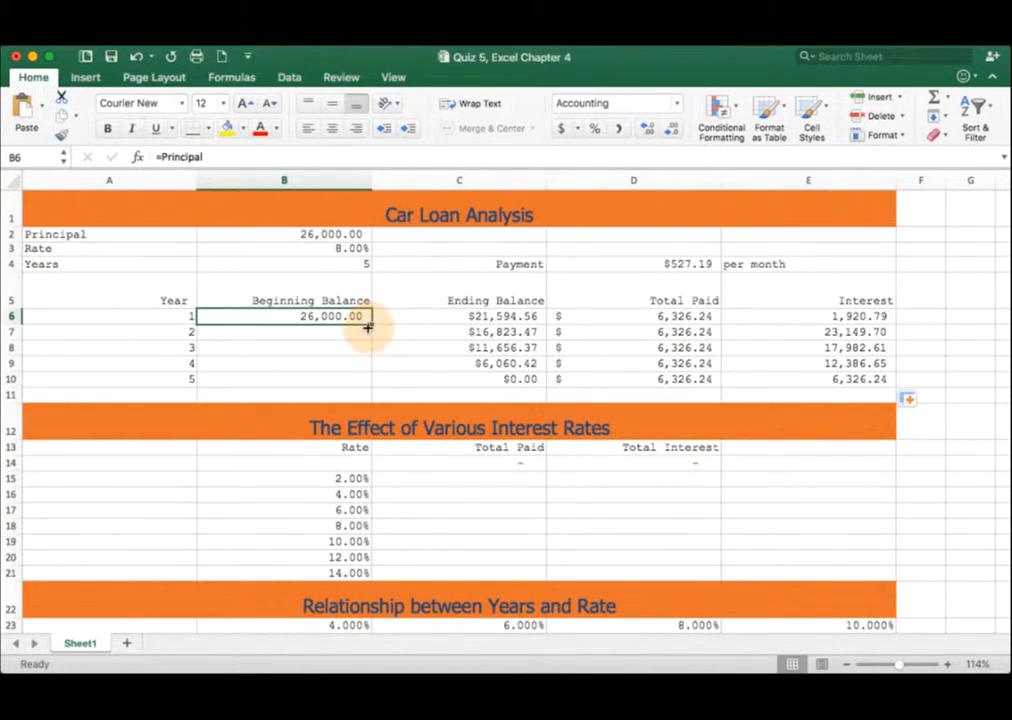
click(355, 330)
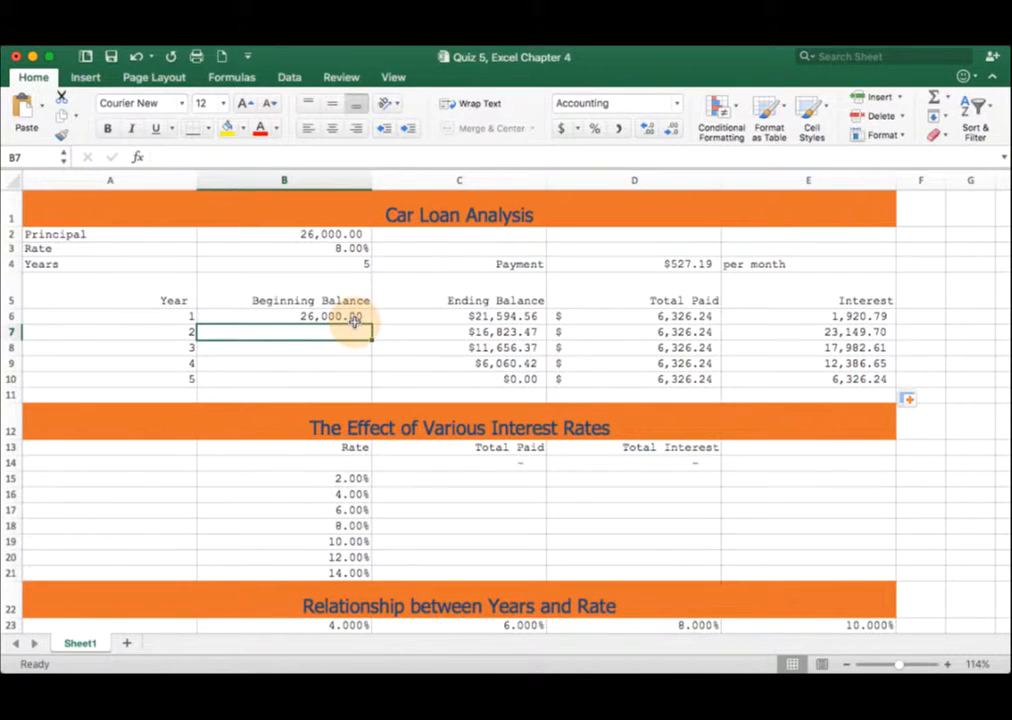
click(355, 318)
click(352, 330)
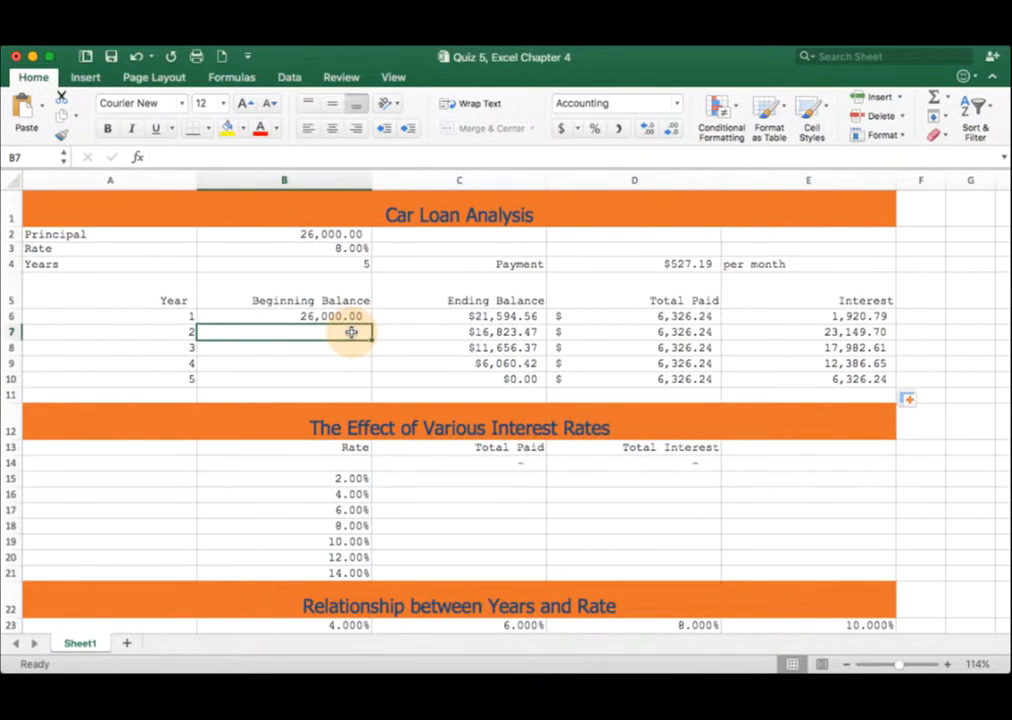
click(292, 316)
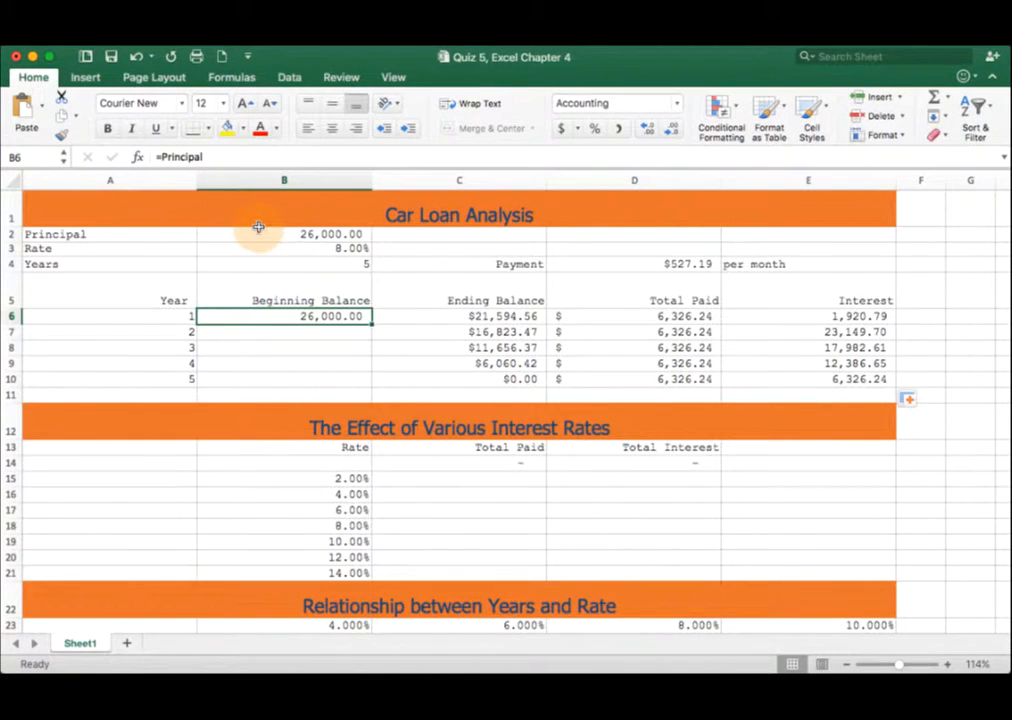
Step: Link the year 2 beginning balance in B7 to the prior ending balance with =C6 and fill it down through B10
click(257, 333)
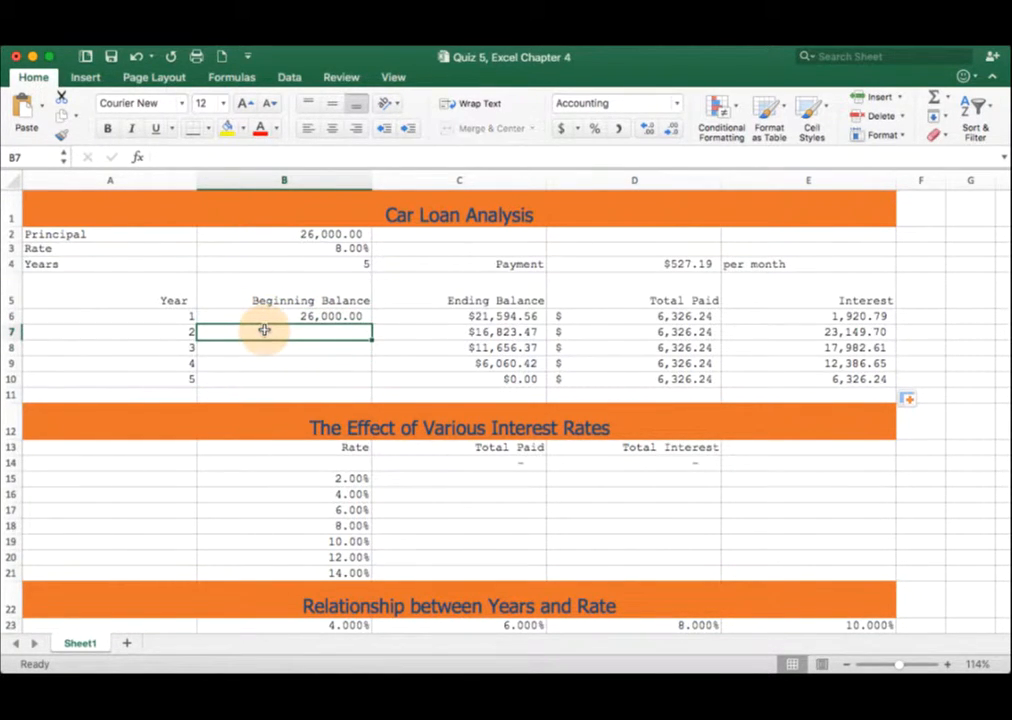
text(=)
click(418, 316)
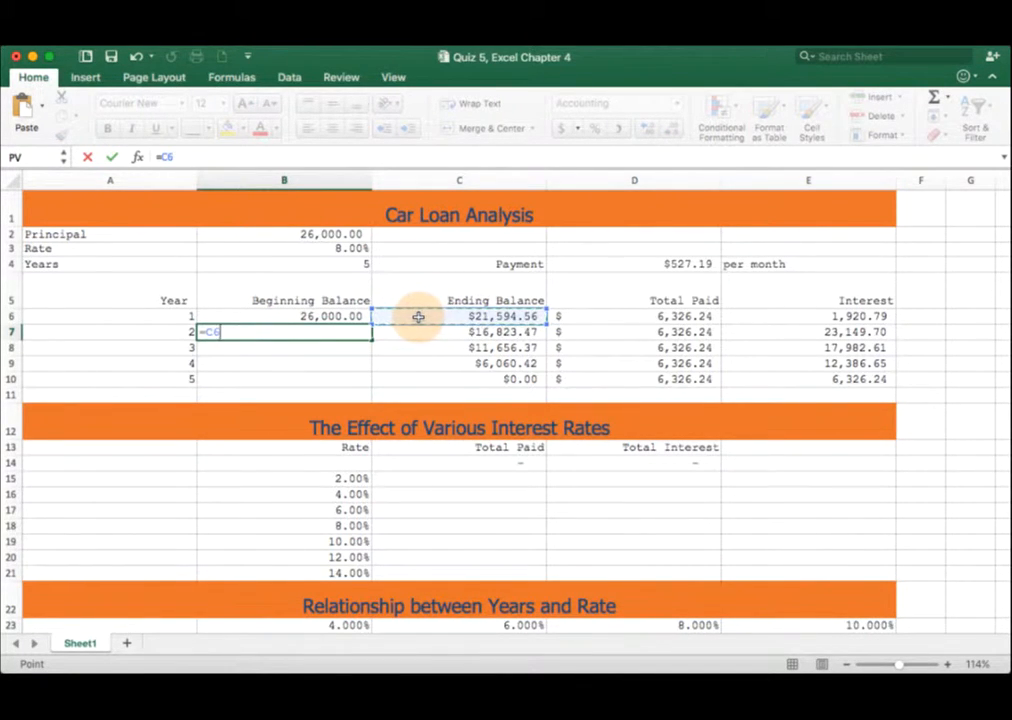
key(Return)
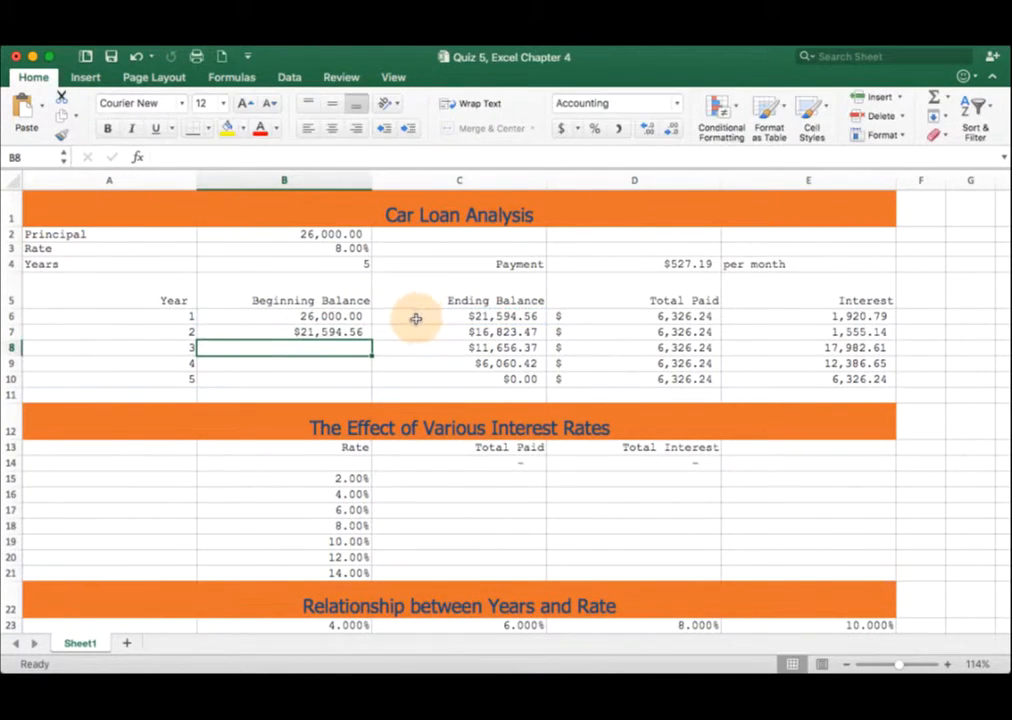
click(335, 332)
drag(367, 340, 364, 384)
Step: Format the yearly schedule values in B6:E10 with comma style, without dollar signs
drag(352, 316, 790, 386)
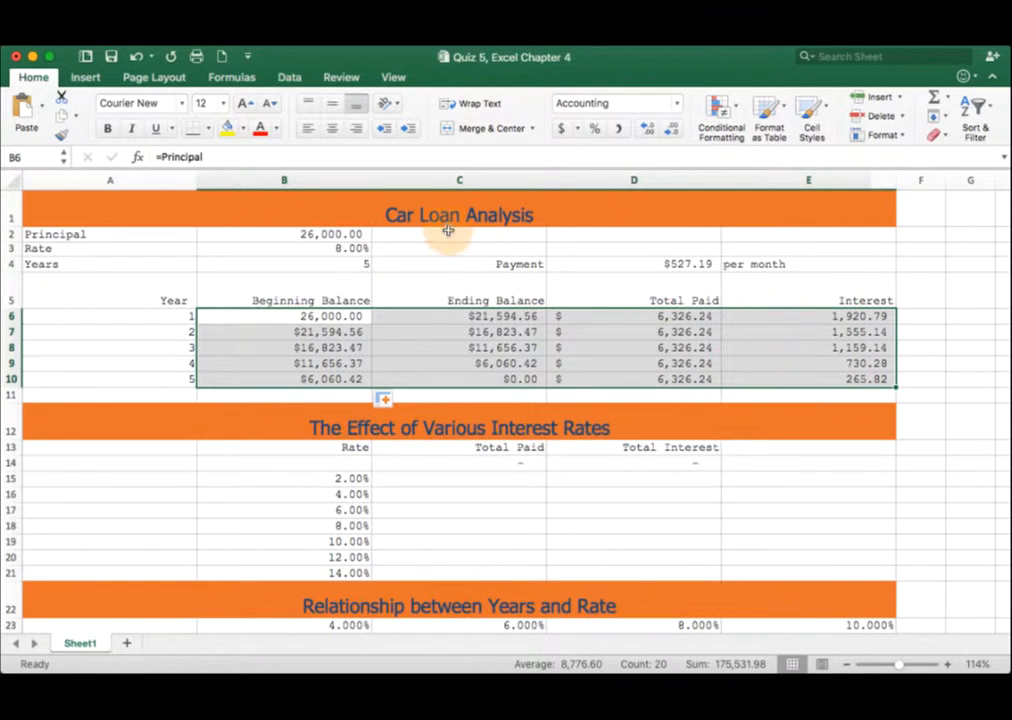
click(680, 106)
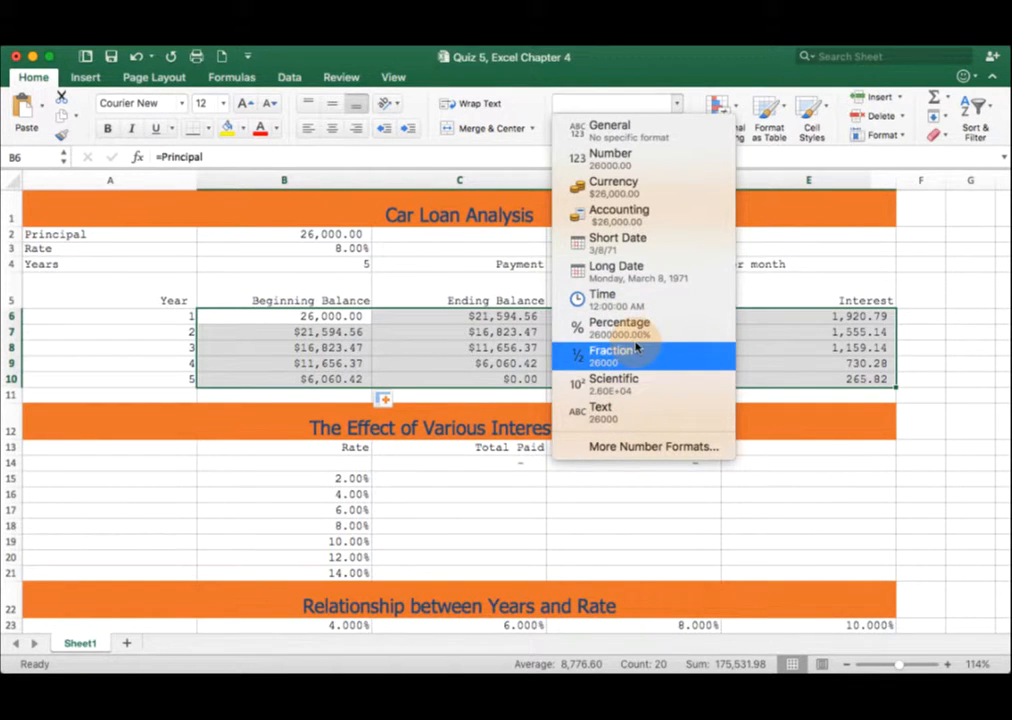
click(647, 162)
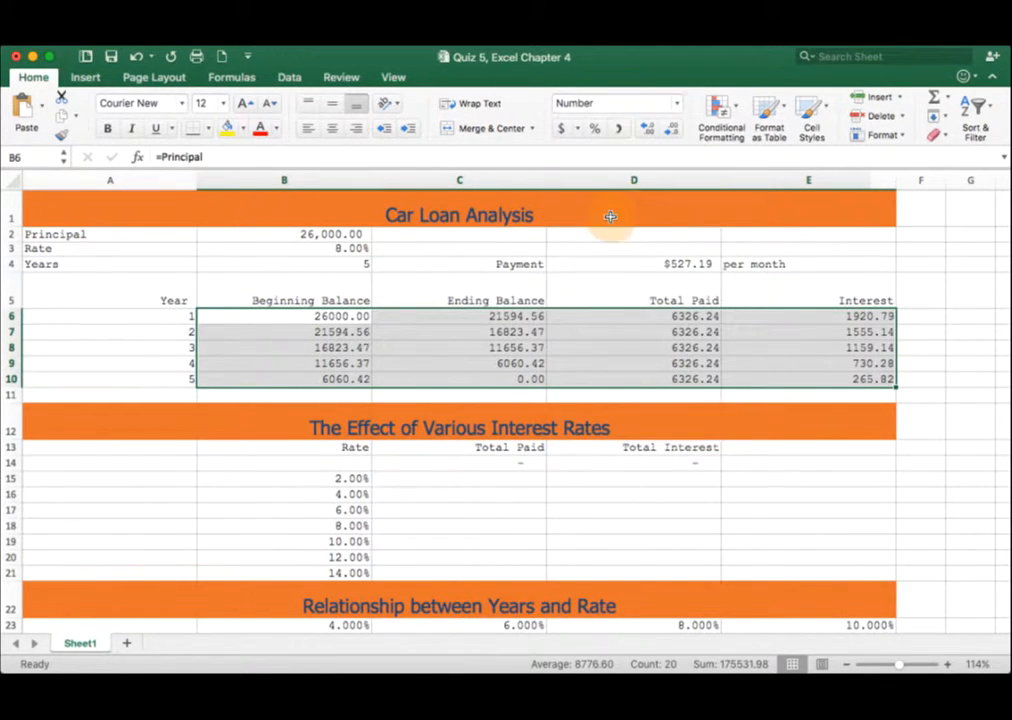
click(620, 130)
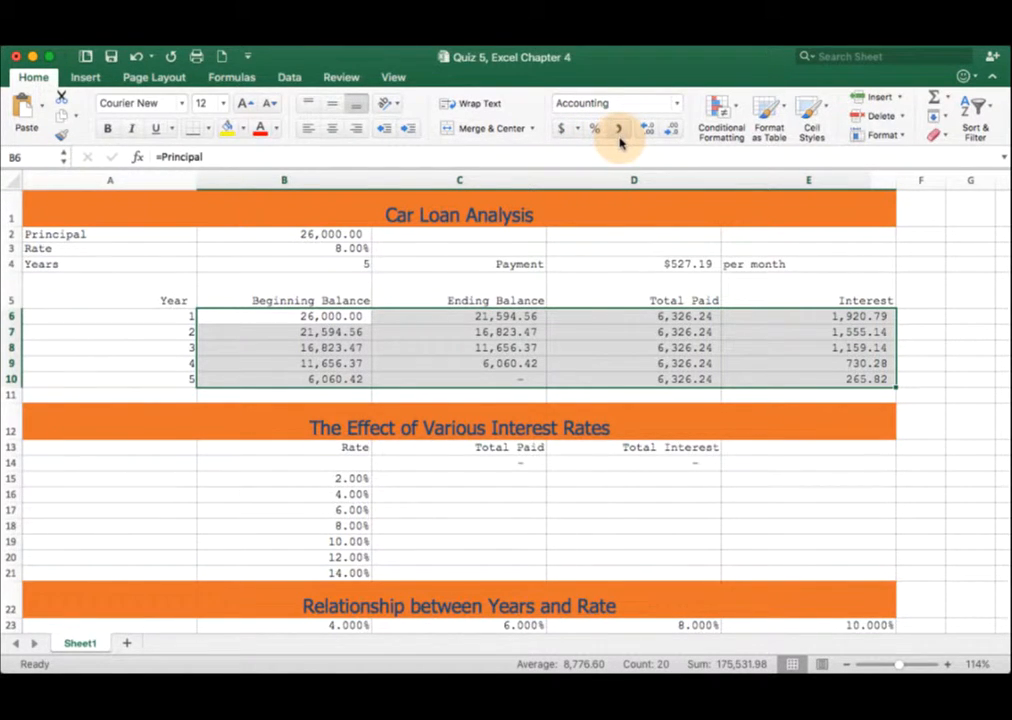
click(548, 392)
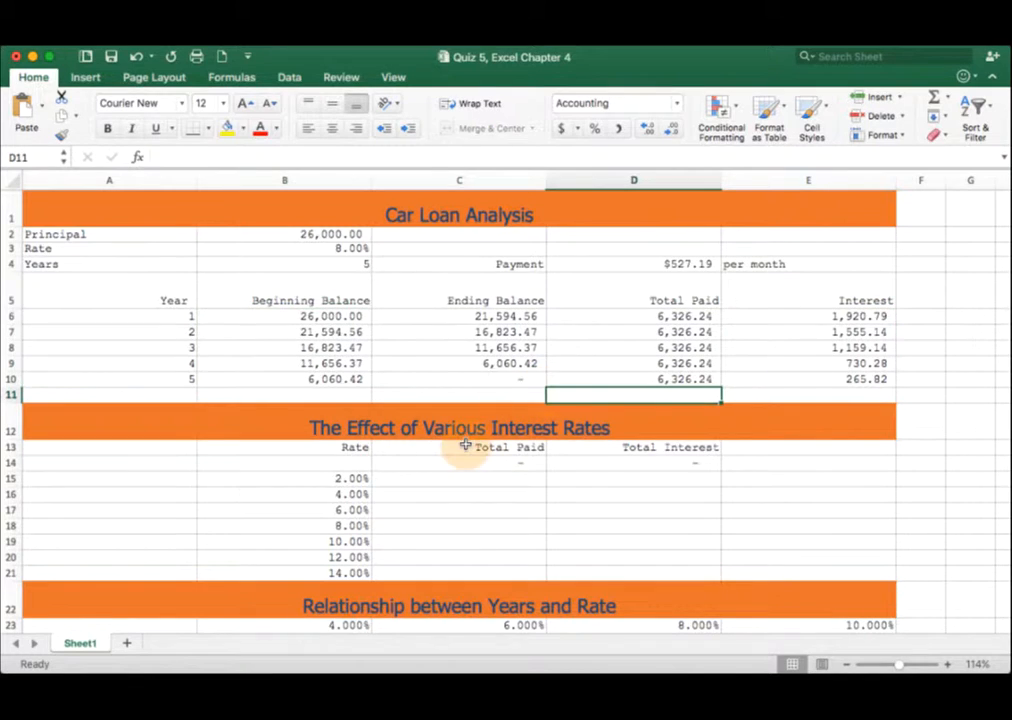
Step: Narrow column A to roughly 60 percent of its width so the analysis takes less horizontal space
drag(806, 384, 99, 233)
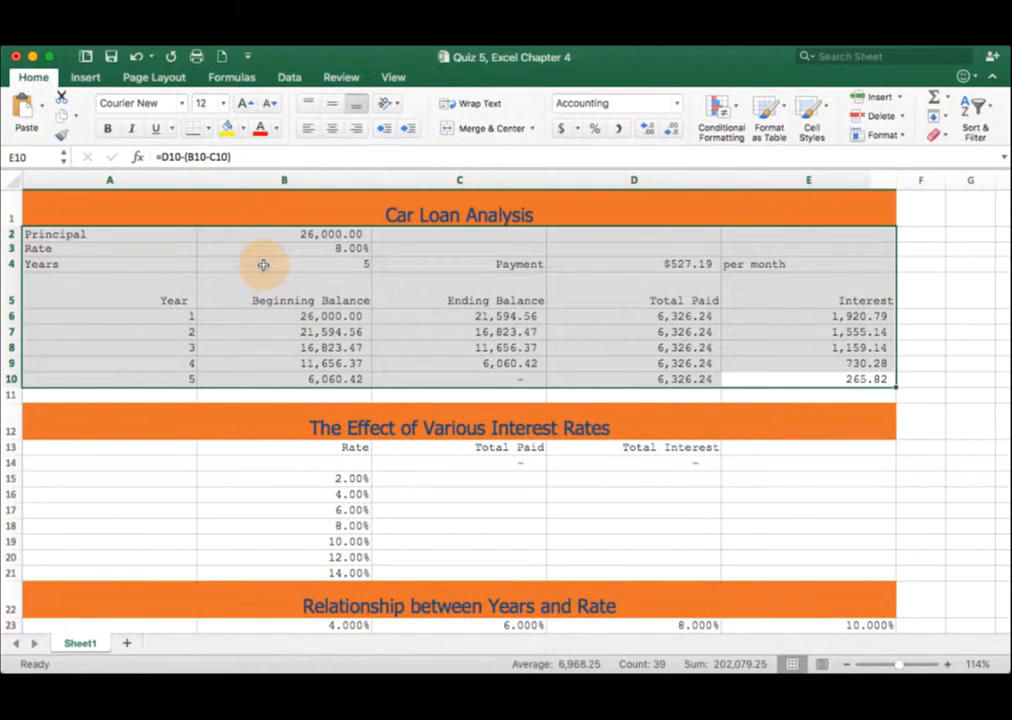
click(174, 262)
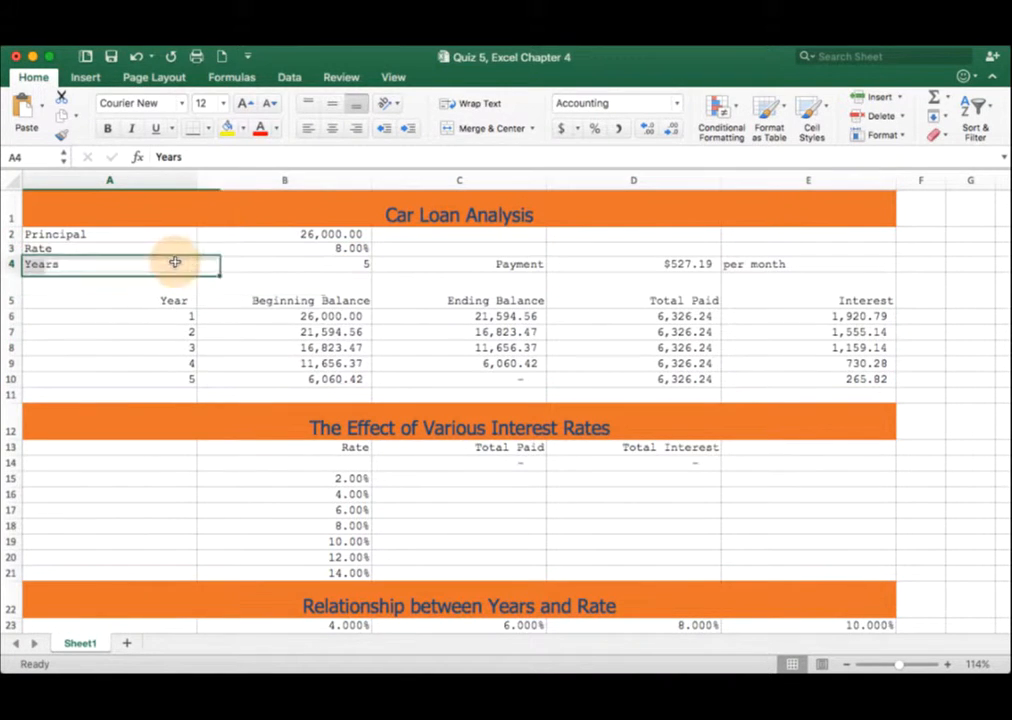
drag(199, 183, 129, 185)
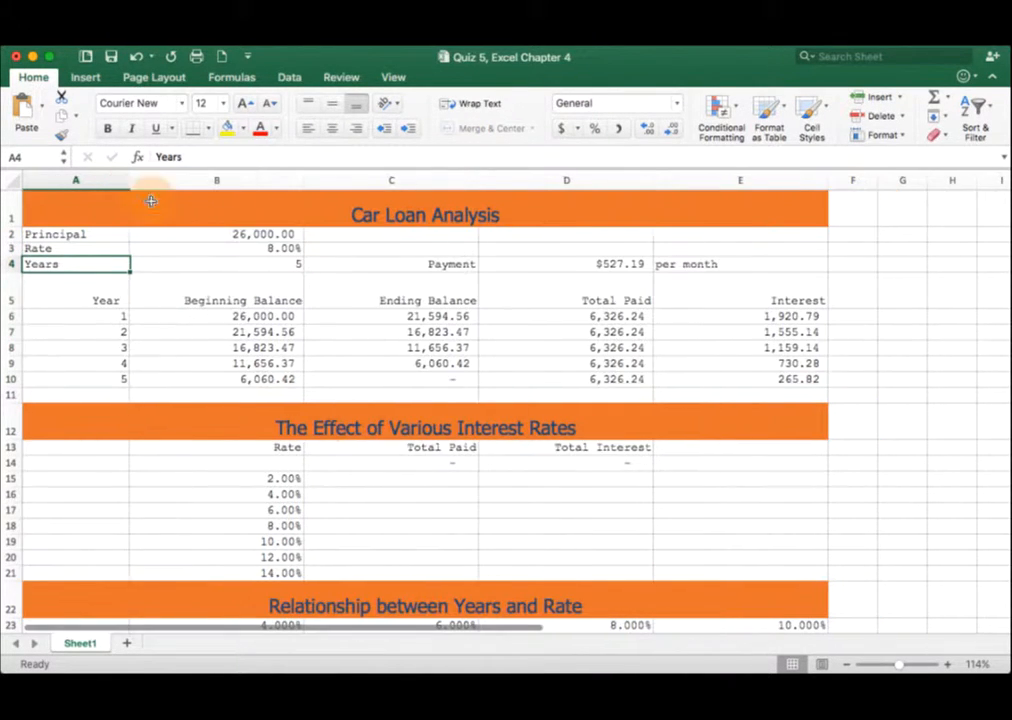
Step: Total the Total Paid column in D11 with =SUM(D6:D10) and fill the formula across to E11 for Interest
click(563, 396)
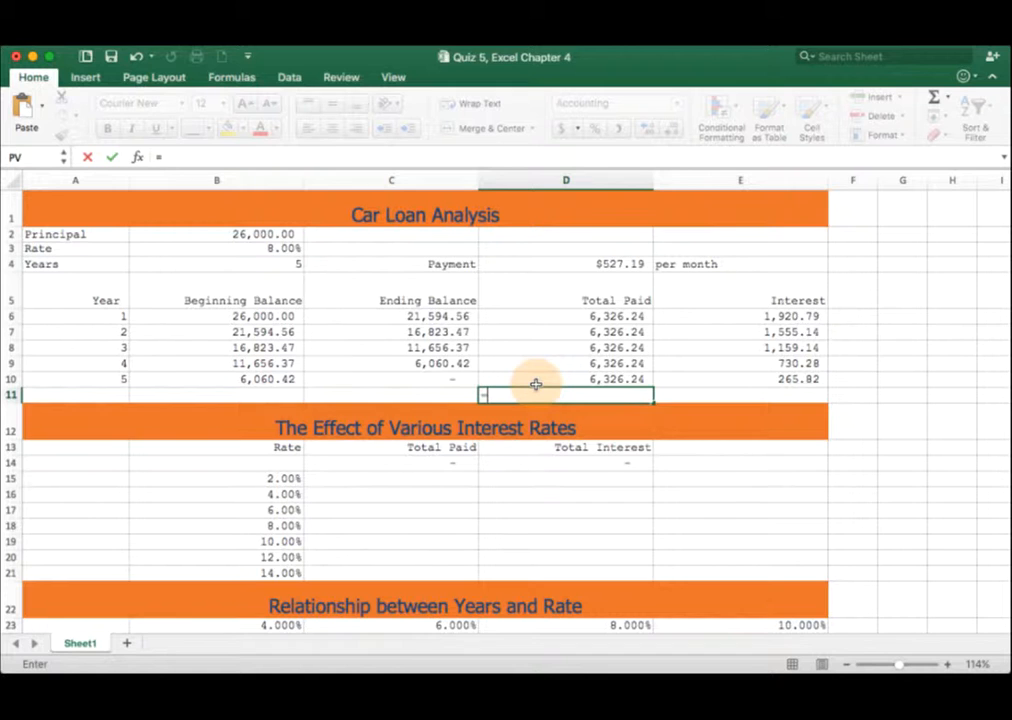
text(=sum()
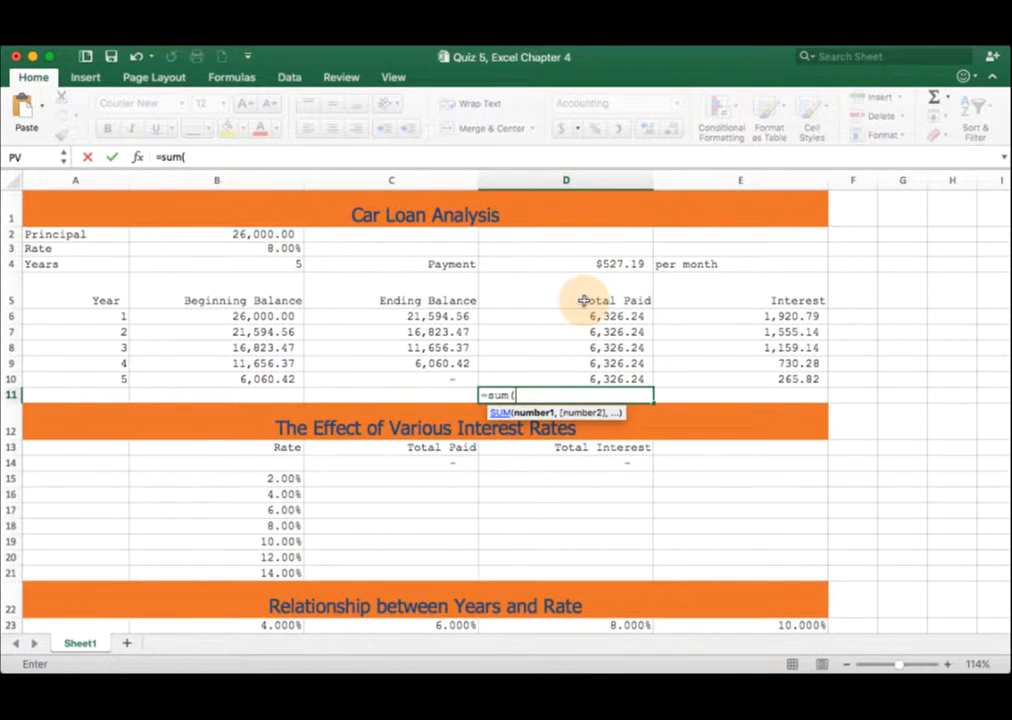
drag(583, 314, 577, 378)
text())
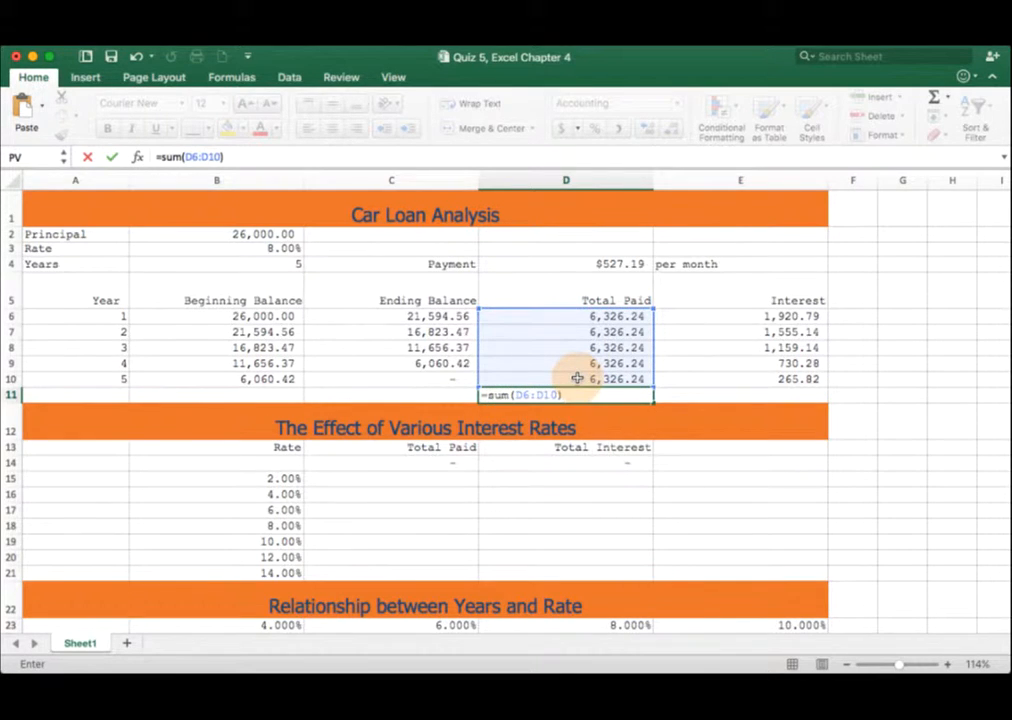
key(Return)
click(643, 397)
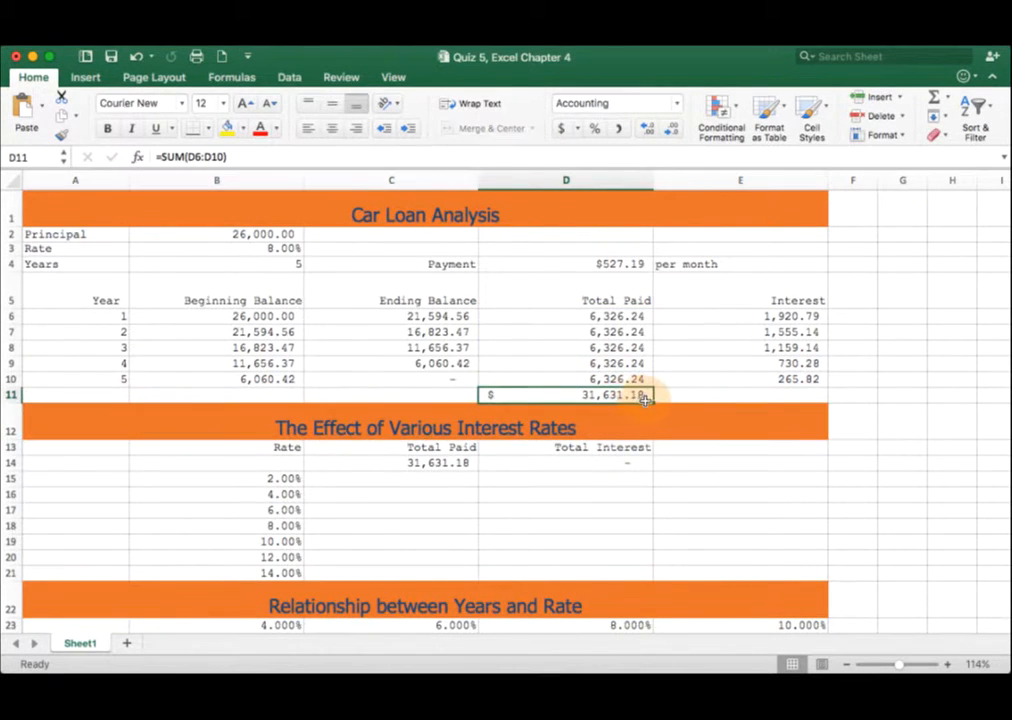
drag(654, 402, 770, 402)
click(771, 400)
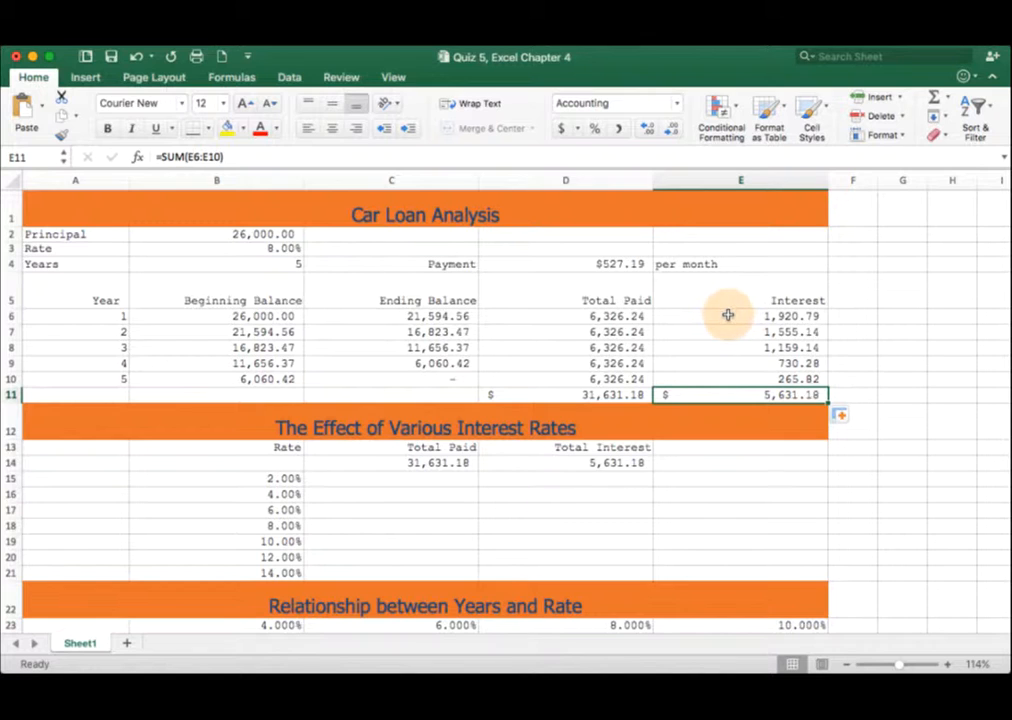
Step: Apply the Total cell style to the Total Paid and Interest sums in D11:E11
drag(545, 395, 672, 392)
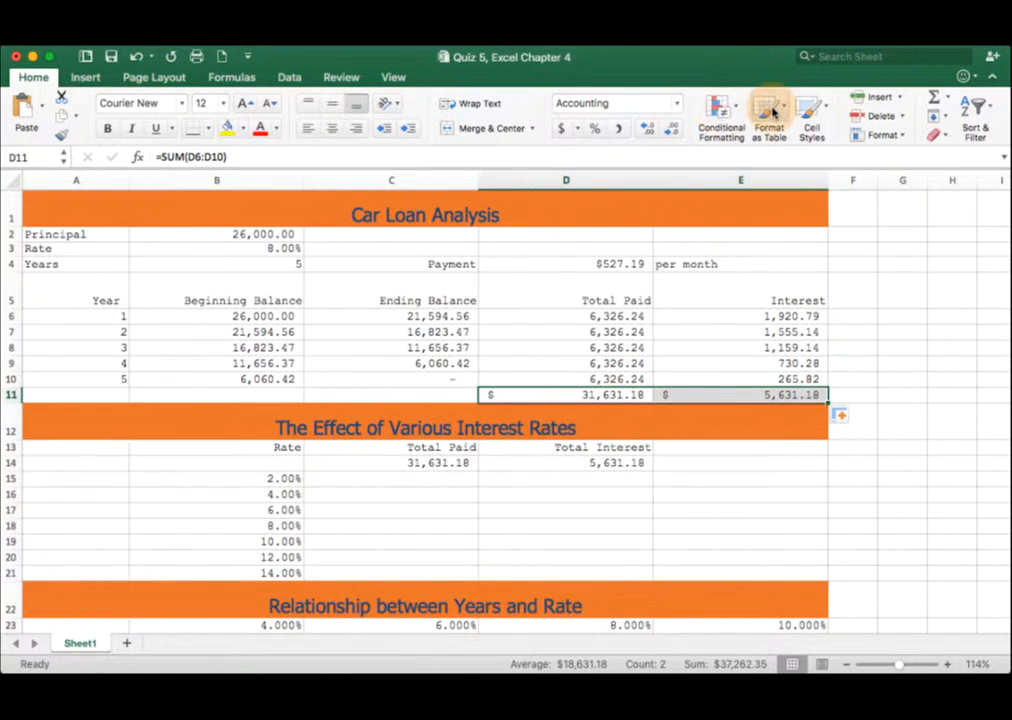
click(806, 110)
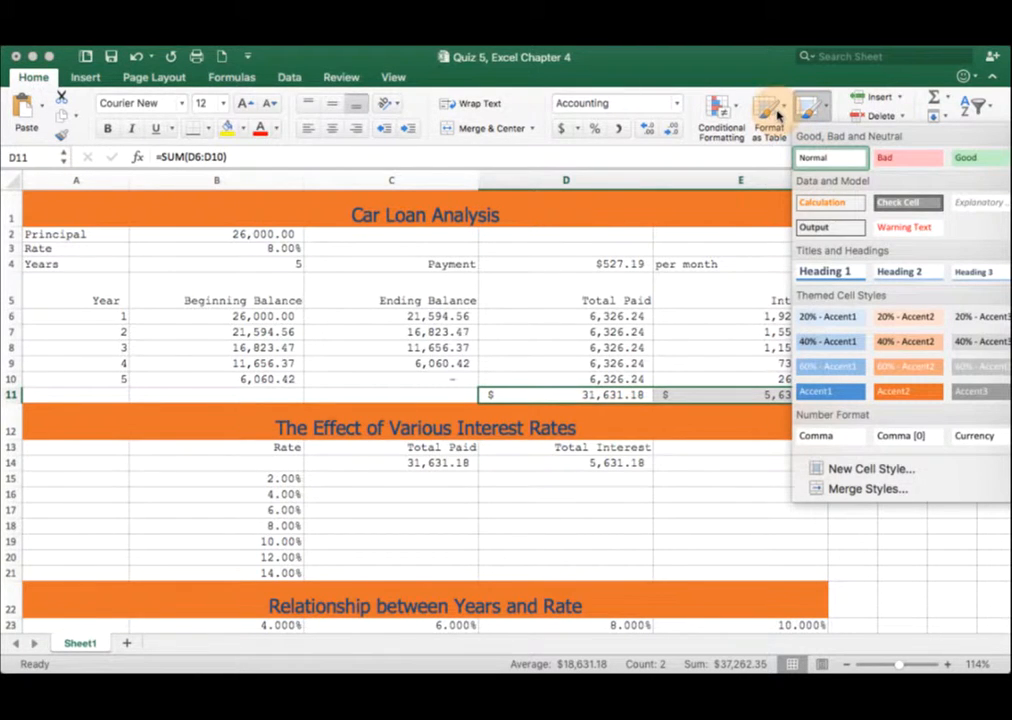
click(1010, 272)
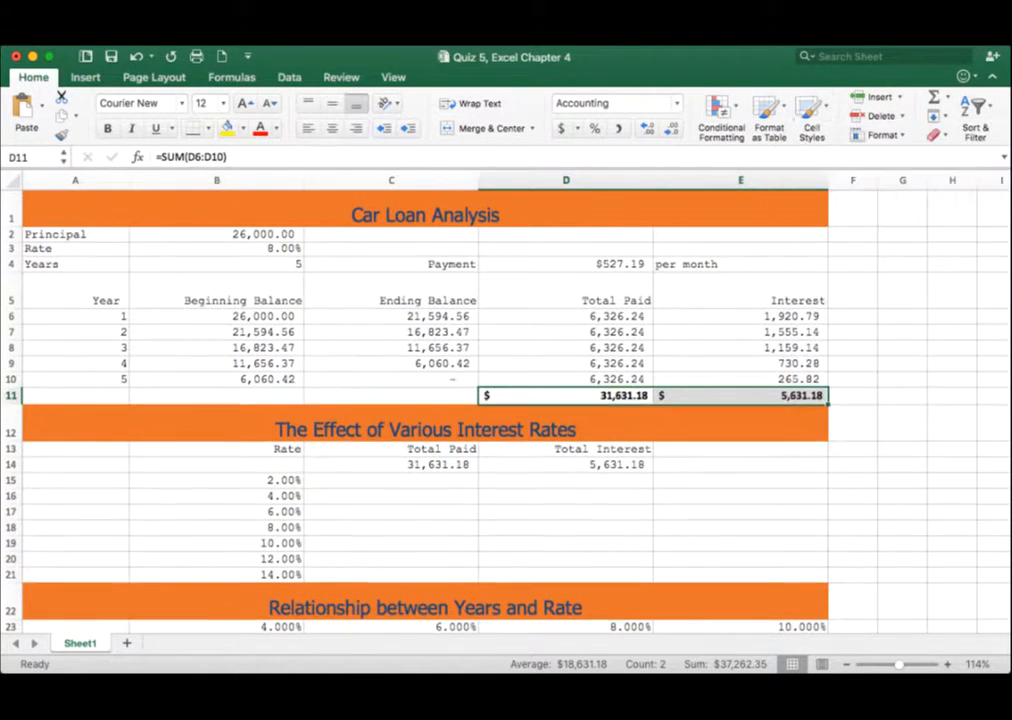
click(881, 395)
drag(735, 395, 697, 395)
click(693, 430)
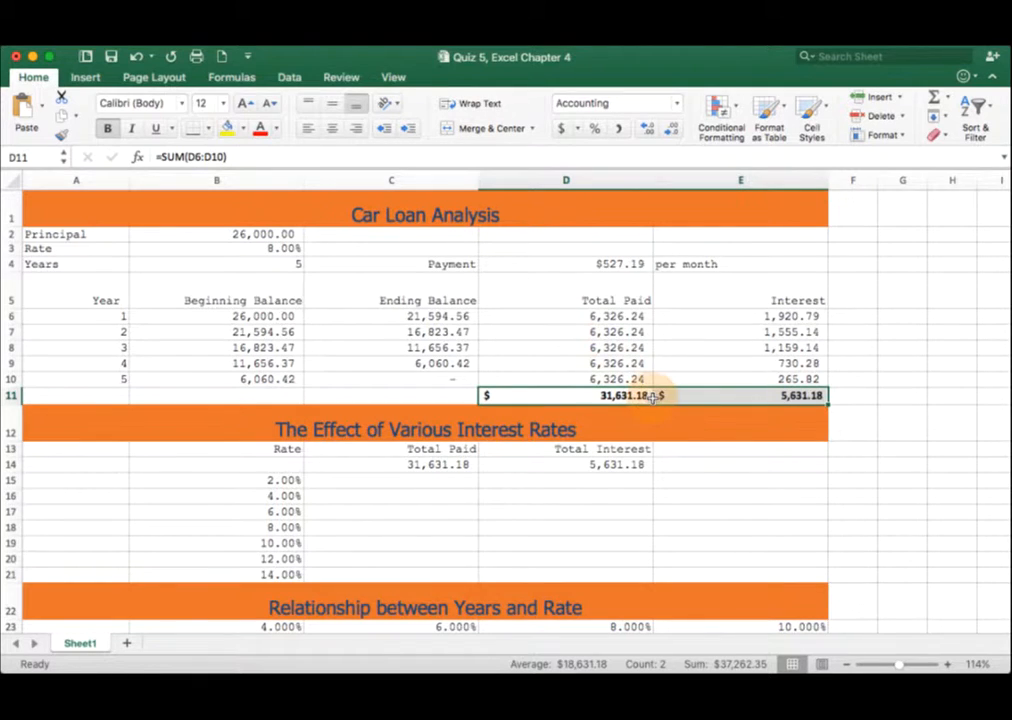
Step: Change the font of the totals in D11:E11 to Courier New
click(184, 103)
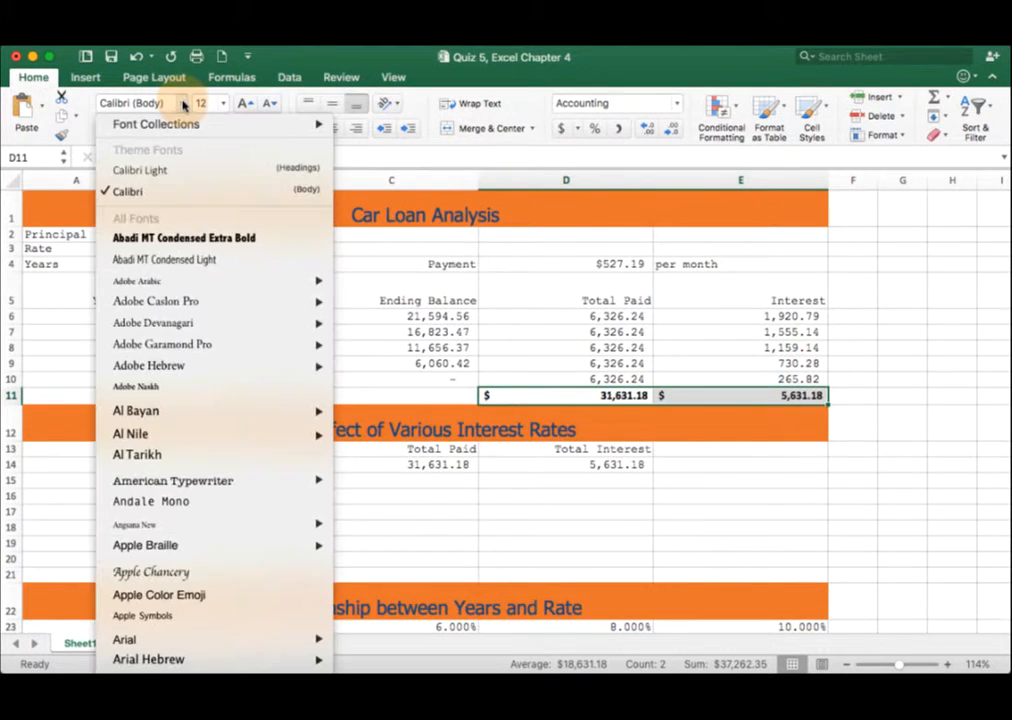
scroll(184, 396, down, 15)
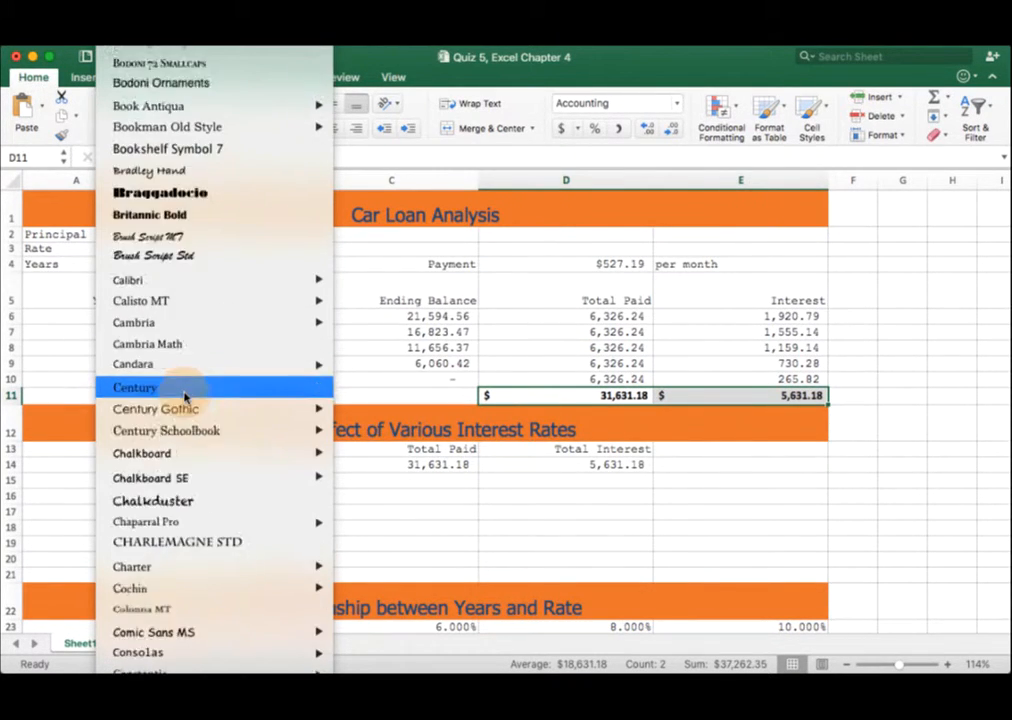
mouse_move(178, 469)
scroll(178, 470, down, 12)
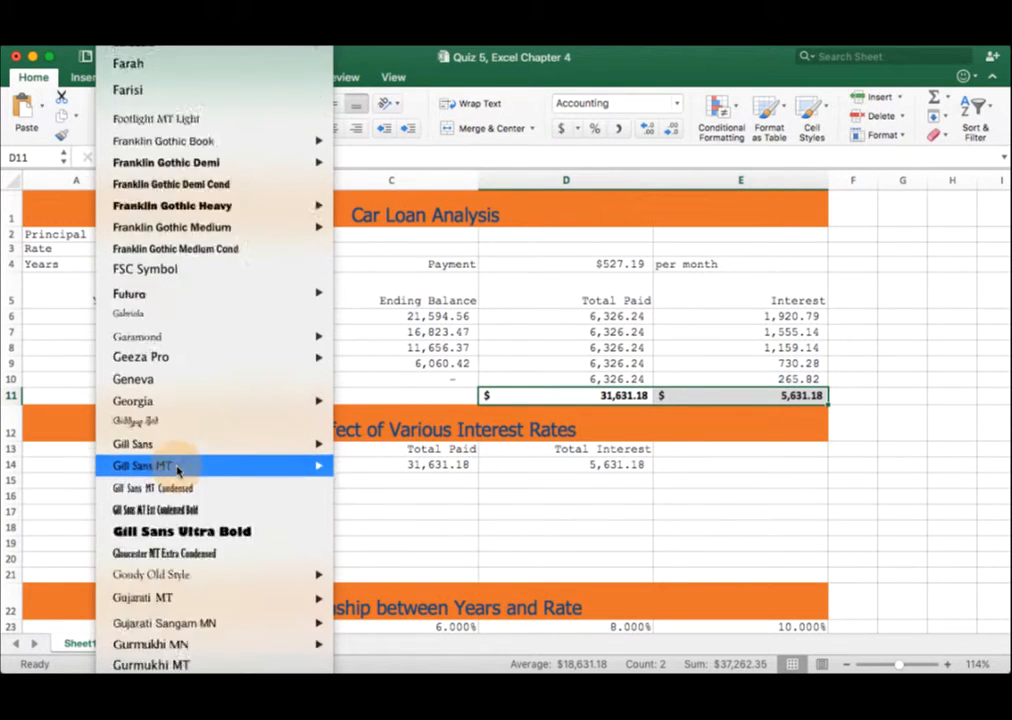
scroll(178, 472, down, 15)
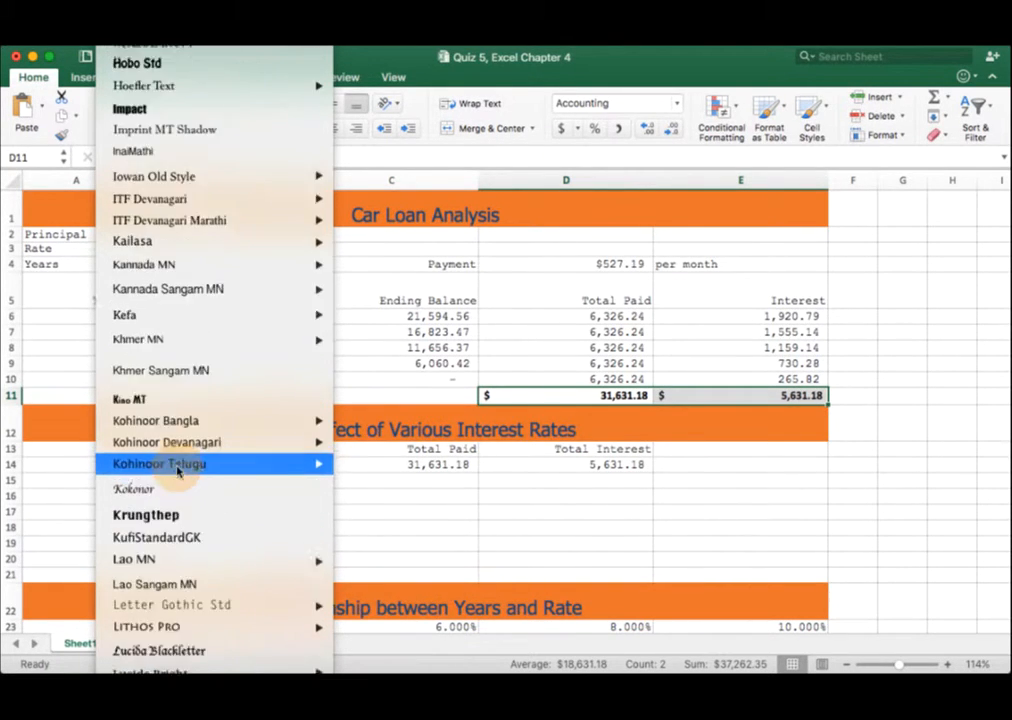
scroll(178, 472, down, 5)
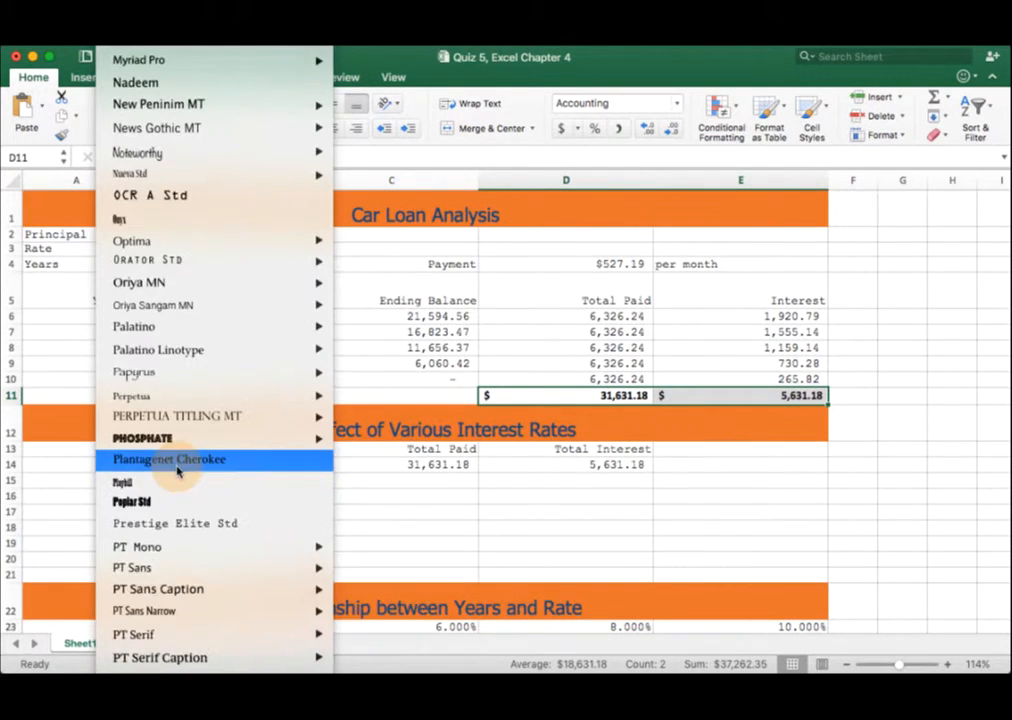
scroll(178, 470, up, 20)
scroll(175, 468, up, 5)
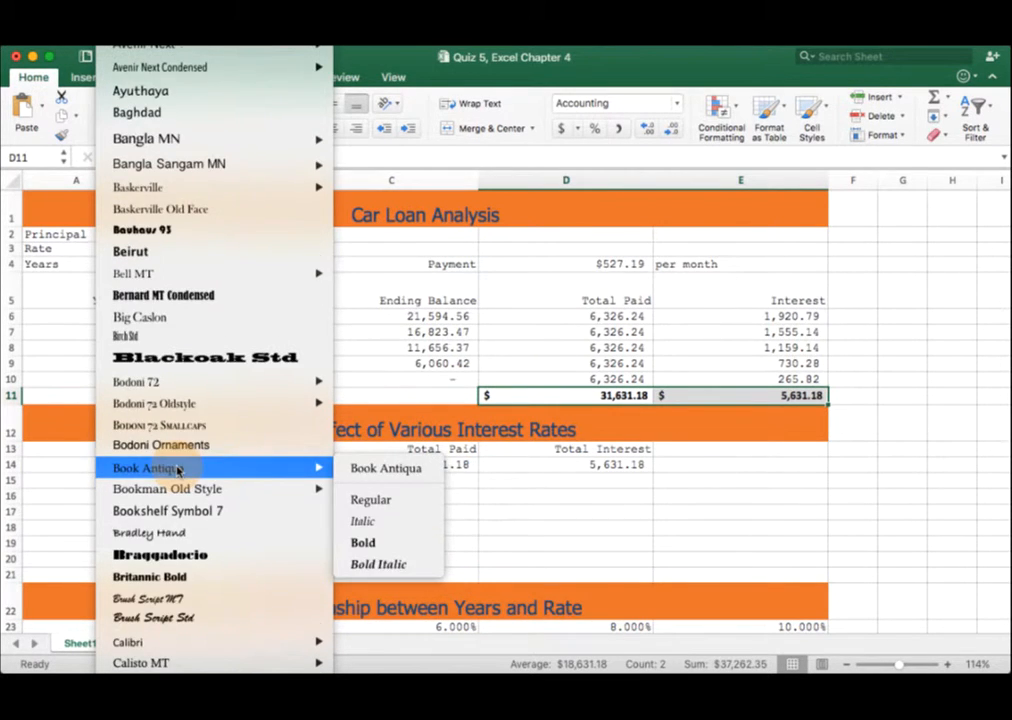
scroll(178, 468, down, 7)
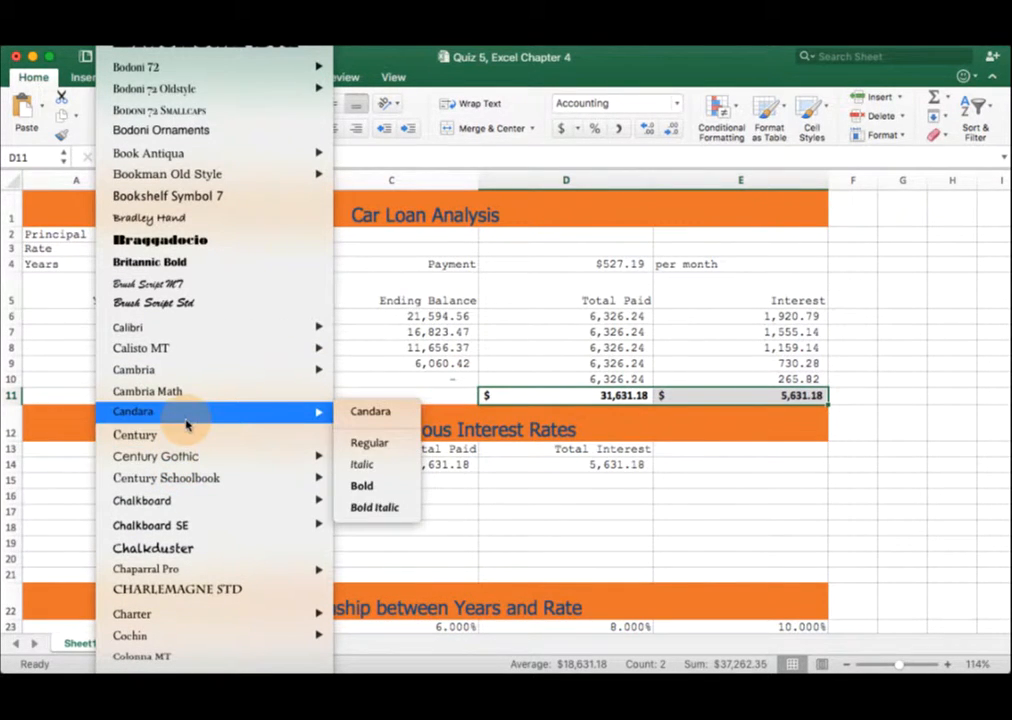
mouse_move(180, 533)
scroll(180, 533, down, 10)
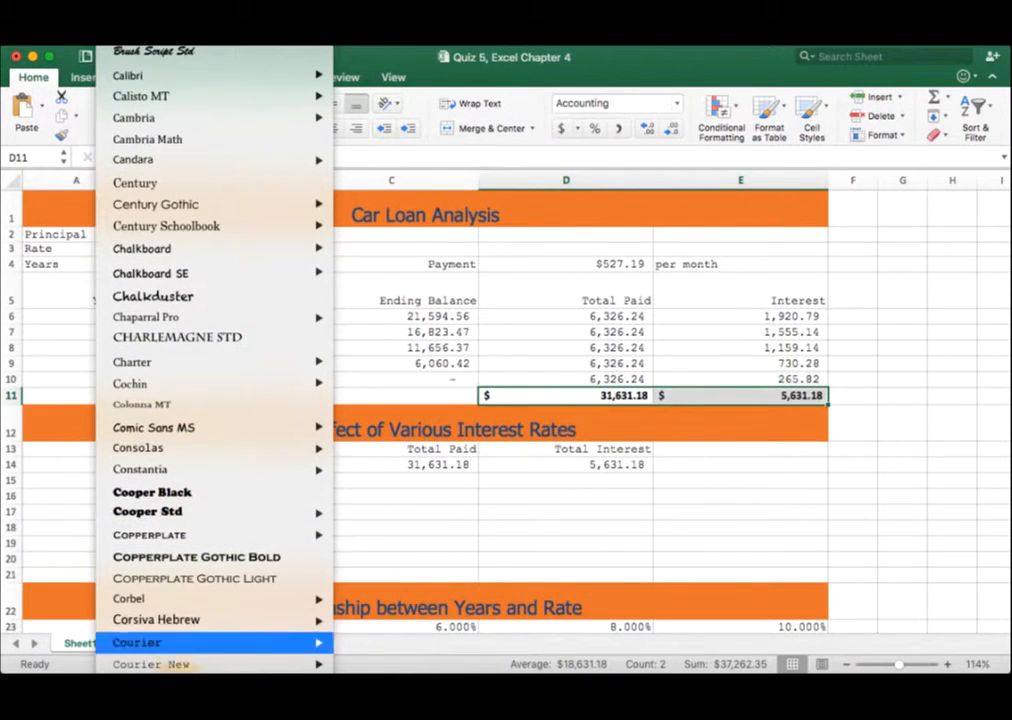
mouse_move(200, 663)
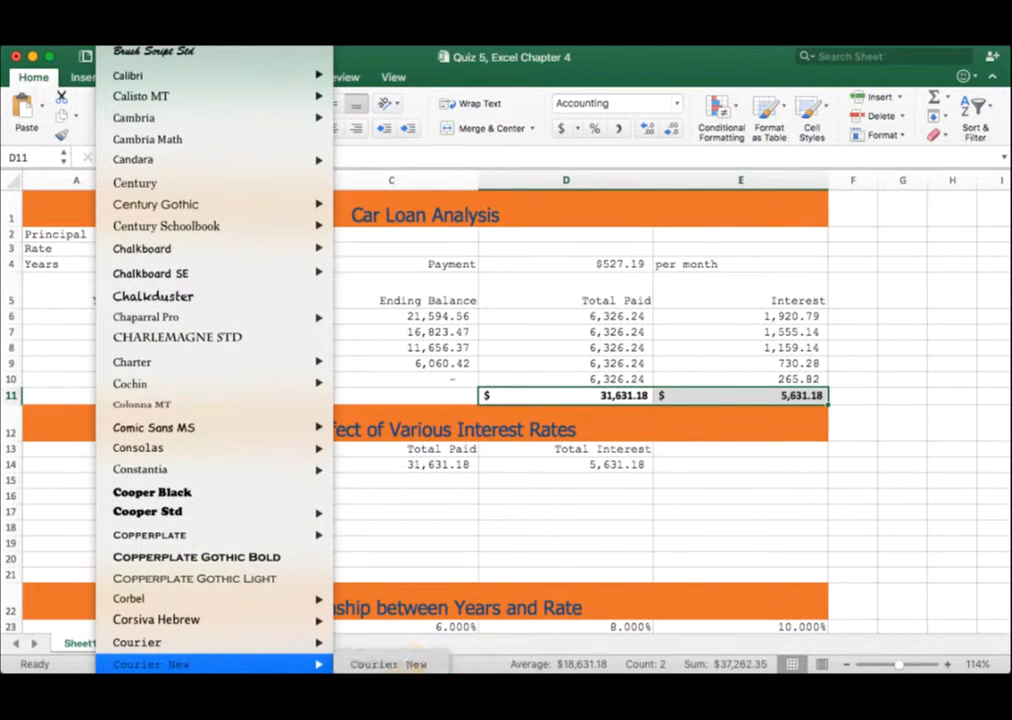
click(200, 663)
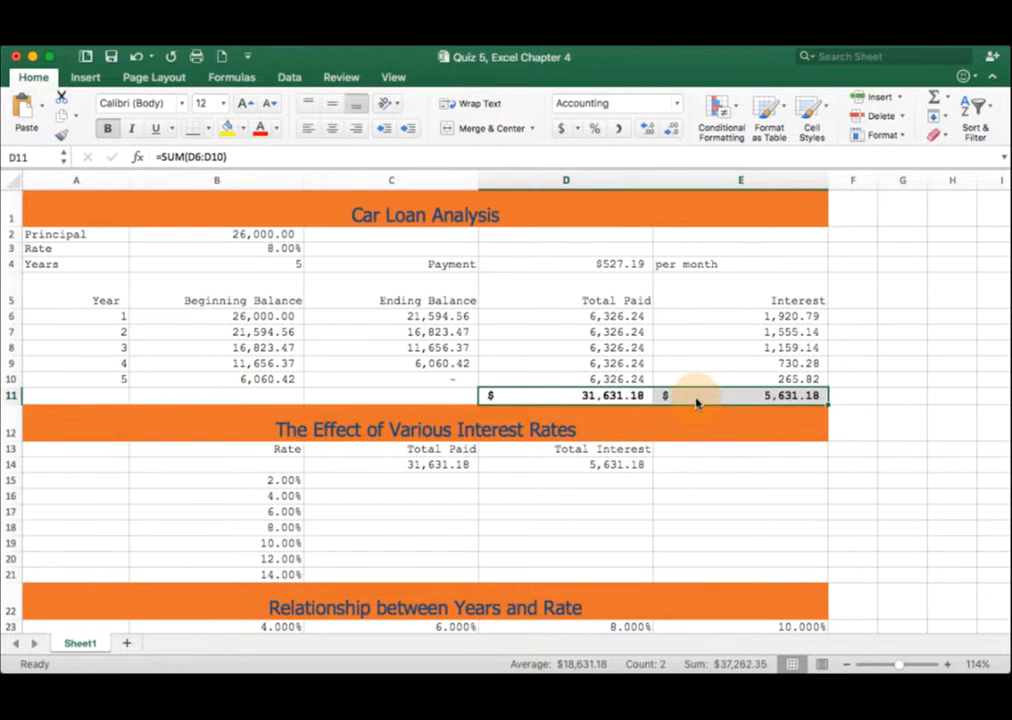
click(623, 397)
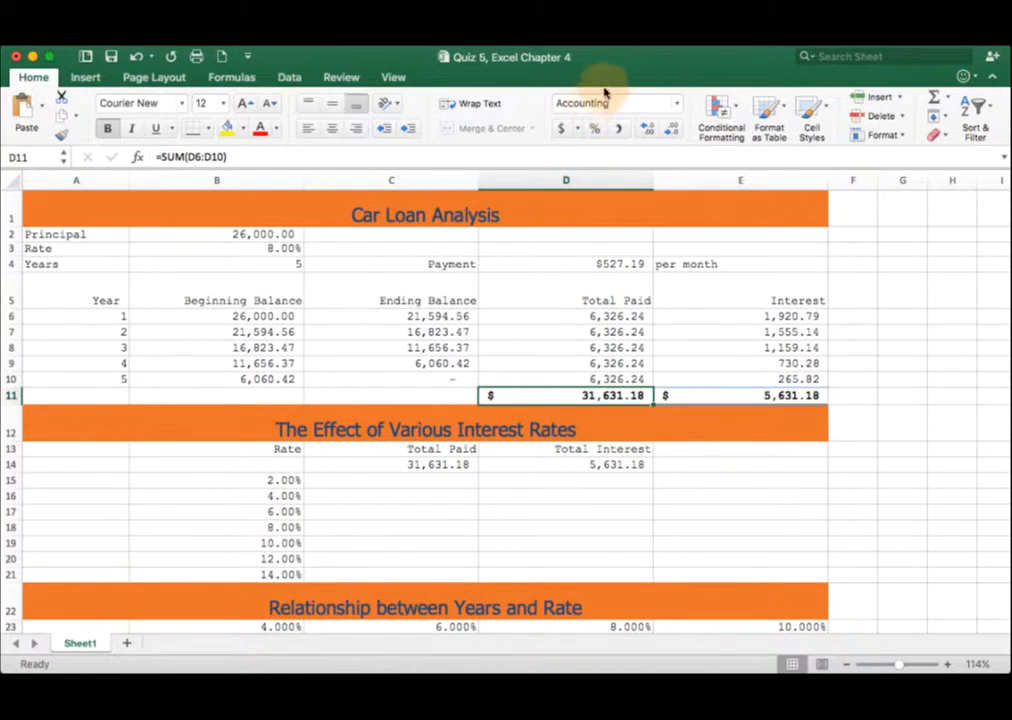
Step: Examine the Effect of Various Interest Rates section, including the Total Paid formula in C14 and the rates below it
click(380, 496)
click(235, 434)
drag(241, 450, 283, 575)
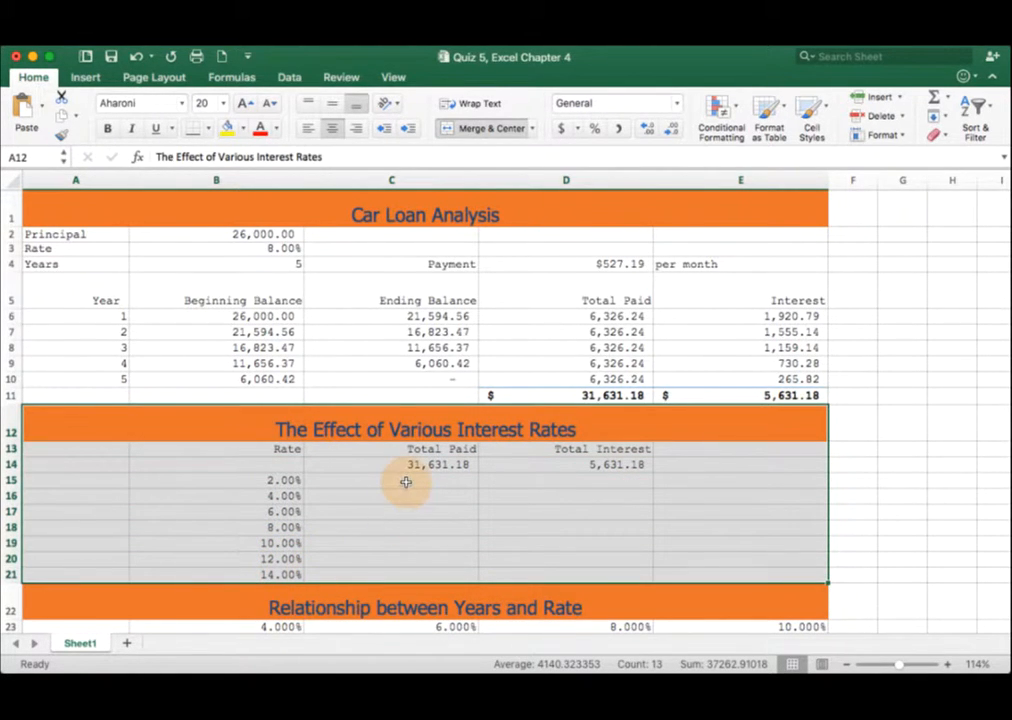
click(406, 469)
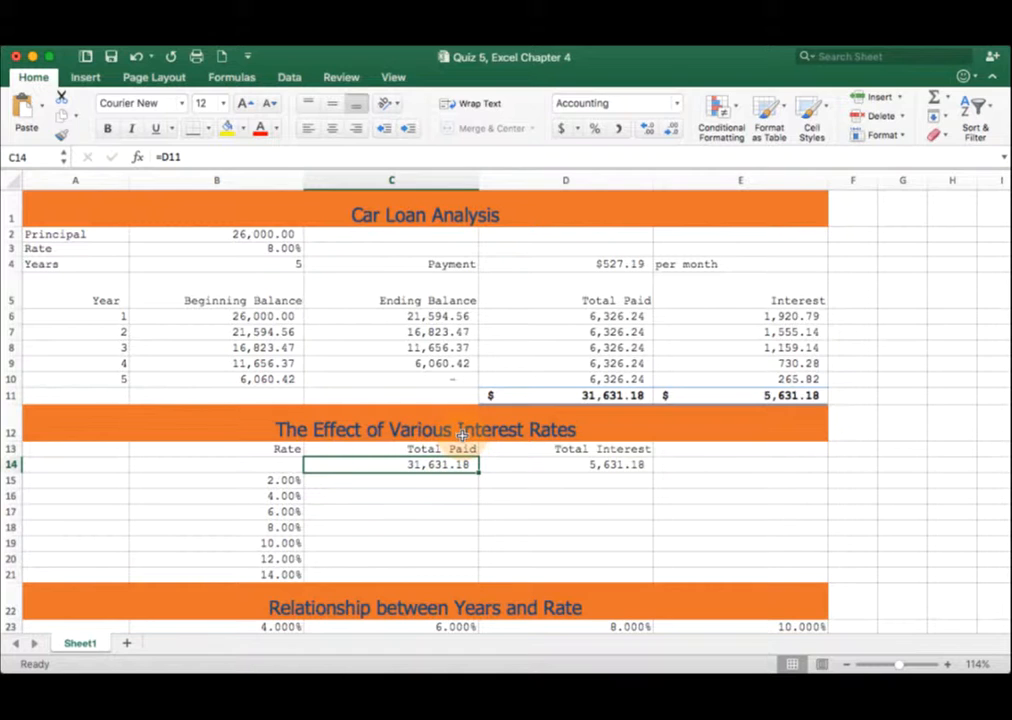
scroll(305, 454, down, 3)
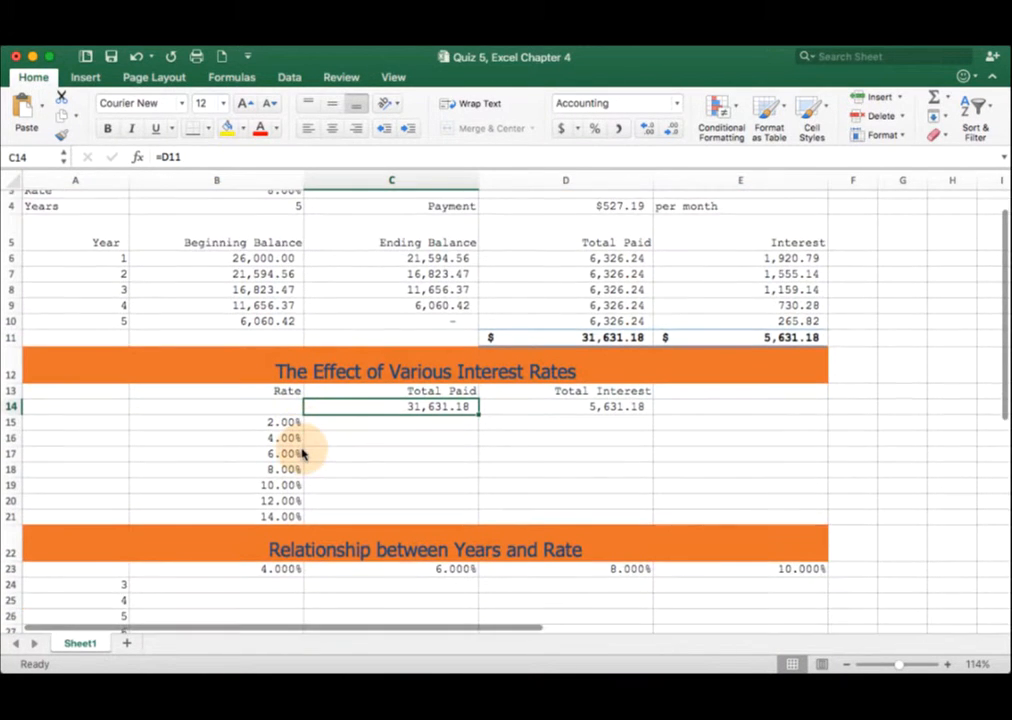
scroll(305, 454, down, 4)
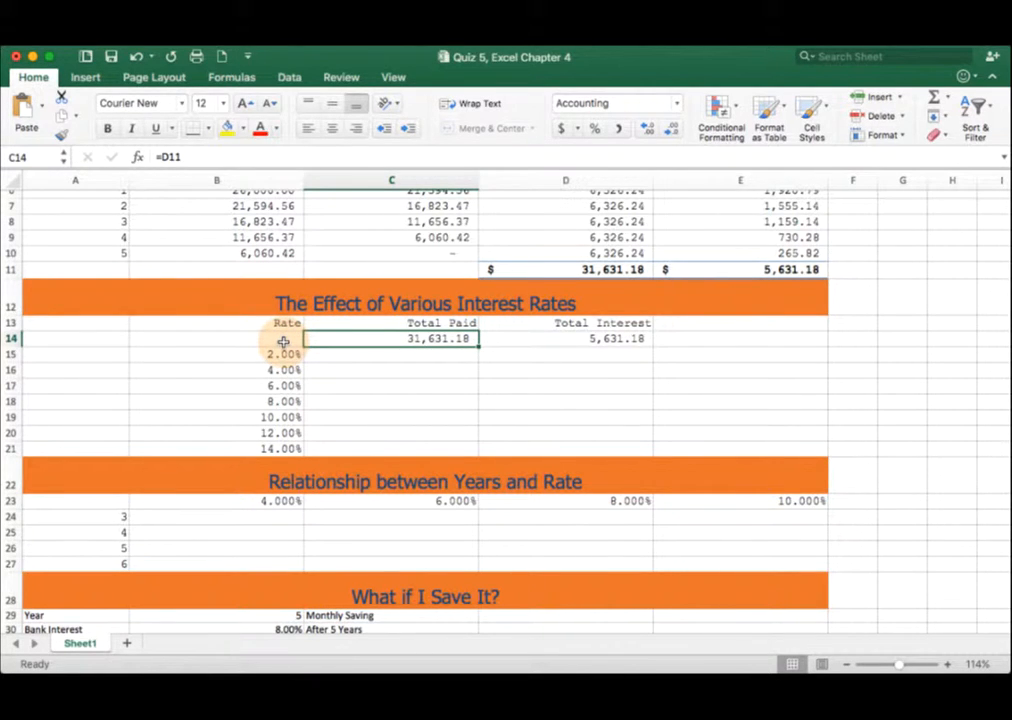
click(334, 353)
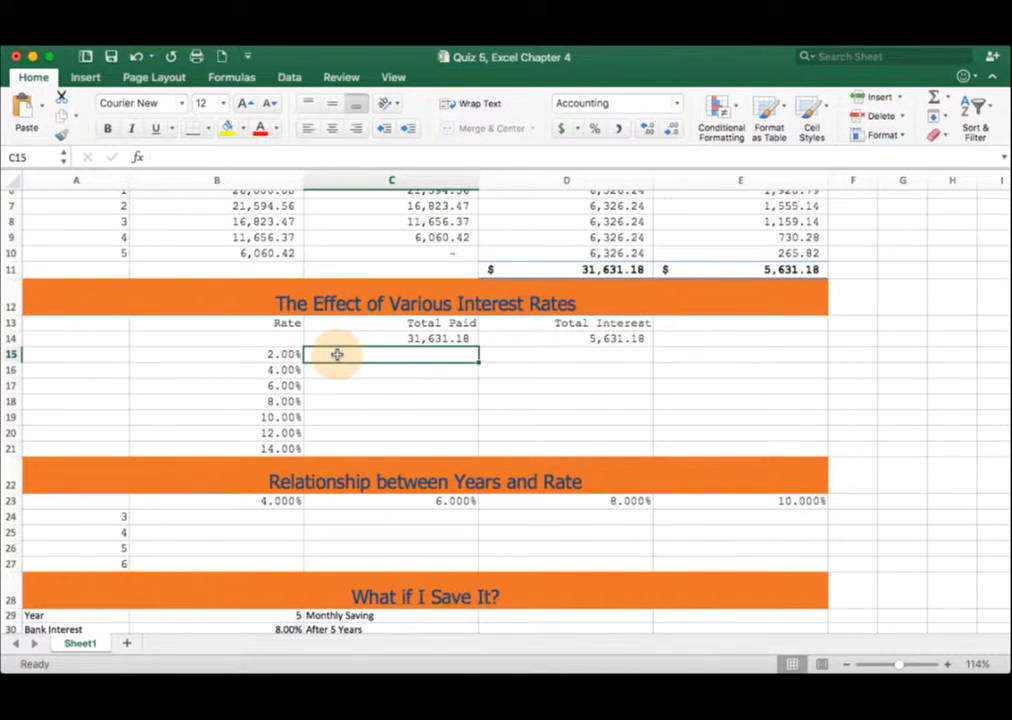
drag(350, 355, 542, 358)
drag(451, 368, 526, 375)
drag(411, 386, 536, 387)
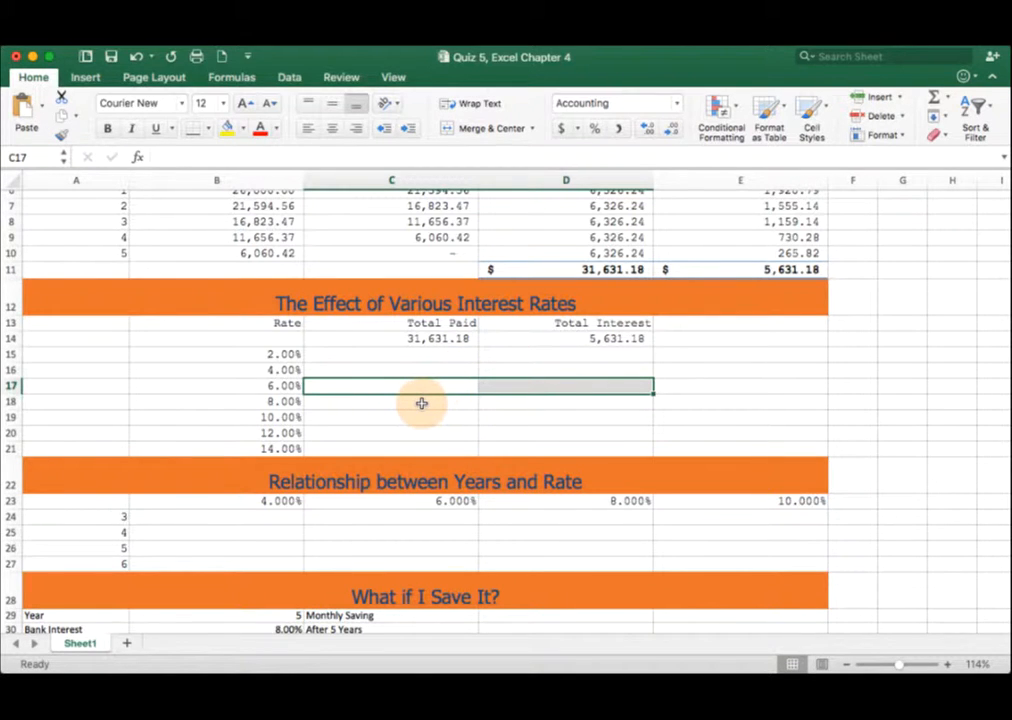
drag(421, 402, 517, 409)
click(485, 386)
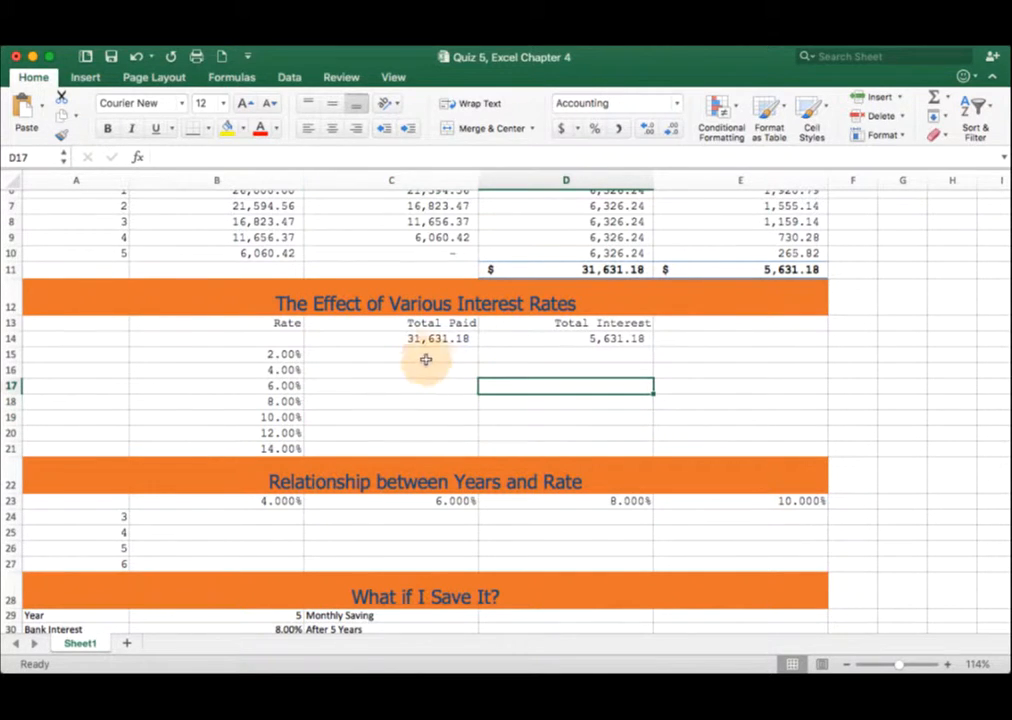
Step: Clear the Total Paid and Total Interest formulas in C14:D14
drag(345, 339, 519, 340)
key(Delete)
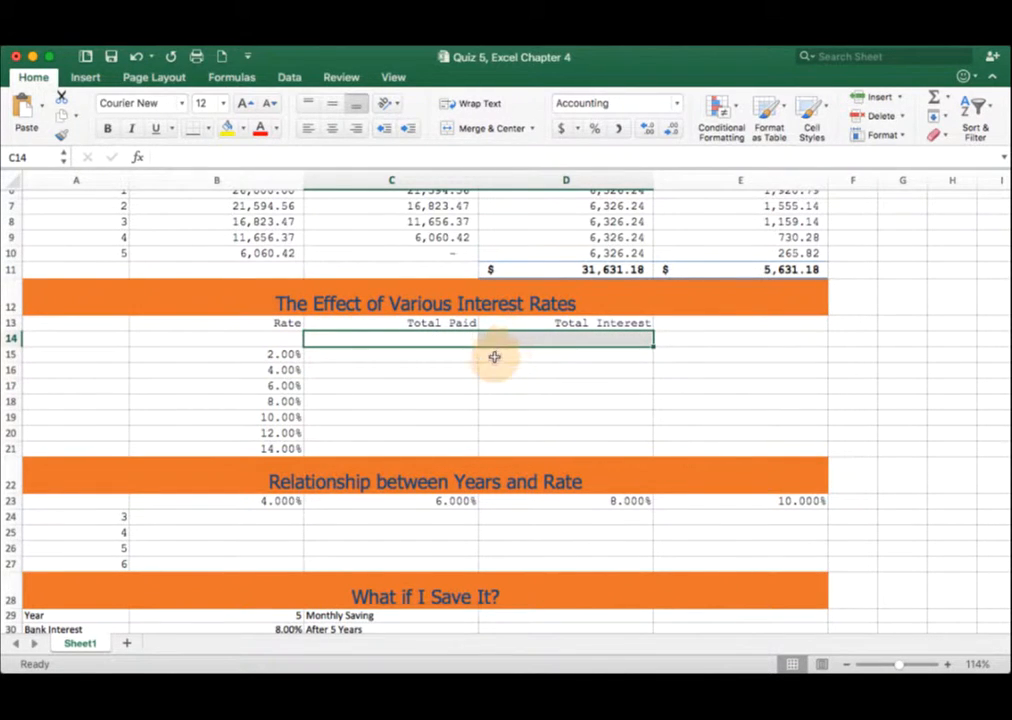
click(492, 357)
click(478, 339)
drag(478, 339, 553, 337)
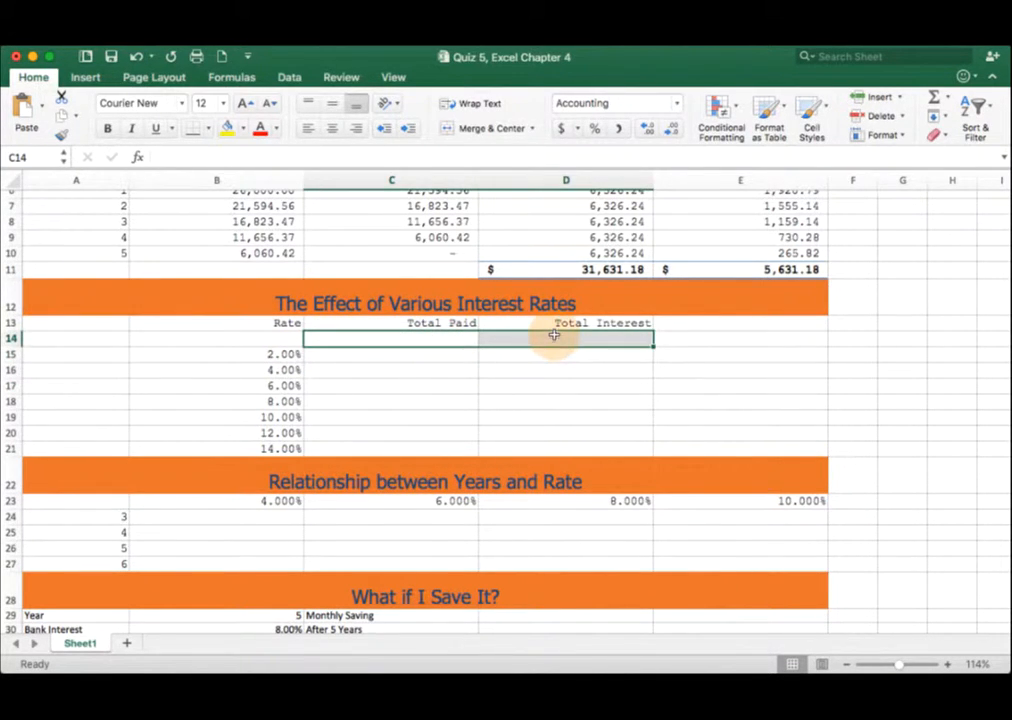
Step: Examine the data table range B14:D21, noting the formula cells C14:D14, the input rates in B15:B21 and the blank result cells
click(441, 343)
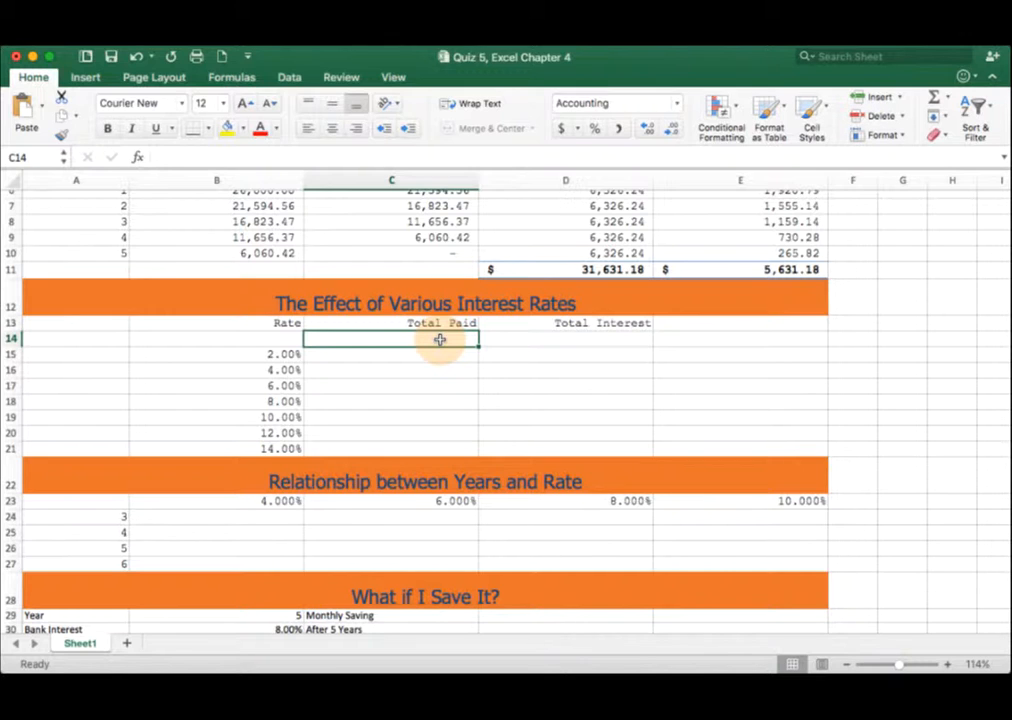
drag(368, 343, 496, 339)
click(282, 339)
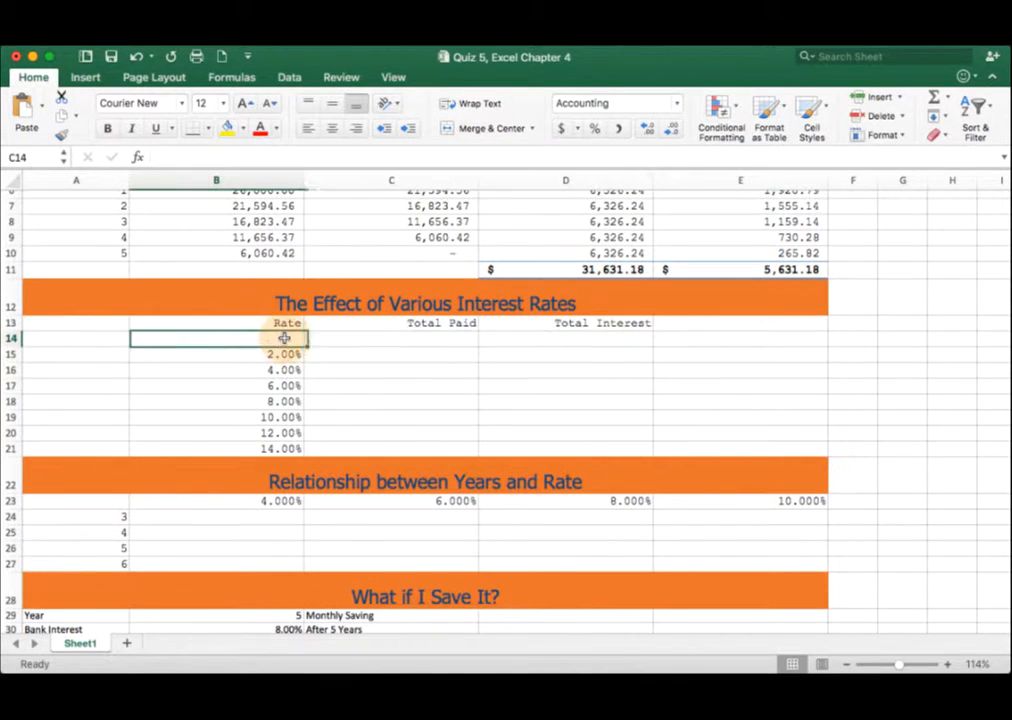
drag(299, 339, 500, 445)
drag(278, 342, 502, 453)
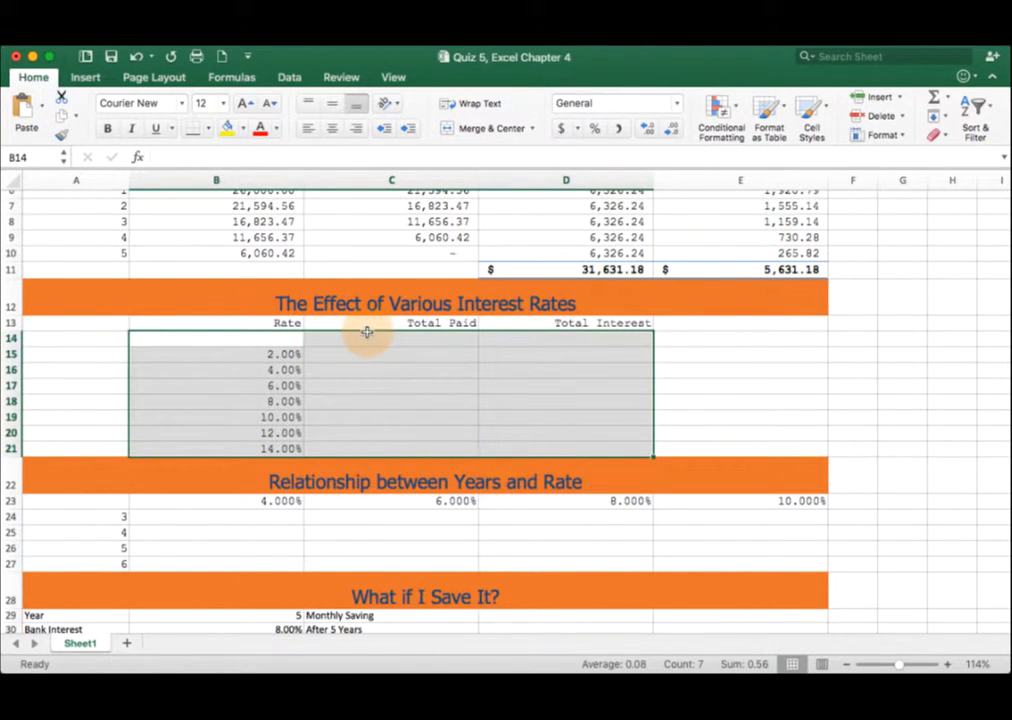
drag(370, 338, 557, 338)
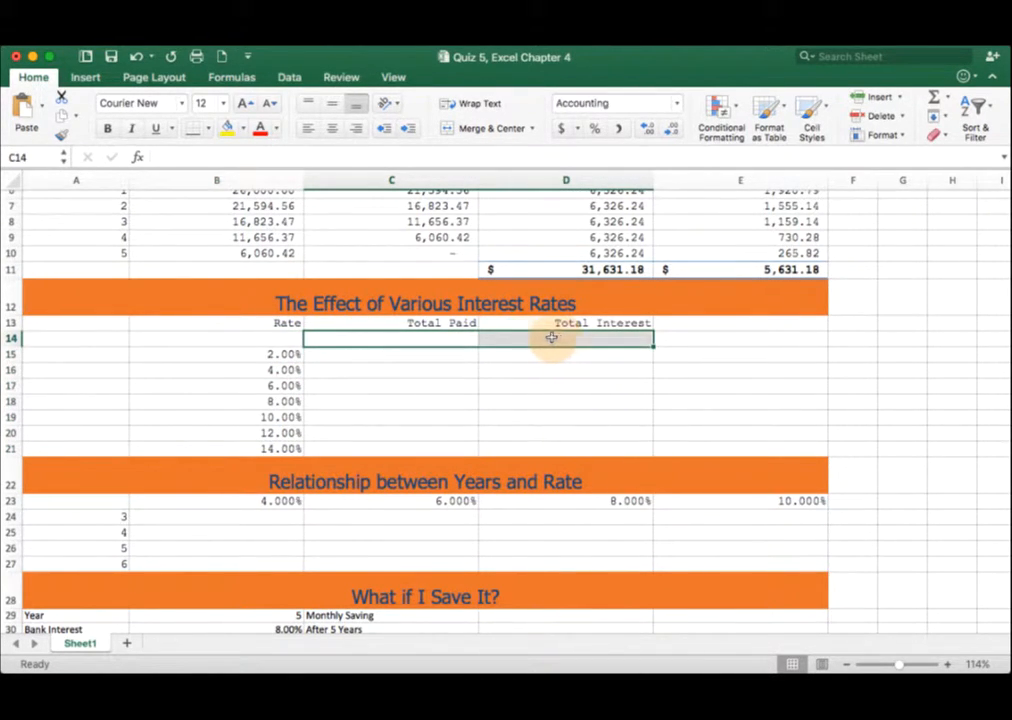
drag(452, 341, 526, 332)
drag(438, 339, 492, 340)
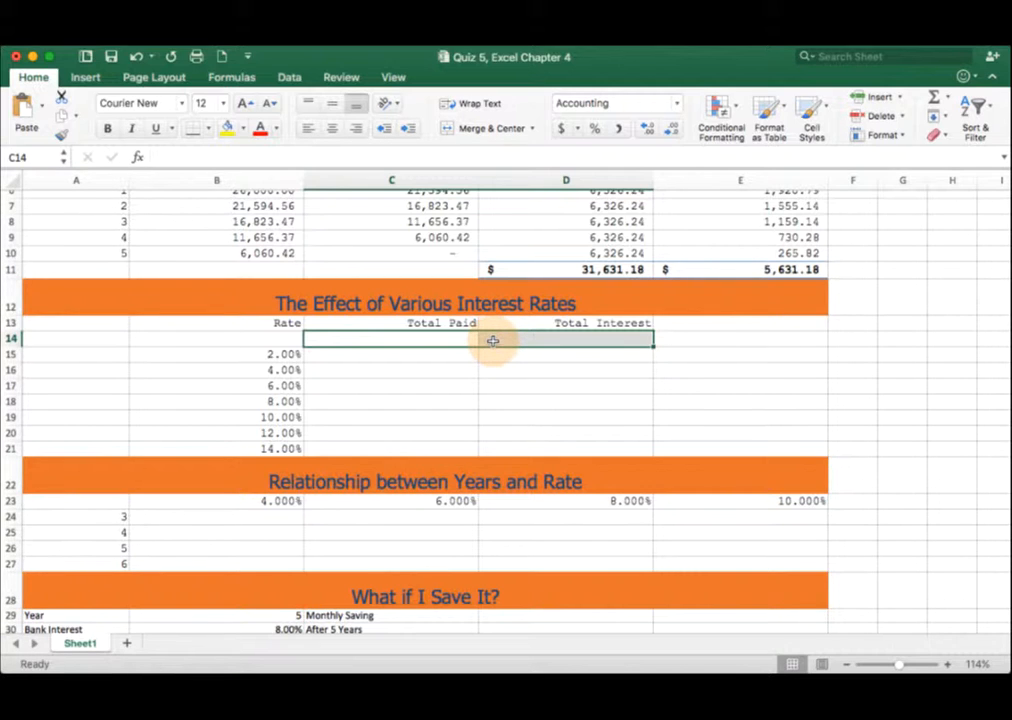
drag(300, 357, 286, 447)
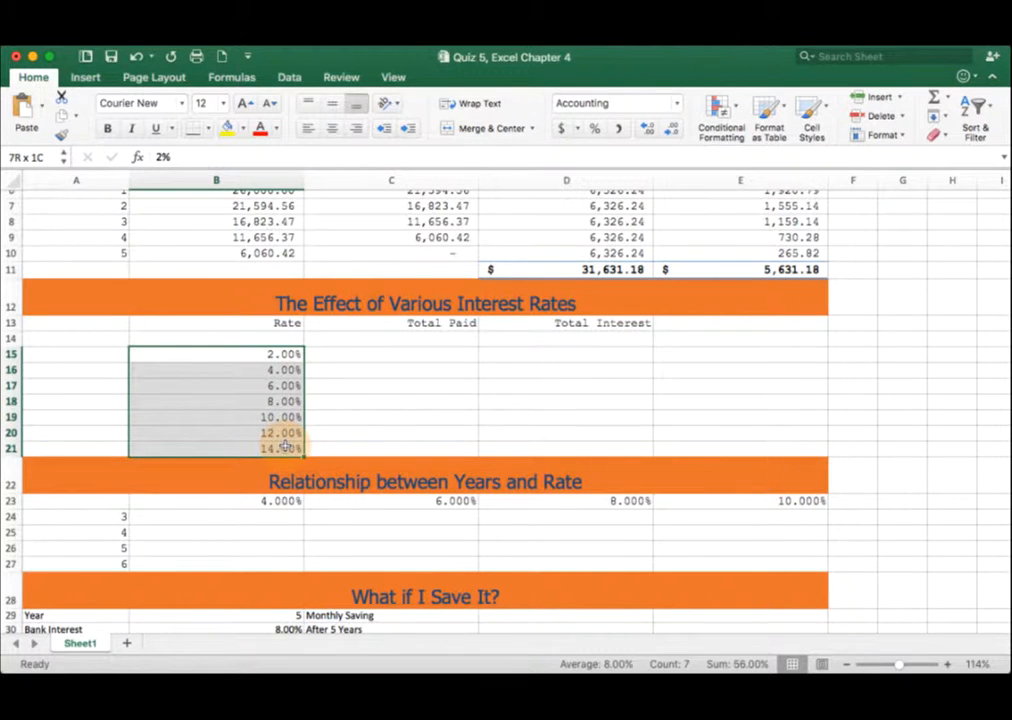
scroll(323, 362, up, 1)
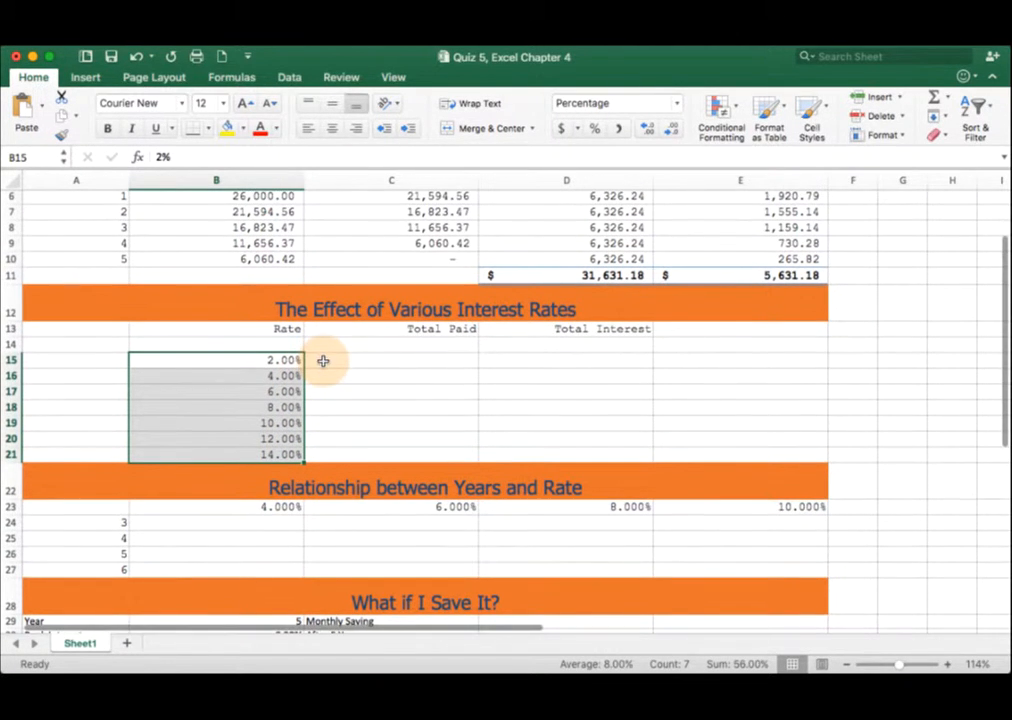
drag(400, 358, 490, 388)
click(459, 364)
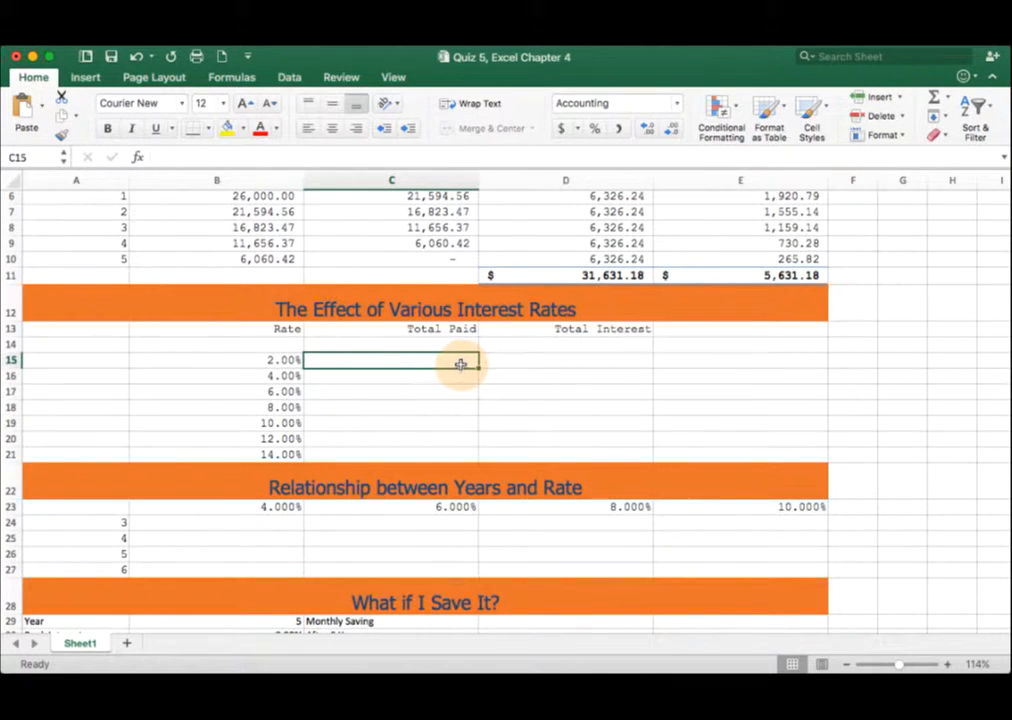
click(284, 362)
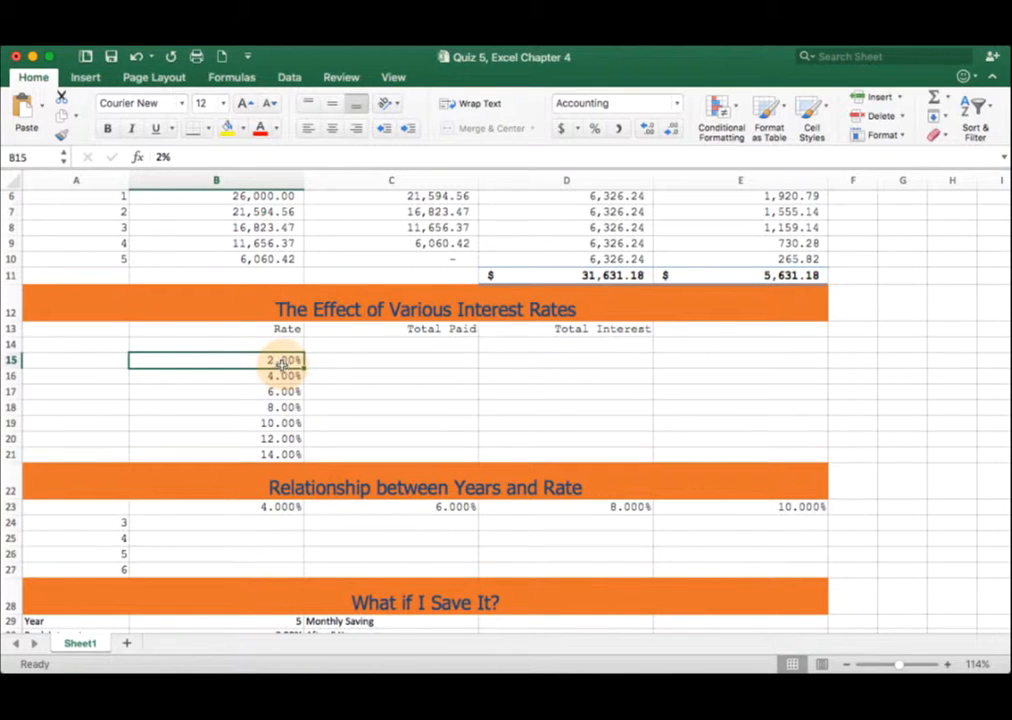
click(280, 376)
click(276, 393)
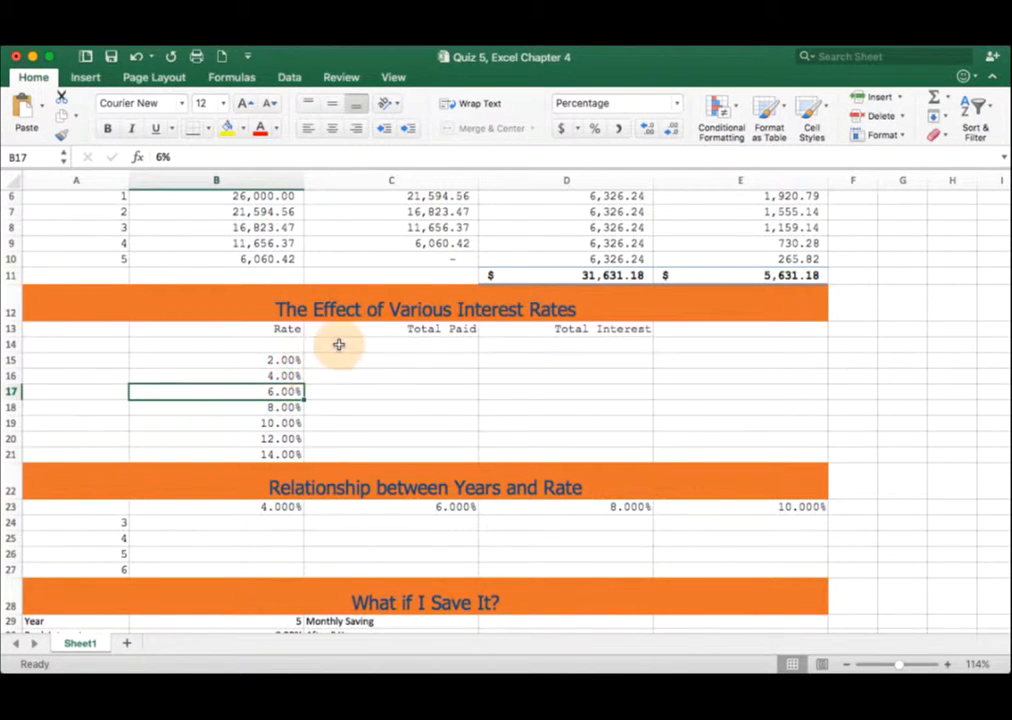
click(445, 344)
drag(445, 344, 520, 341)
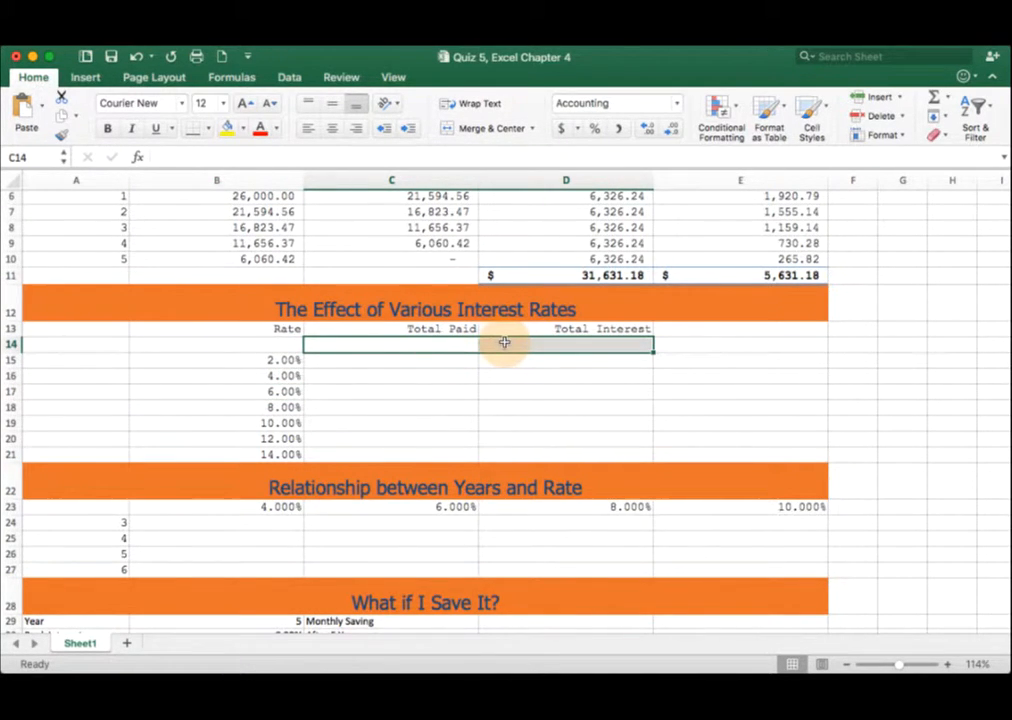
Step: Link the Total Paid cell C14 to the yearly schedule's Total Paid sum with =D11
click(454, 344)
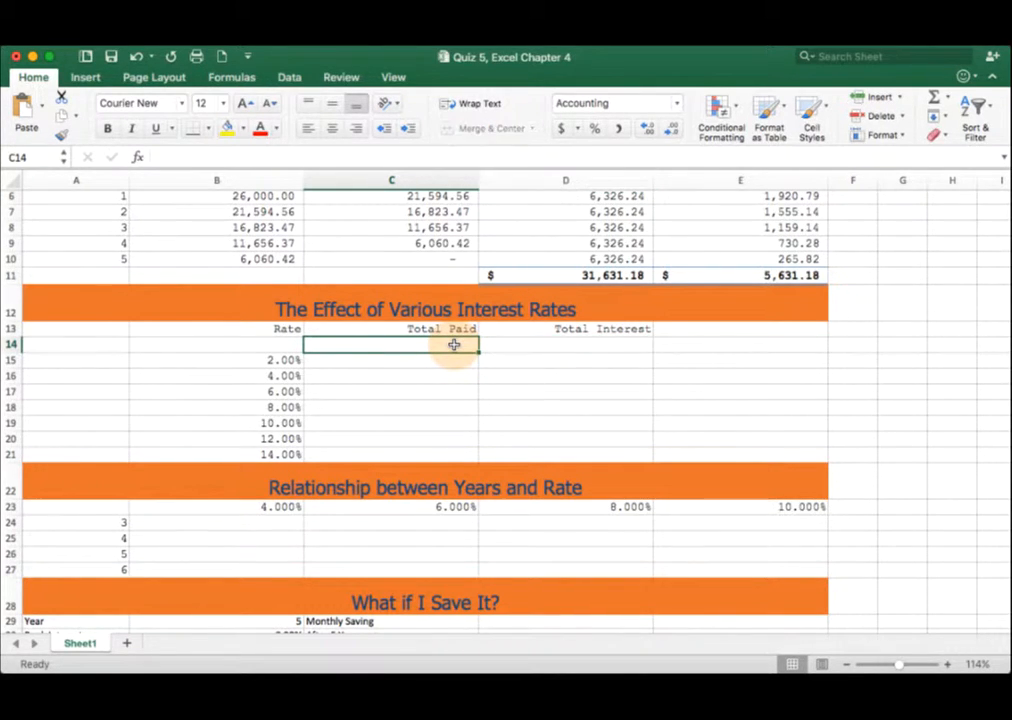
text(=)
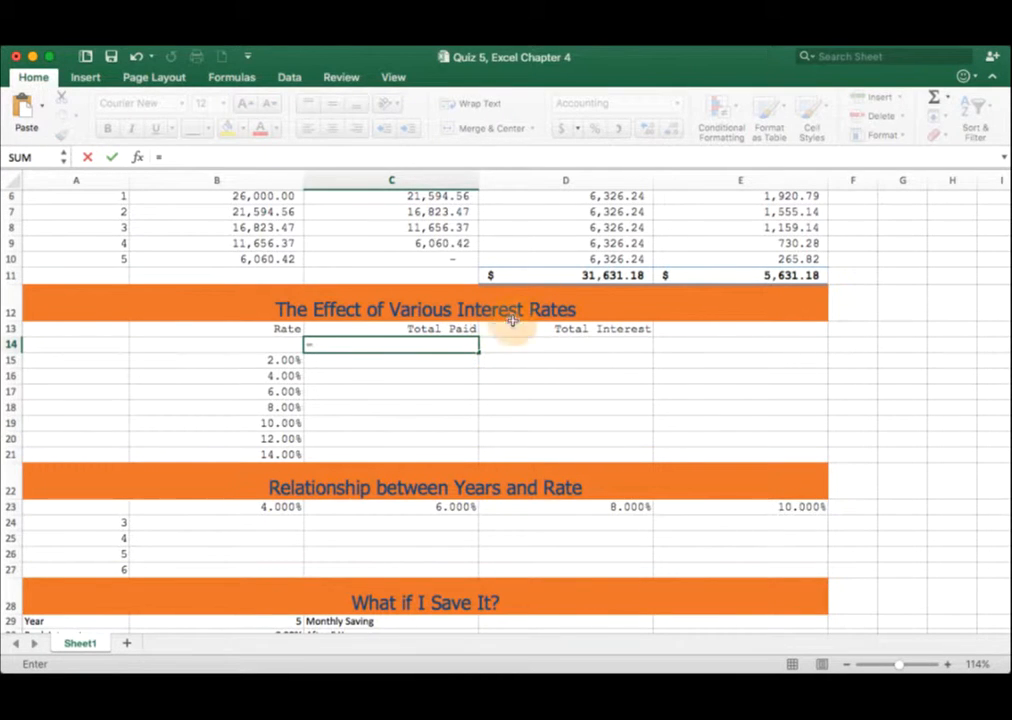
click(605, 275)
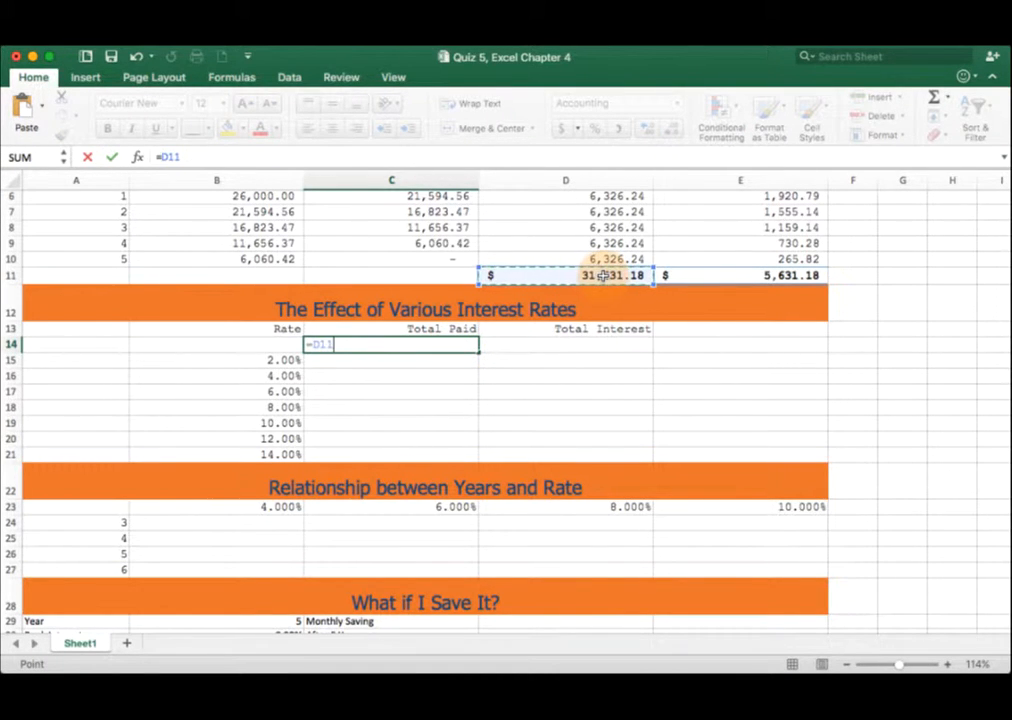
key(Return)
Step: Show the worksheet's formulas to review the sums in D11:E11, and return to the normal value display
click(605, 276)
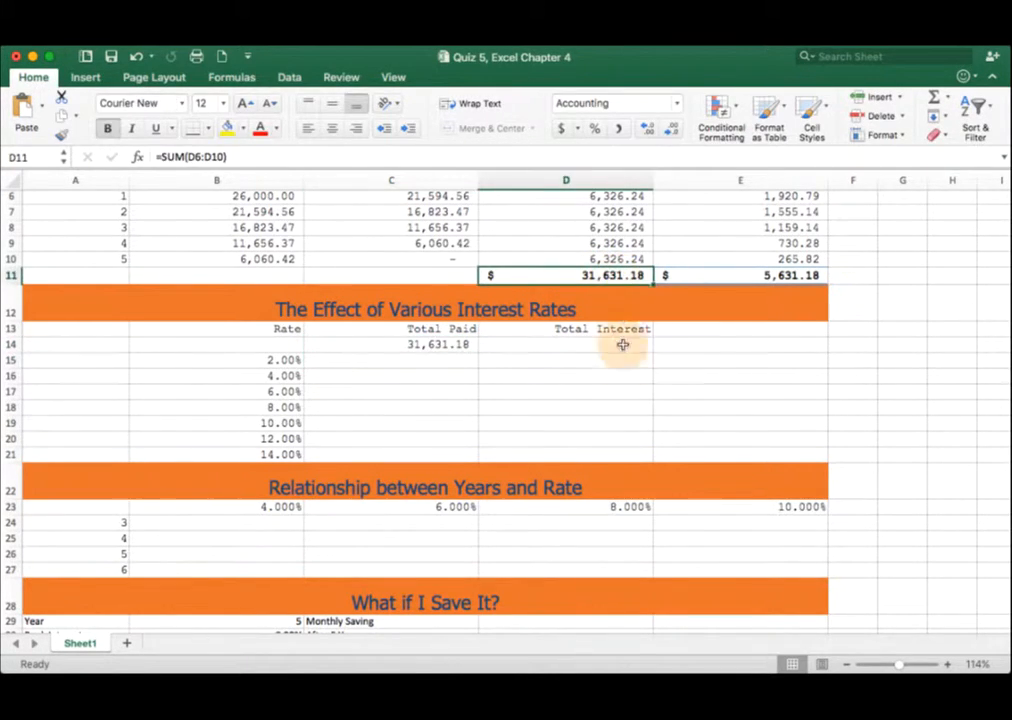
drag(707, 278, 637, 278)
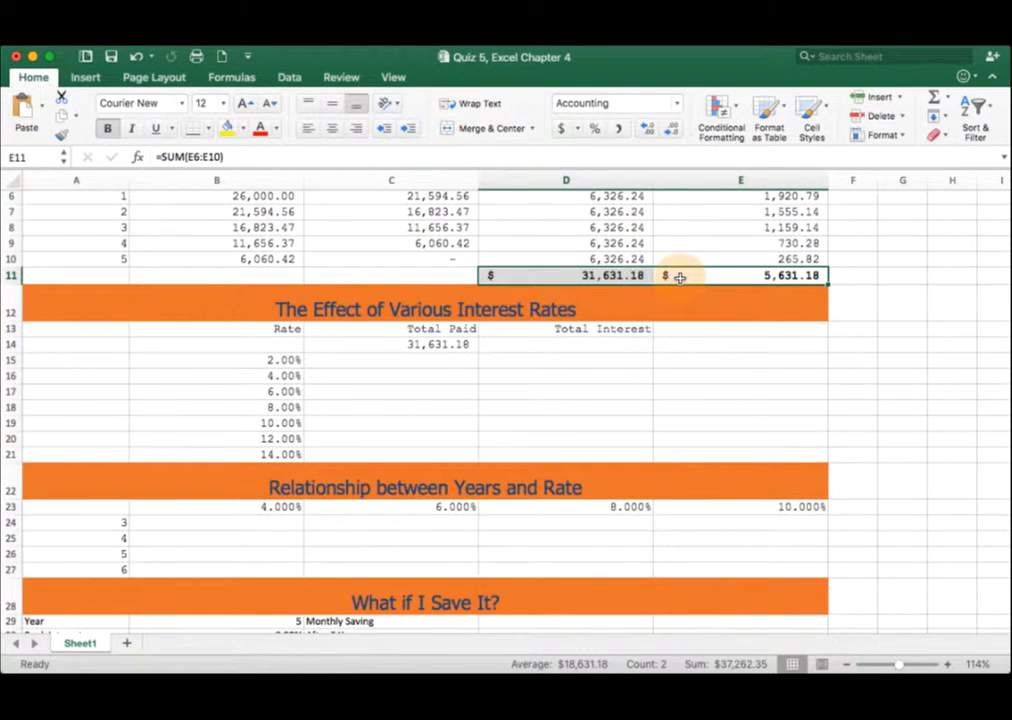
click(680, 278)
key(ctrl+grave)
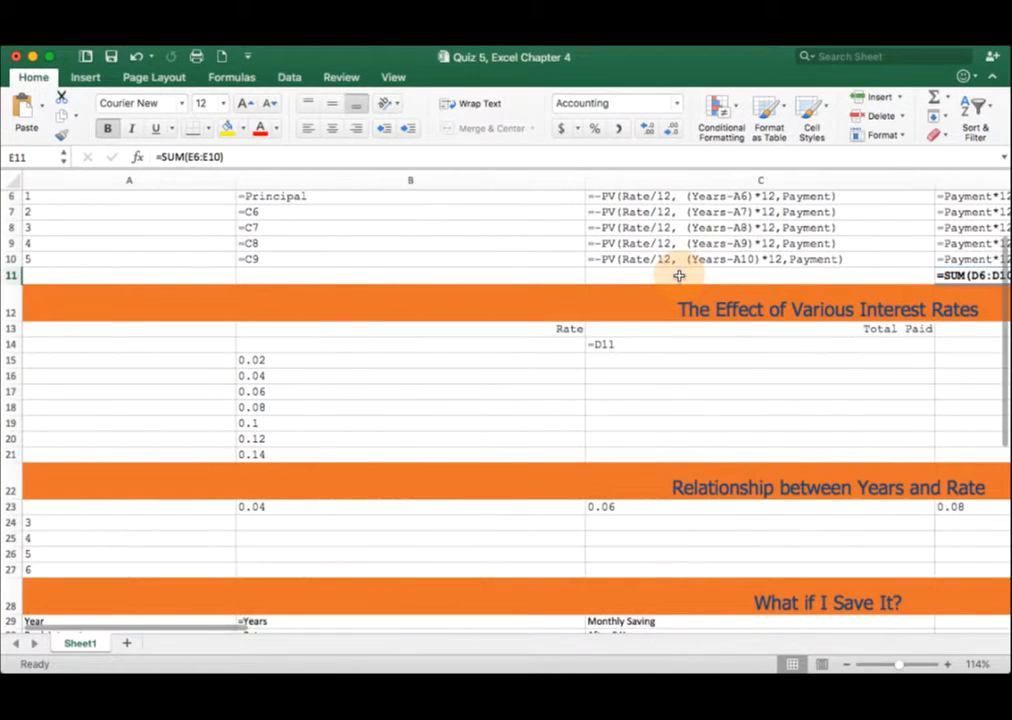
drag(227, 637, 405, 632)
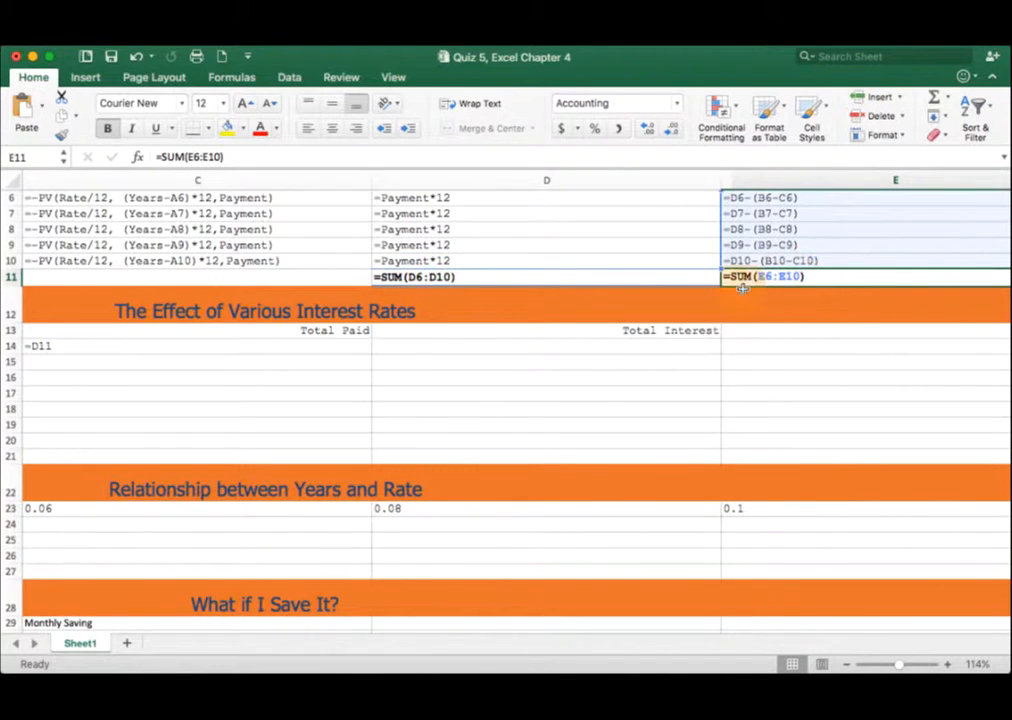
key(ctrl+grave)
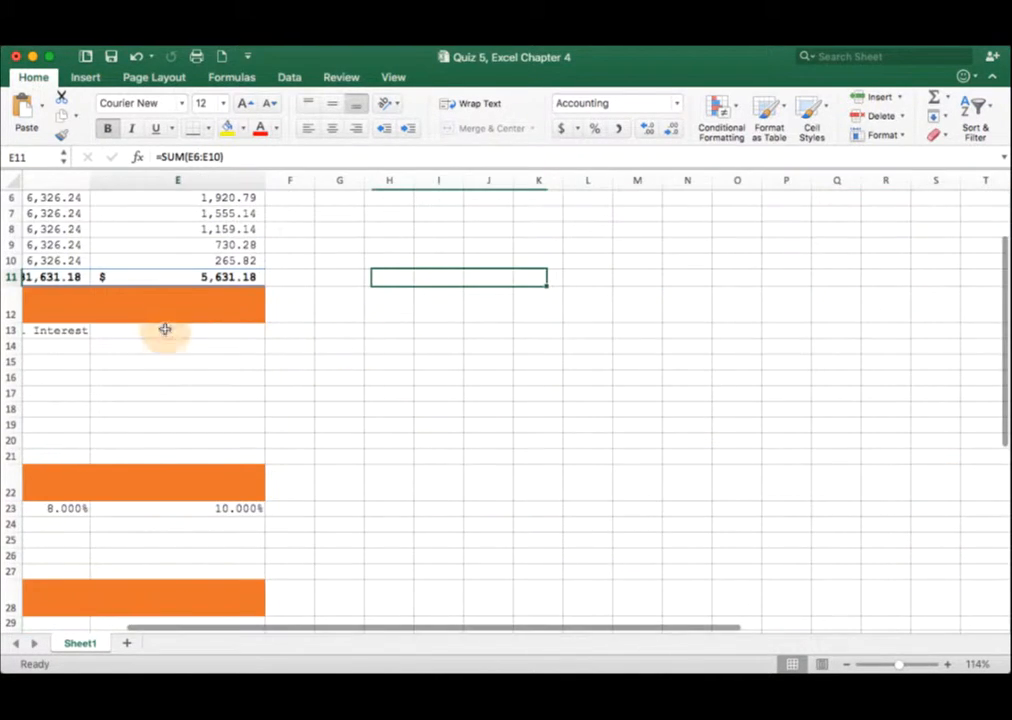
drag(607, 632, 477, 635)
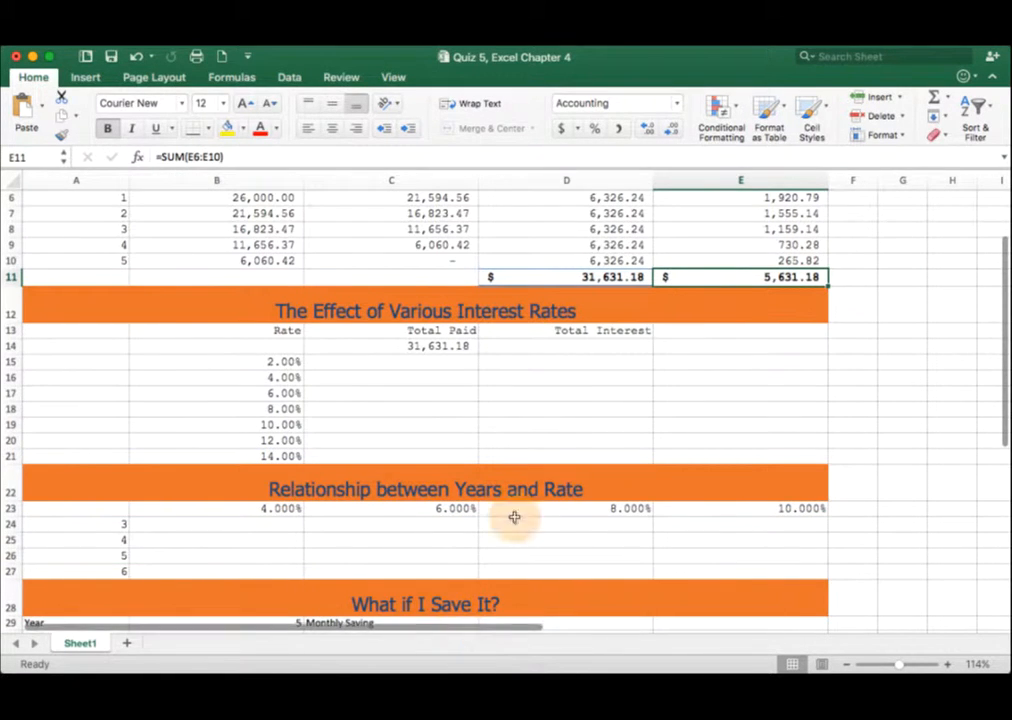
Step: Check the Total Paid sum in D11 and re-enter its reference =D11 in C14
click(447, 330)
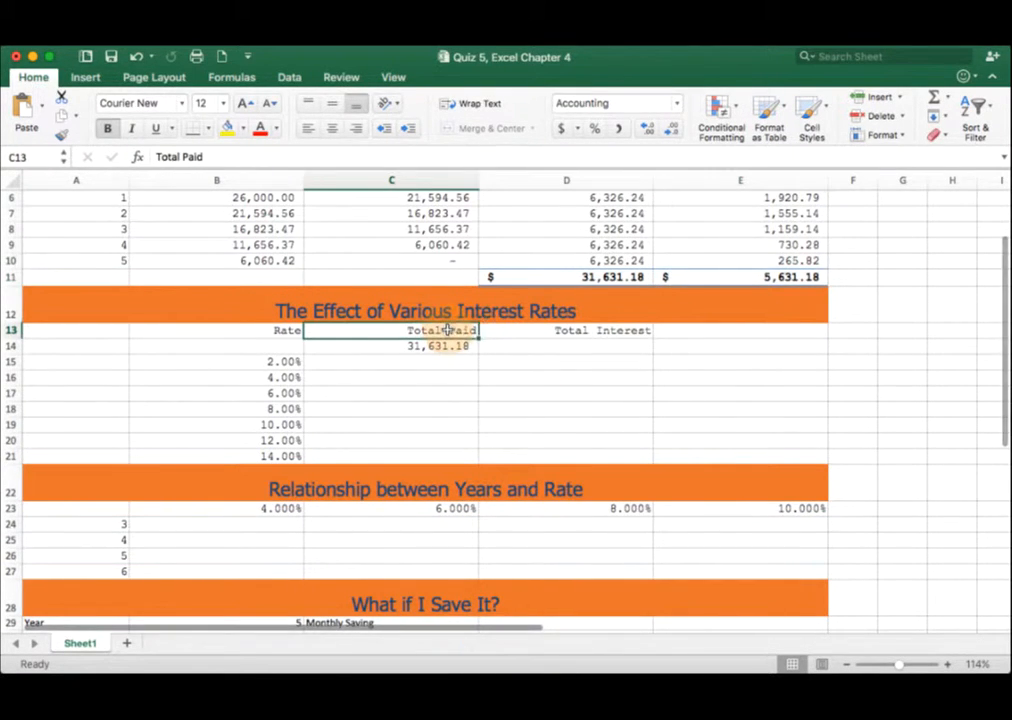
click(567, 280)
scroll(567, 283, up, 3)
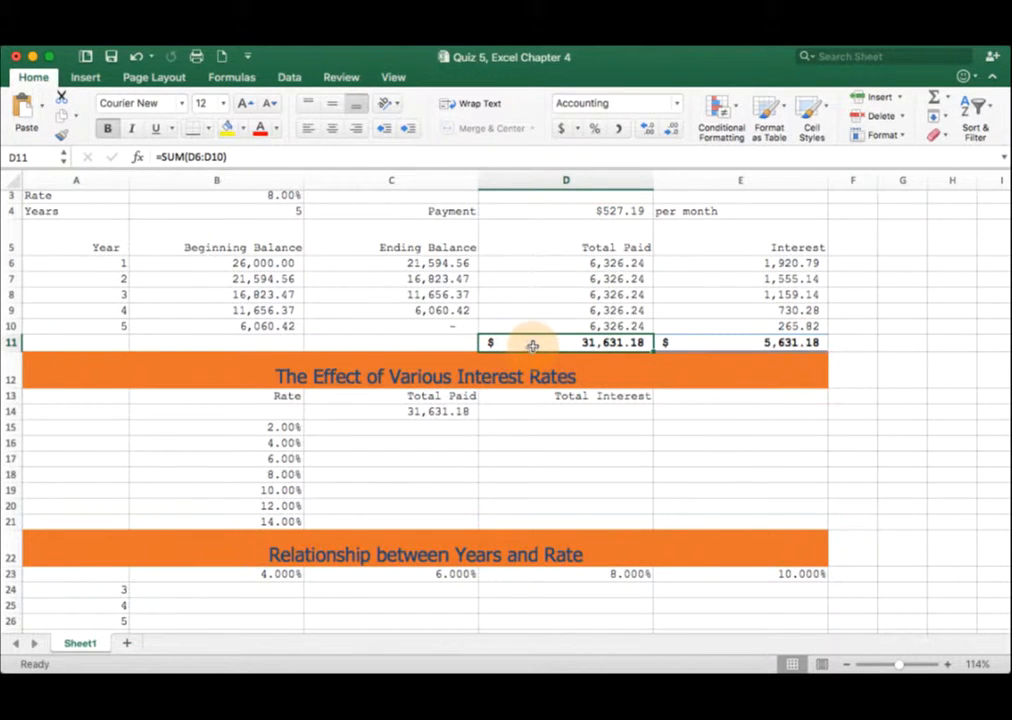
click(632, 238)
click(614, 340)
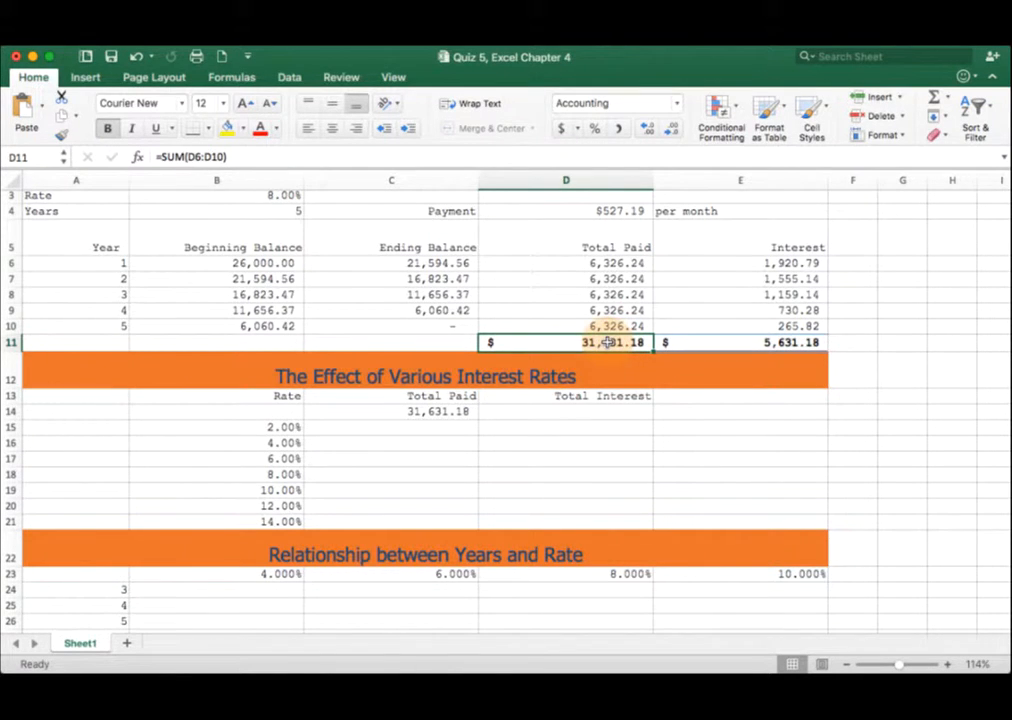
click(452, 411)
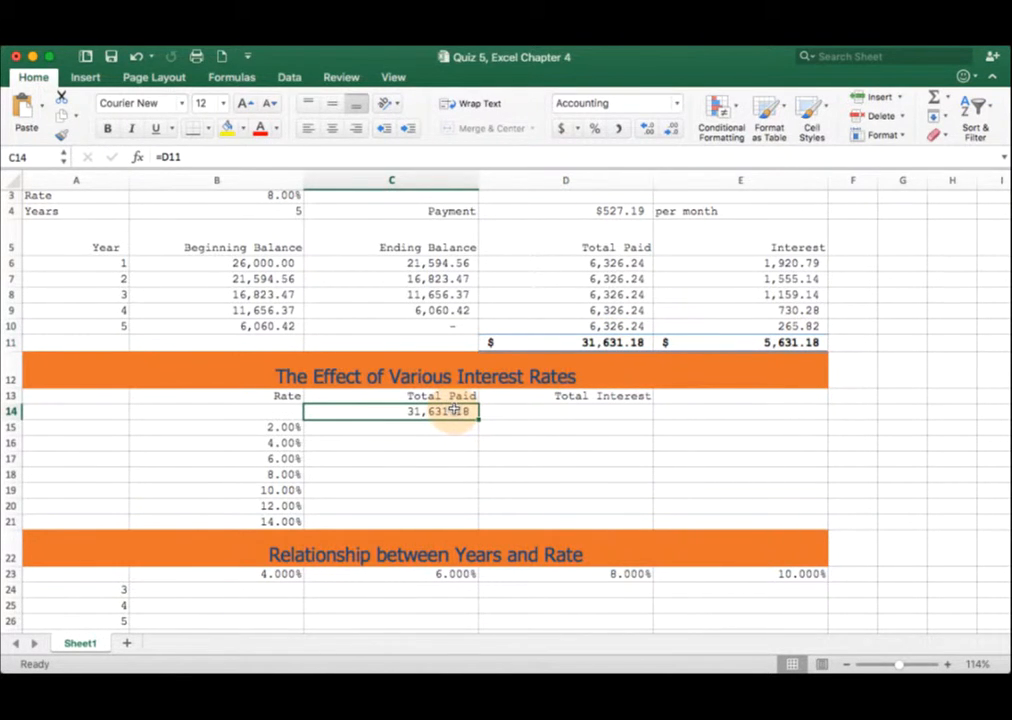
text(=)
click(592, 342)
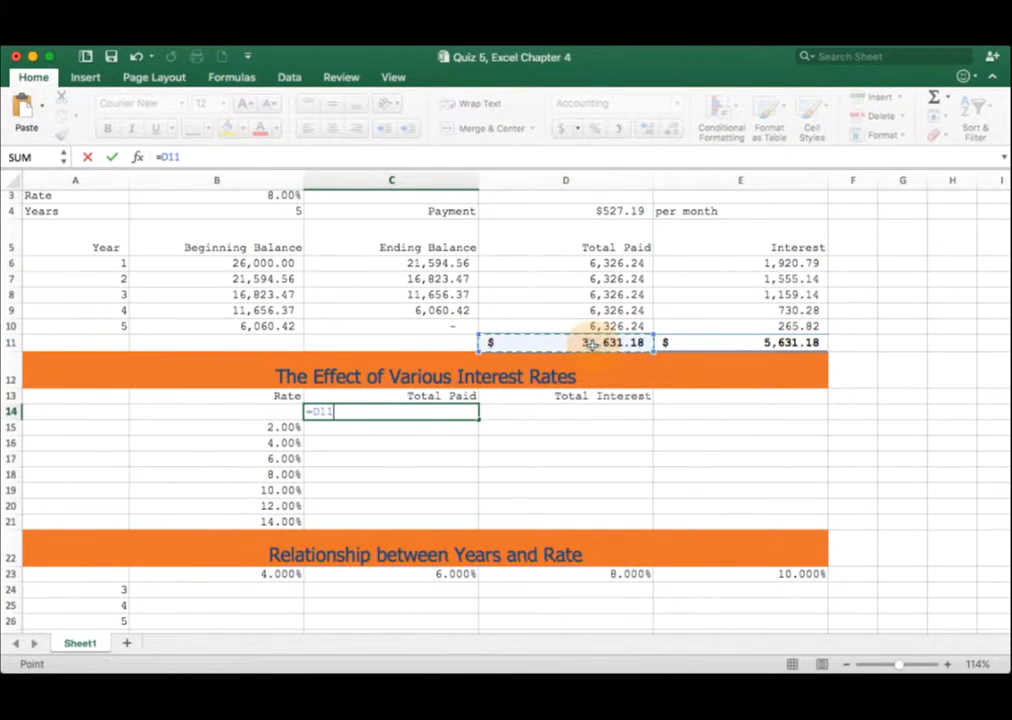
key(Return)
click(598, 342)
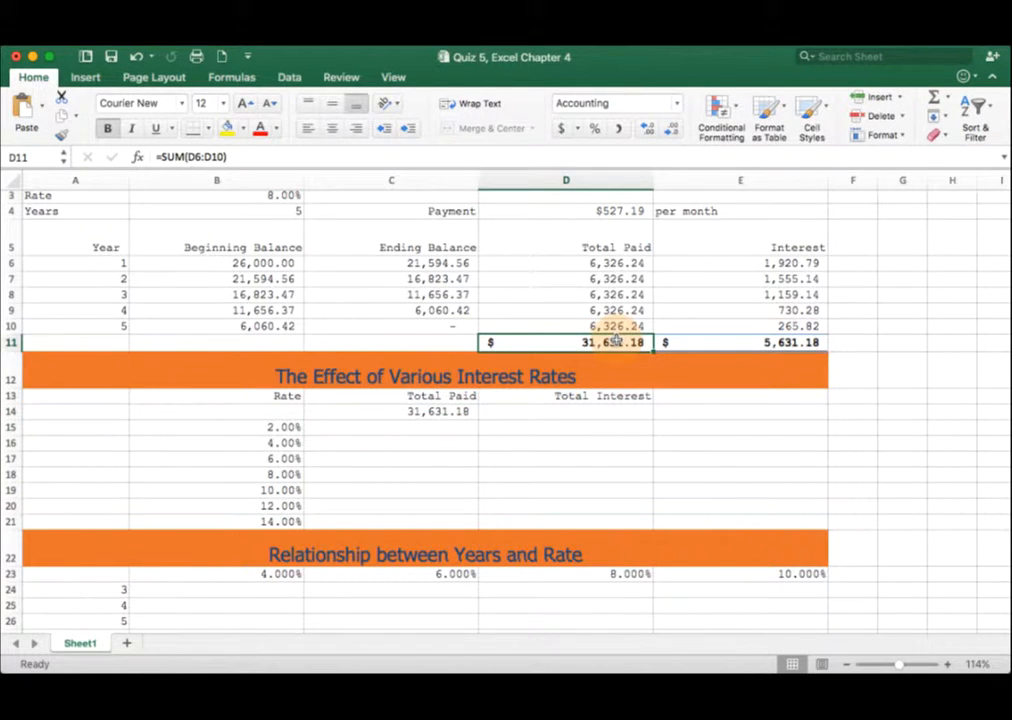
click(384, 413)
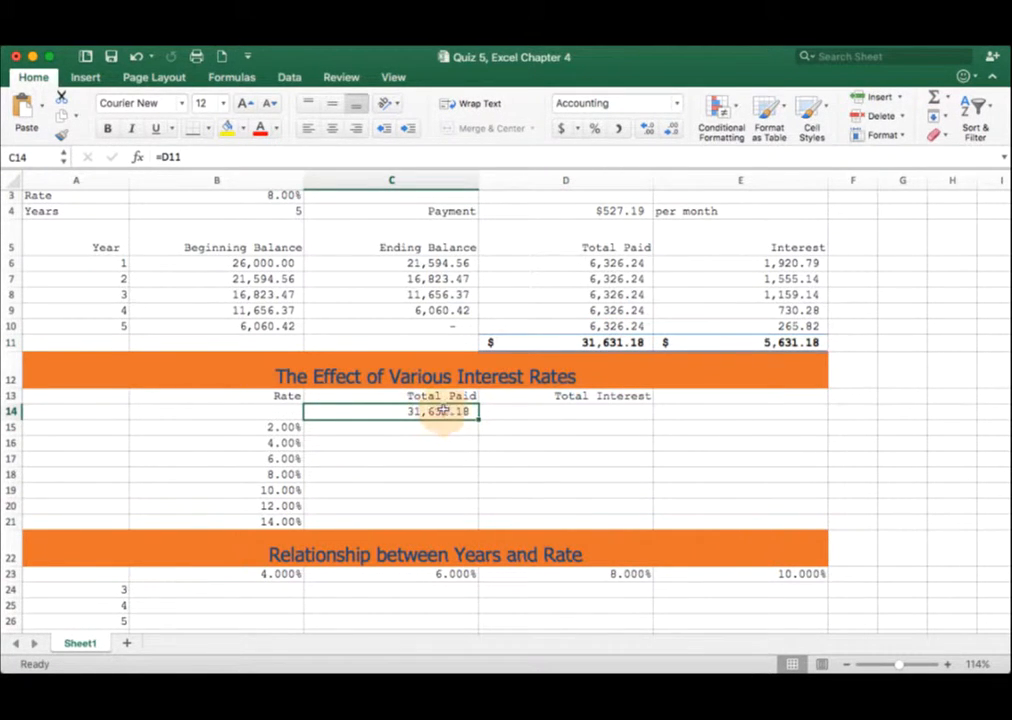
Step: Link the Total Interest cell D14 to the yearly schedule's Interest sum with =E11
click(491, 410)
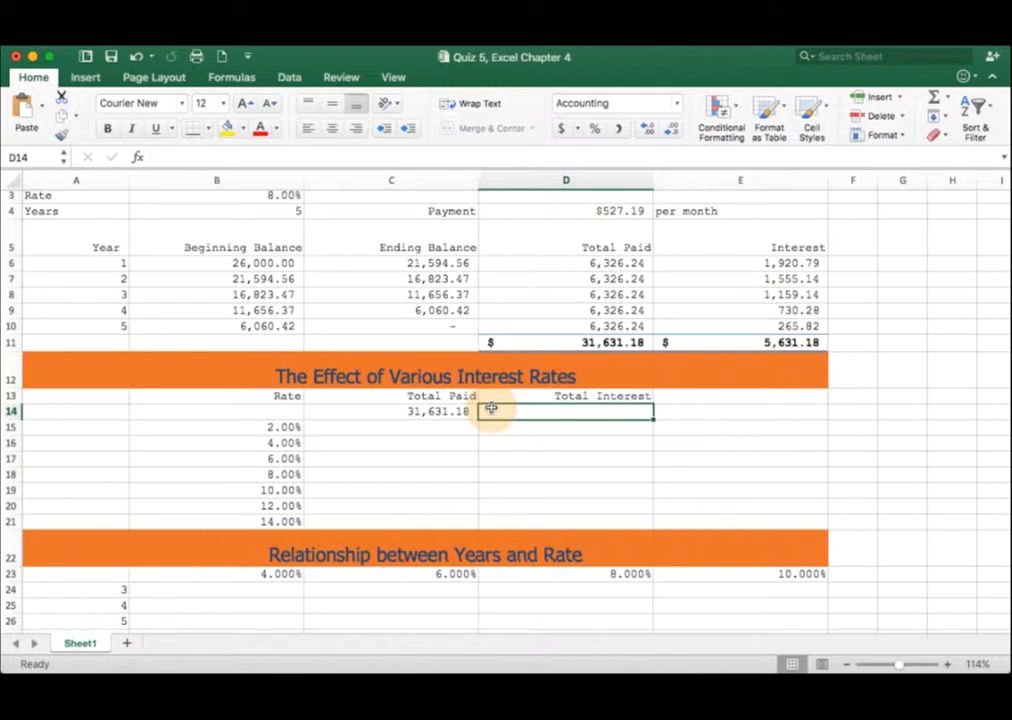
text(=)
click(796, 343)
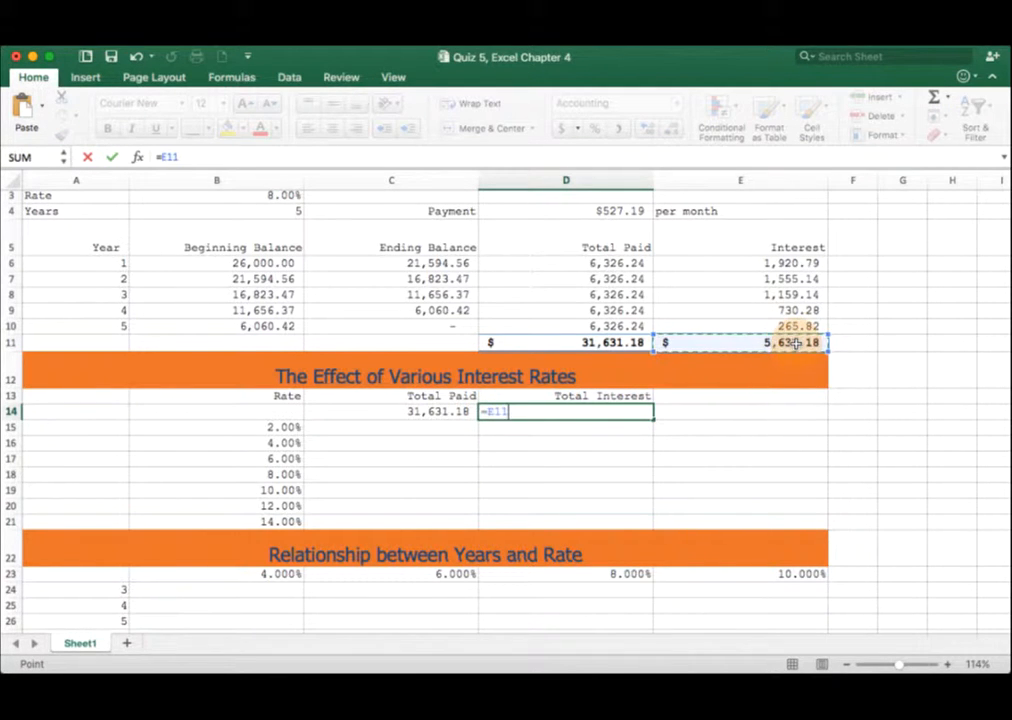
key(Return)
click(614, 413)
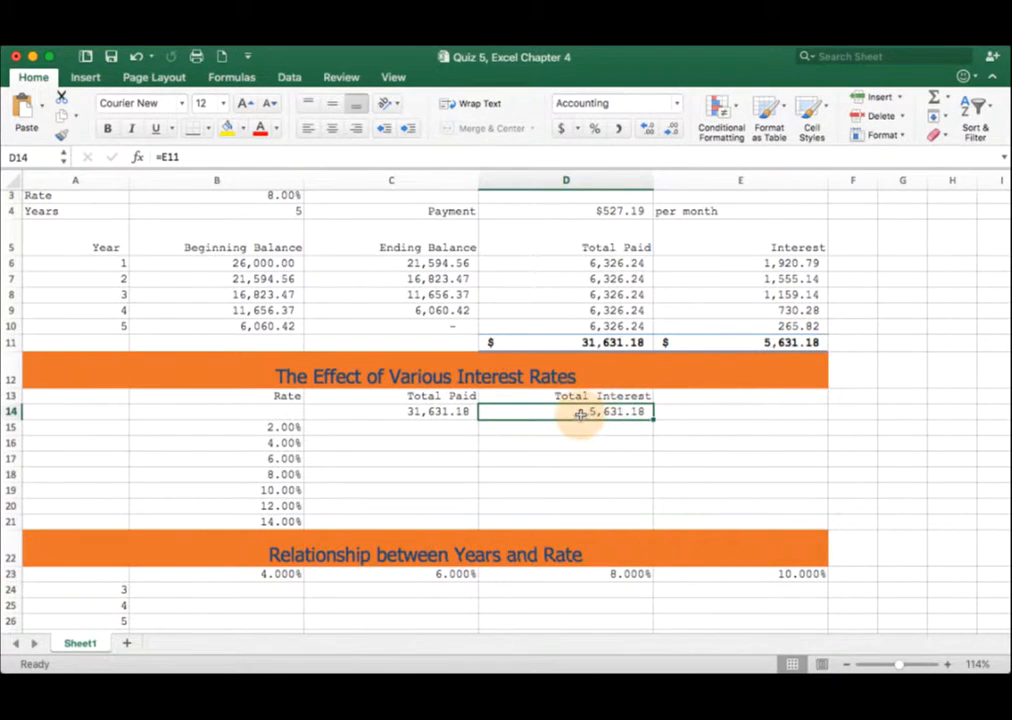
Step: Create a what-if data table over B14:D21 using the loan's Rate cell $B$3 as the column input cell
click(461, 416)
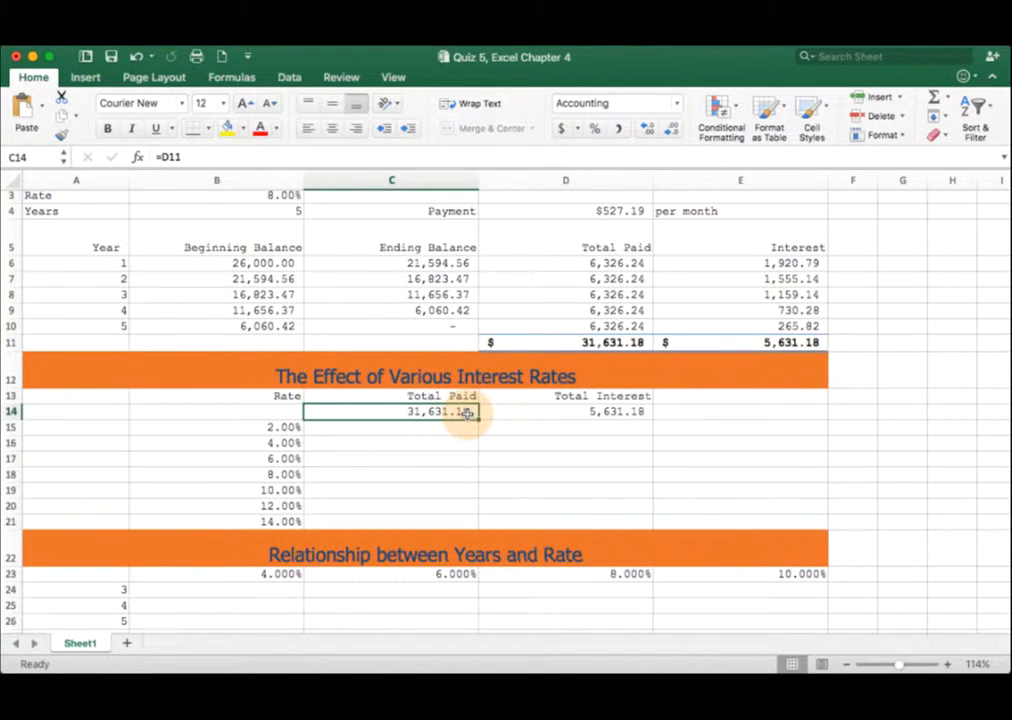
drag(460, 411, 551, 411)
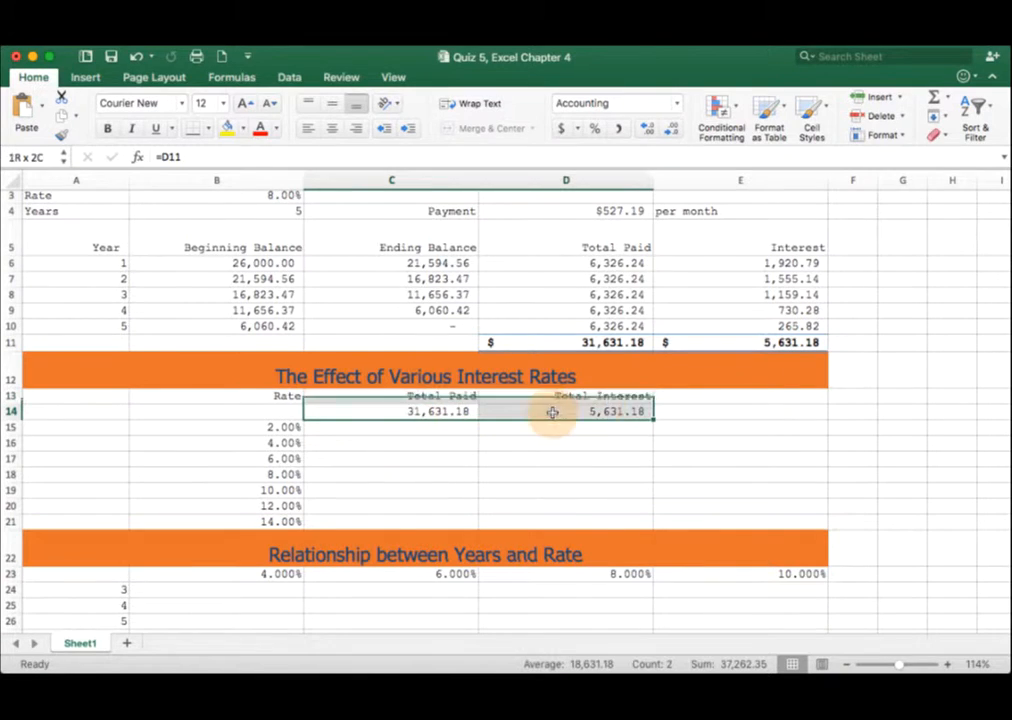
drag(262, 411, 500, 517)
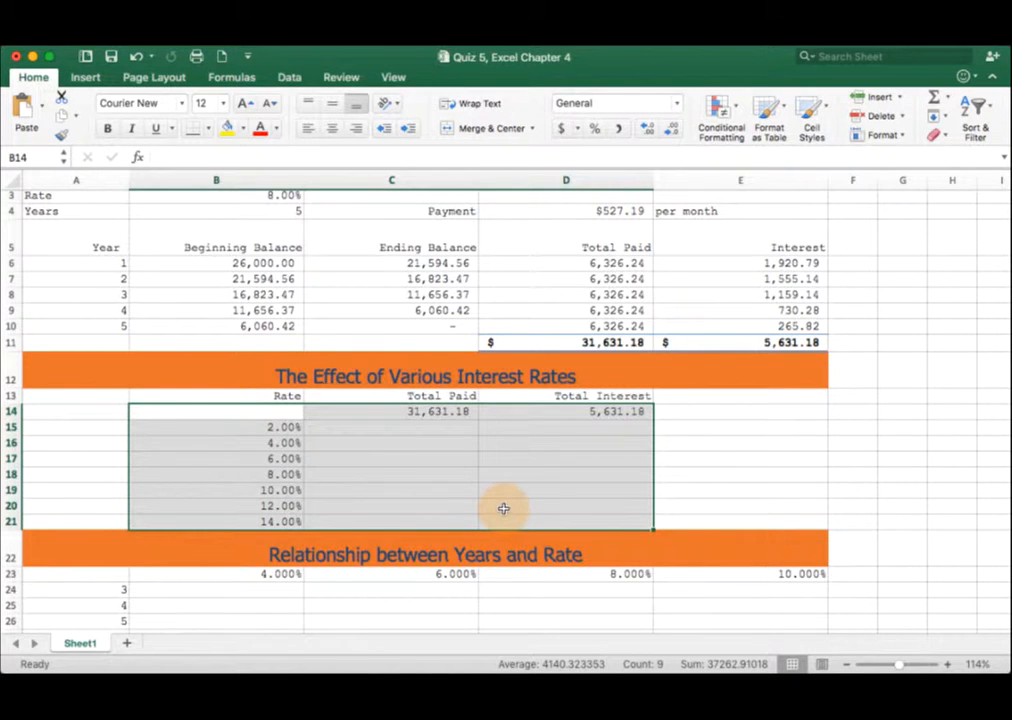
drag(282, 414, 490, 515)
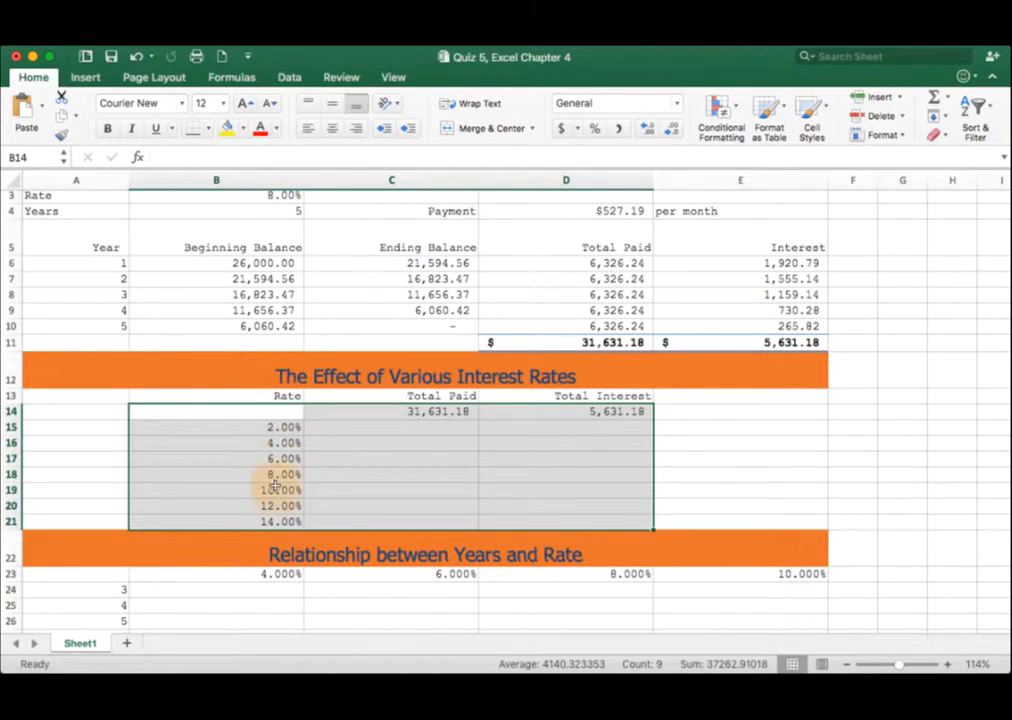
click(286, 84)
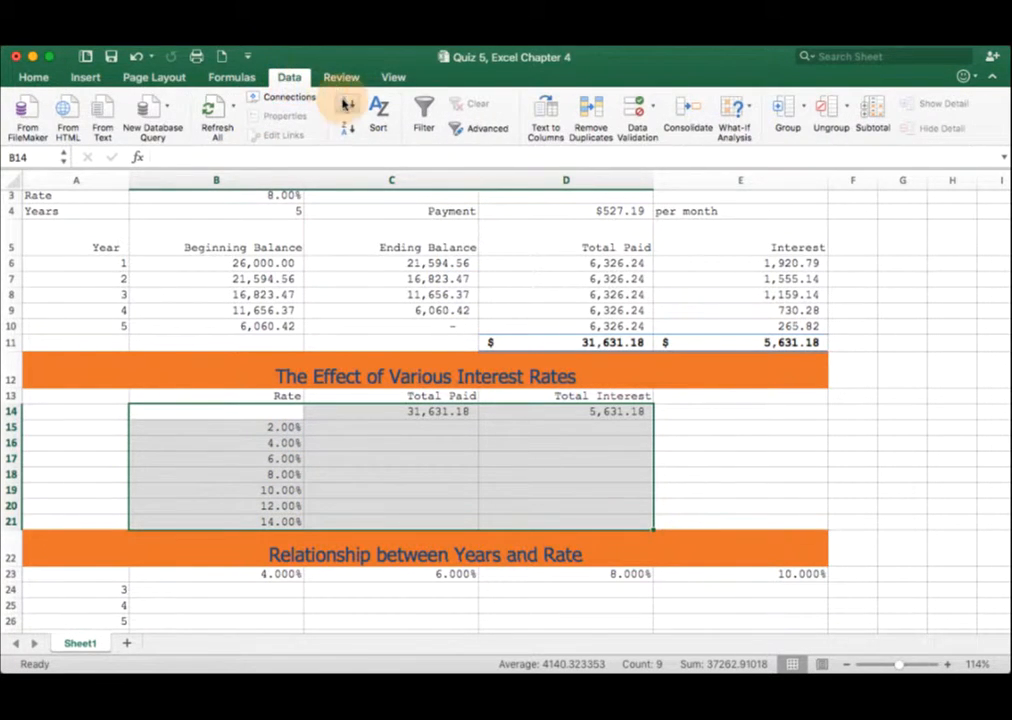
click(745, 122)
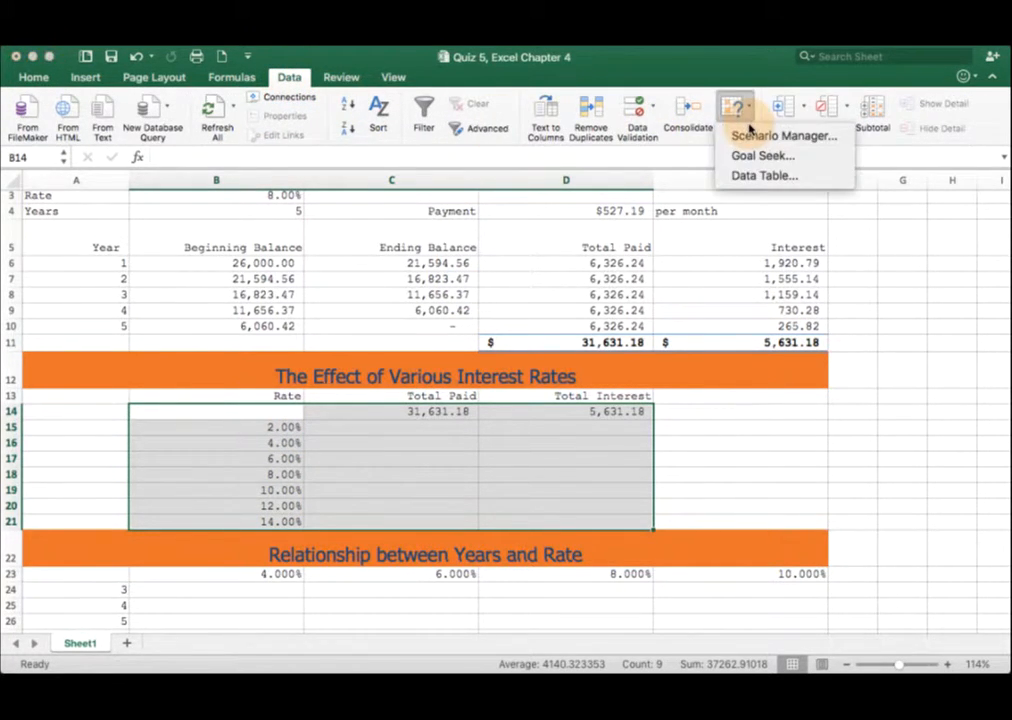
click(760, 176)
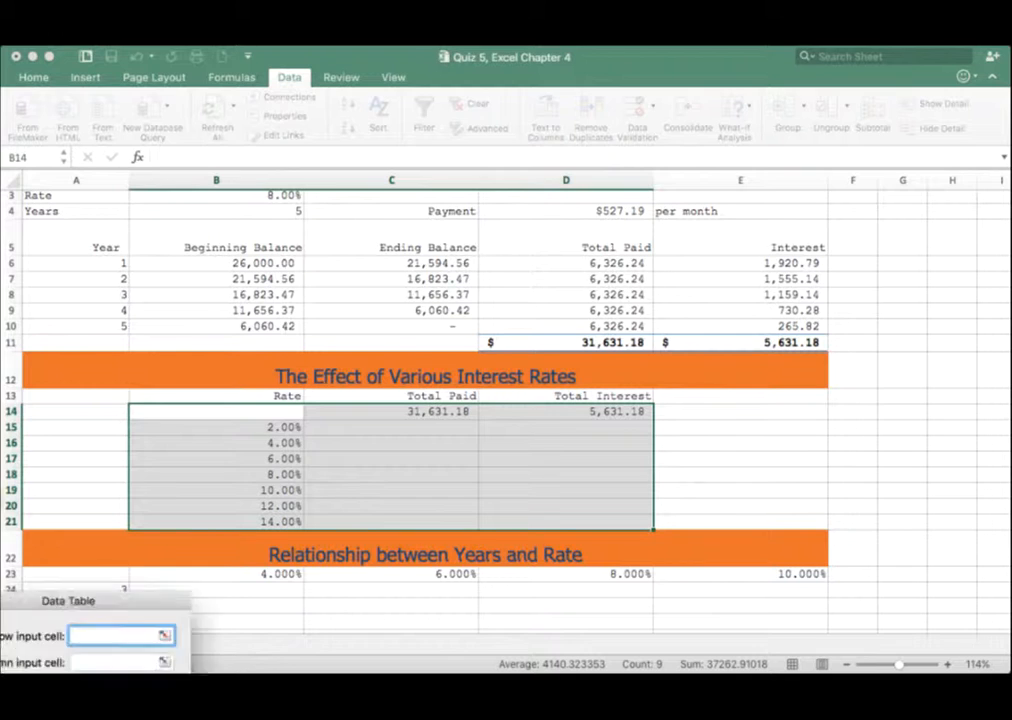
drag(0, 598, 510, 224)
click(647, 261)
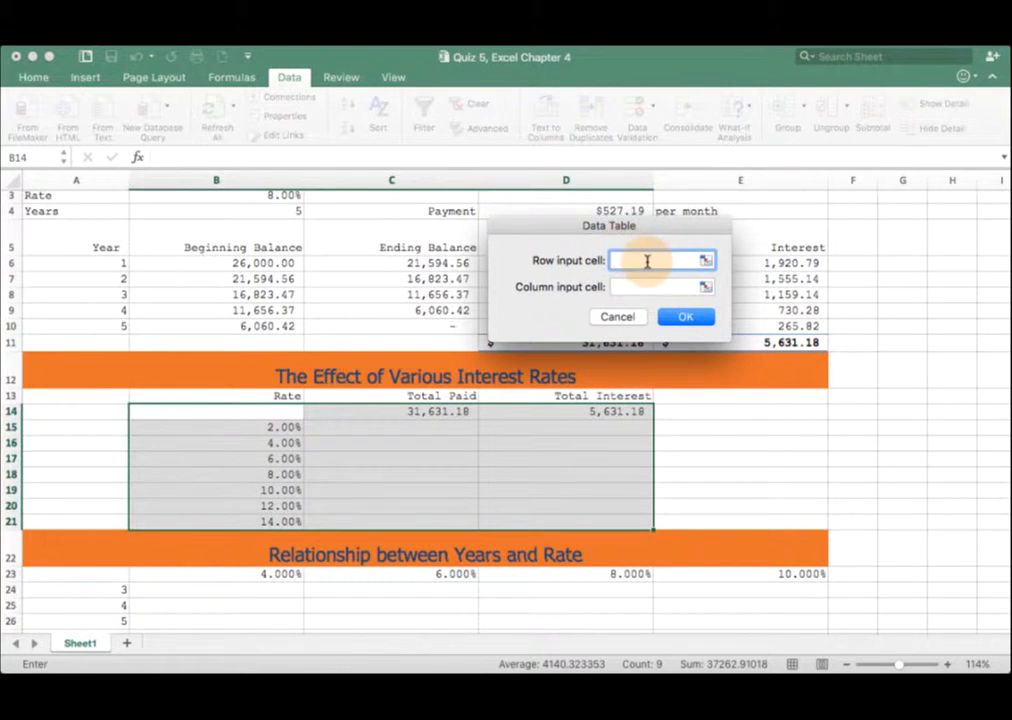
drag(657, 227, 832, 360)
click(816, 422)
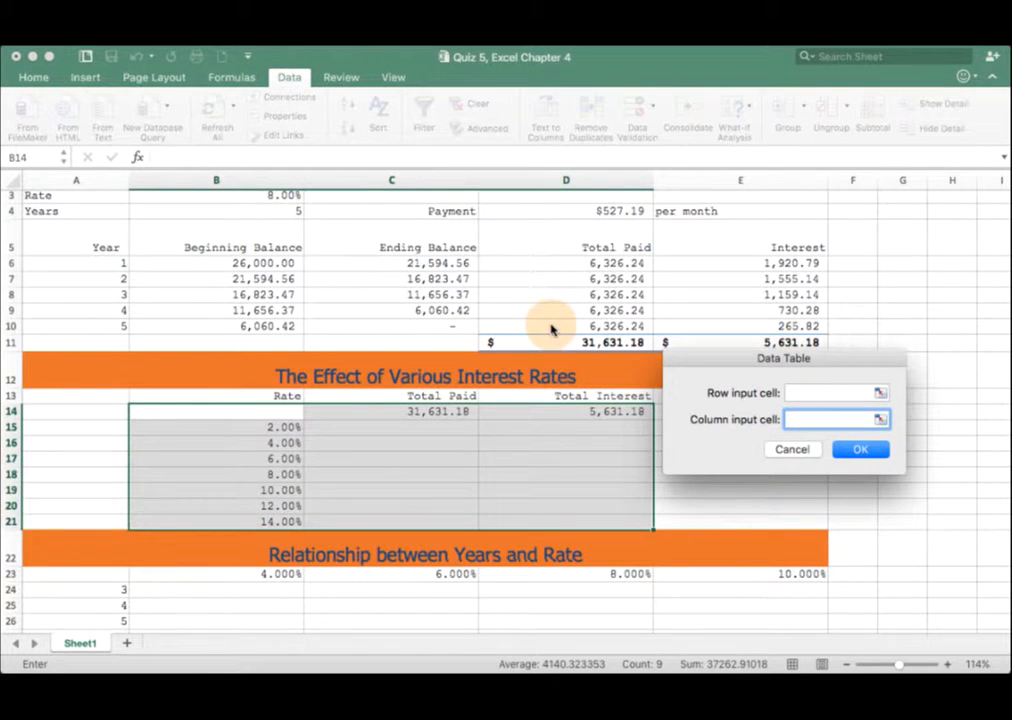
click(282, 200)
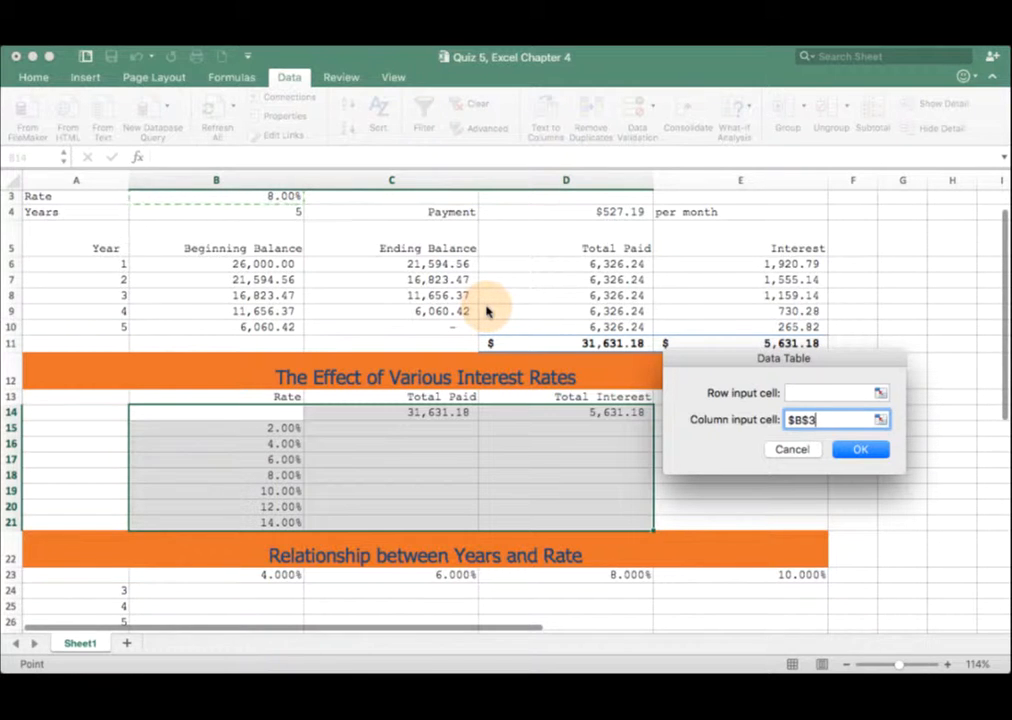
click(860, 449)
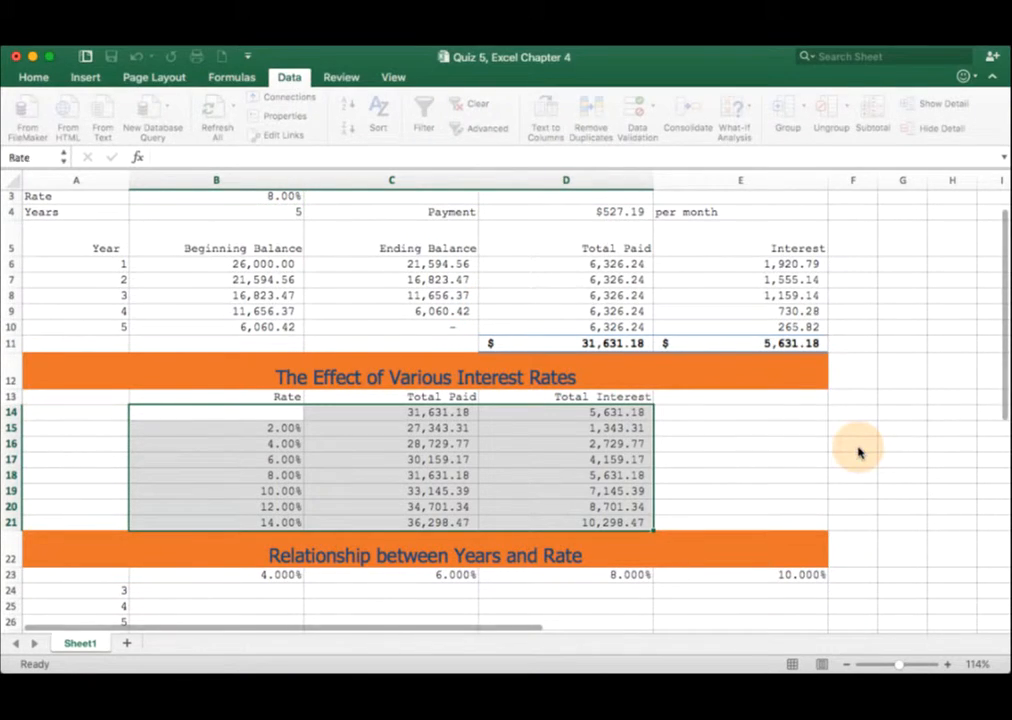
Step: Test the data table by setting the Rate in B3 to 4% and comparing the Total Paid sum in D11 with C16
click(403, 427)
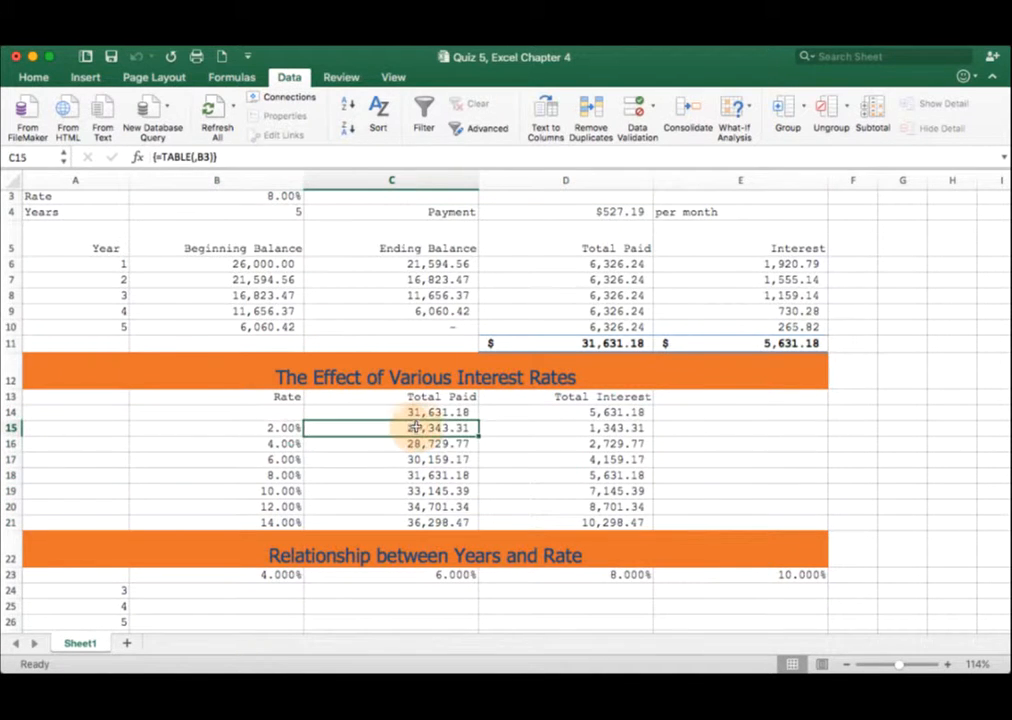
click(272, 195)
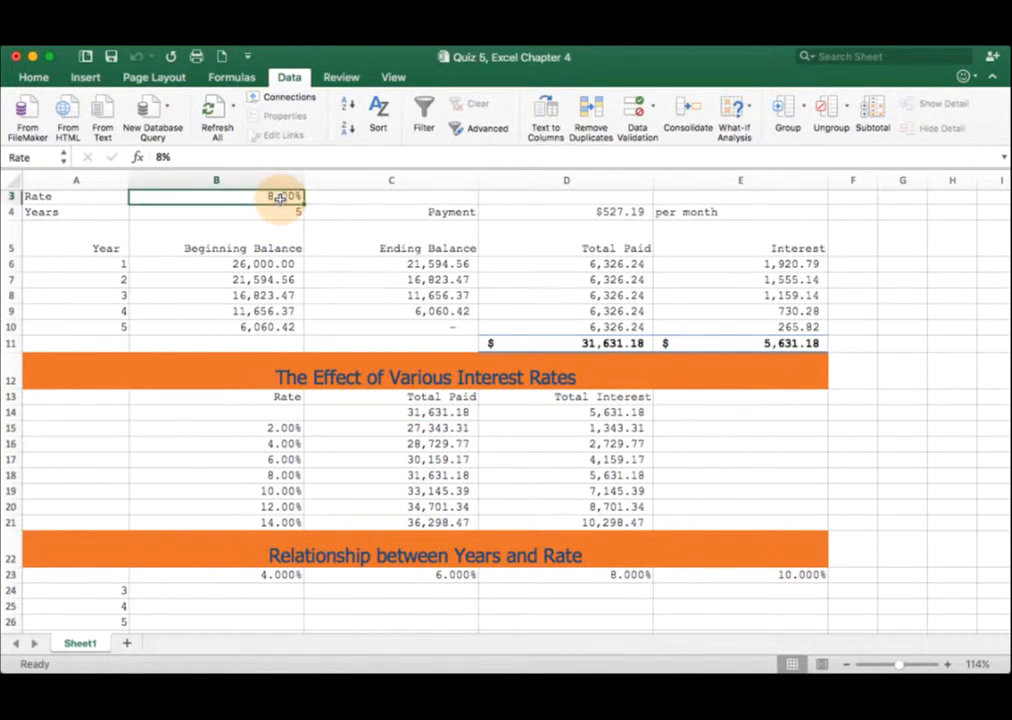
click(160, 157)
text(4)
key(Return)
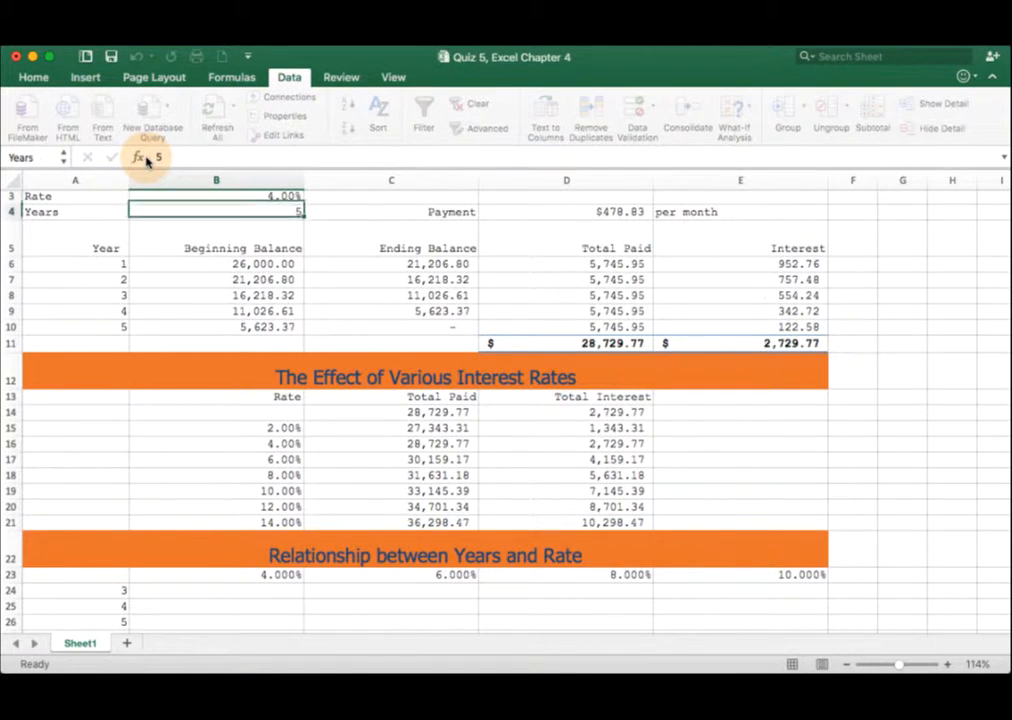
click(440, 443)
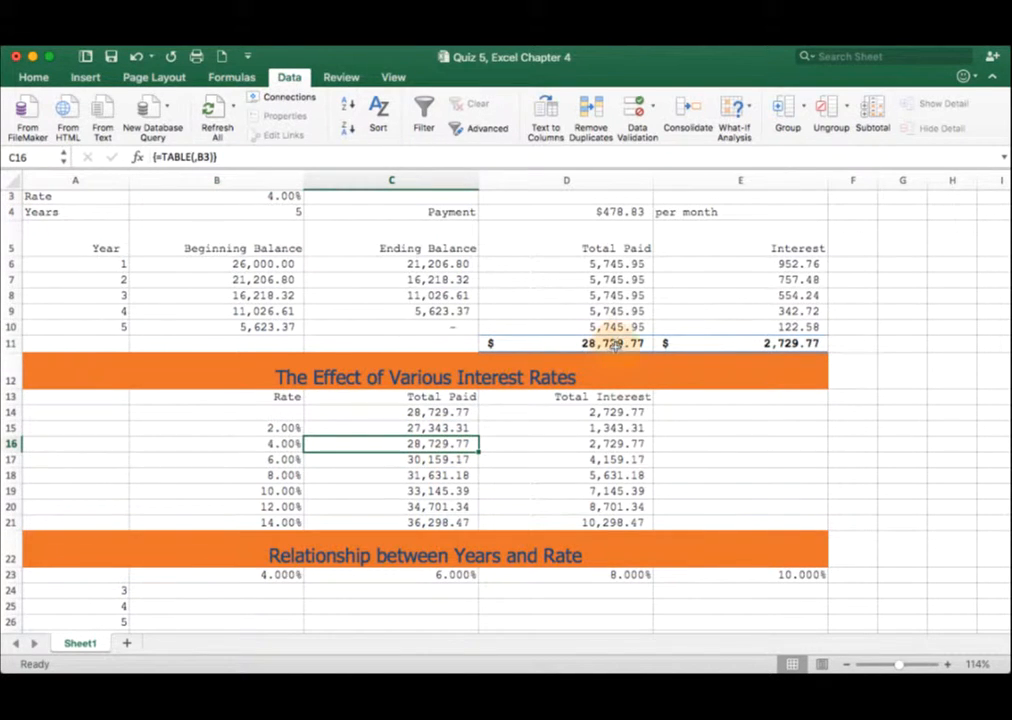
click(620, 344)
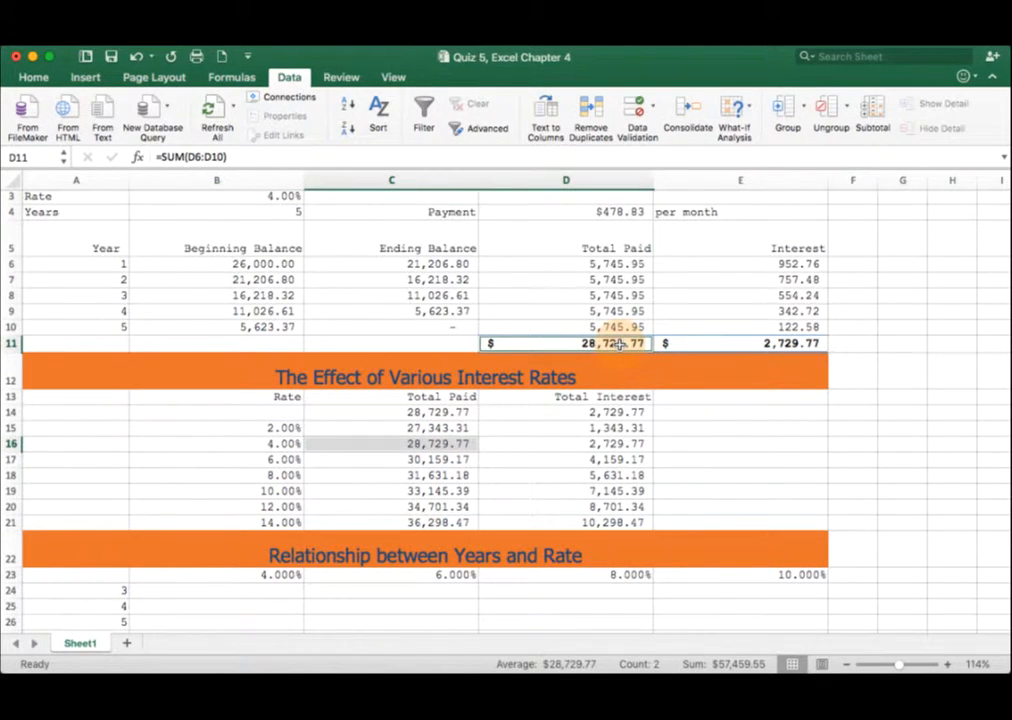
click(390, 445)
Step: Set the Rate in B3 to 6% and compare the Total Paid sum in D11 with C17
click(288, 197)
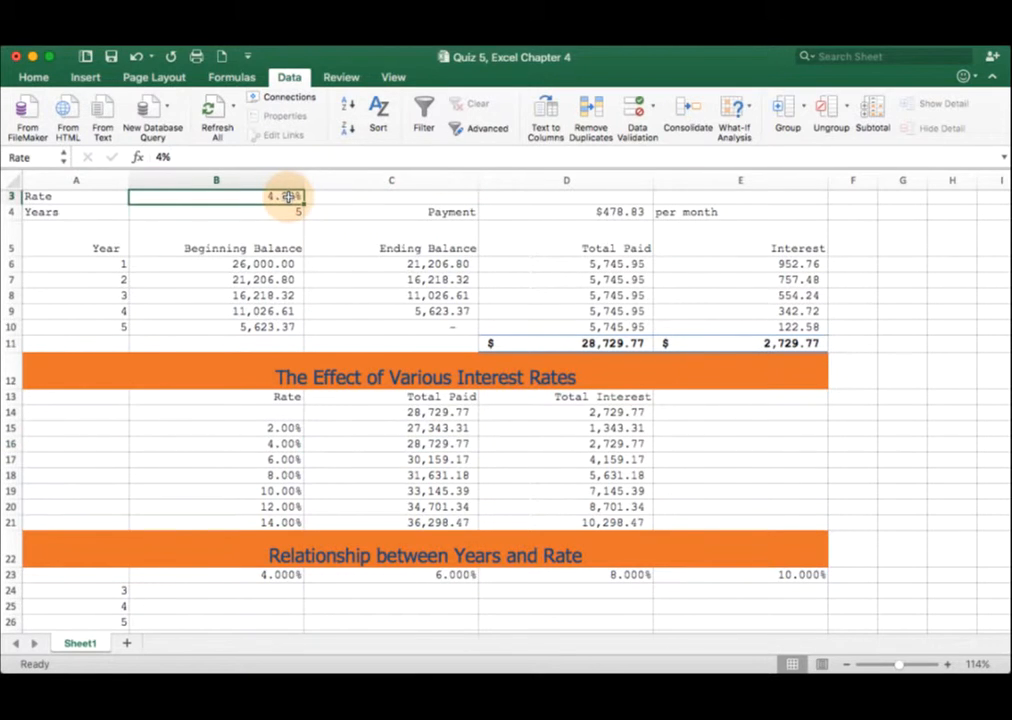
text(6)
key(Return)
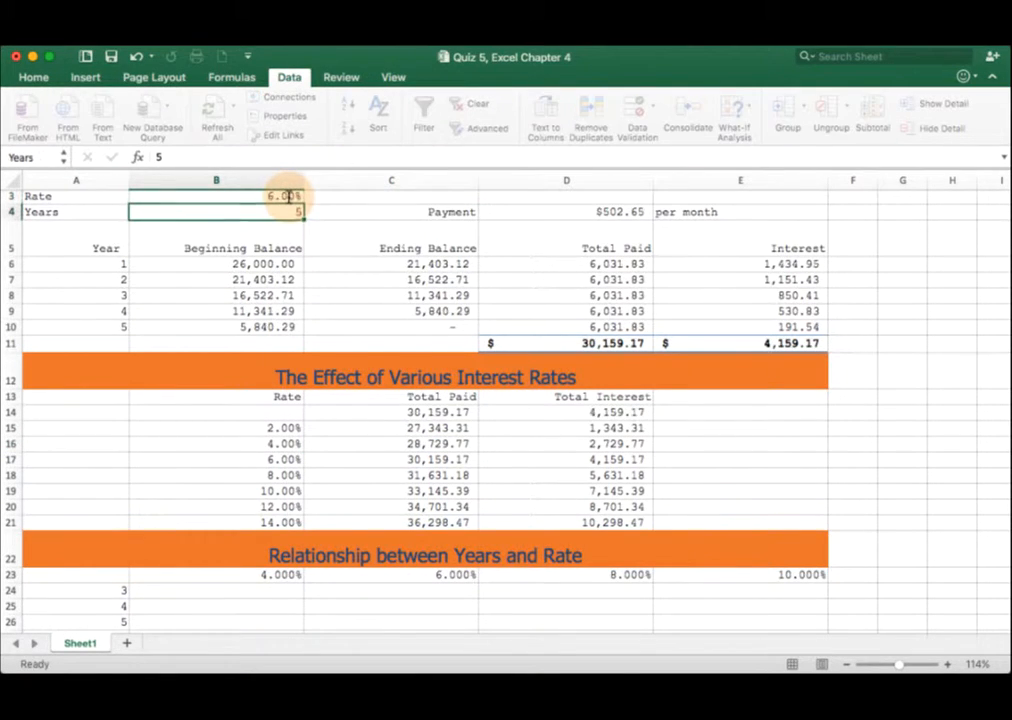
click(592, 343)
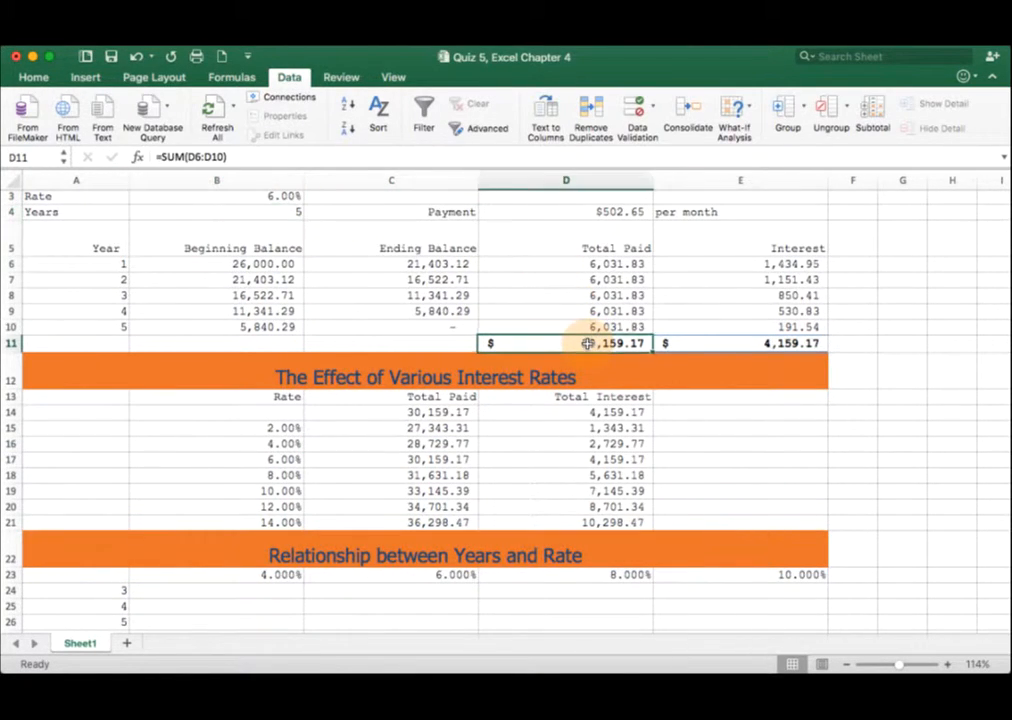
click(362, 430)
click(365, 458)
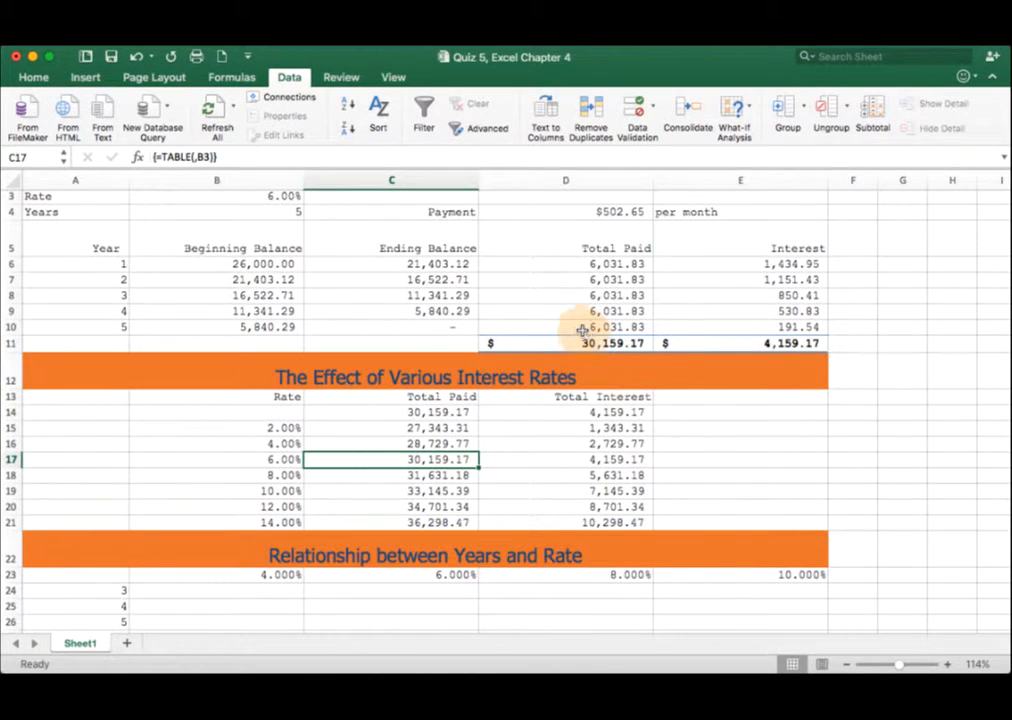
Step: Set the Rate in B3 to 3% and review the interest rate table in B13:D21
click(286, 197)
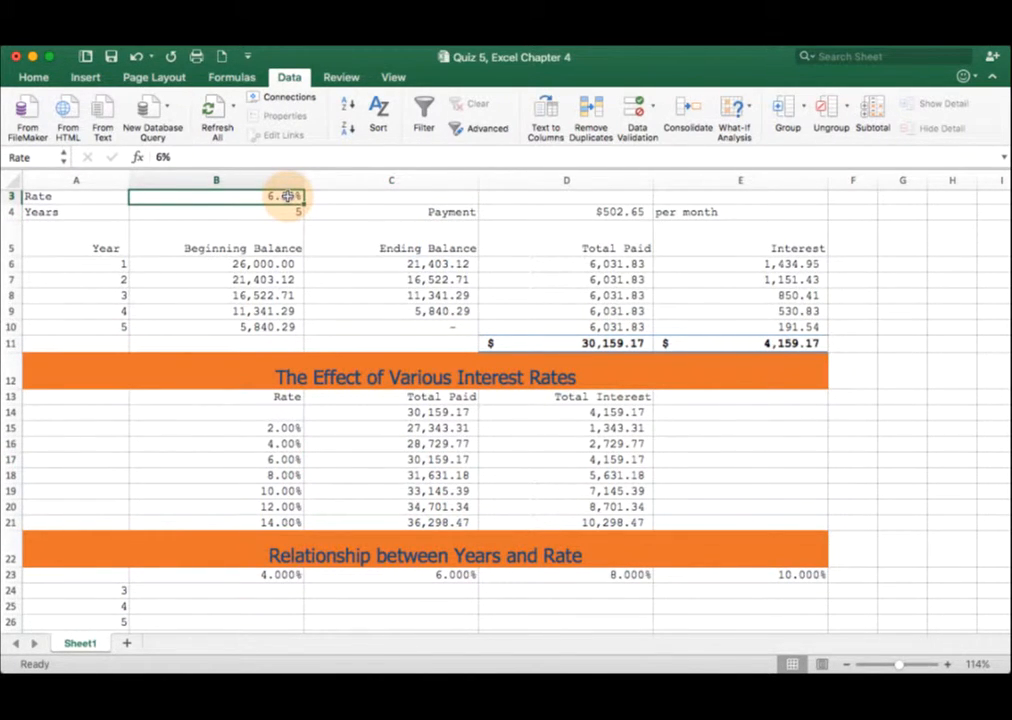
text(3)
key(Return)
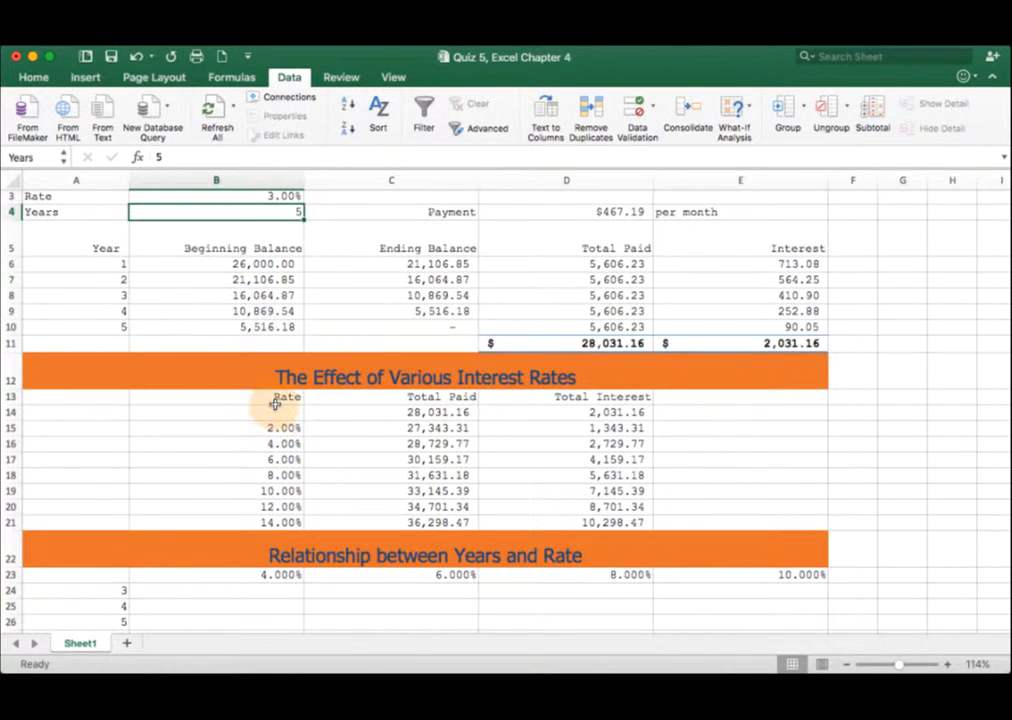
drag(277, 400, 548, 512)
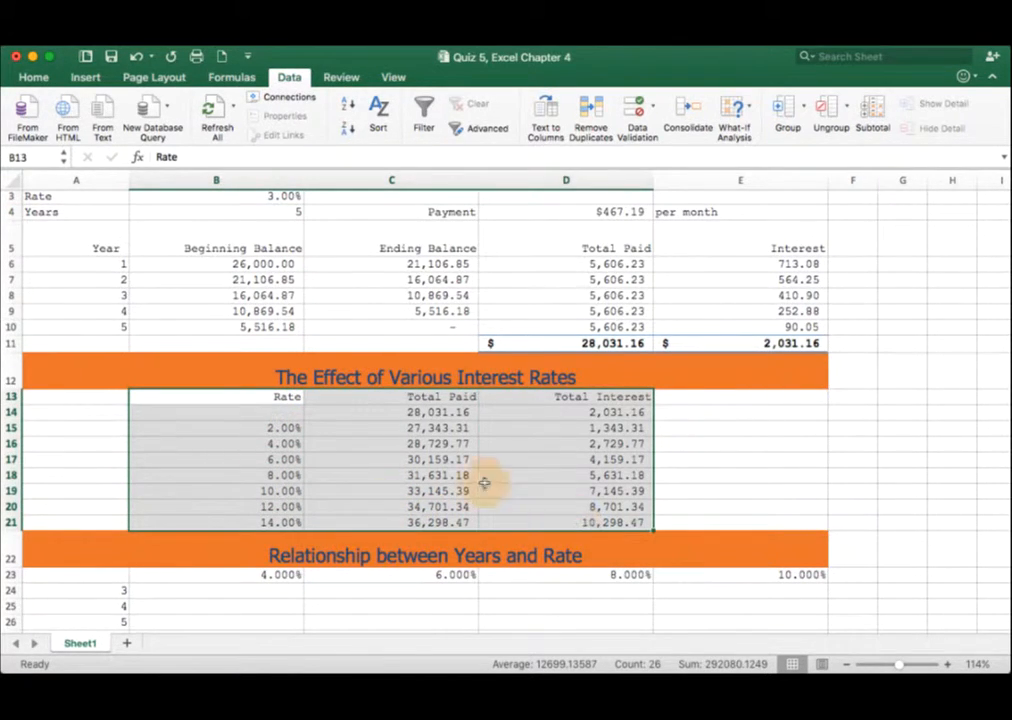
click(282, 413)
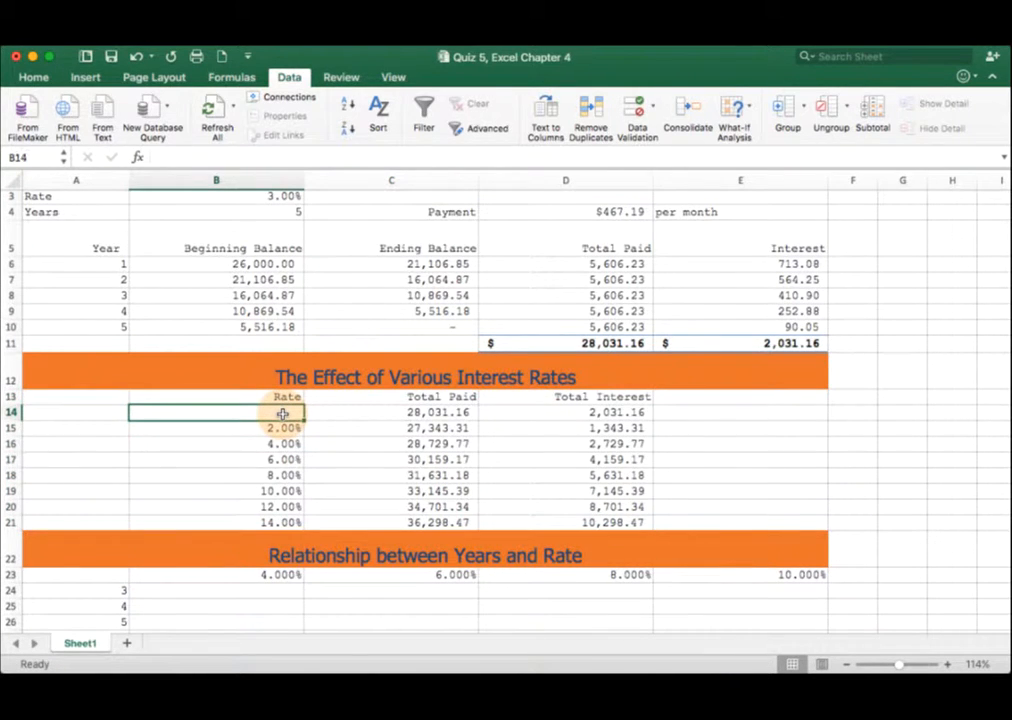
click(291, 425)
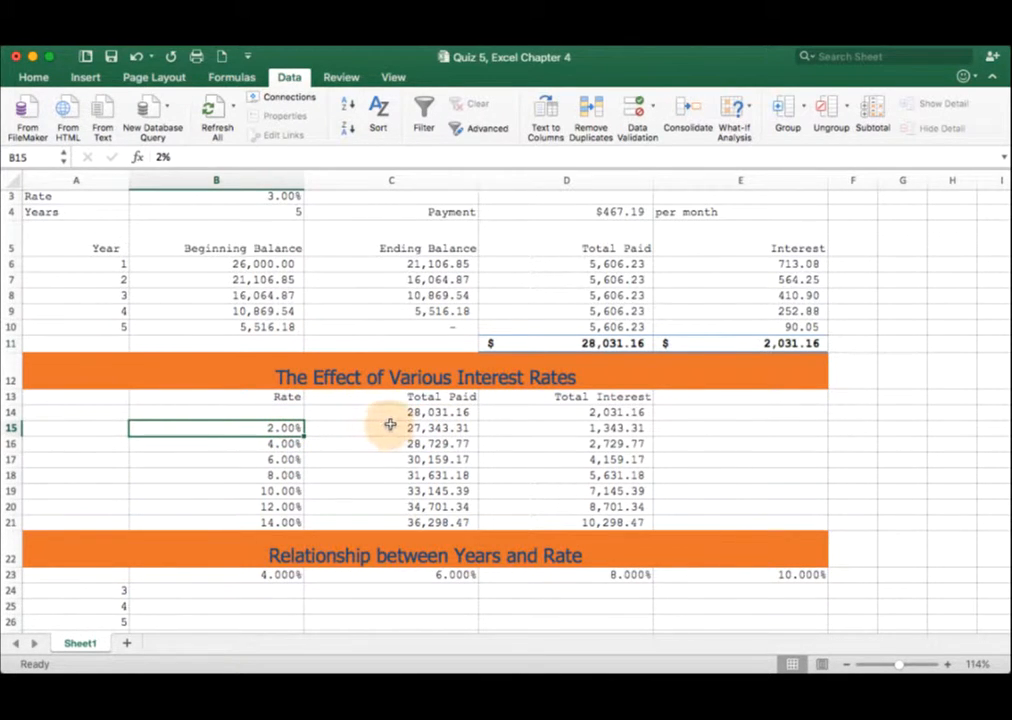
drag(411, 435, 373, 433)
Step: Format the percentages in B15:B21 to show four decimal places
click(279, 427)
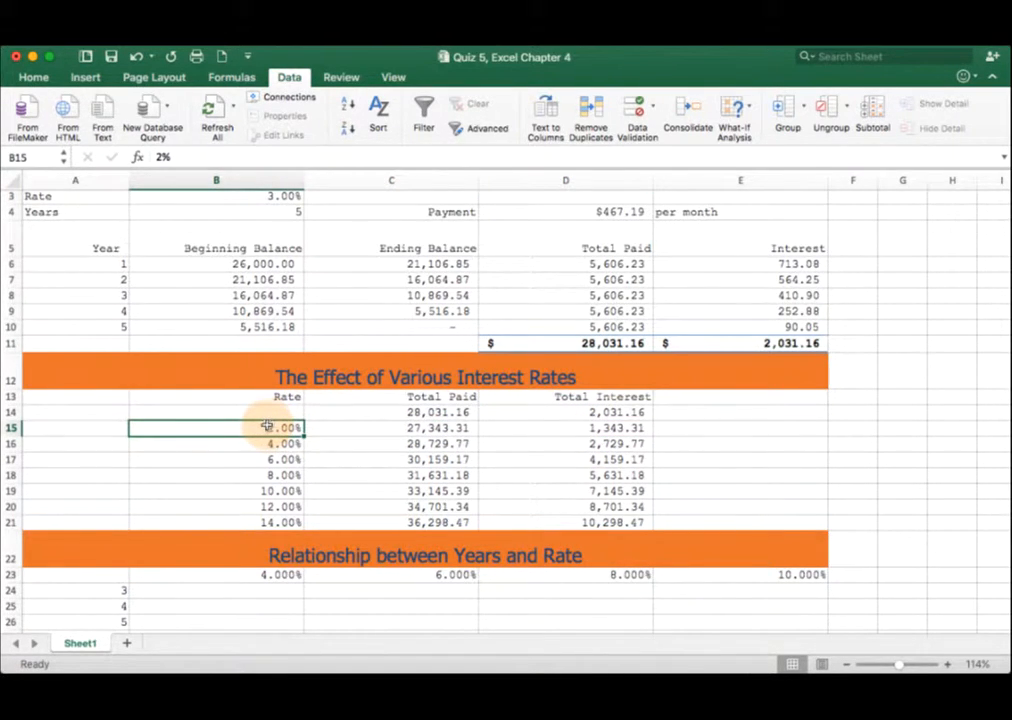
drag(265, 428, 260, 518)
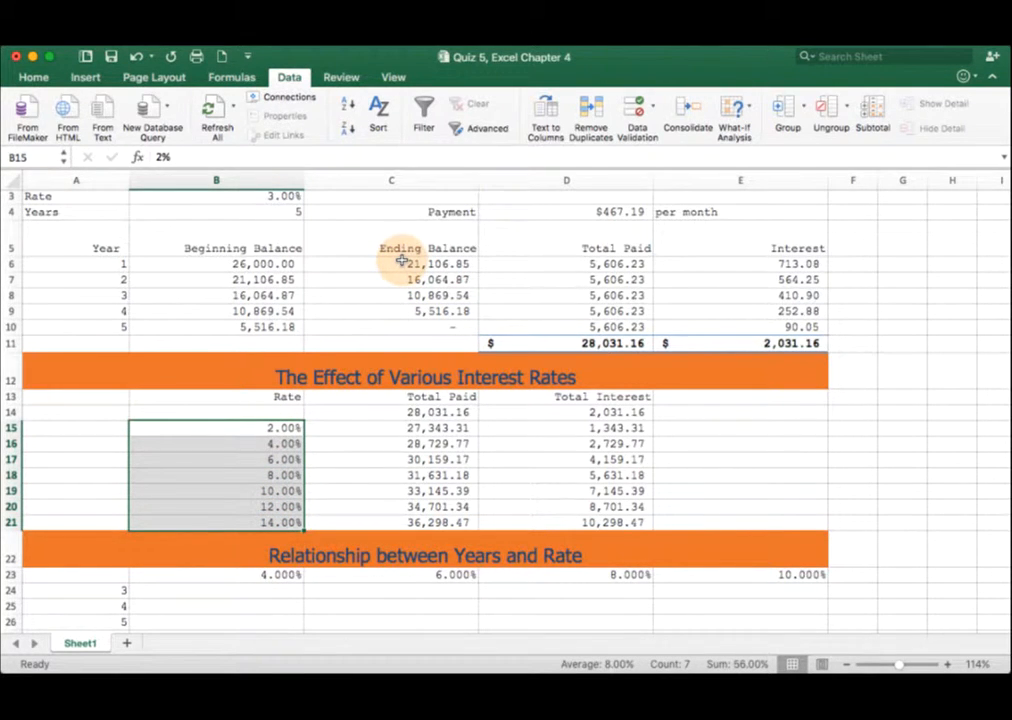
click(34, 78)
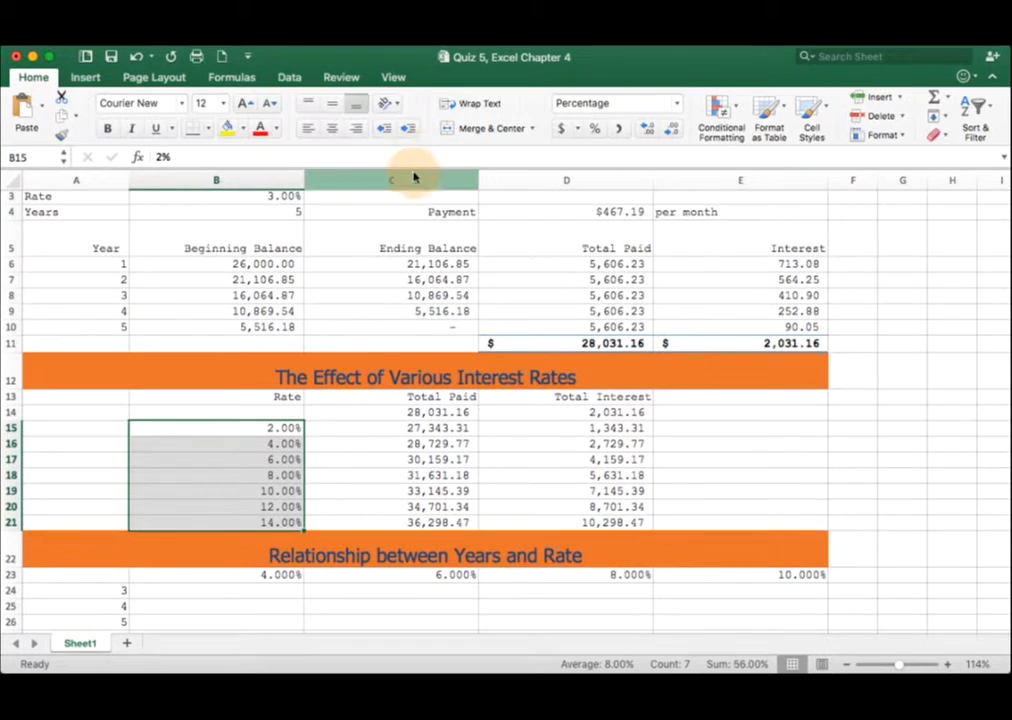
click(650, 132)
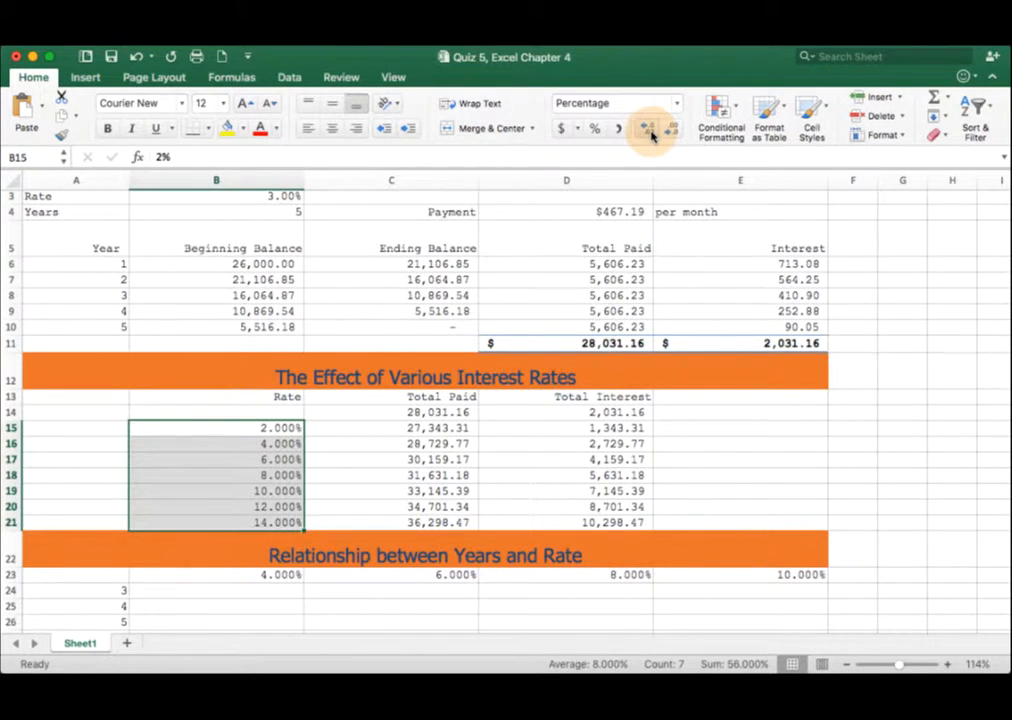
click(650, 132)
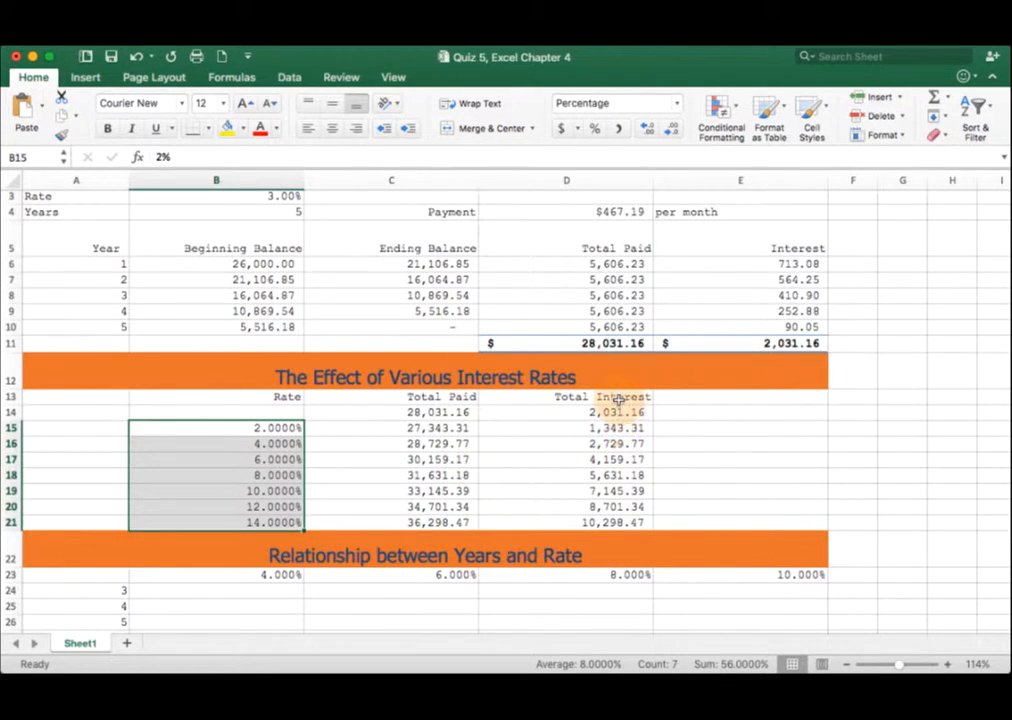
Step: Examine the layout of the Relationship between Years and Rate section in A22:E27 against the interest rate table above it
drag(610, 377, 613, 527)
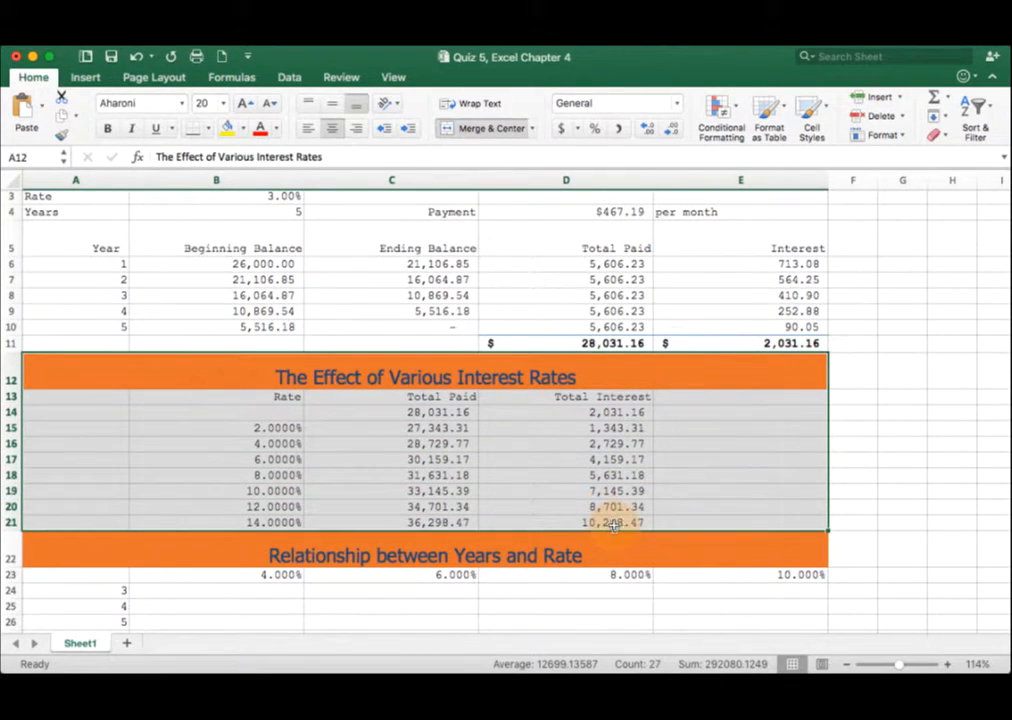
scroll(613, 527, down, 6)
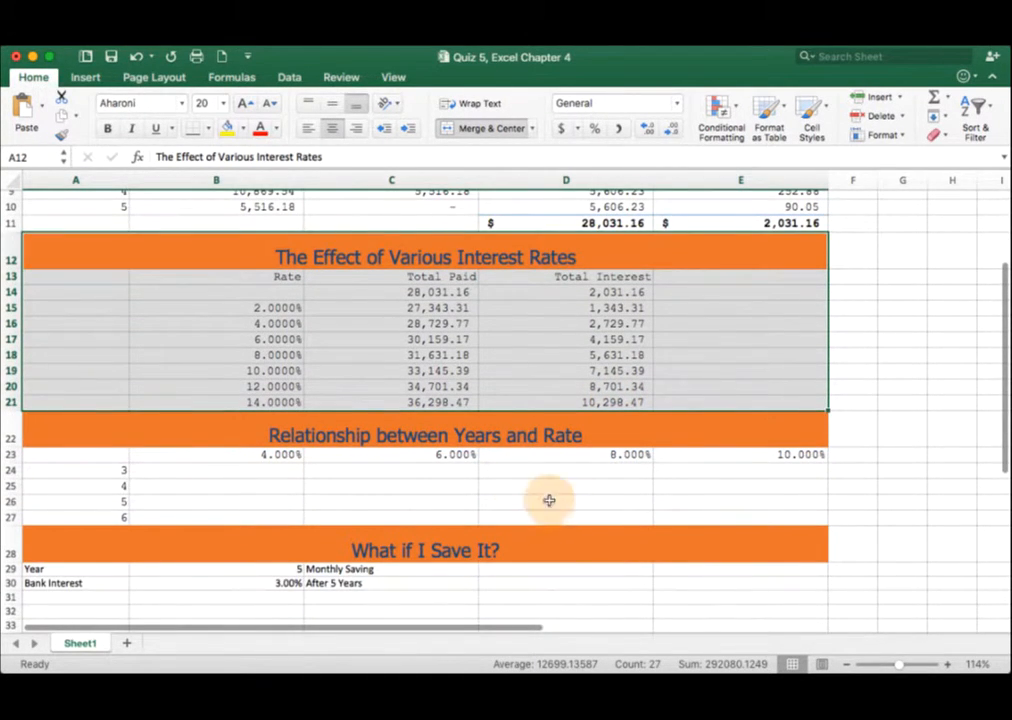
drag(474, 441, 470, 513)
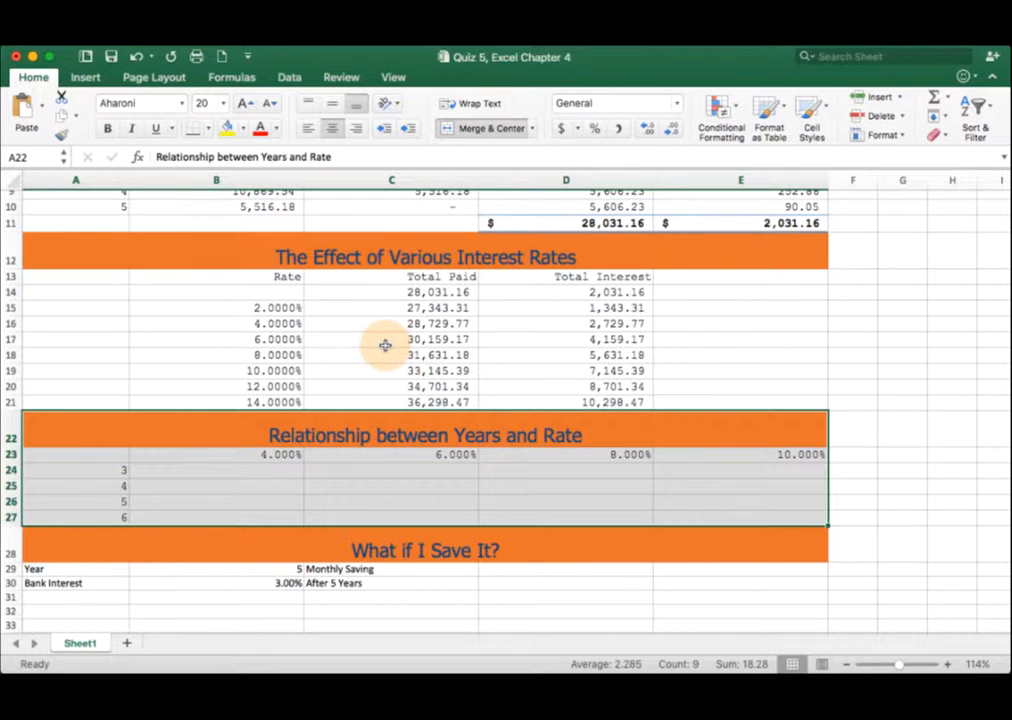
drag(268, 308, 271, 392)
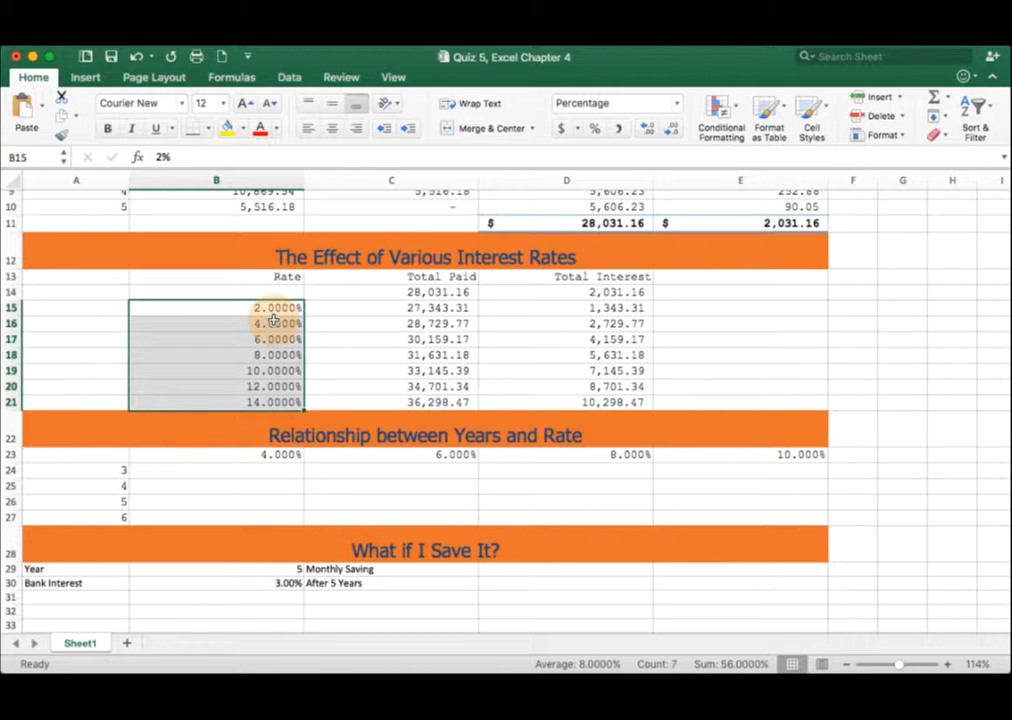
drag(233, 435, 215, 510)
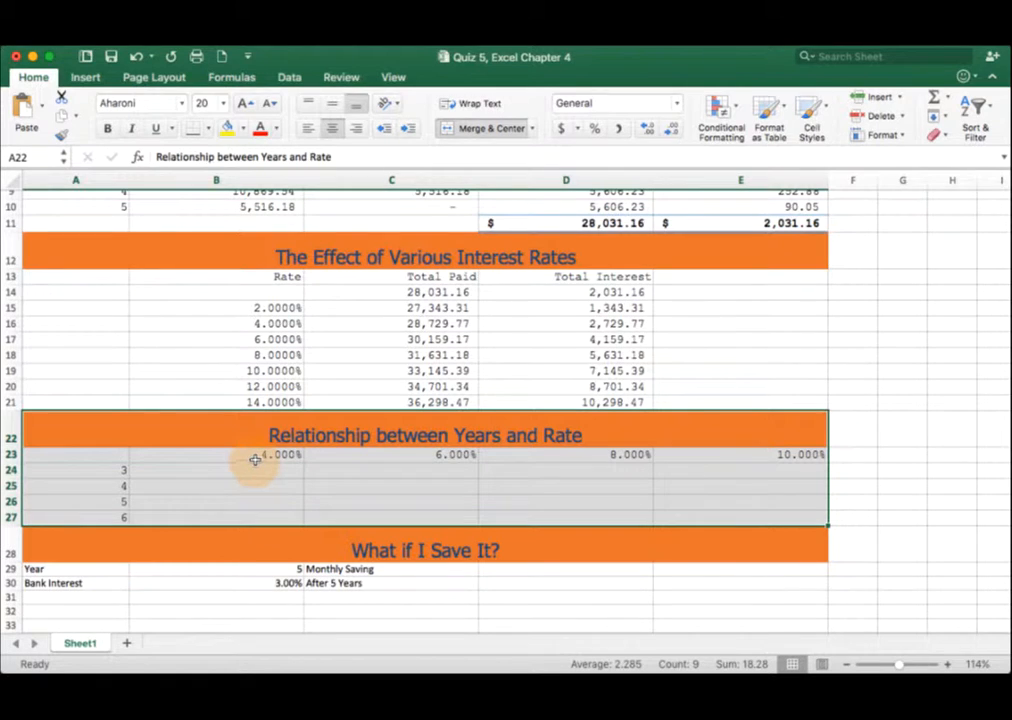
Step: Add the note "//basis for calculation" in E14 beside the Total Paid and Total Interest formulas in C14:D14
drag(255, 461, 681, 457)
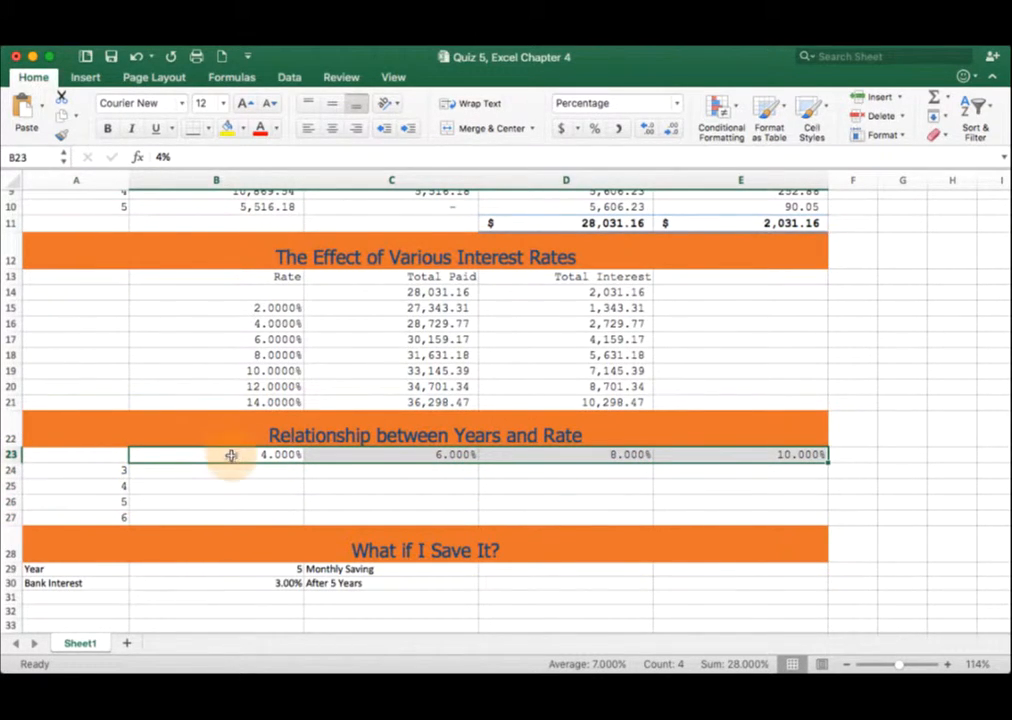
drag(325, 290, 515, 291)
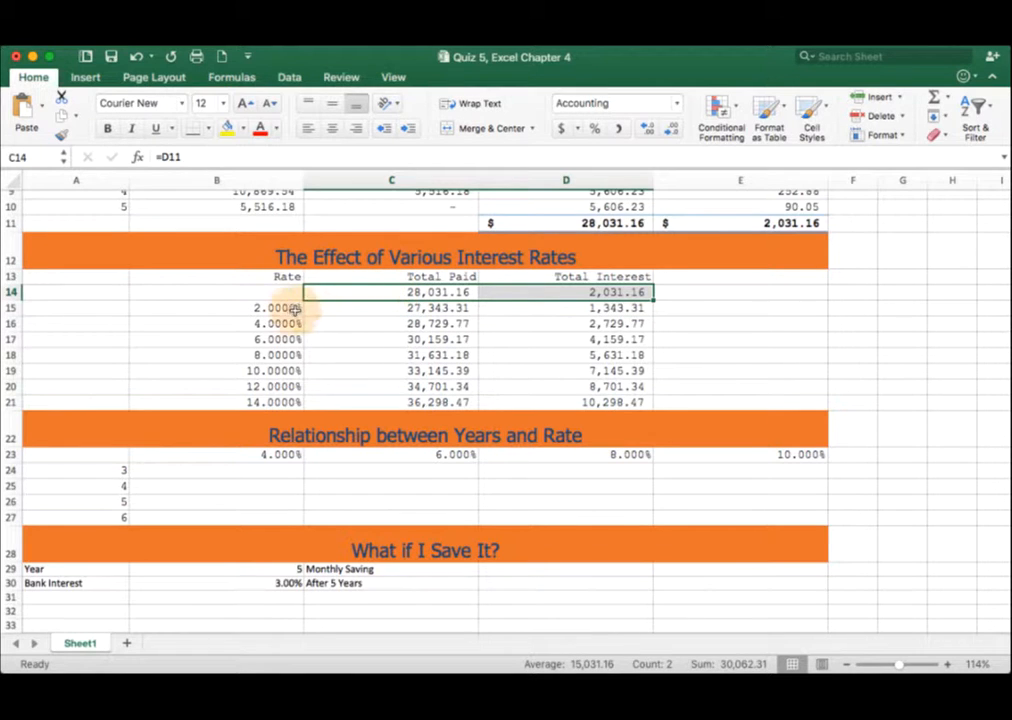
drag(280, 307, 284, 401)
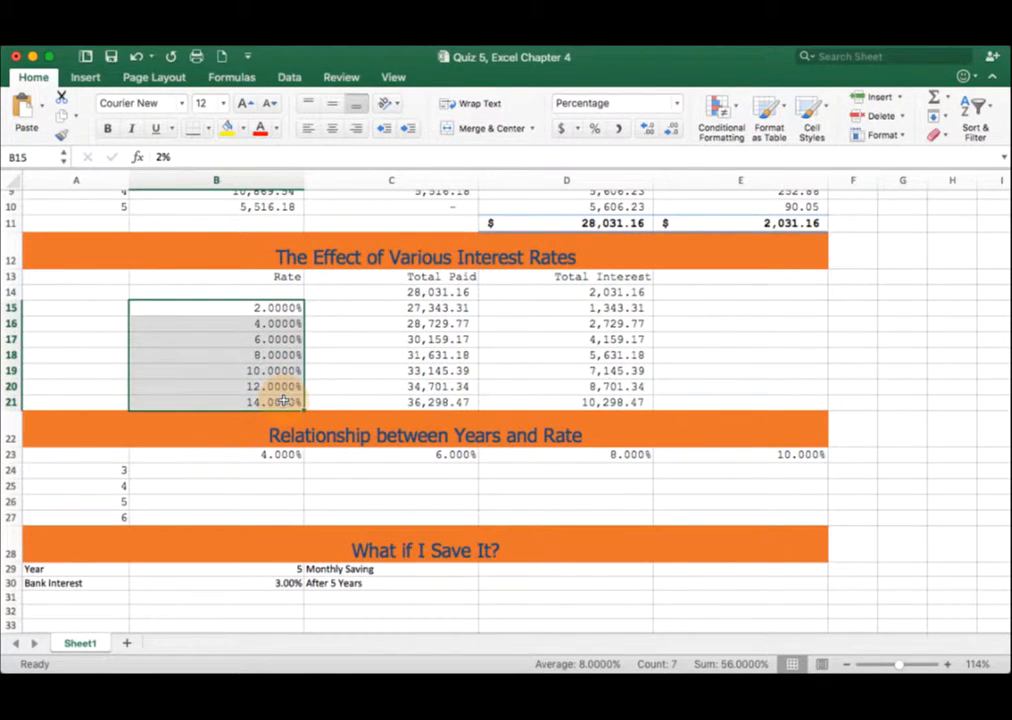
drag(386, 294, 558, 294)
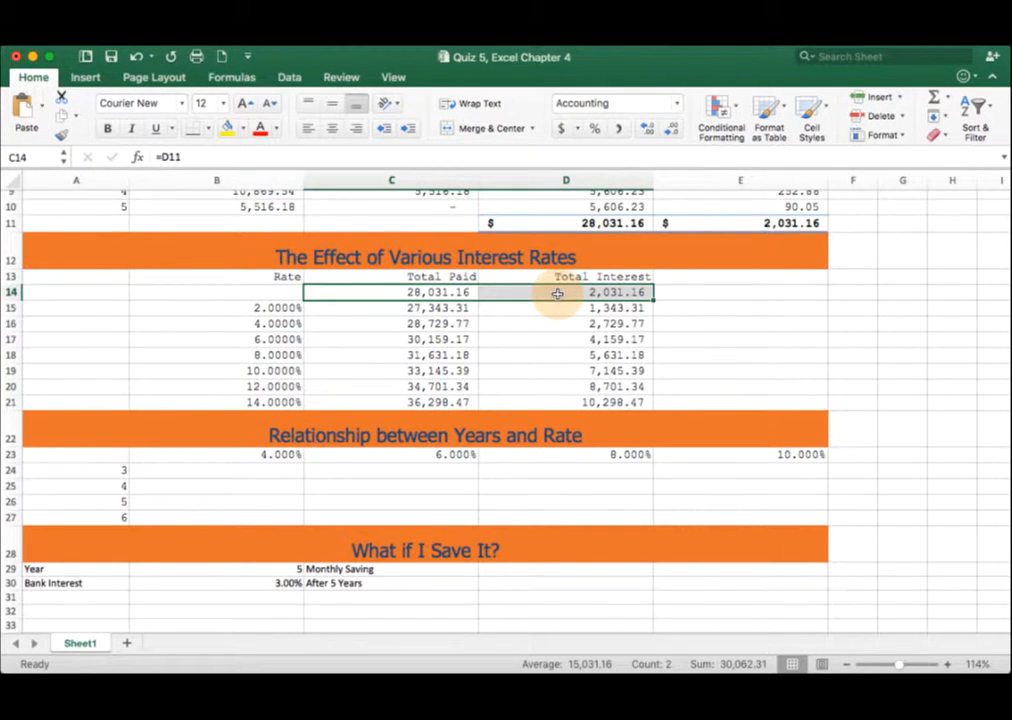
click(706, 291)
text(//)
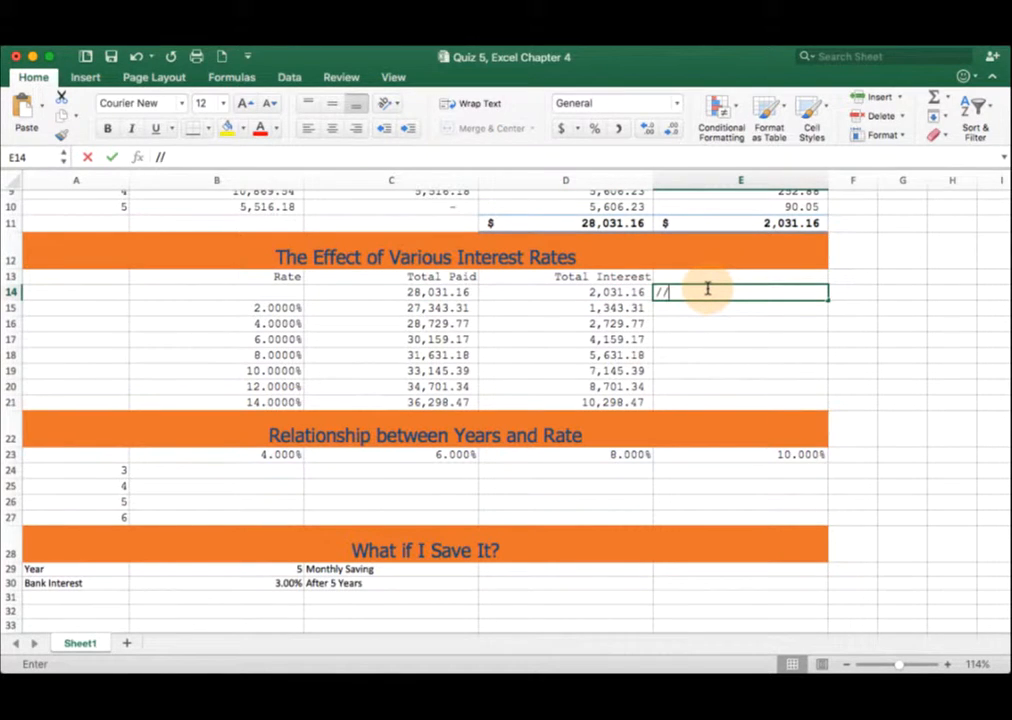
text(calculation)
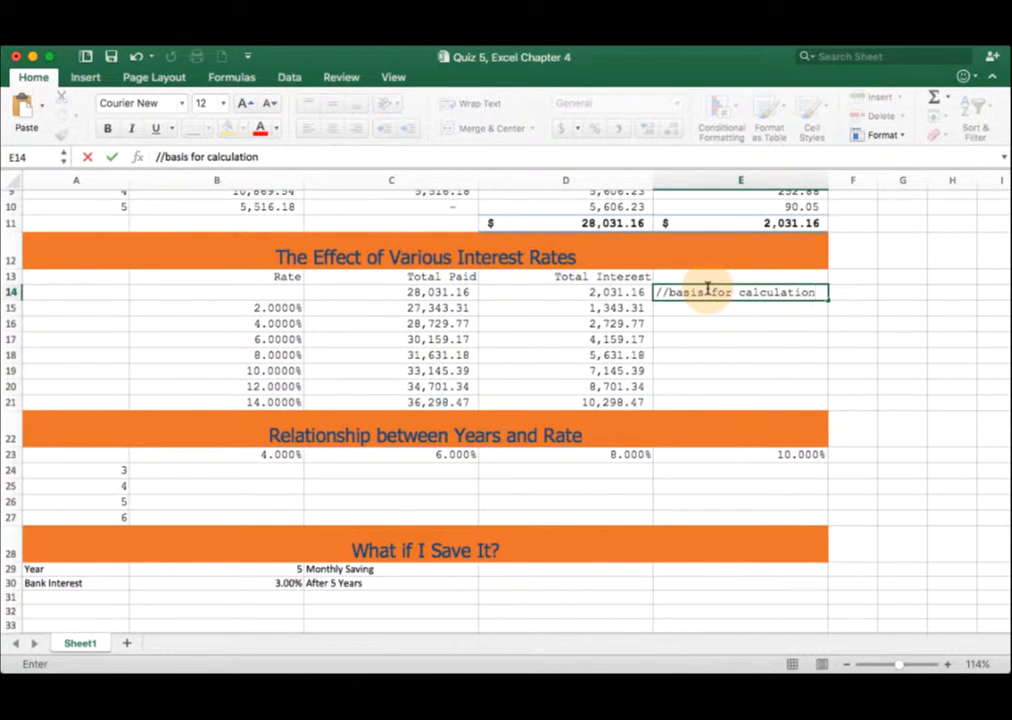
key(Return)
Step: Examine the rates in B23:E23 and years in A24:A27 against the single rate column in B15:B21
drag(240, 456, 700, 456)
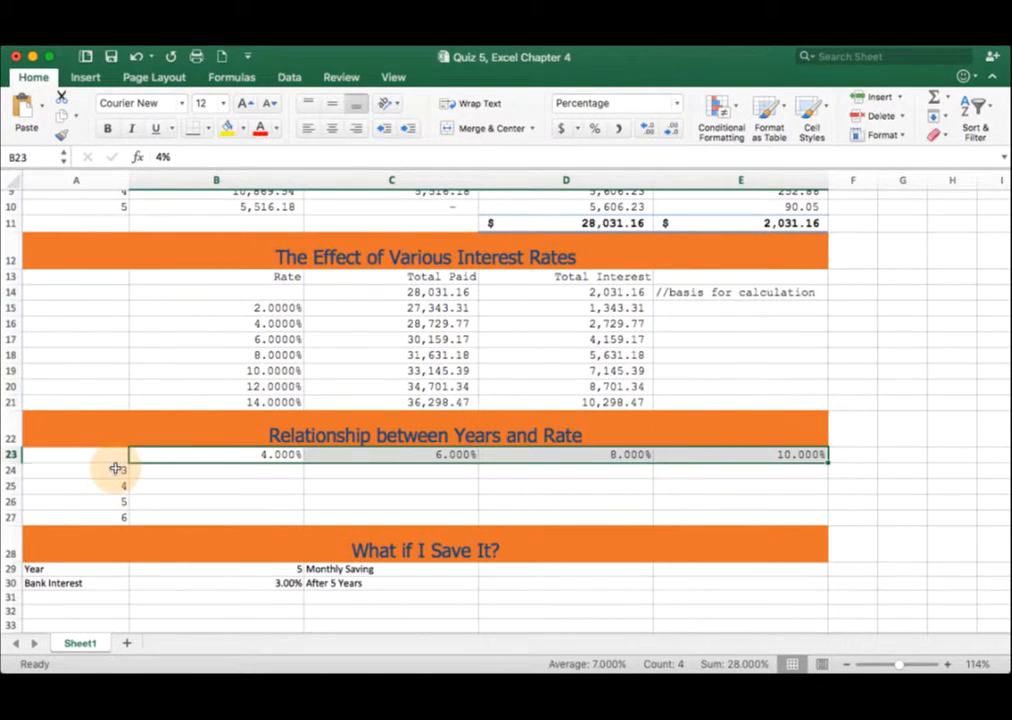
drag(116, 468, 113, 510)
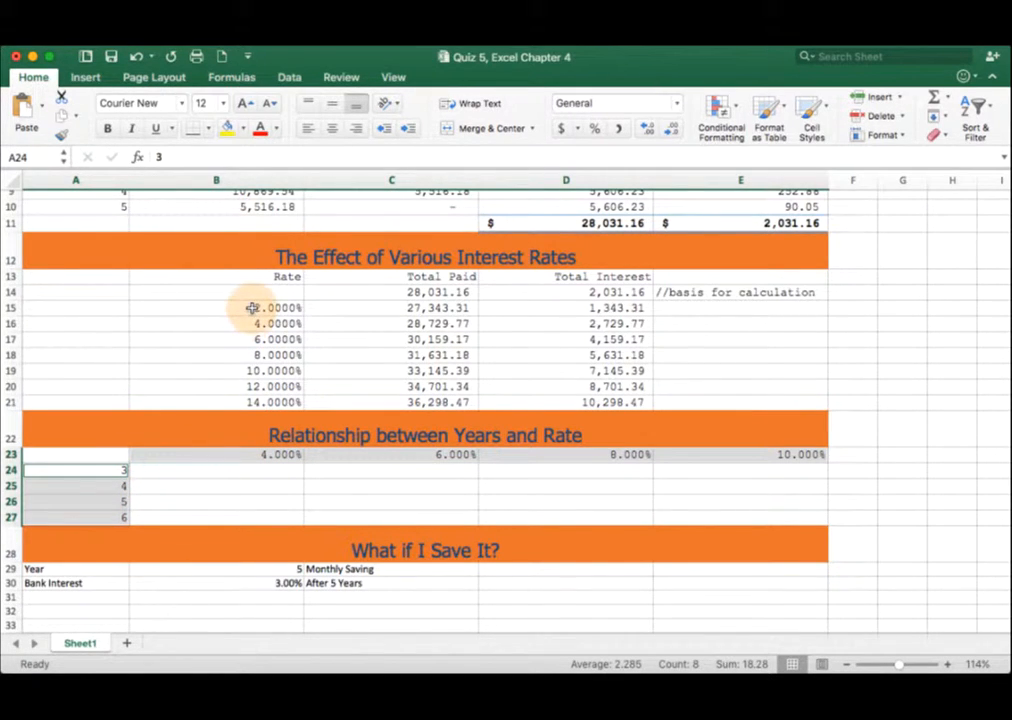
drag(252, 308, 252, 403)
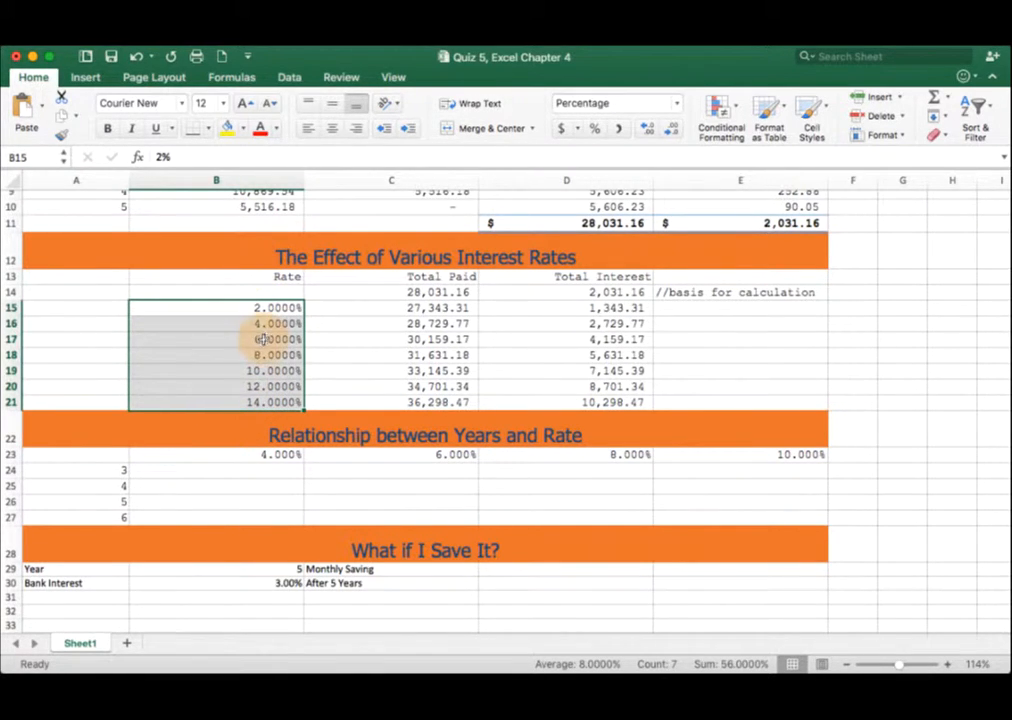
click(108, 460)
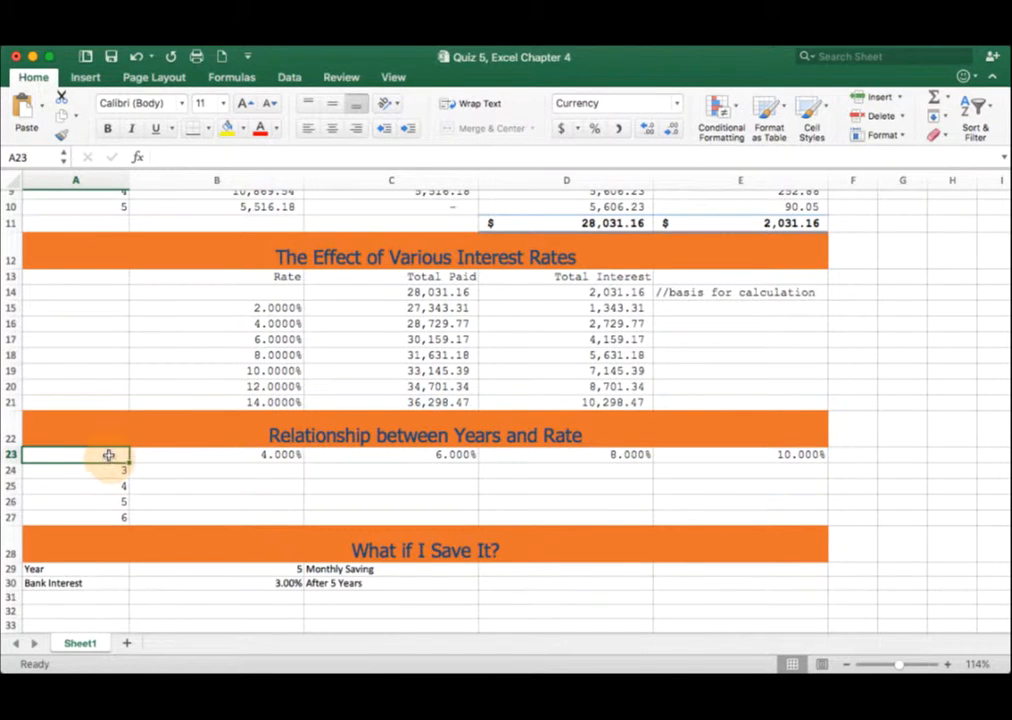
drag(108, 455, 691, 515)
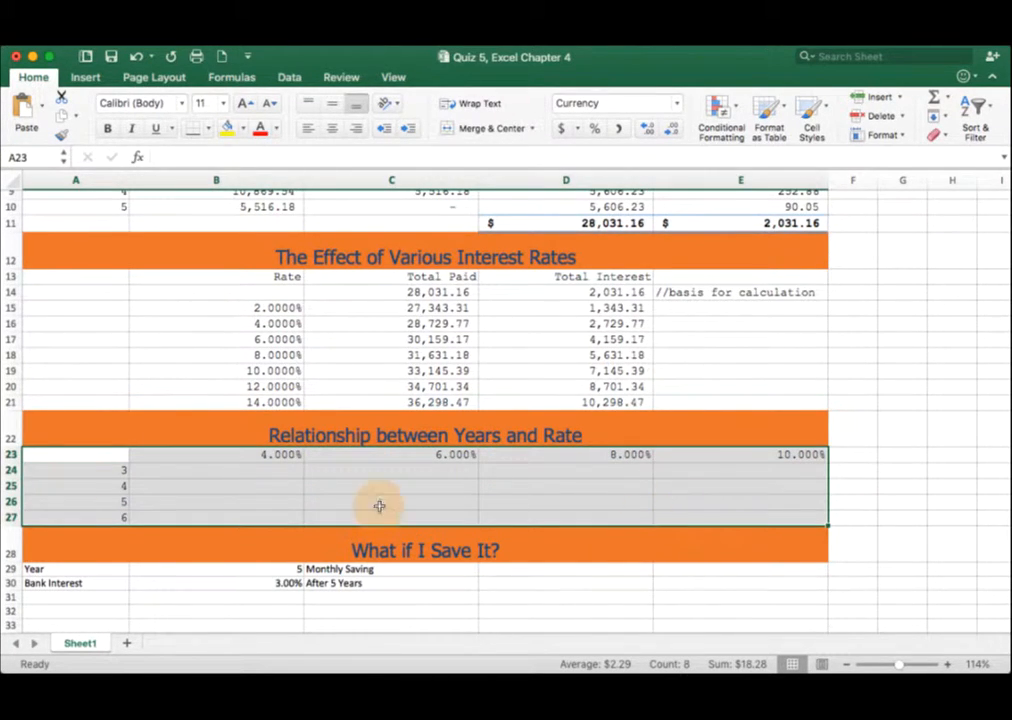
click(98, 456)
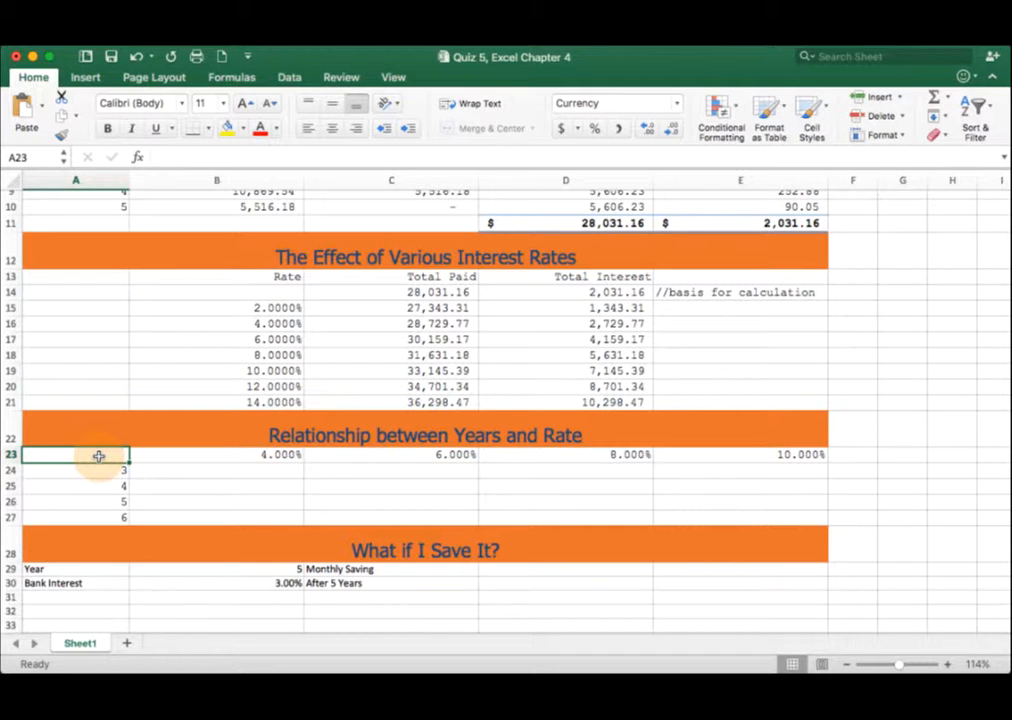
click(308, 437)
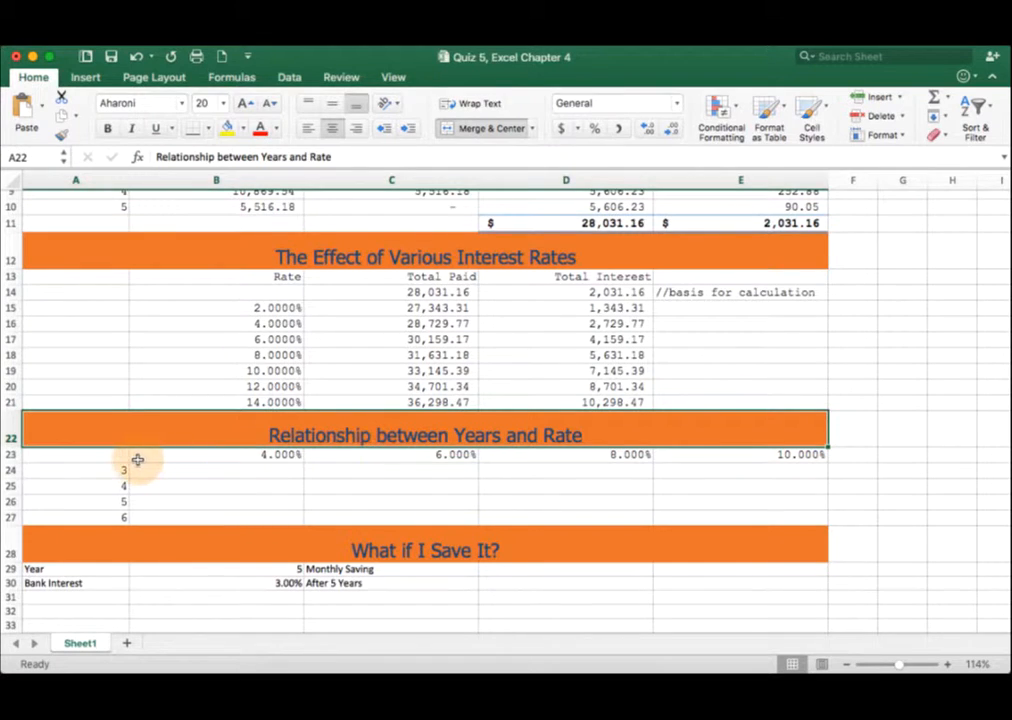
Step: Enter a formula in the corner cell A23 that references the monthly payment in D4
click(100, 457)
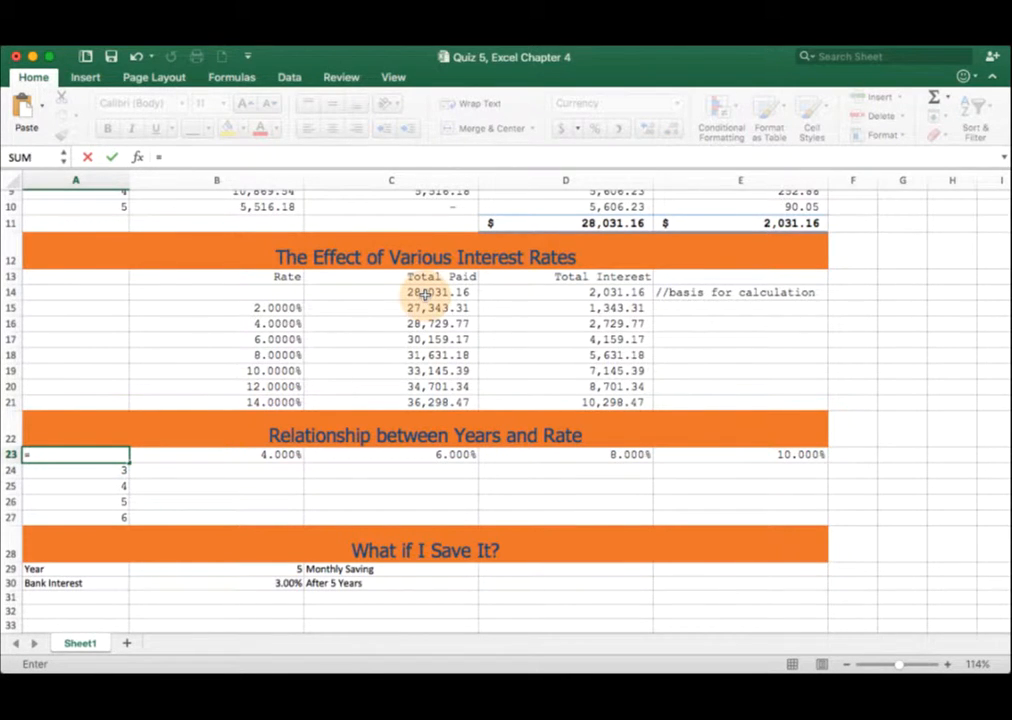
scroll(400, 390, up, 1)
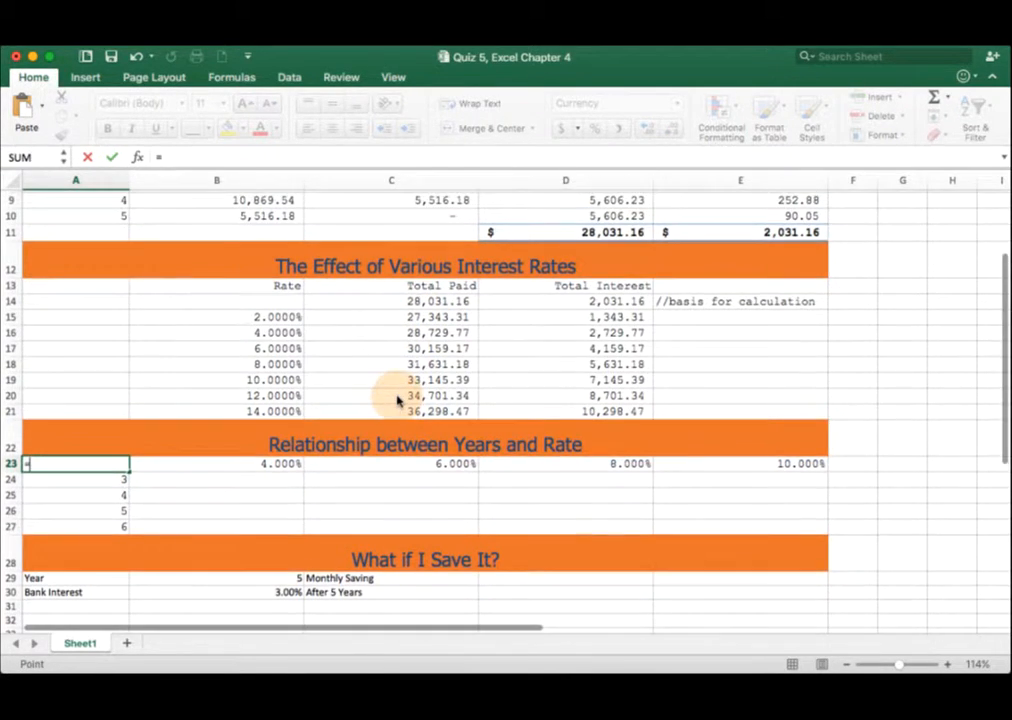
scroll(397, 400, up, 5)
click(548, 232)
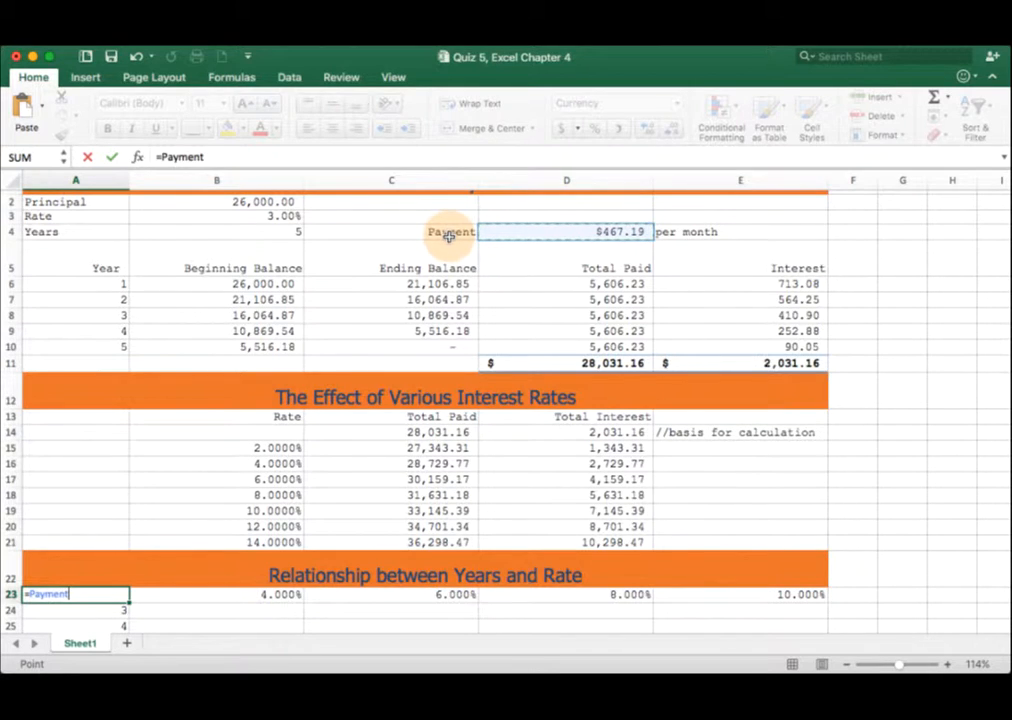
scroll(236, 555, down, 2)
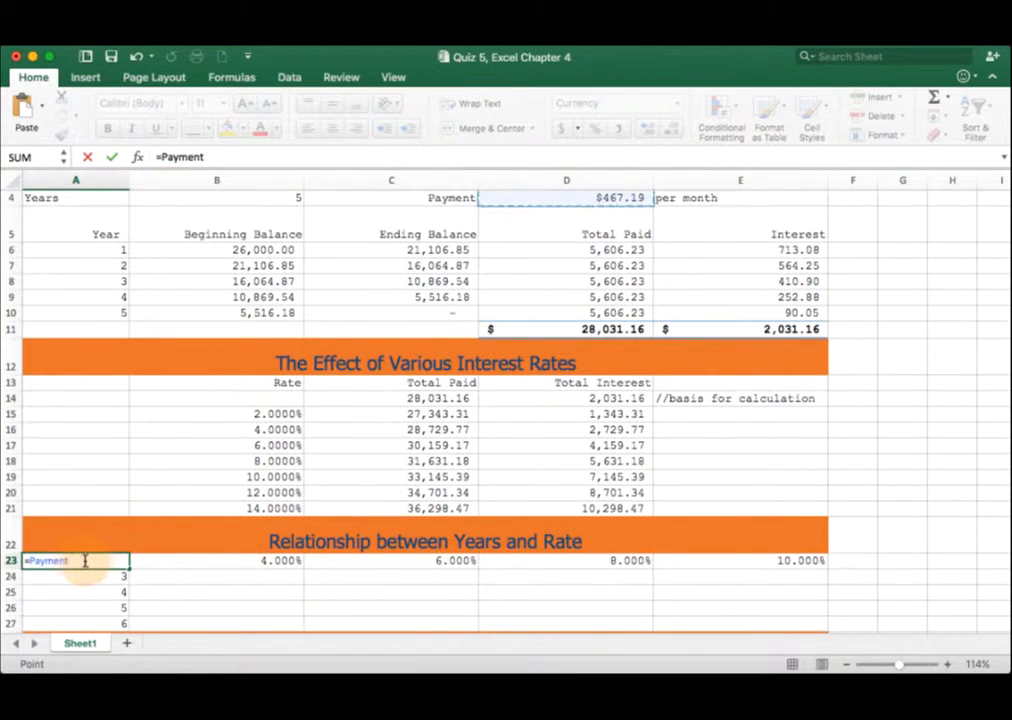
mouse_move(85, 561)
mouse_down()
mouse_move(44, 561)
mouse_move(68, 562)
mouse_up()
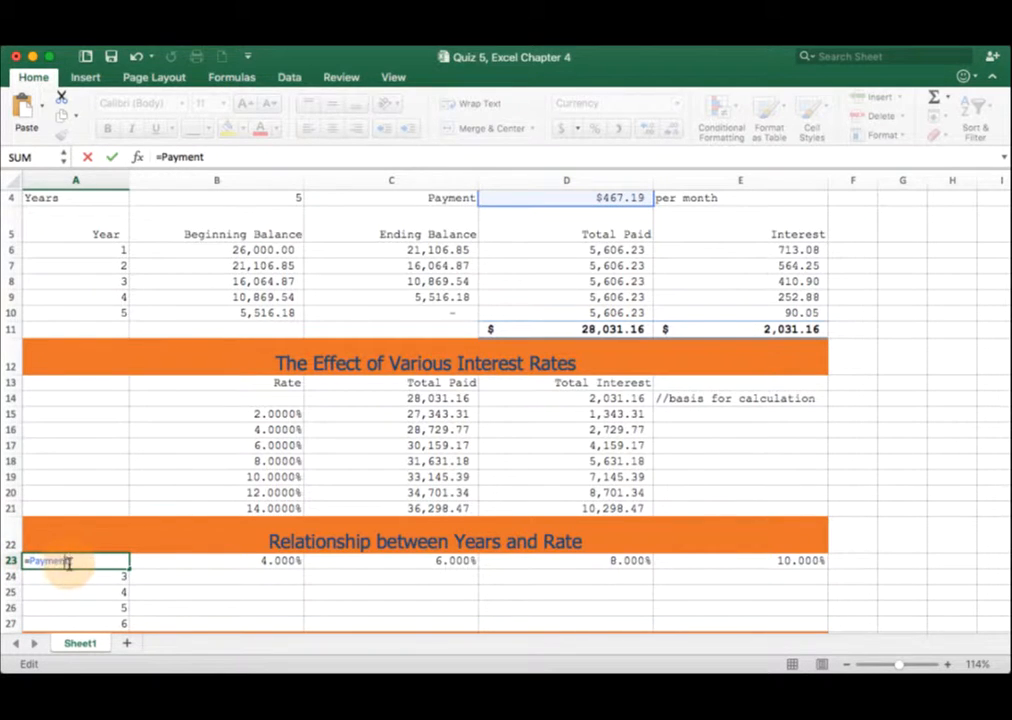
scroll(92, 570, down, 3)
key(Escape)
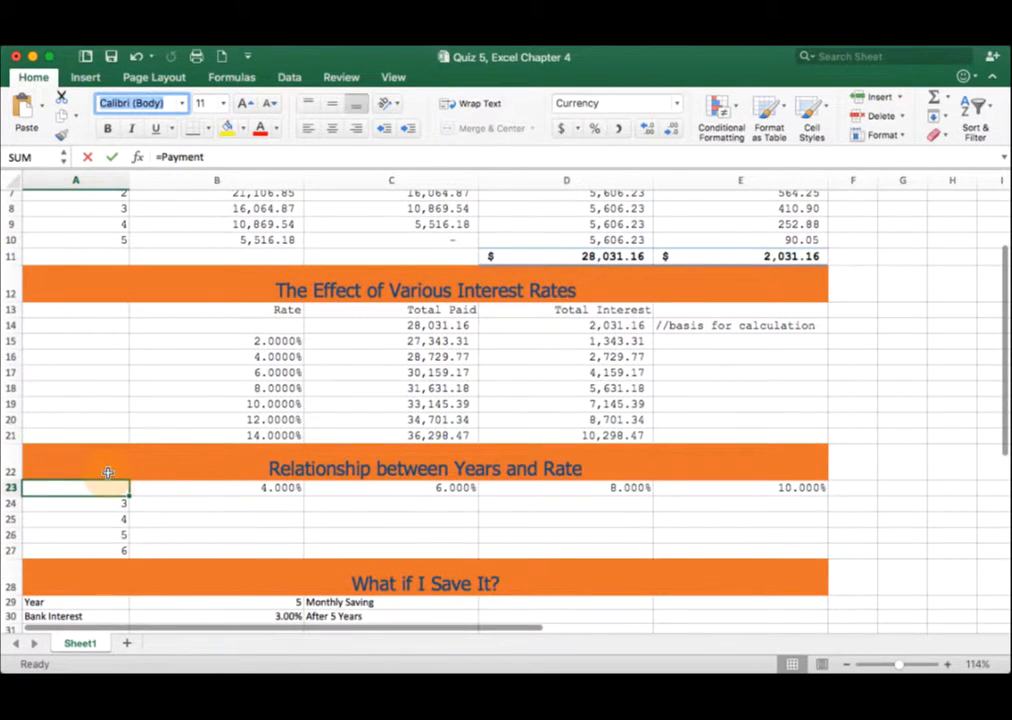
text(=)
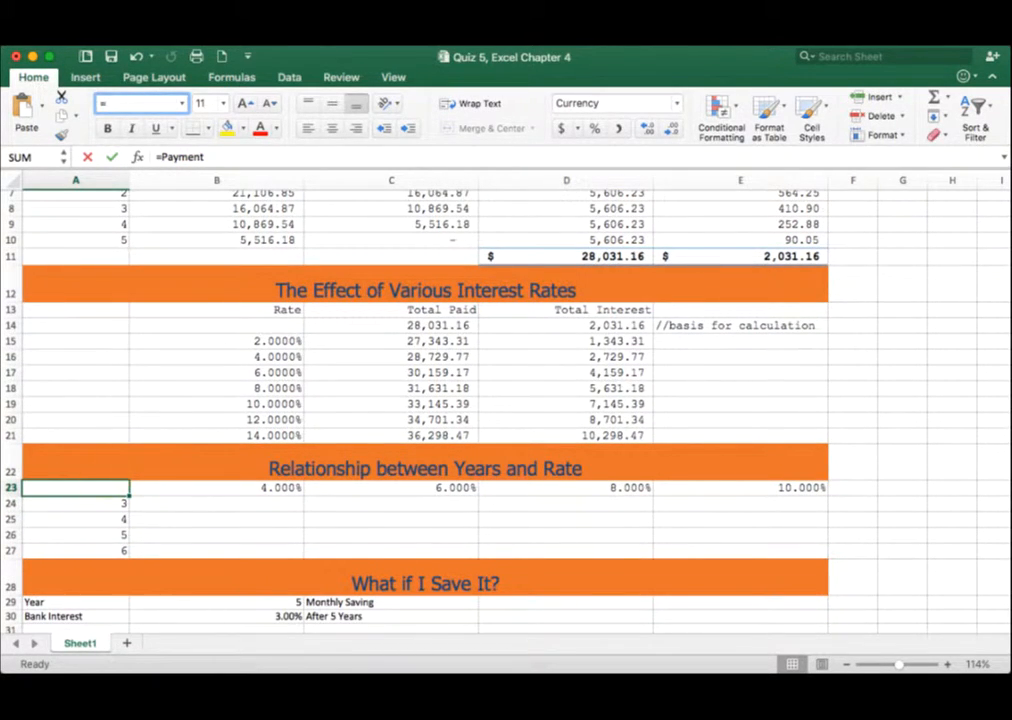
key(Escape)
scroll(292, 522, up, 5)
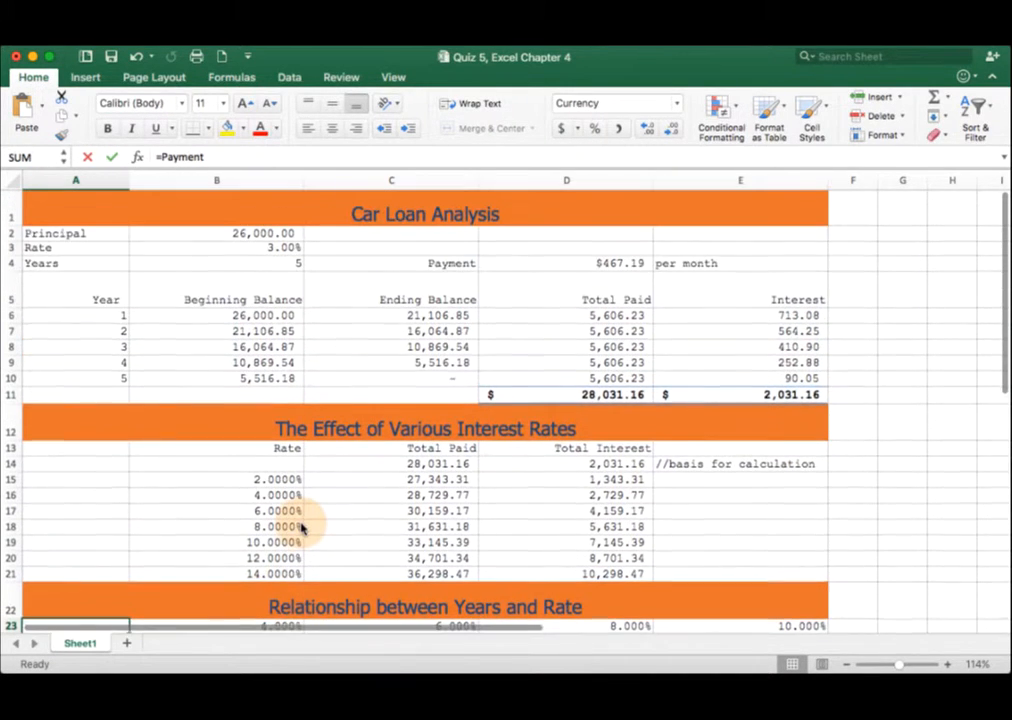
click(418, 449)
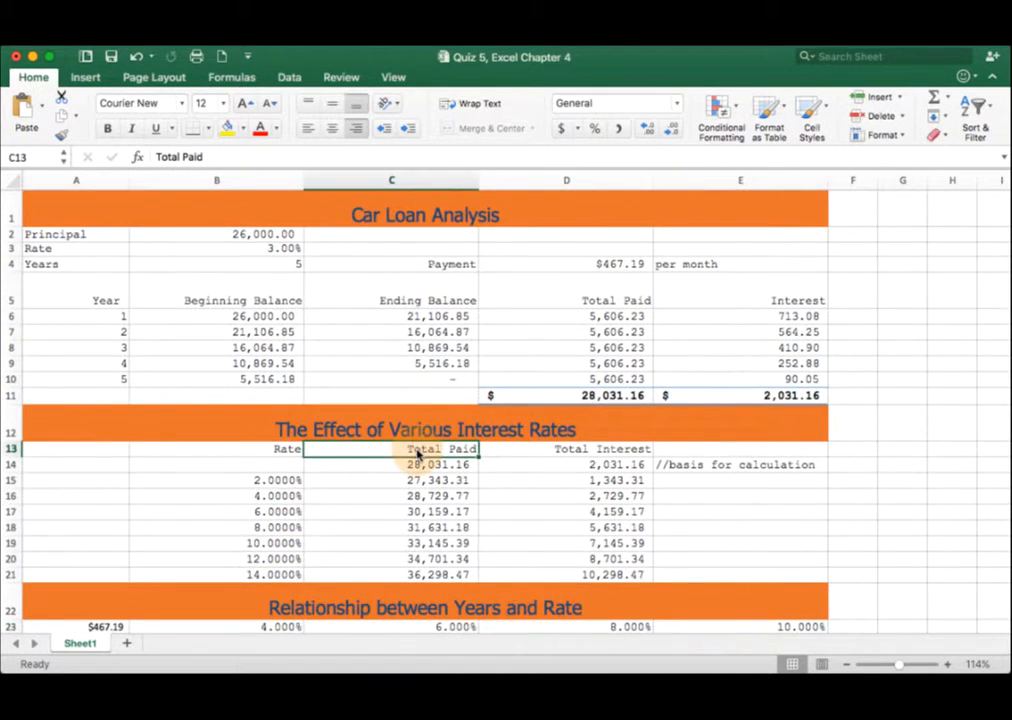
Step: Inspect the monthly payment formula in D4 of the Car Loan Analysis section
scroll(416, 451, down, 5)
scroll(418, 455, up, 3)
scroll(427, 361, down, 2)
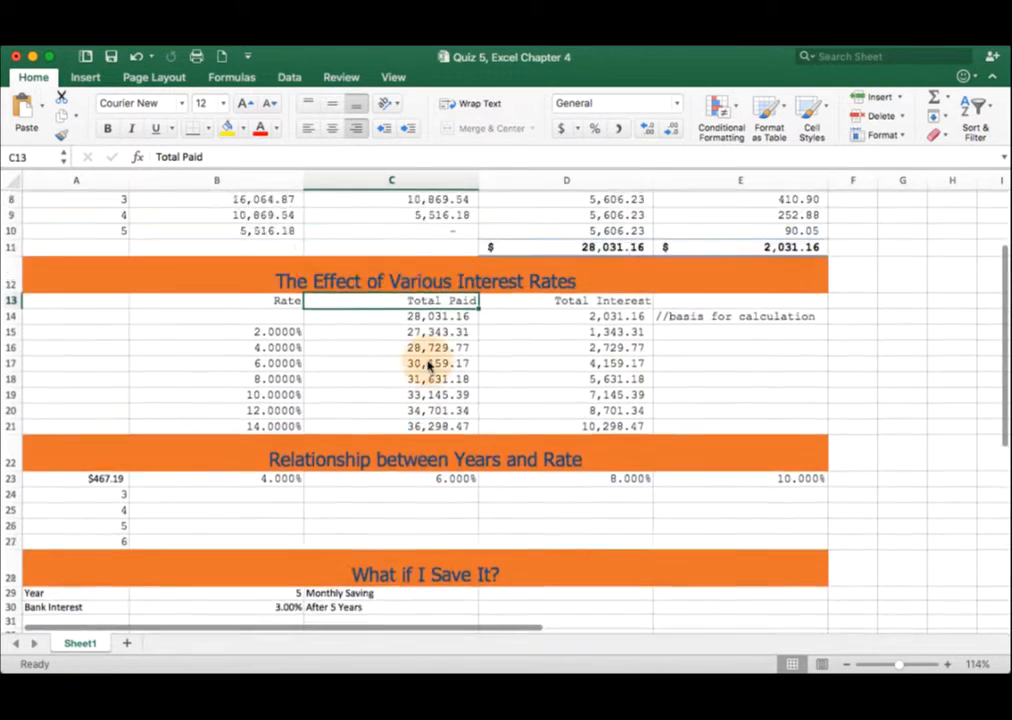
scroll(428, 366, up, 5)
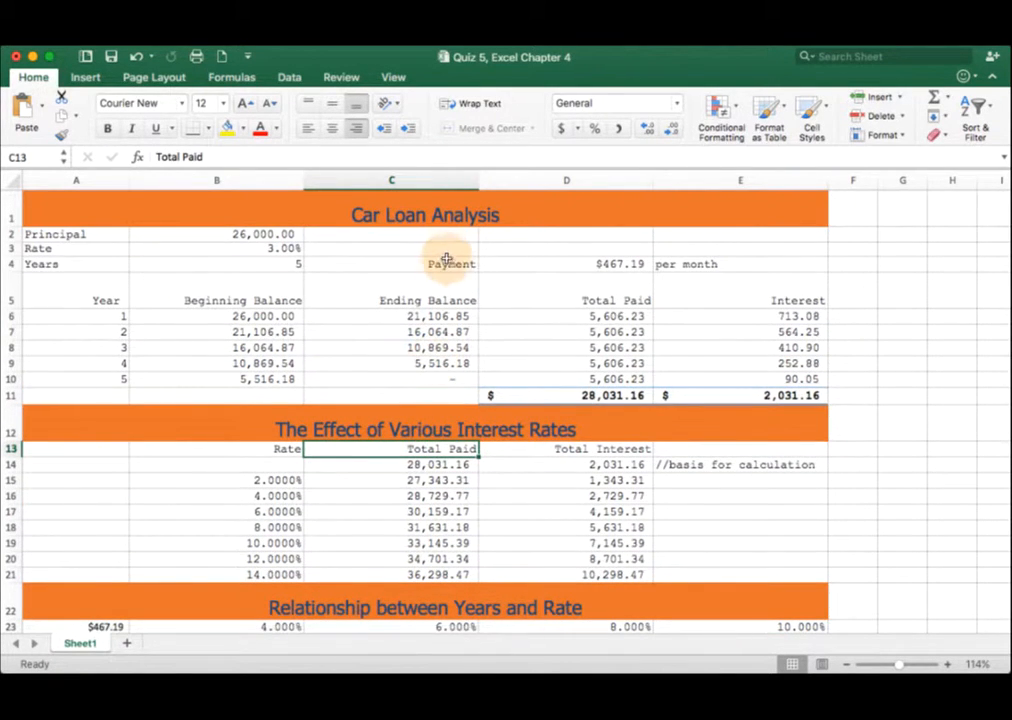
drag(445, 264, 509, 263)
click(521, 264)
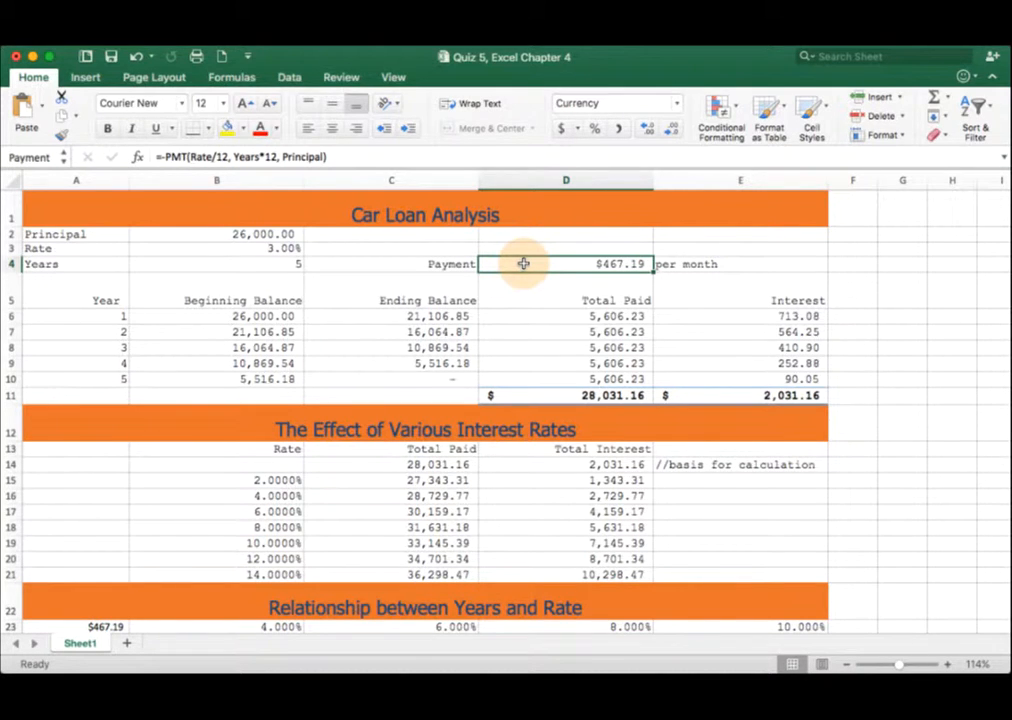
Step: Re-enter the formula in A23 as =Payment using the Payment named range
scroll(515, 275, down, 5)
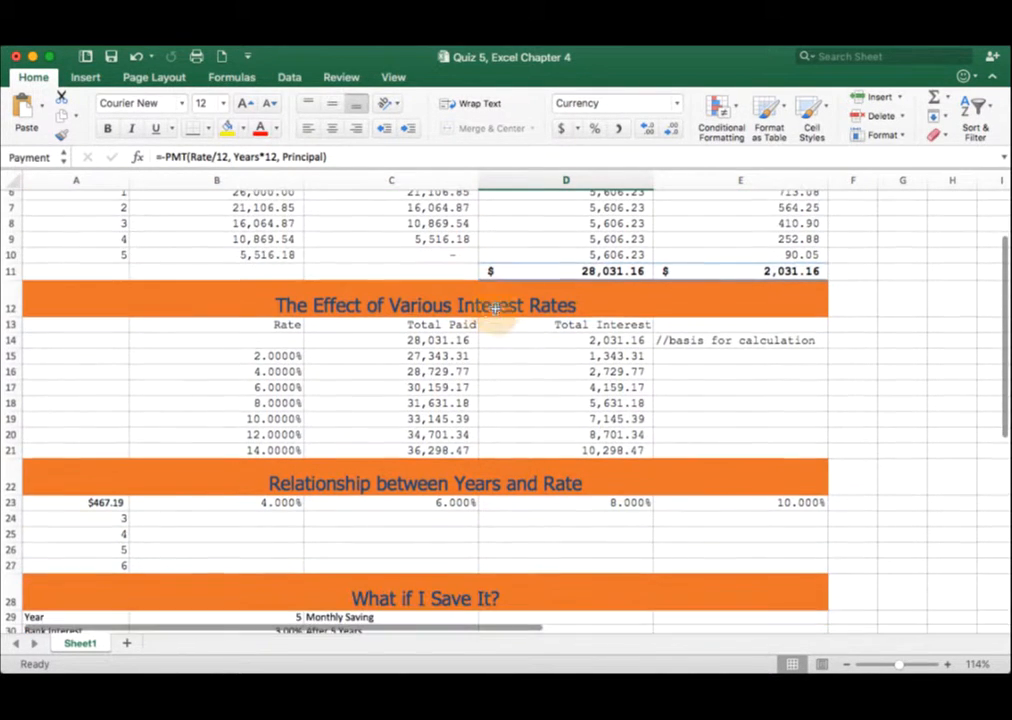
click(74, 502)
text(=payment)
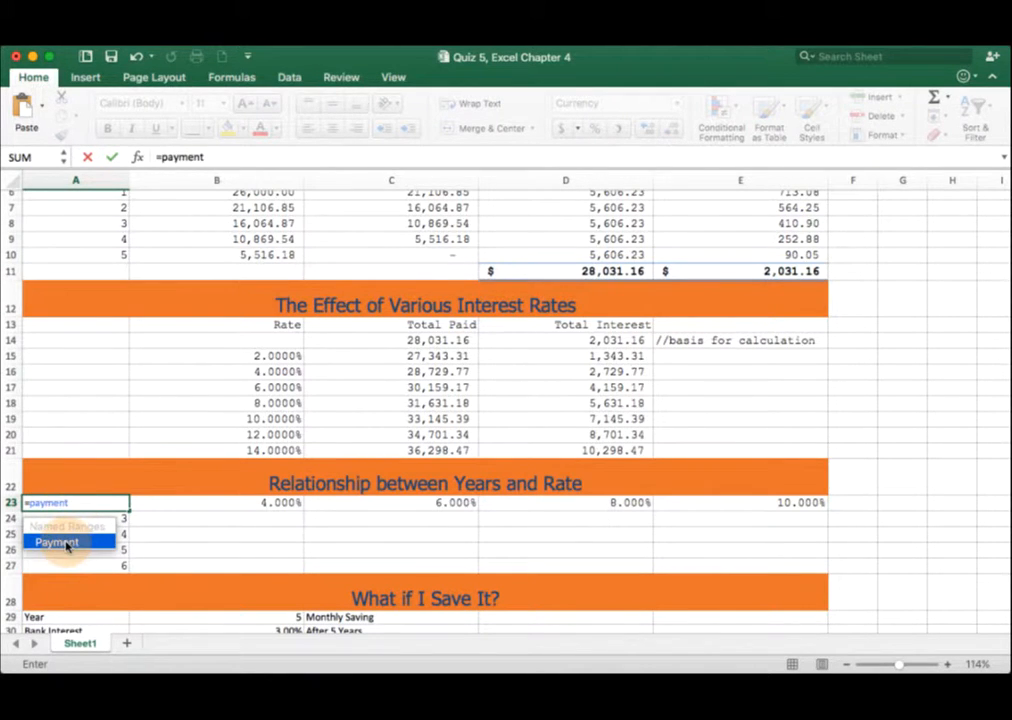
click(66, 545)
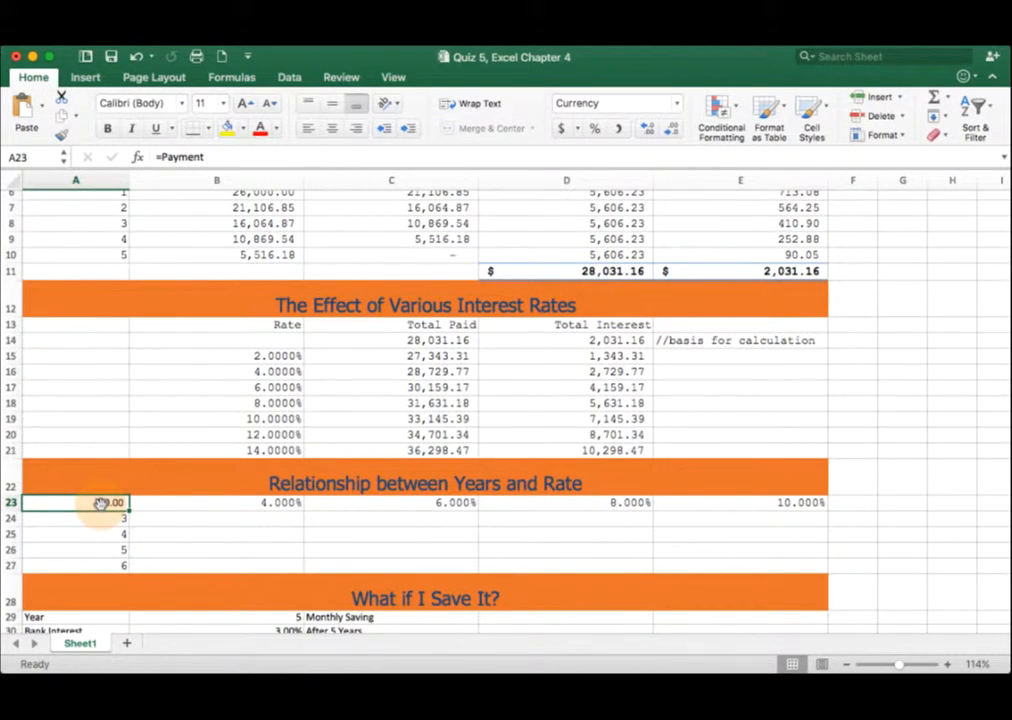
Step: Check the Payment cell D4 again, then reopen and recommit the =Payment formula in A23 to recalculate it
scroll(226, 445, up, 3)
click(599, 264)
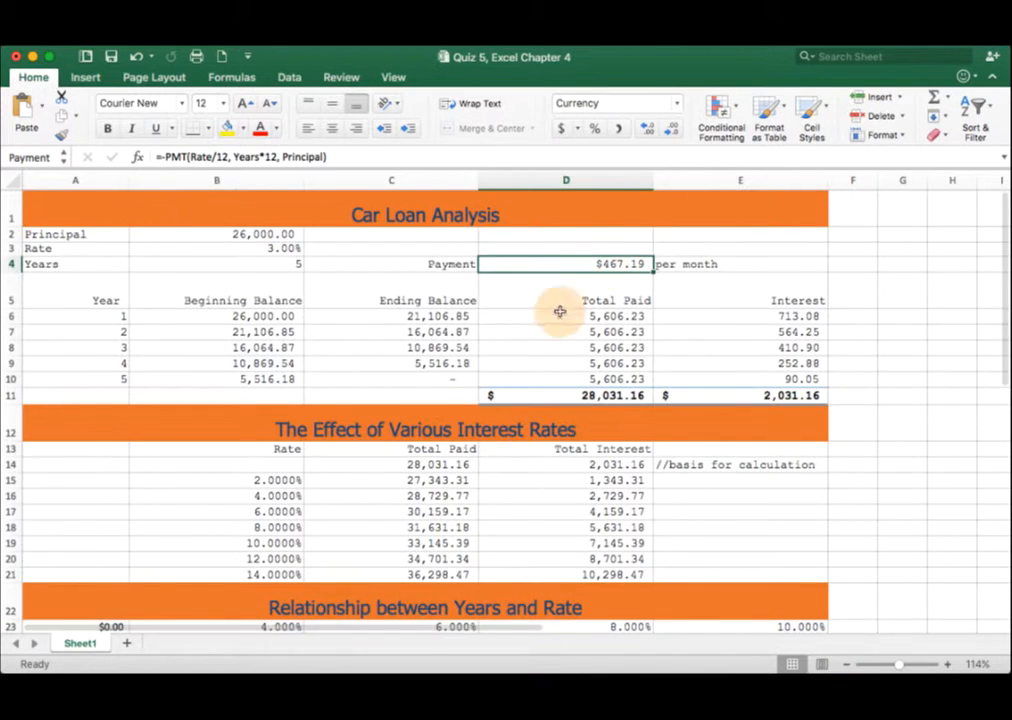
scroll(560, 312, down, 5)
click(115, 390)
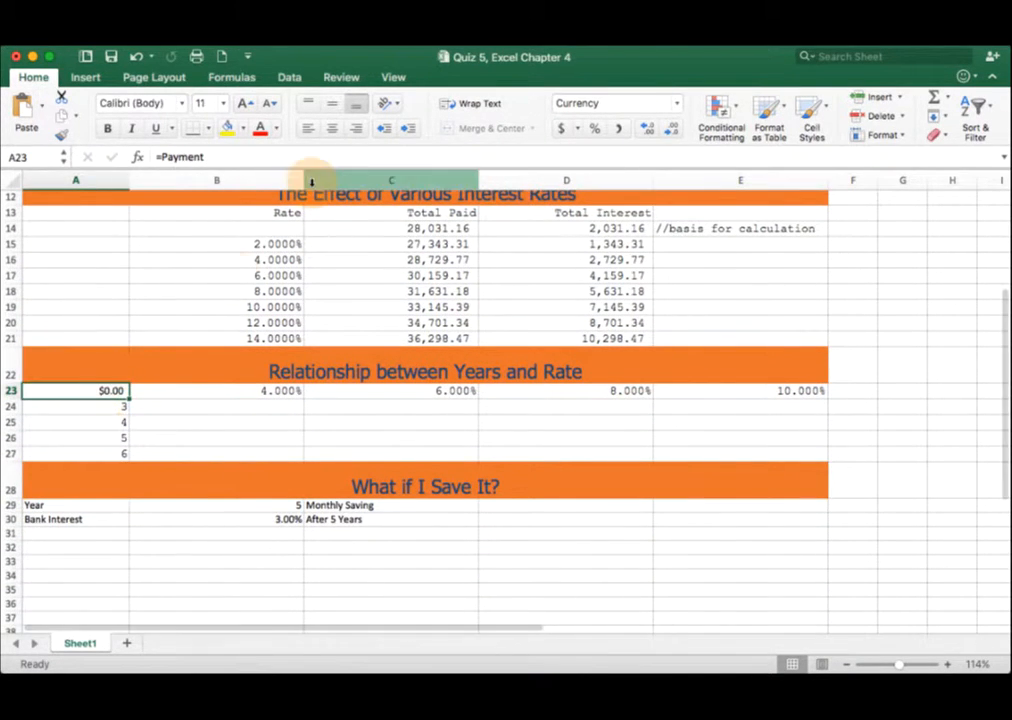
click(192, 157)
scroll(328, 330, up, 3)
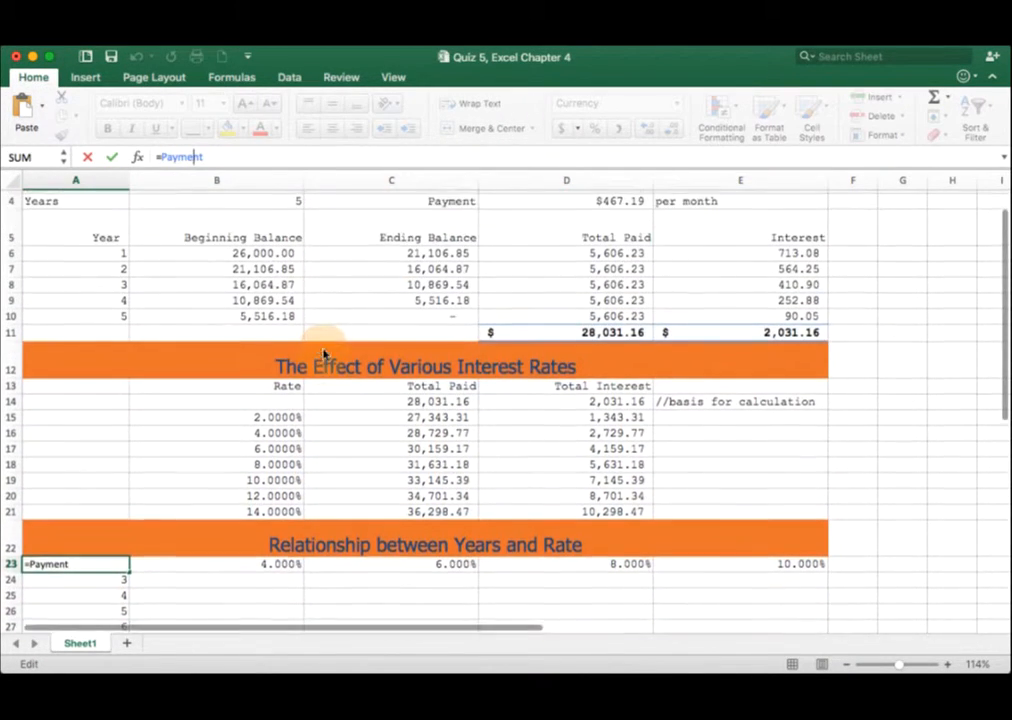
scroll(323, 354, up, 2)
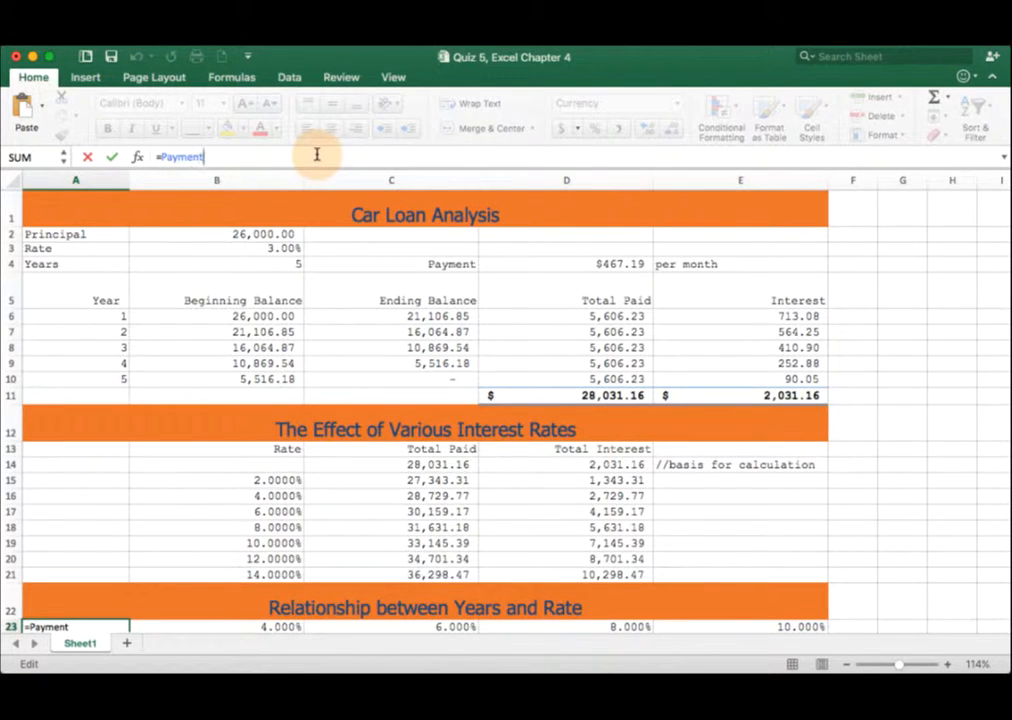
key(Return)
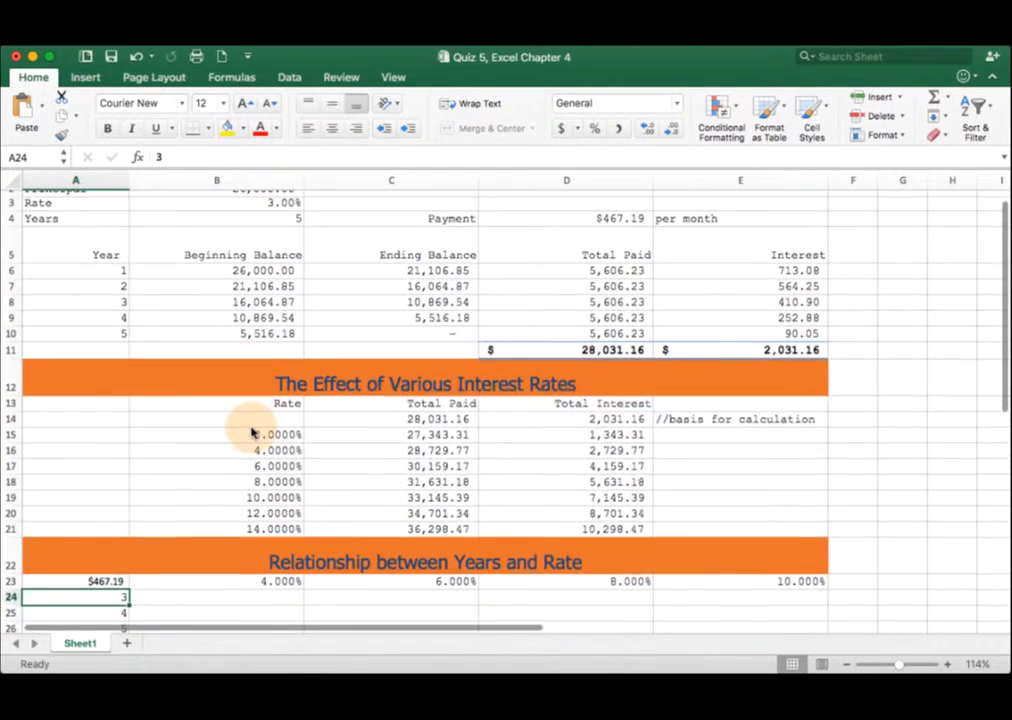
Step: Open the Data Table what-if settings for the range A23:E27 in the Relationship between Years and Rate section
scroll(252, 432, down, 3)
click(108, 428)
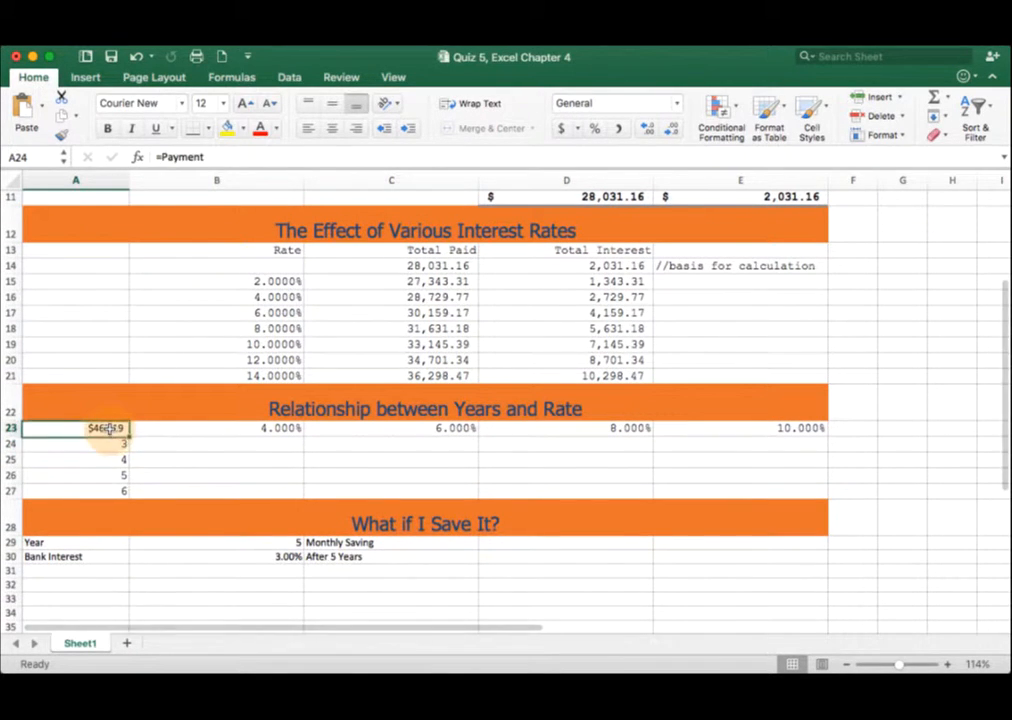
drag(108, 428, 670, 486)
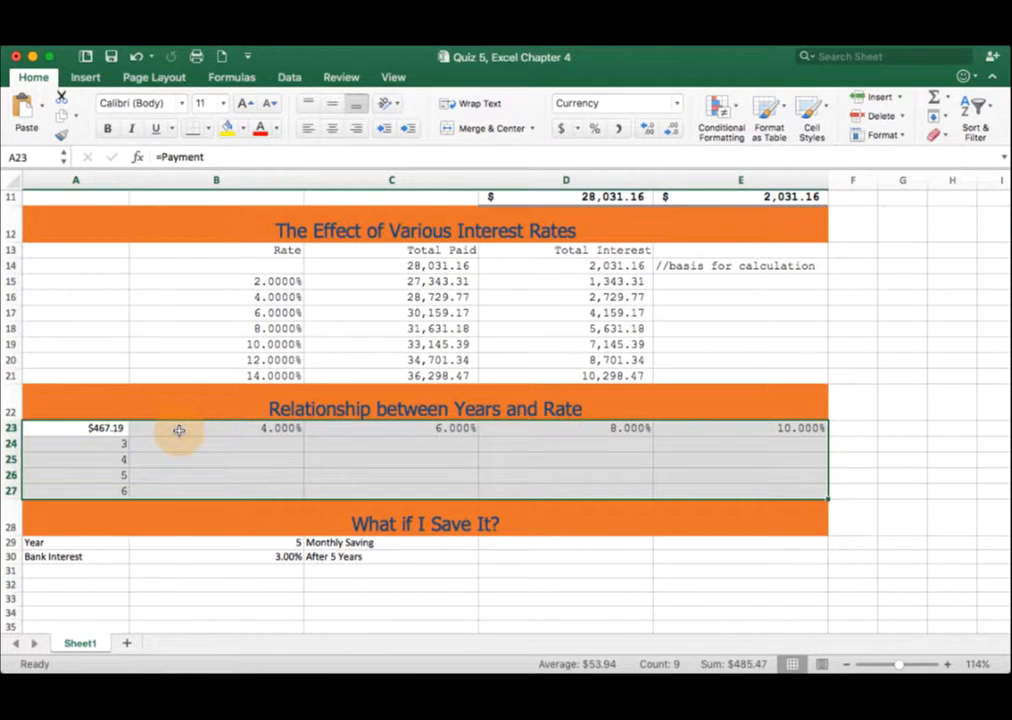
click(298, 82)
click(750, 118)
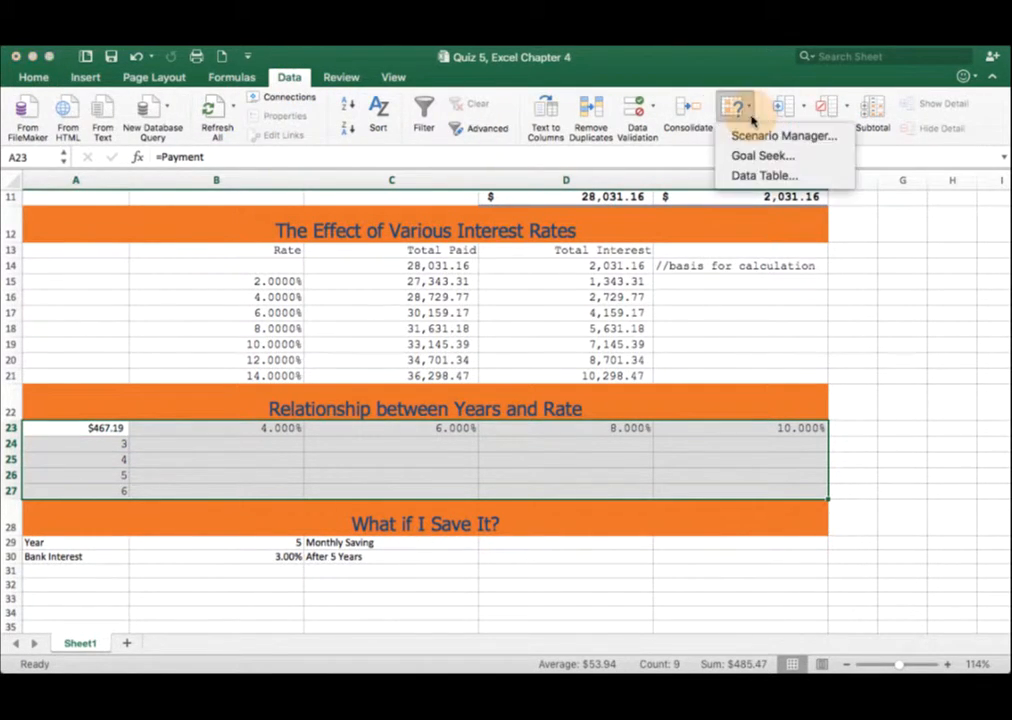
click(762, 176)
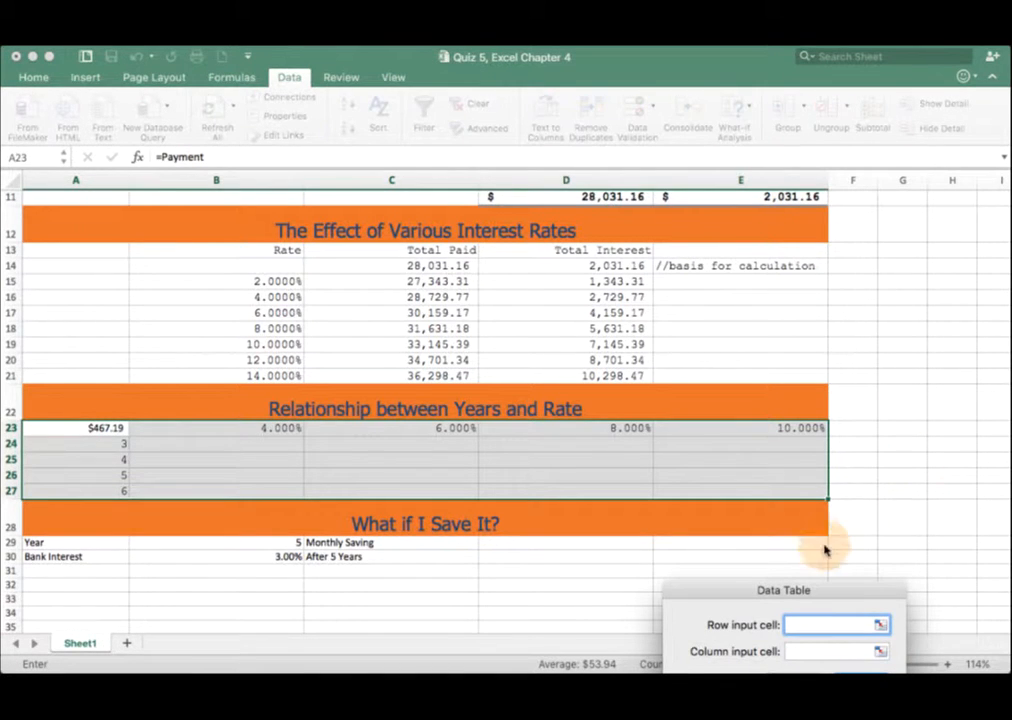
drag(820, 592, 728, 480)
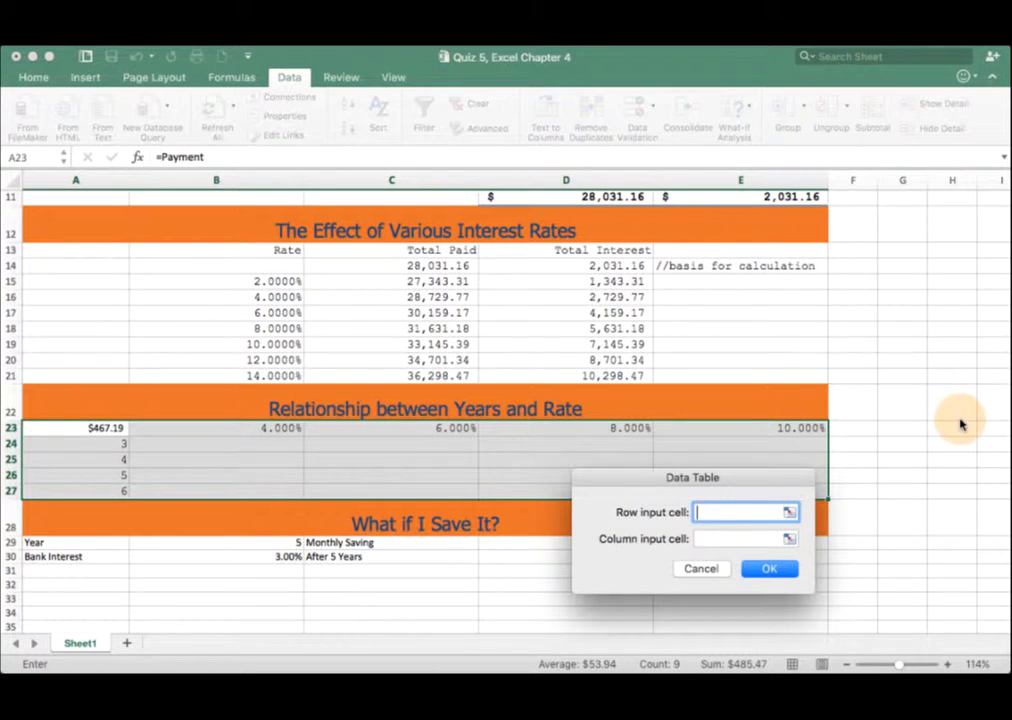
Step: Create the two-variable data table with B3 (Rate) as the row input cell and B4 (Years) as the column input cell
drag(882, 310, 868, 218)
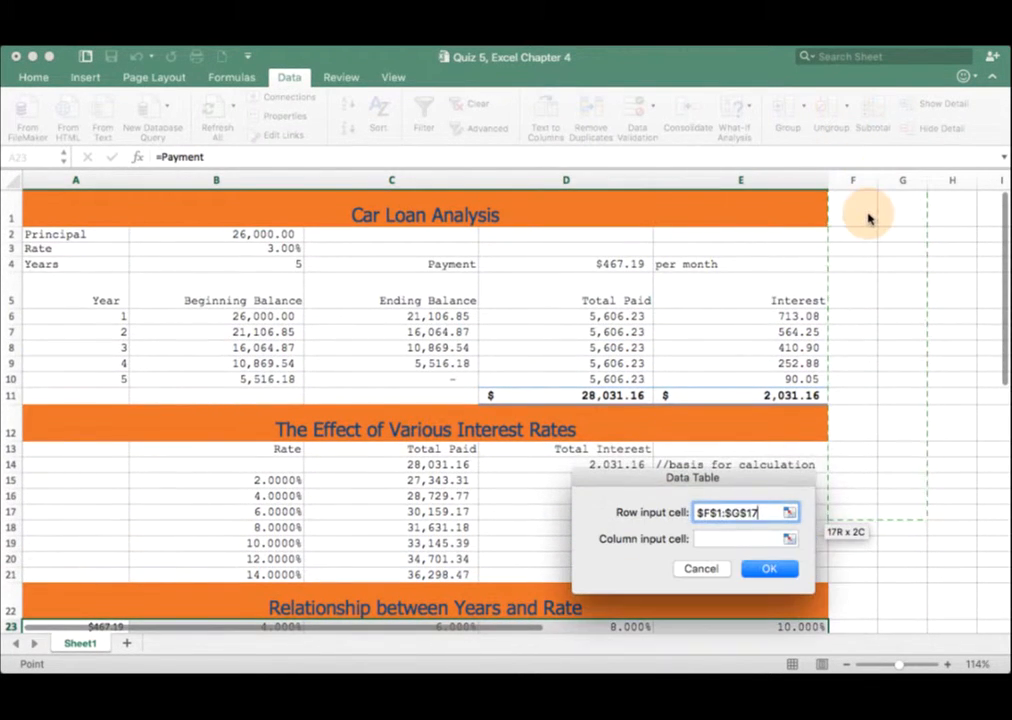
click(215, 250)
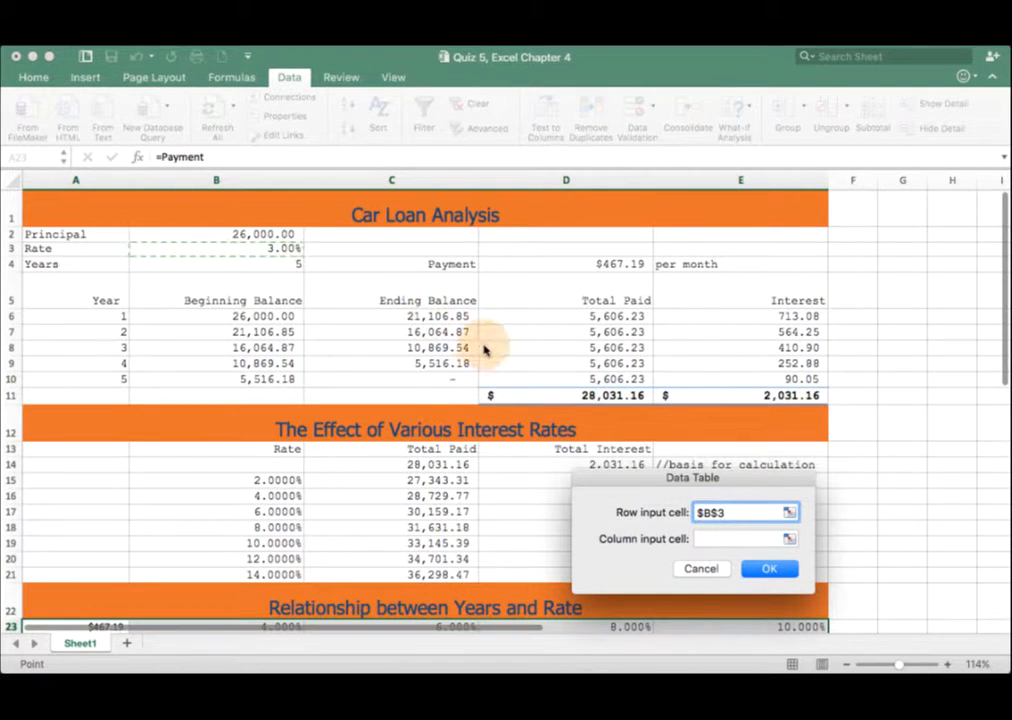
click(723, 538)
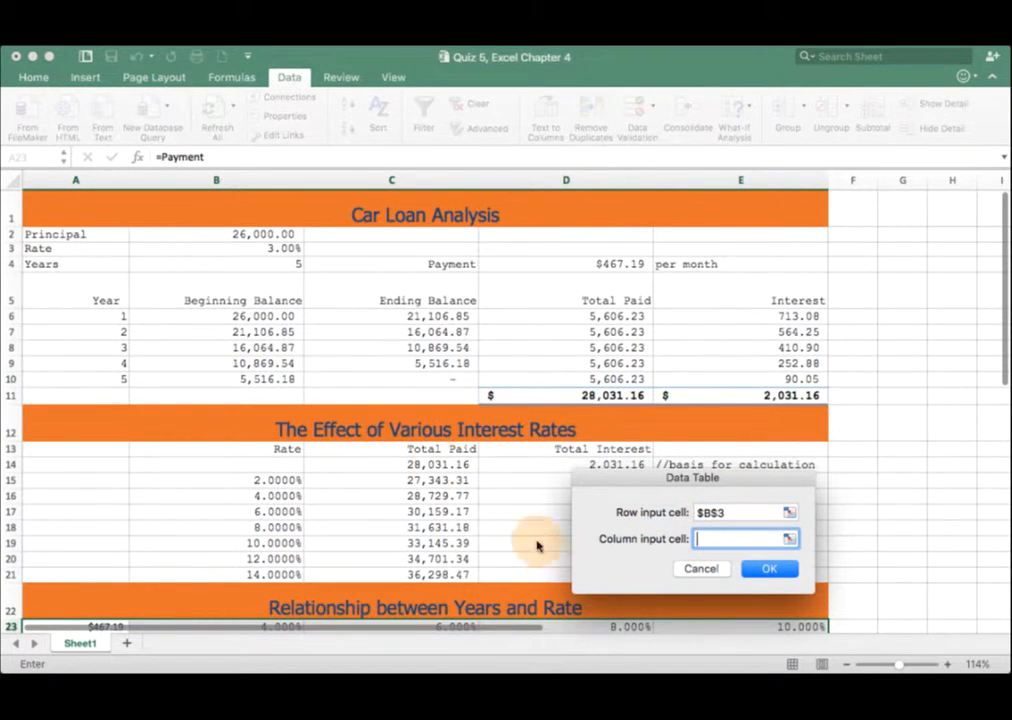
click(260, 264)
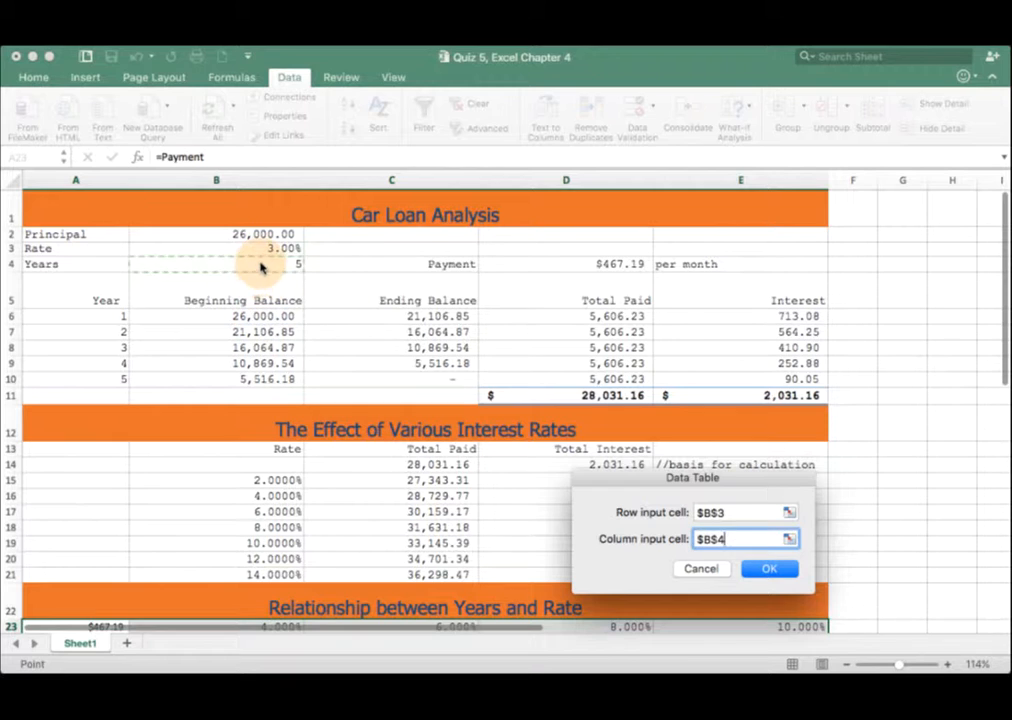
scroll(310, 385, down, 5)
scroll(297, 387, down, 2)
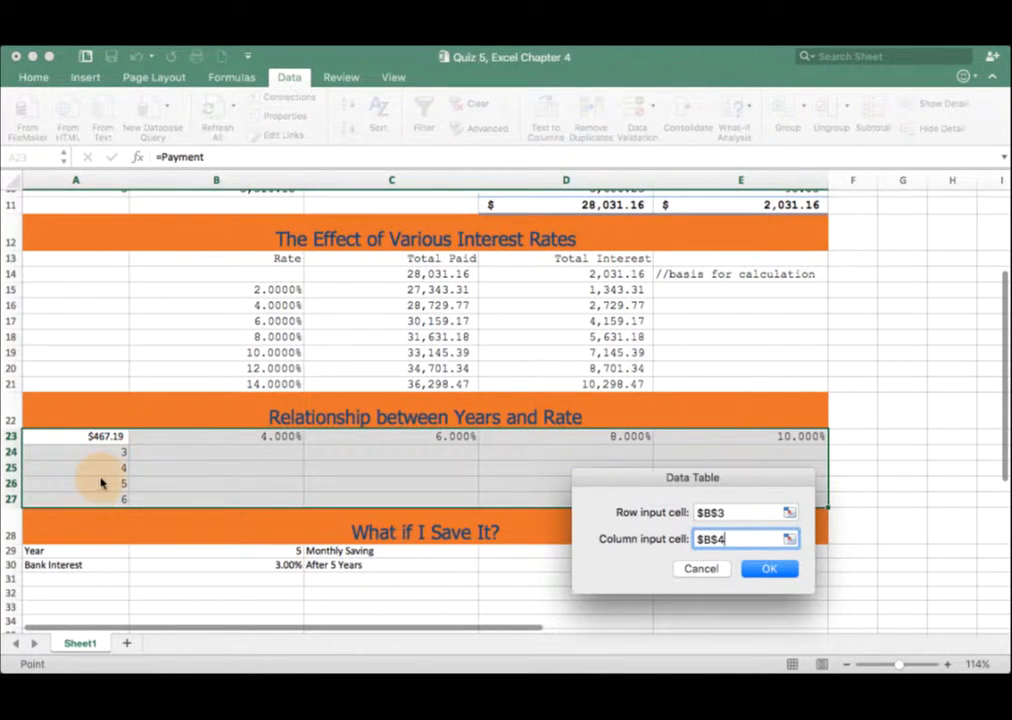
click(766, 571)
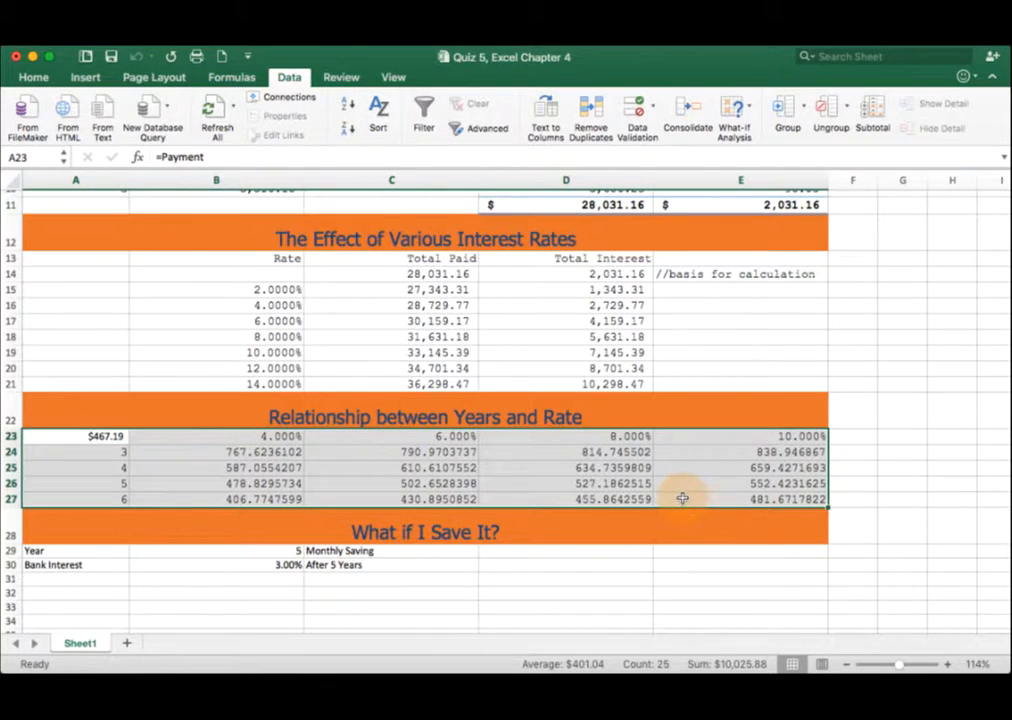
Step: Format the monthly payment results in B24:E27 with the comma style and two decimals
drag(237, 452, 720, 495)
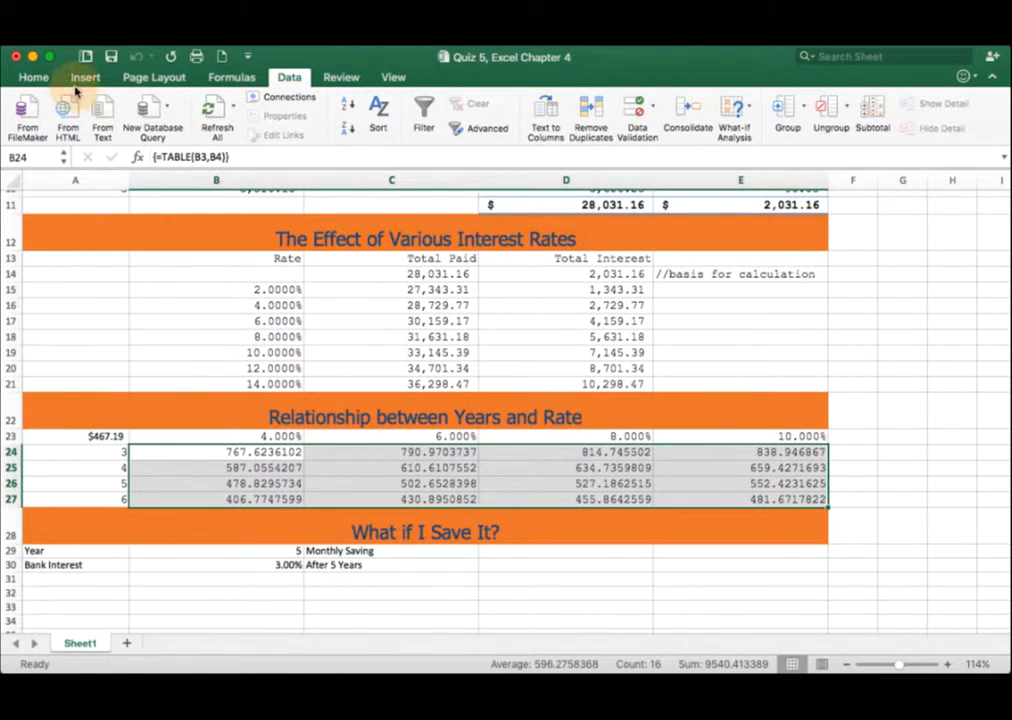
click(33, 77)
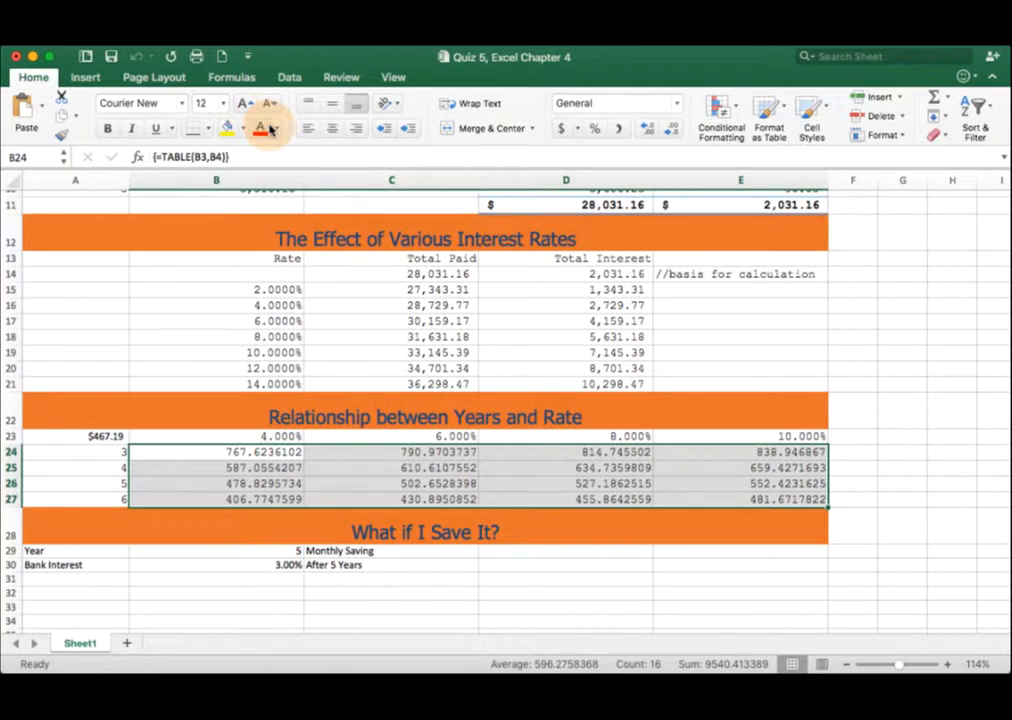
click(620, 131)
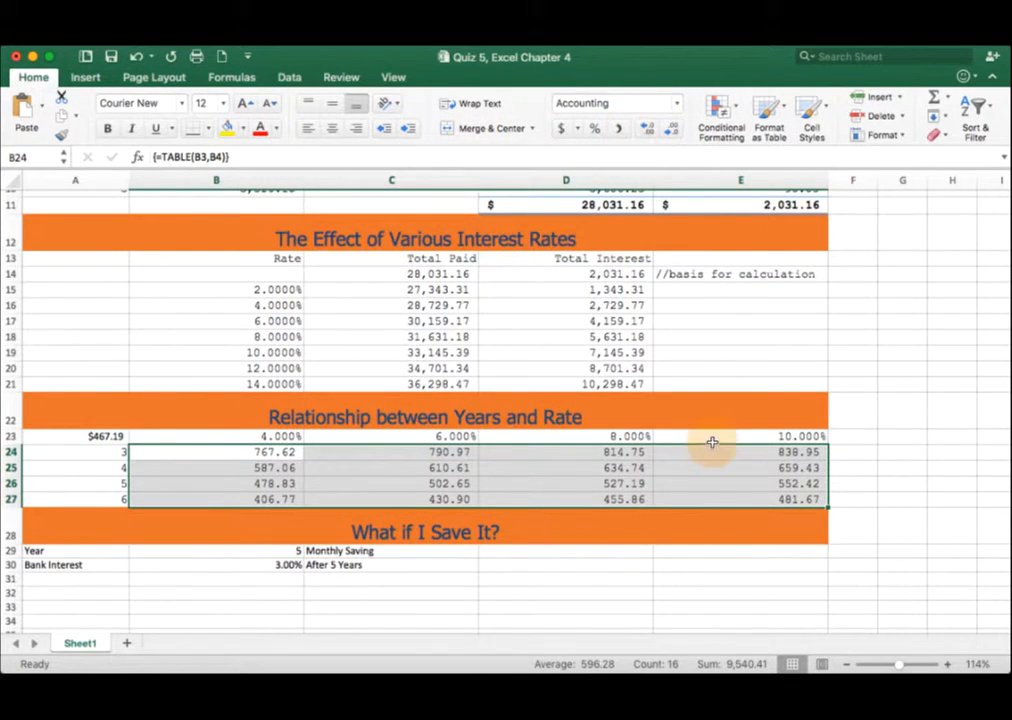
click(772, 483)
drag(757, 451, 247, 497)
click(240, 498)
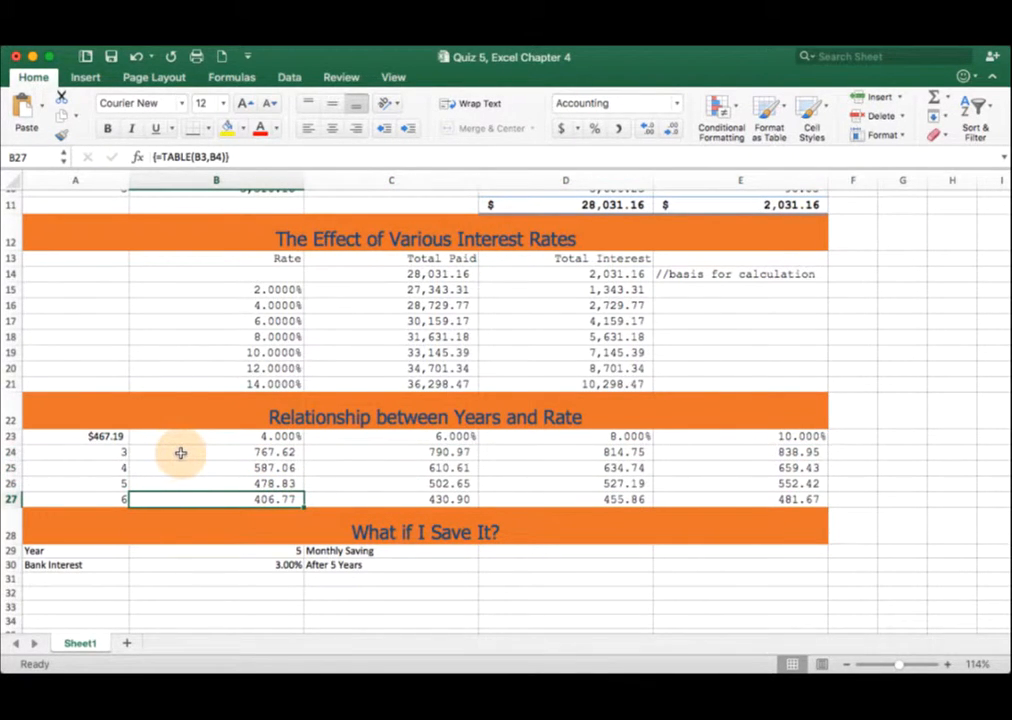
Step: Highlight the basis-for-calculation cells C14:D14 and the corner cell A23 with a yellow fill
drag(321, 276, 552, 275)
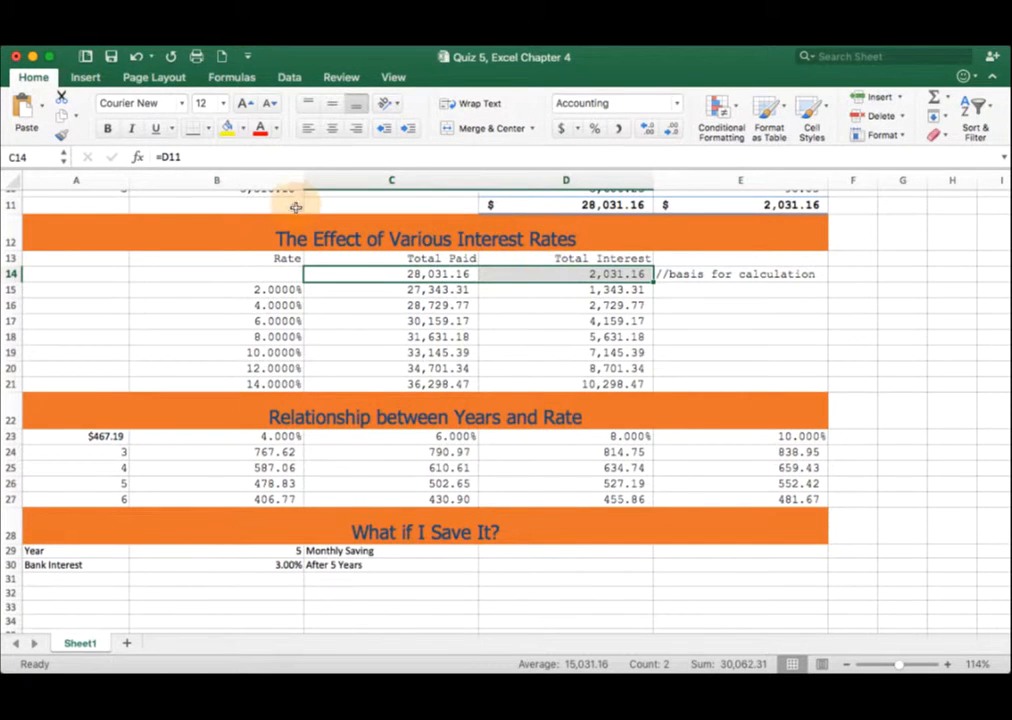
click(227, 128)
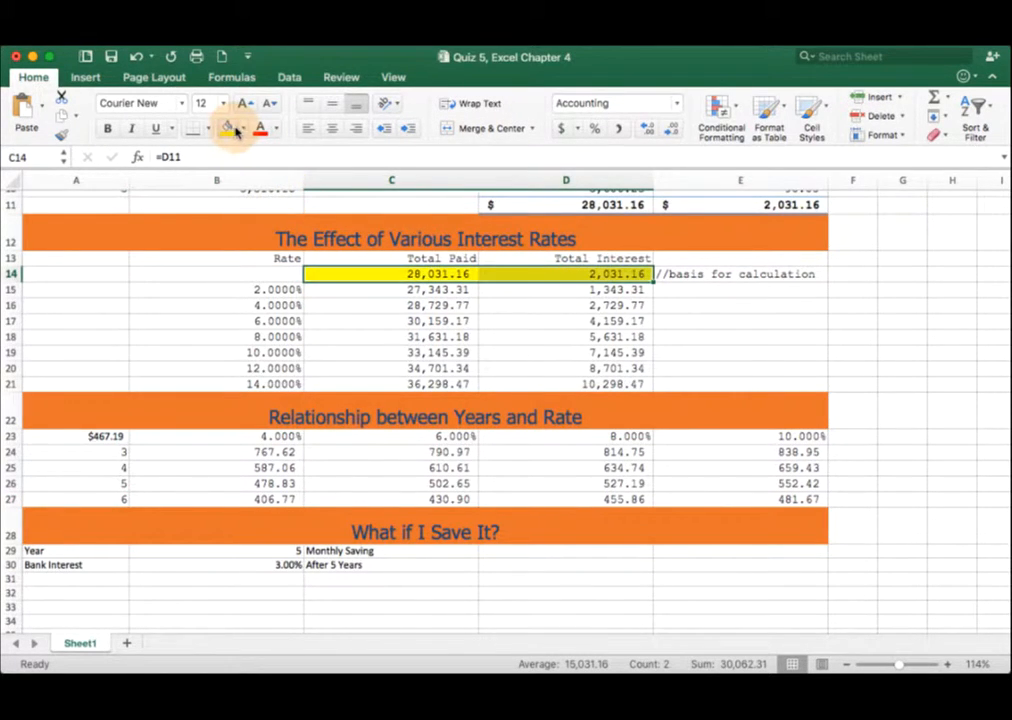
click(86, 438)
click(229, 131)
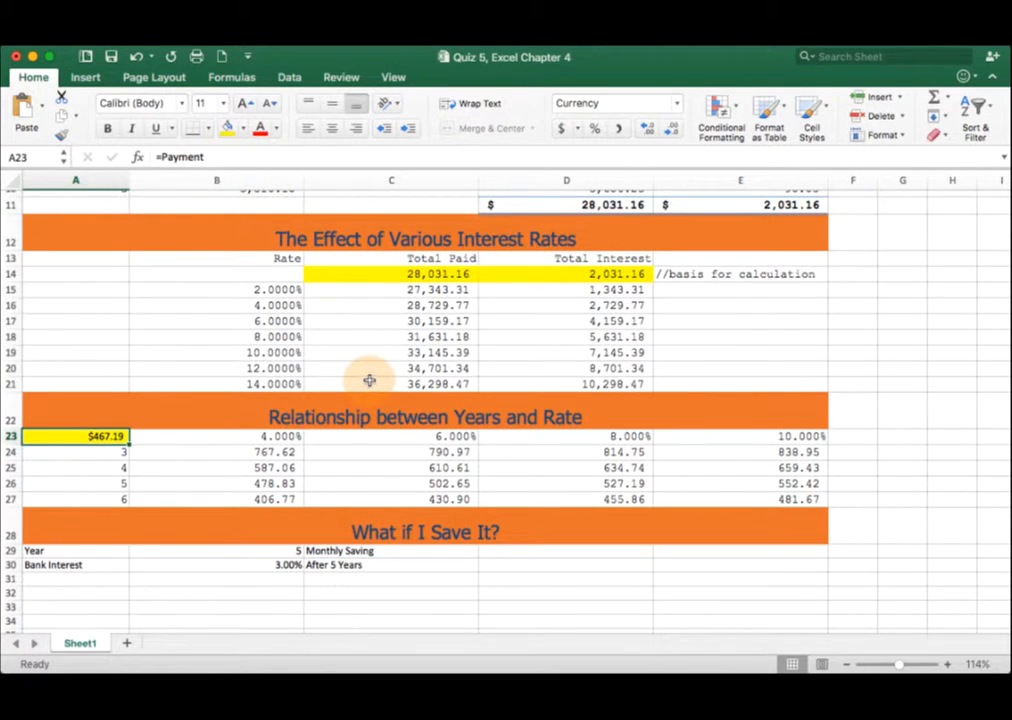
click(370, 382)
click(384, 270)
drag(510, 274, 393, 279)
click(703, 279)
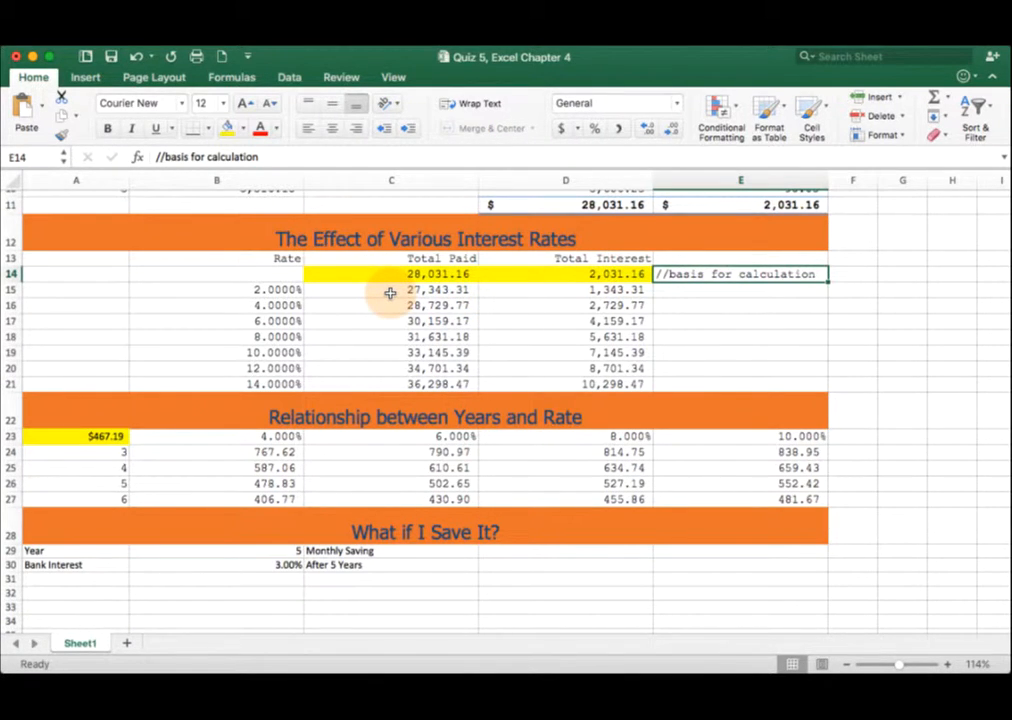
Step: Apply a light blue fill to the data tables' input values in B15:B21, B23:E23 and A24:A27
drag(253, 289, 241, 384)
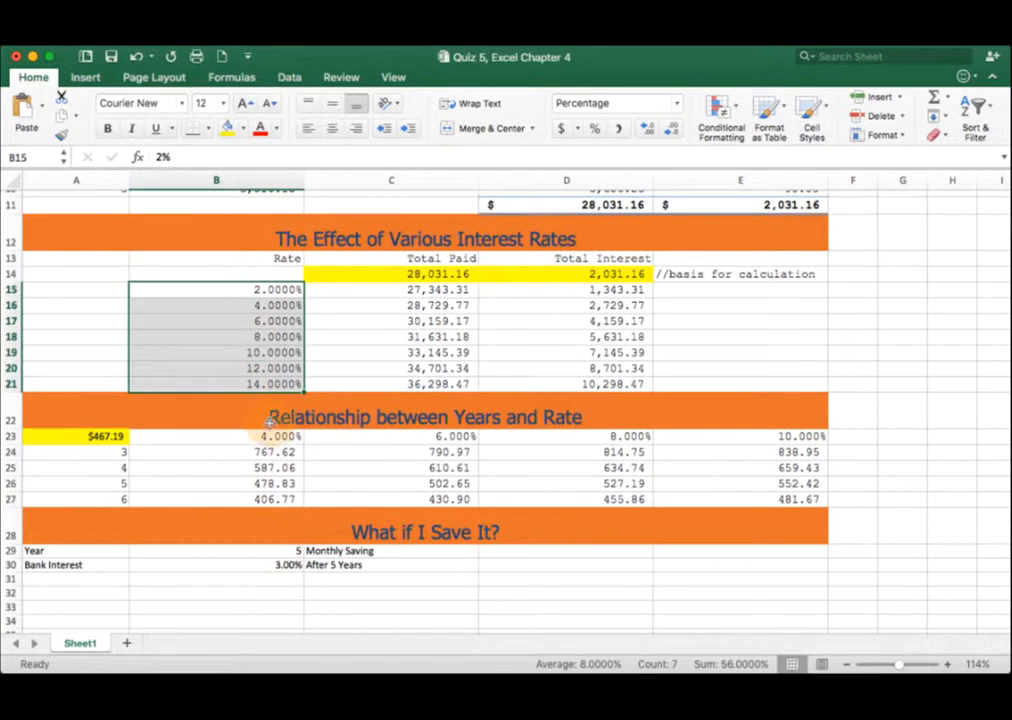
drag(286, 437, 660, 437)
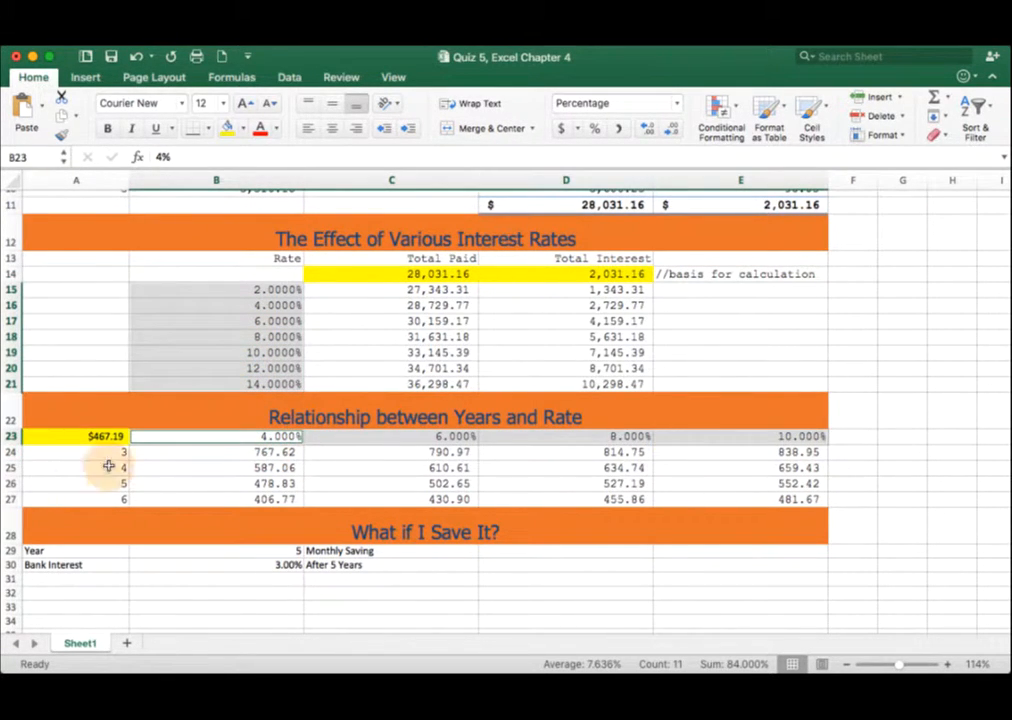
drag(117, 452, 117, 499)
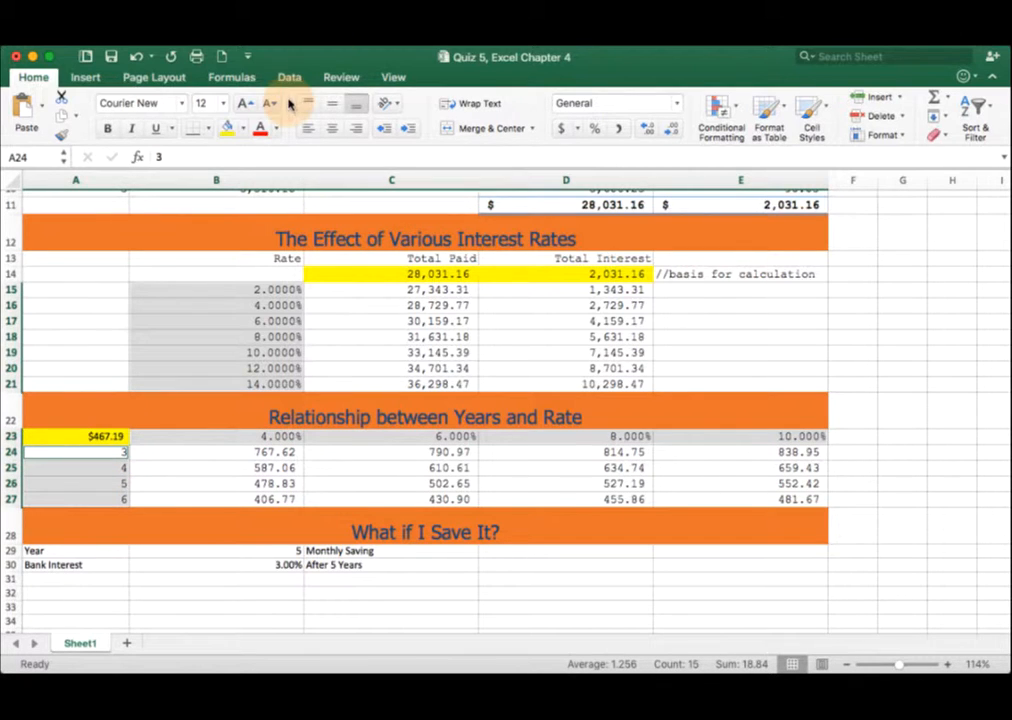
click(242, 128)
click(250, 159)
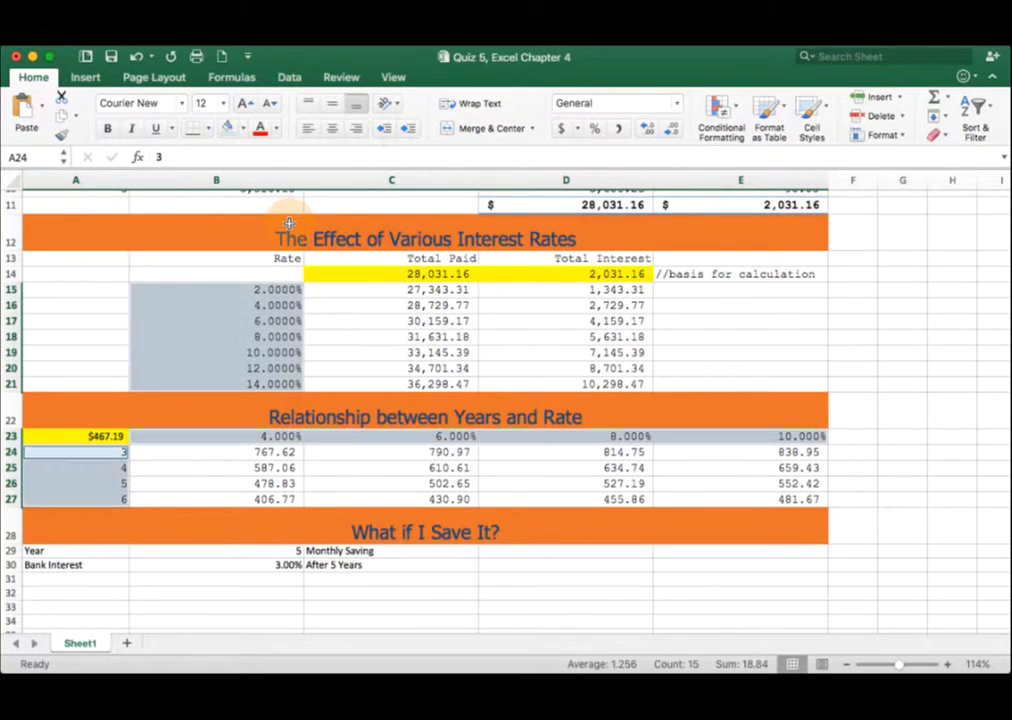
click(395, 336)
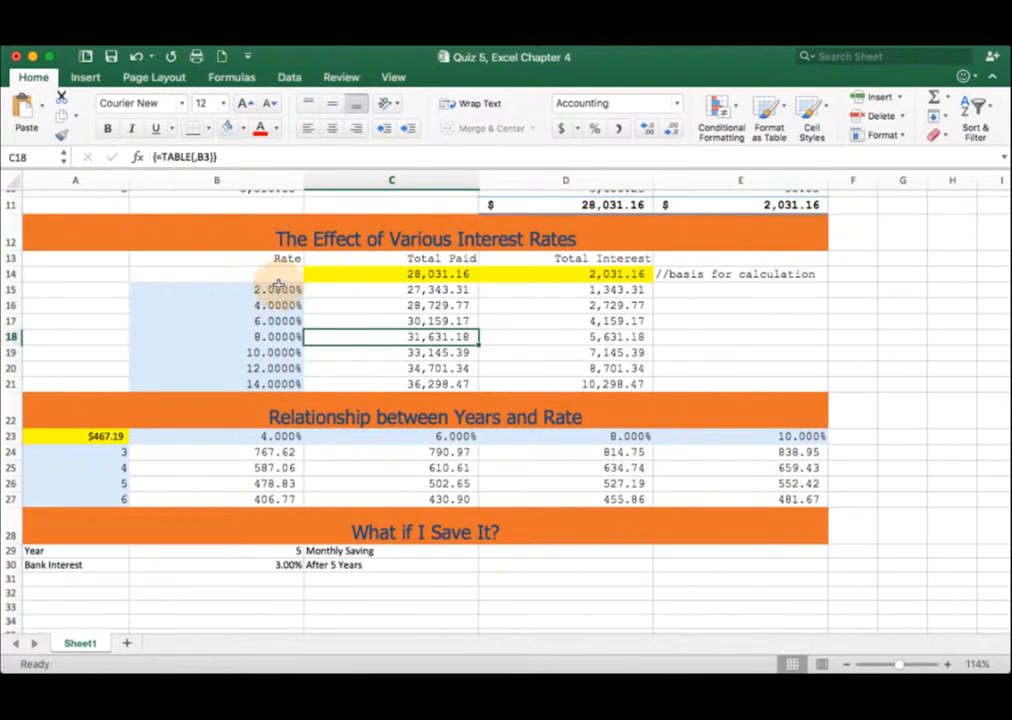
Step: Review both data tables, comparing the blue input values, the yellow basis cells and the calculated result ranges
drag(272, 289, 273, 380)
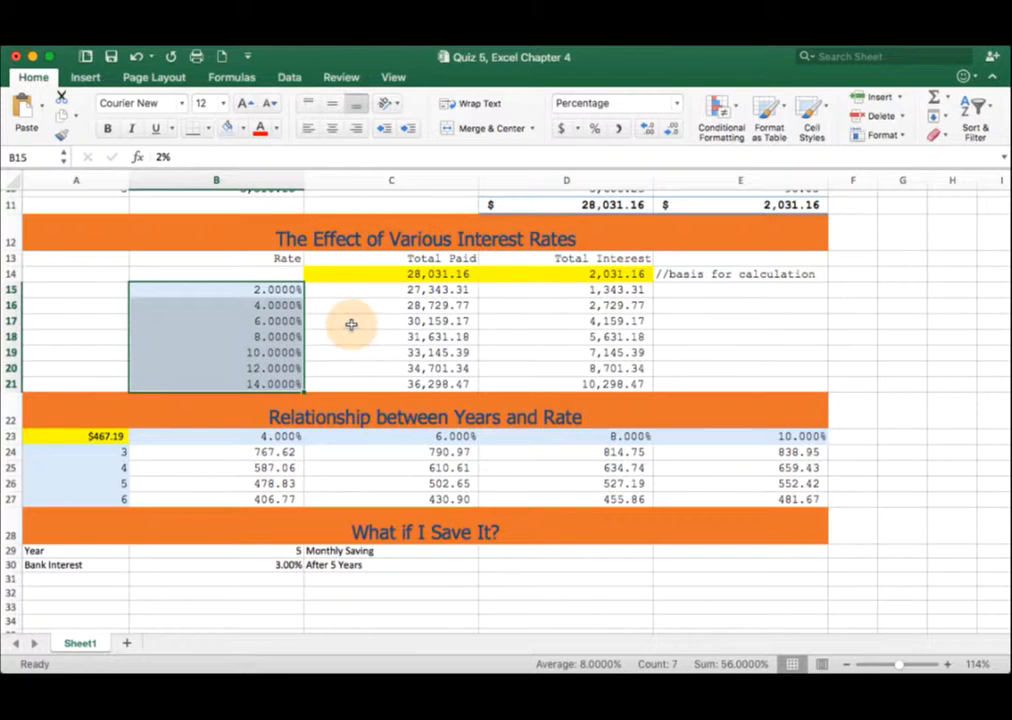
click(372, 275)
drag(377, 273, 430, 275)
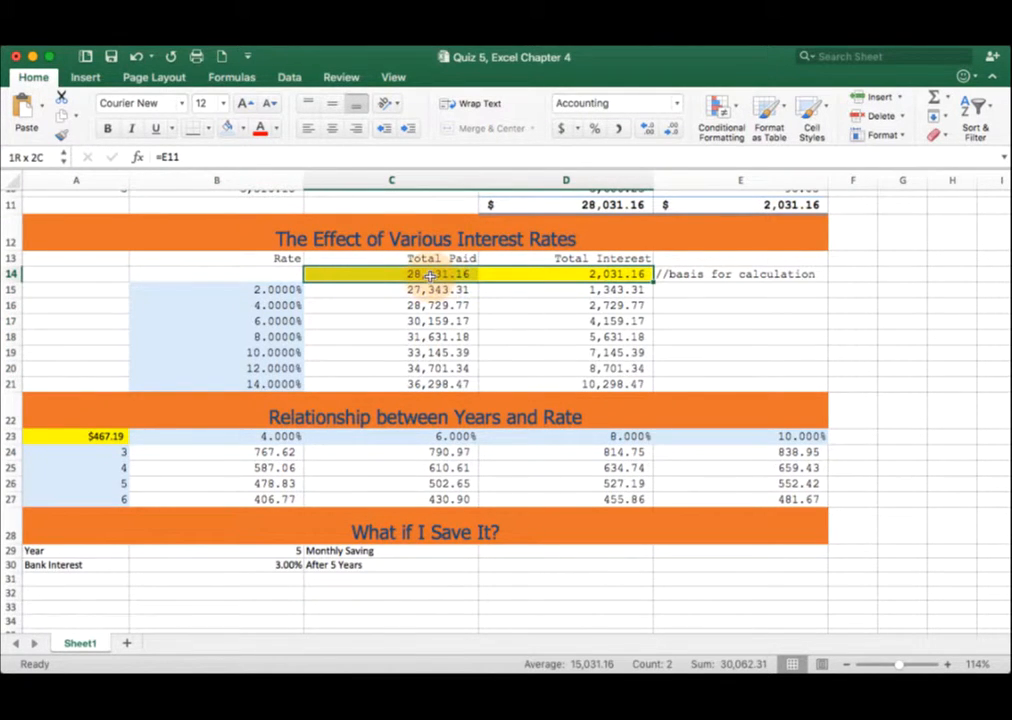
click(115, 436)
drag(400, 290, 610, 368)
drag(290, 452, 757, 502)
click(757, 500)
scroll(757, 500, down, 1)
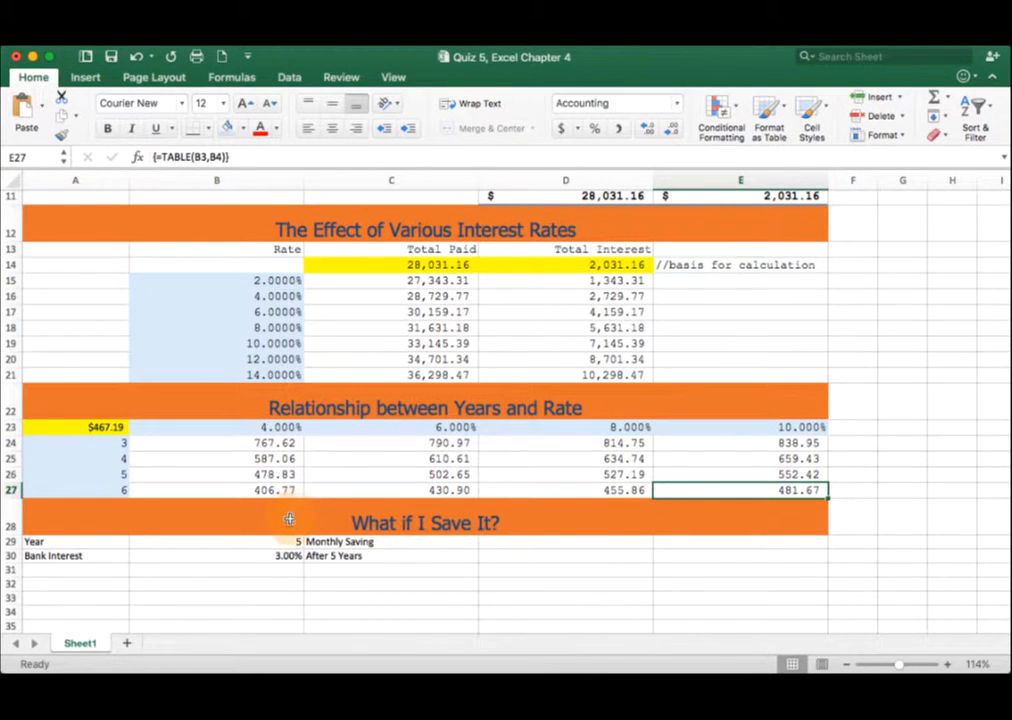
Step: Examine the What if I Save It? section, including the formulas in its Year and Bank Interest cells, B29 and B30
drag(267, 518, 268, 553)
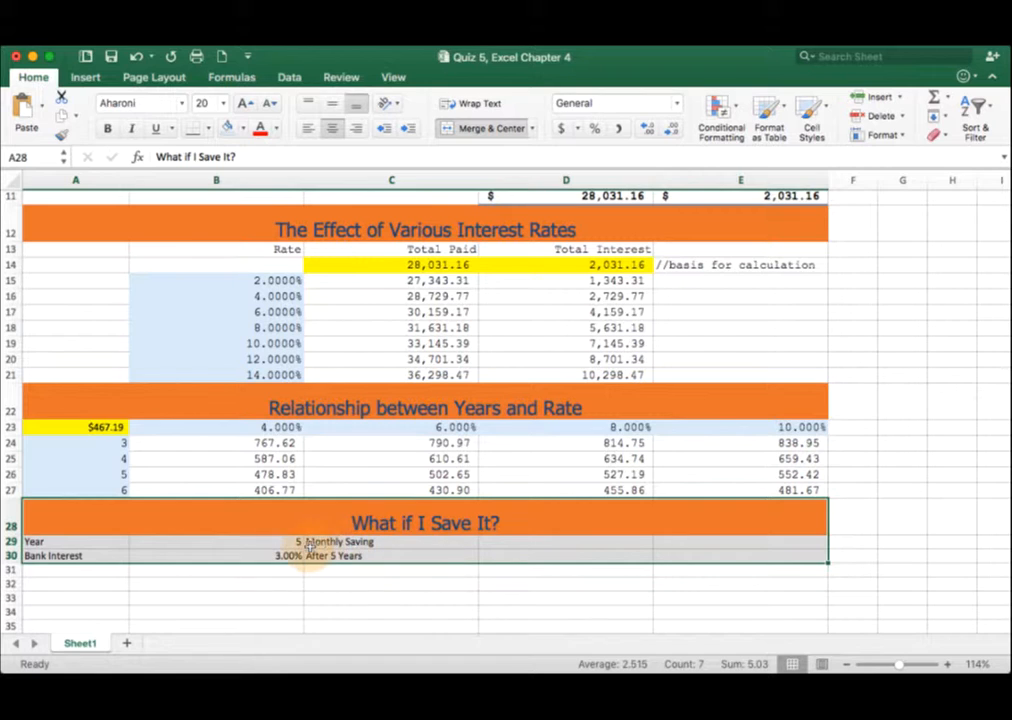
click(521, 552)
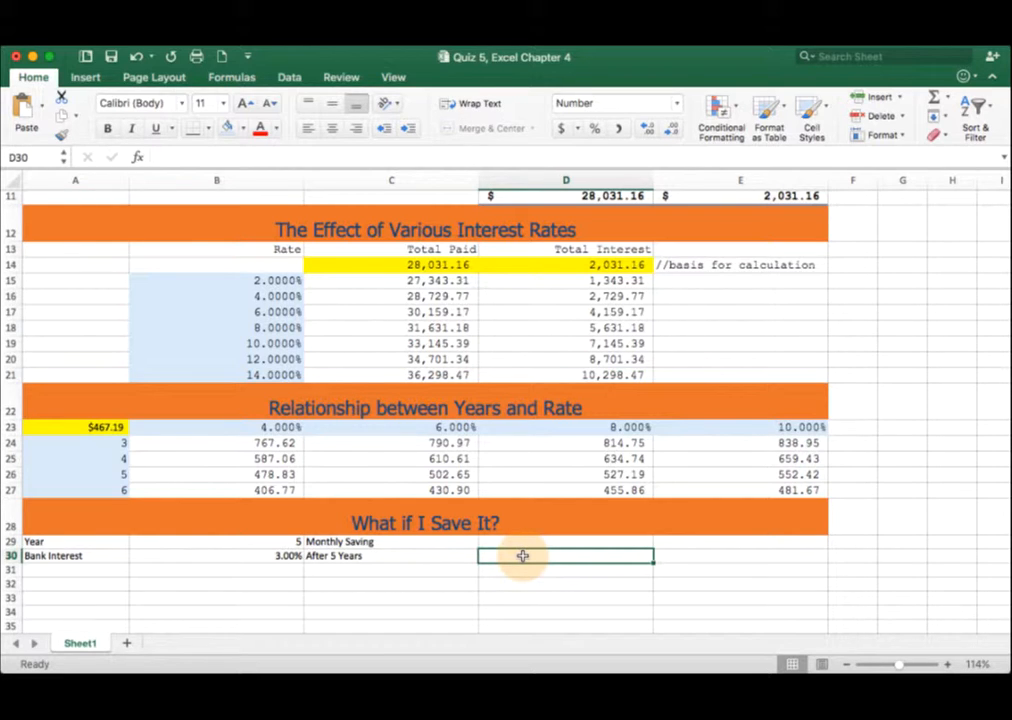
drag(515, 513, 496, 552)
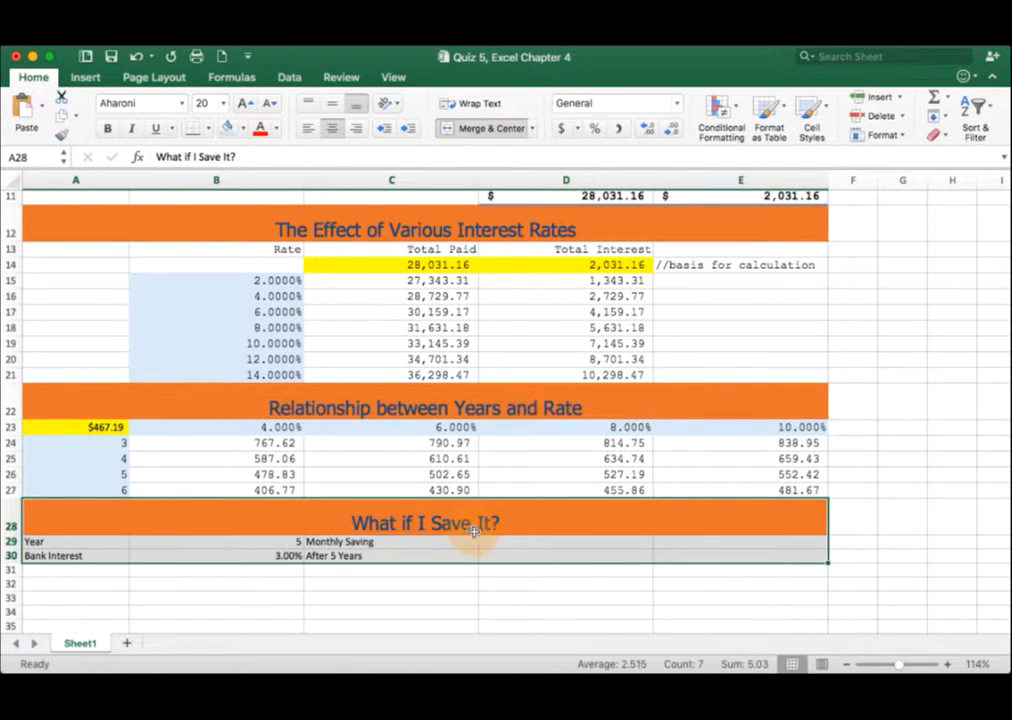
scroll(490, 525, up, 2)
scroll(480, 535, down, 3)
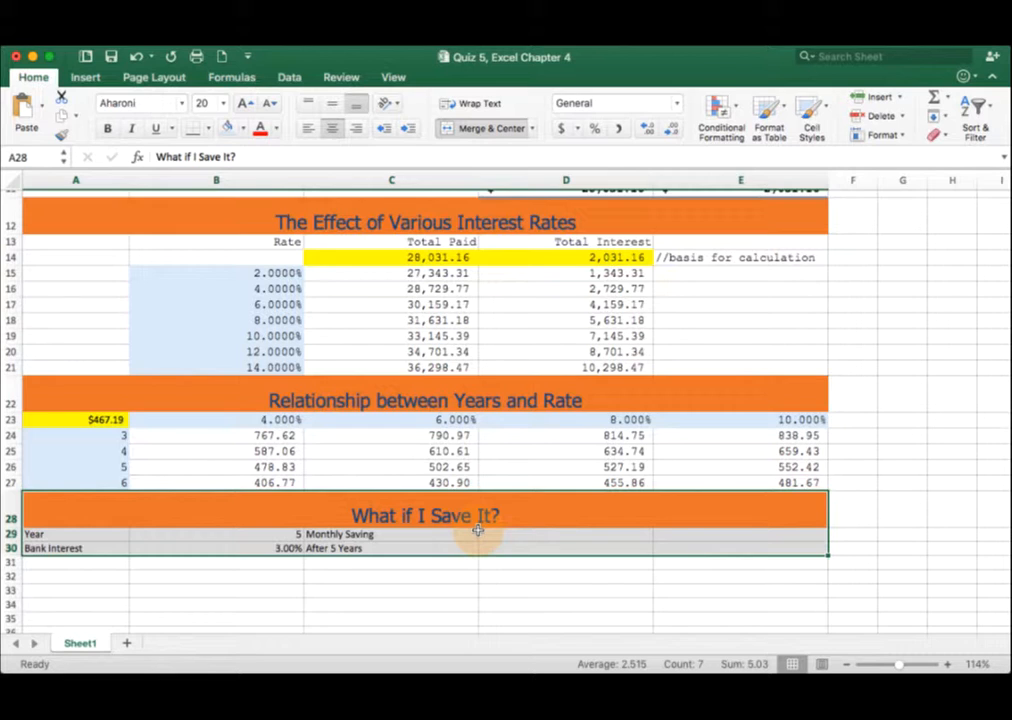
scroll(478, 531, up, 3)
scroll(481, 533, down, 2)
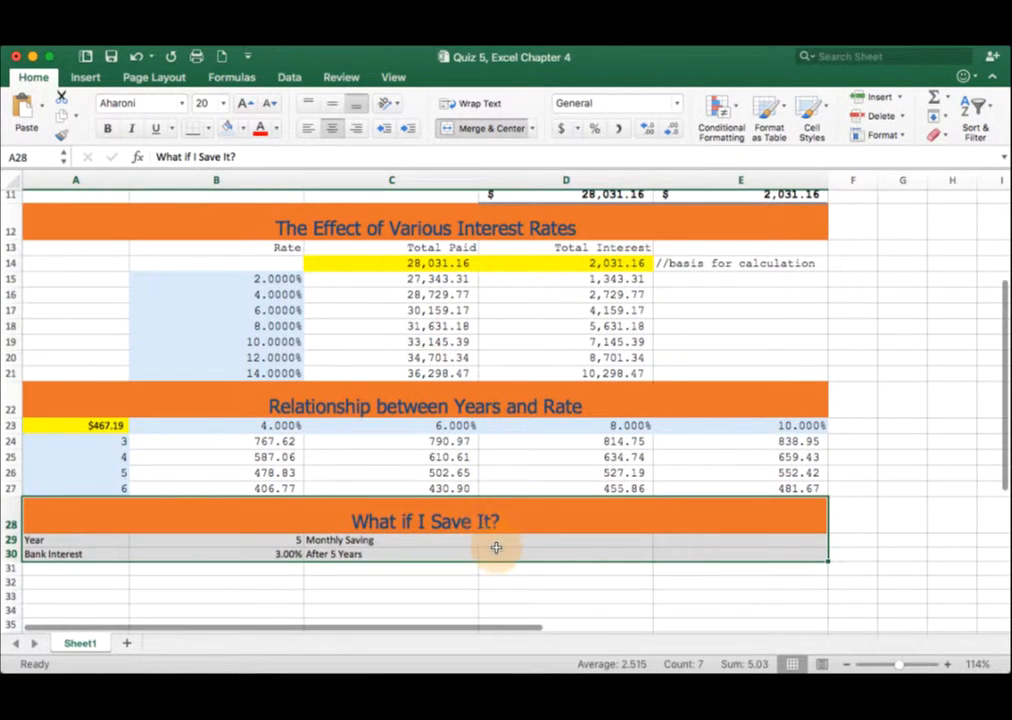
click(496, 545)
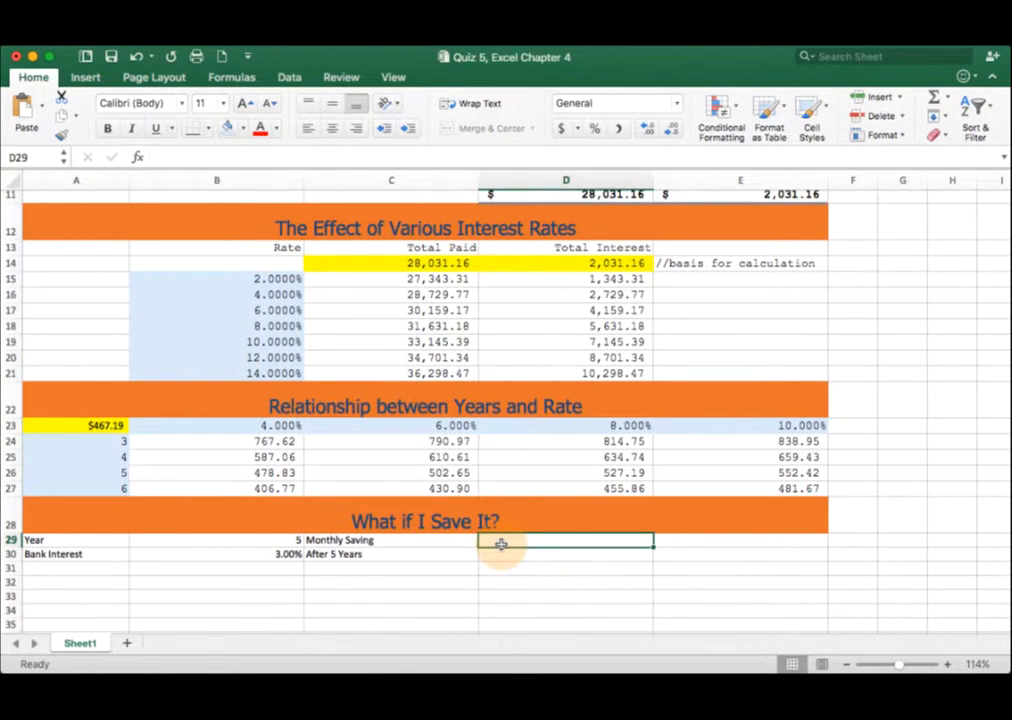
click(272, 540)
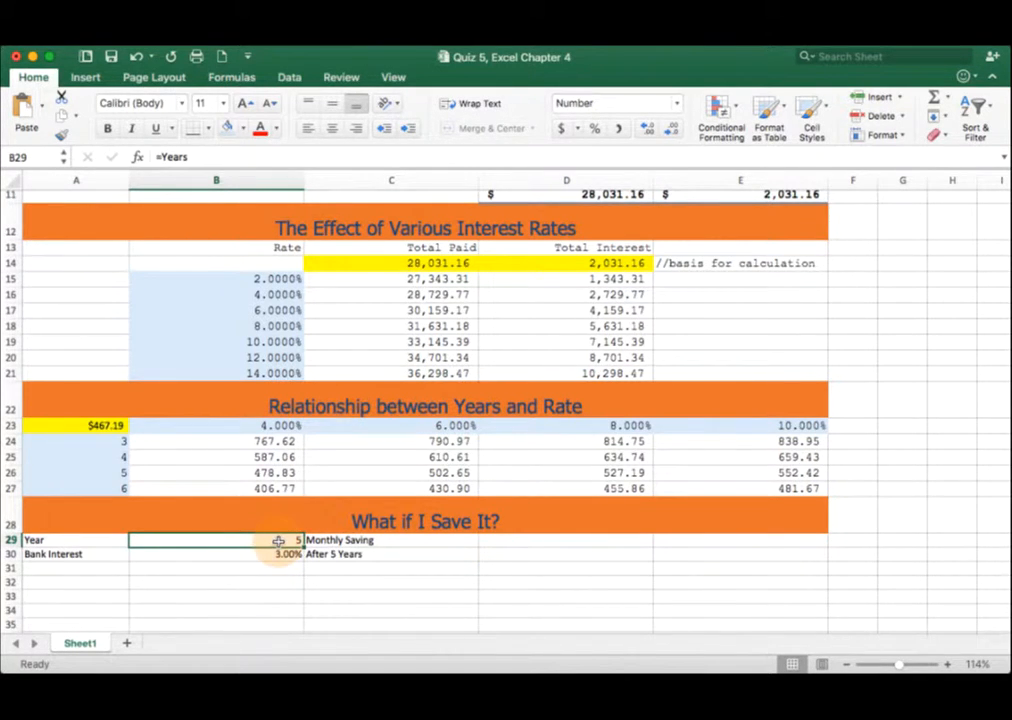
click(272, 550)
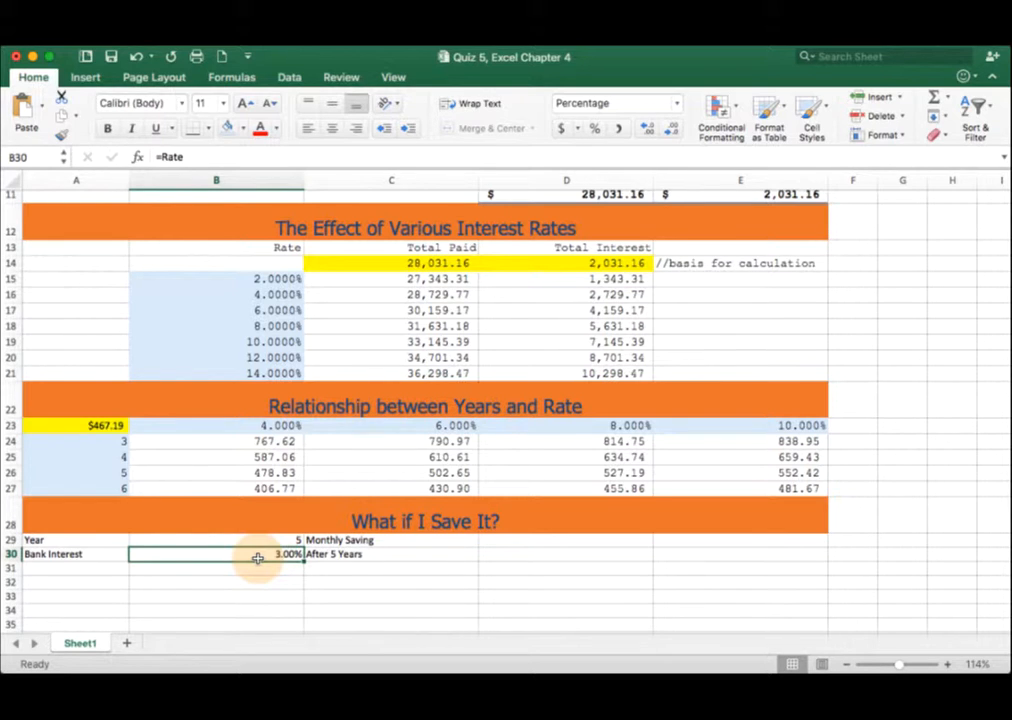
Step: Enter the formula =Payment in the Monthly Saving cell D29
click(517, 540)
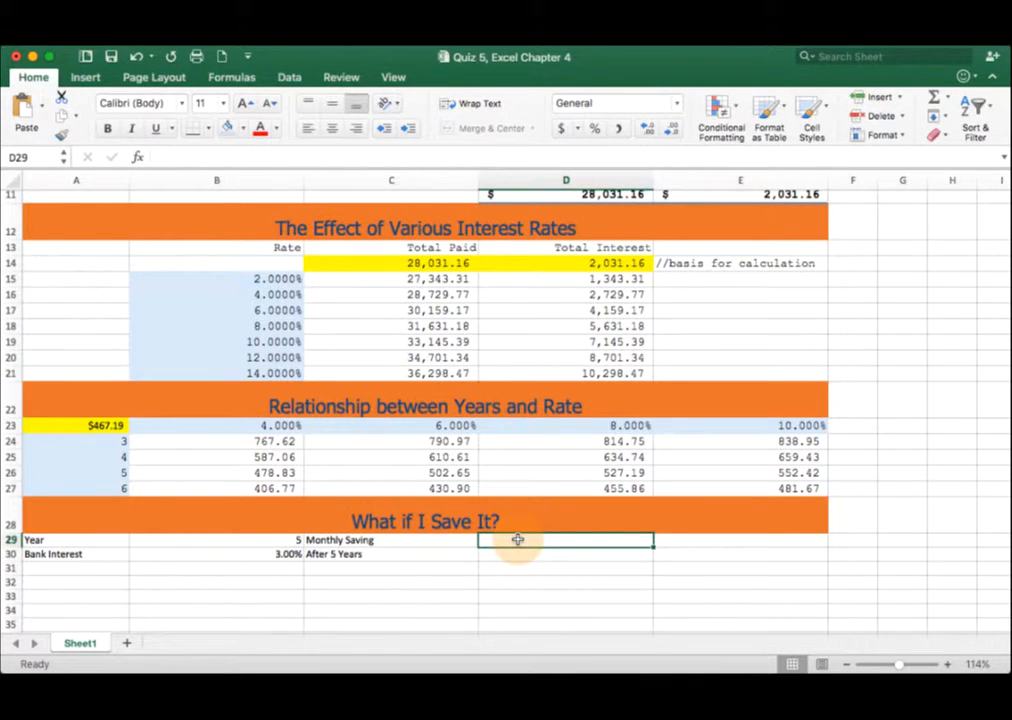
text(=)
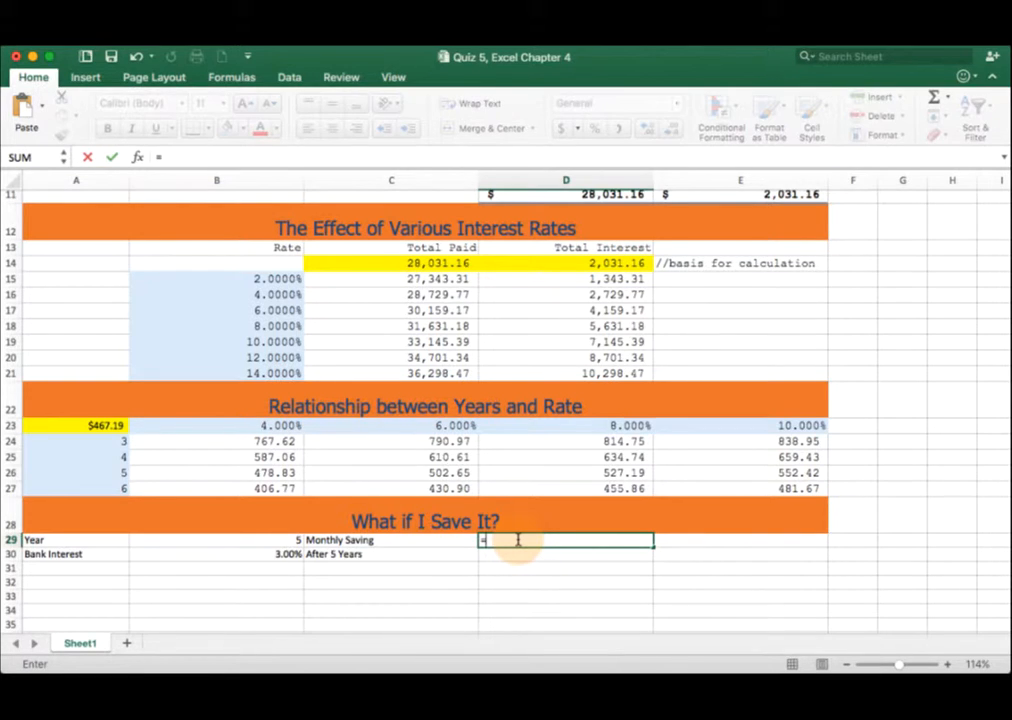
text(payment)
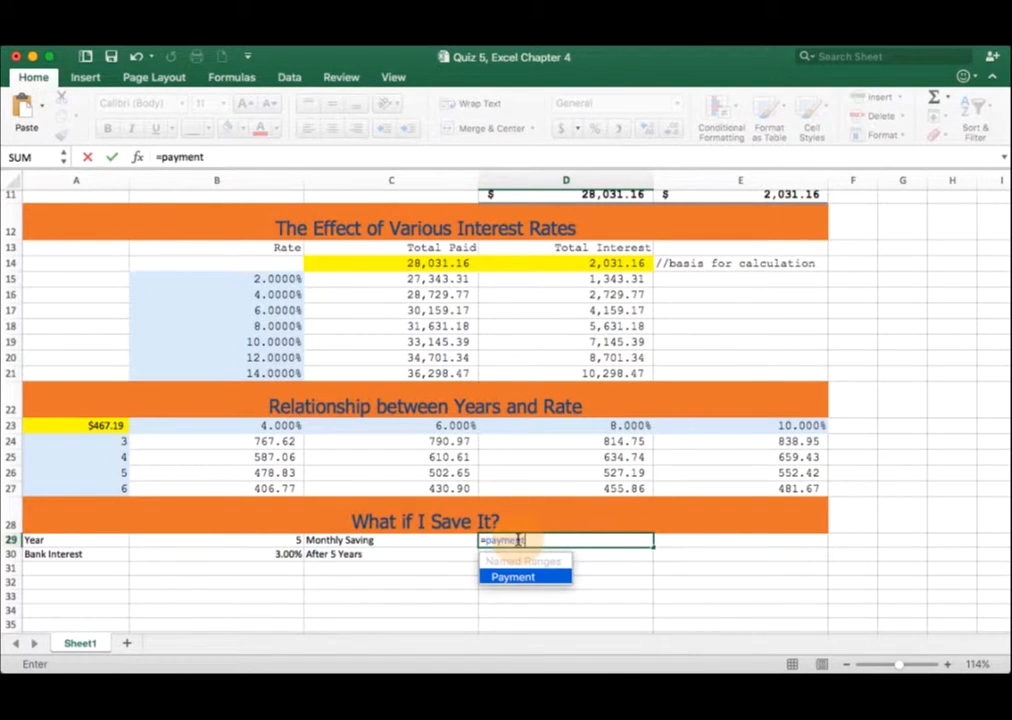
key(Return)
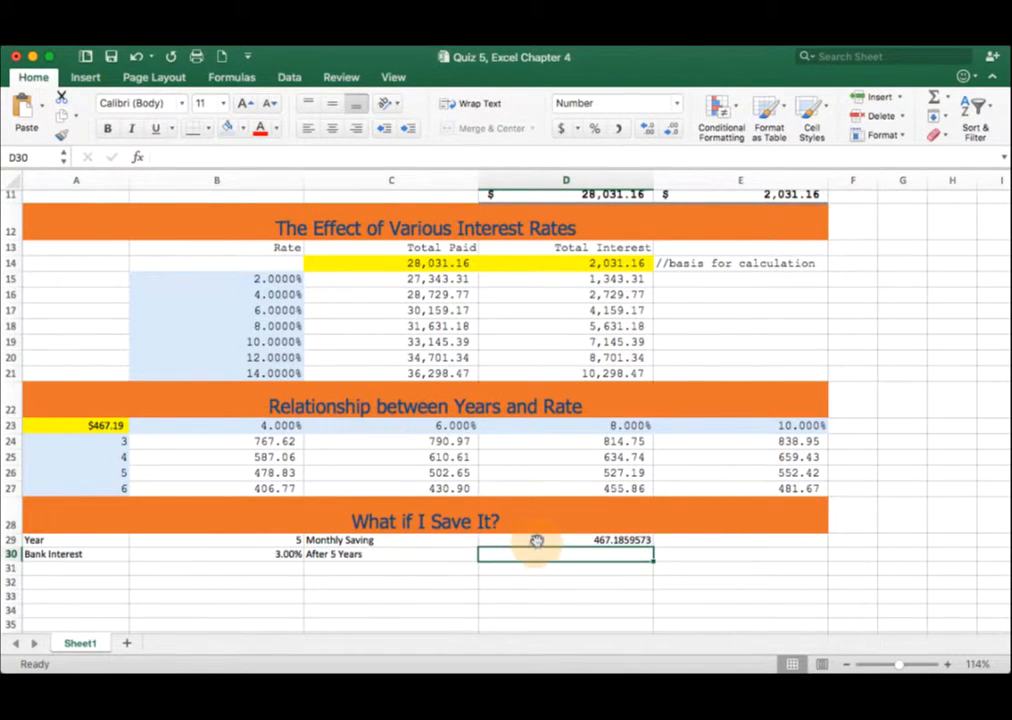
Step: Apply the comma number style to the Monthly Saving and After 5 Years value cells, D29:D30
click(538, 540)
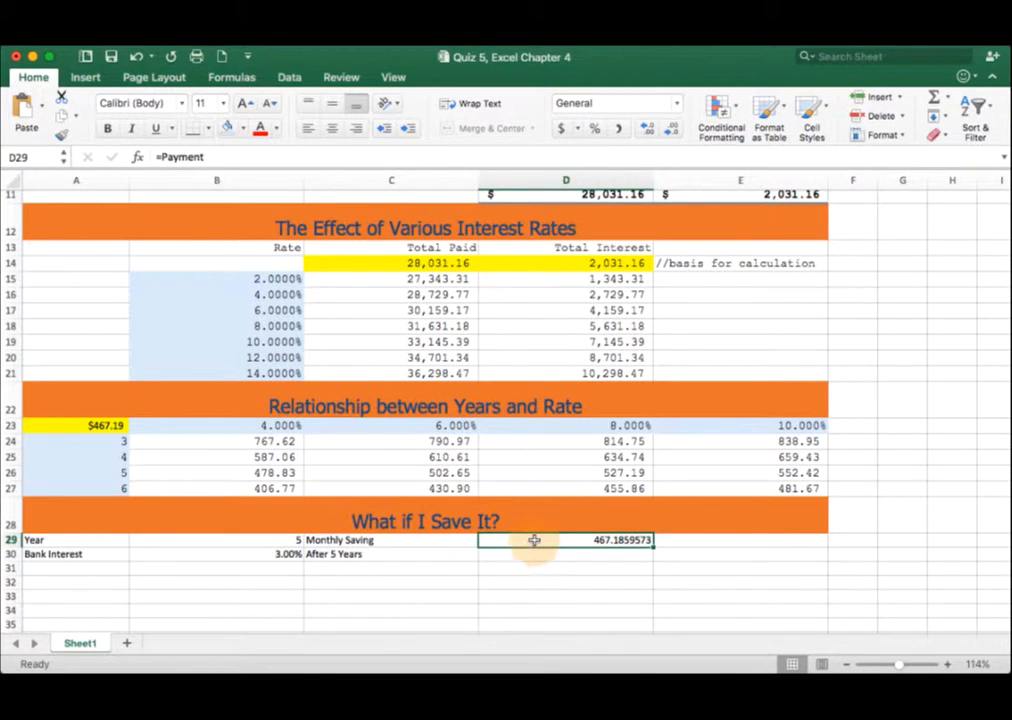
drag(535, 540, 533, 556)
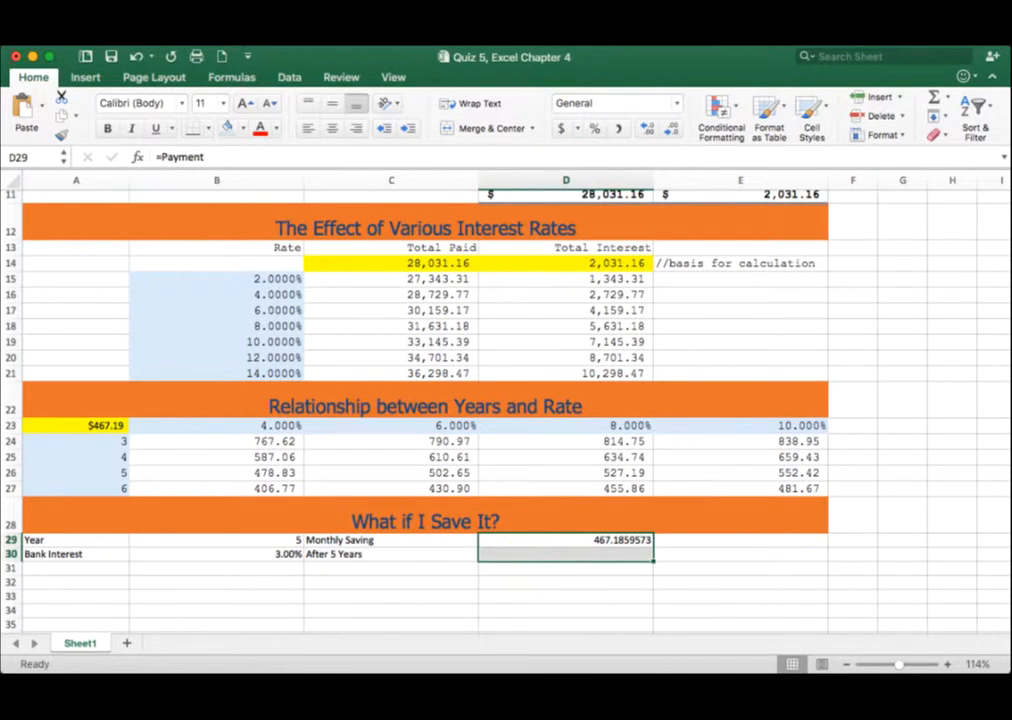
click(618, 128)
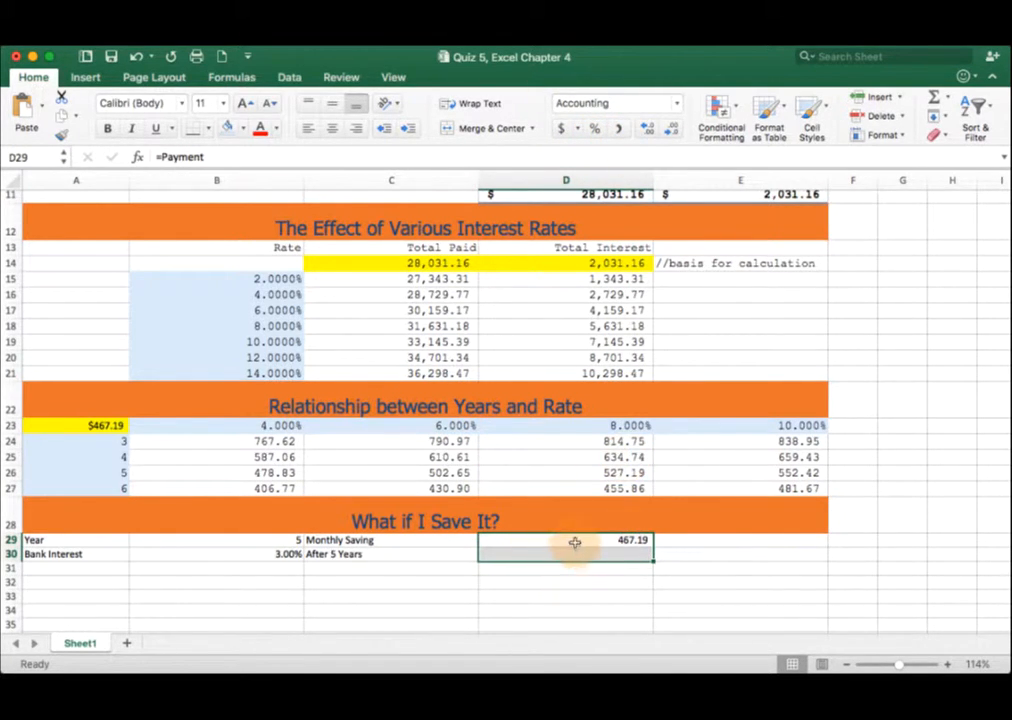
click(575, 540)
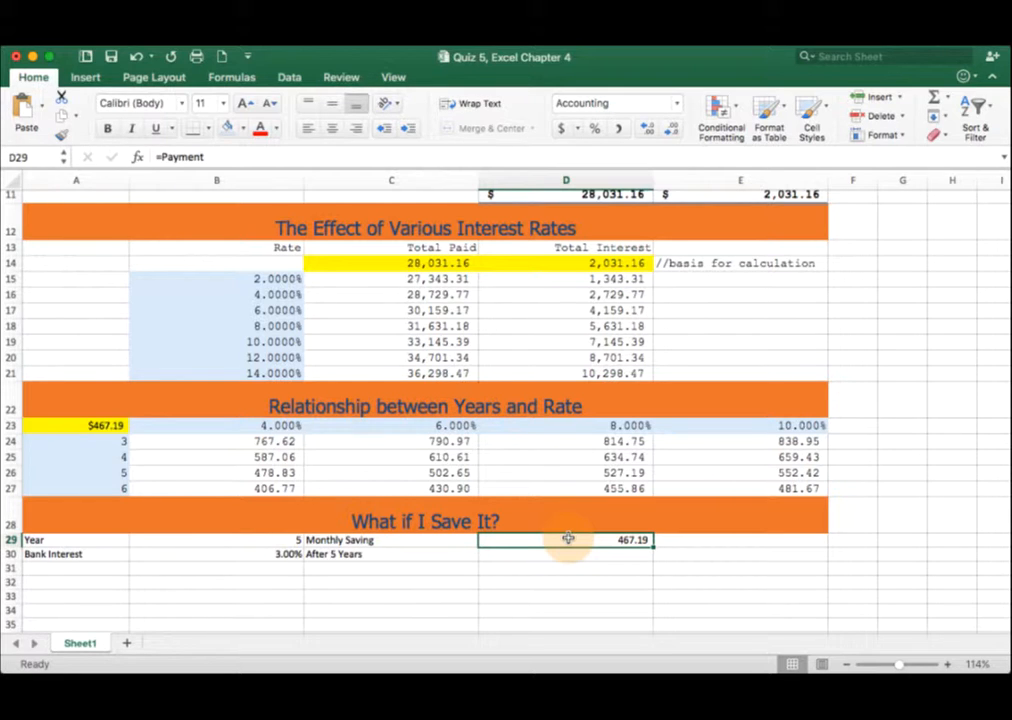
Step: Build the After 5 Years future value formula in D30 as =fv(B30/12, B29*12, D29)
key(Return)
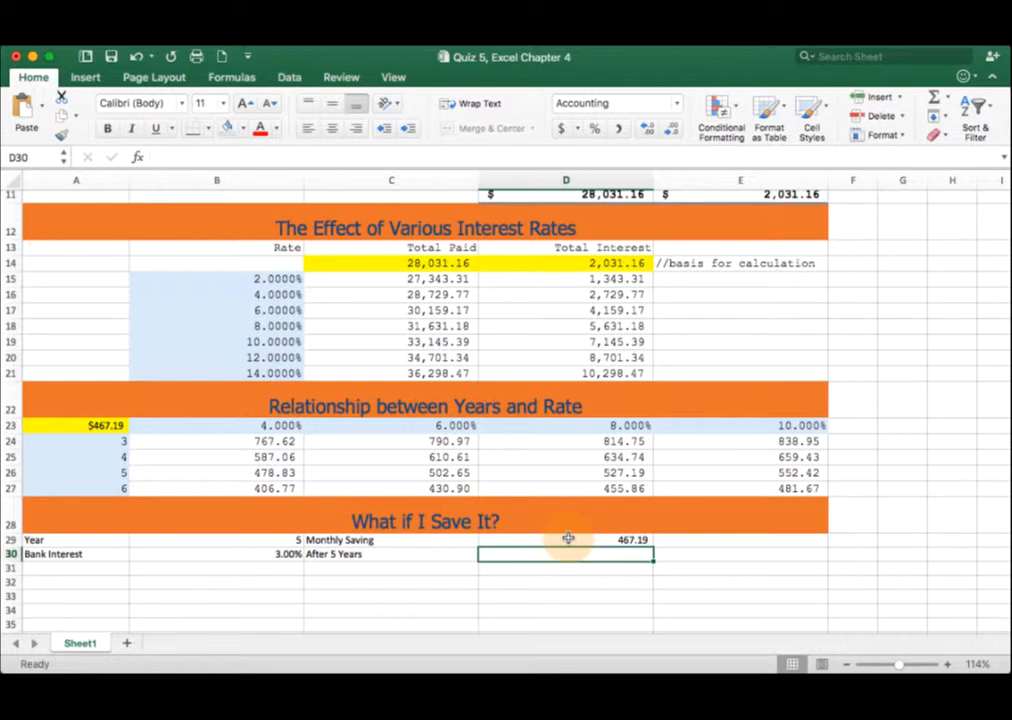
text(=fv()
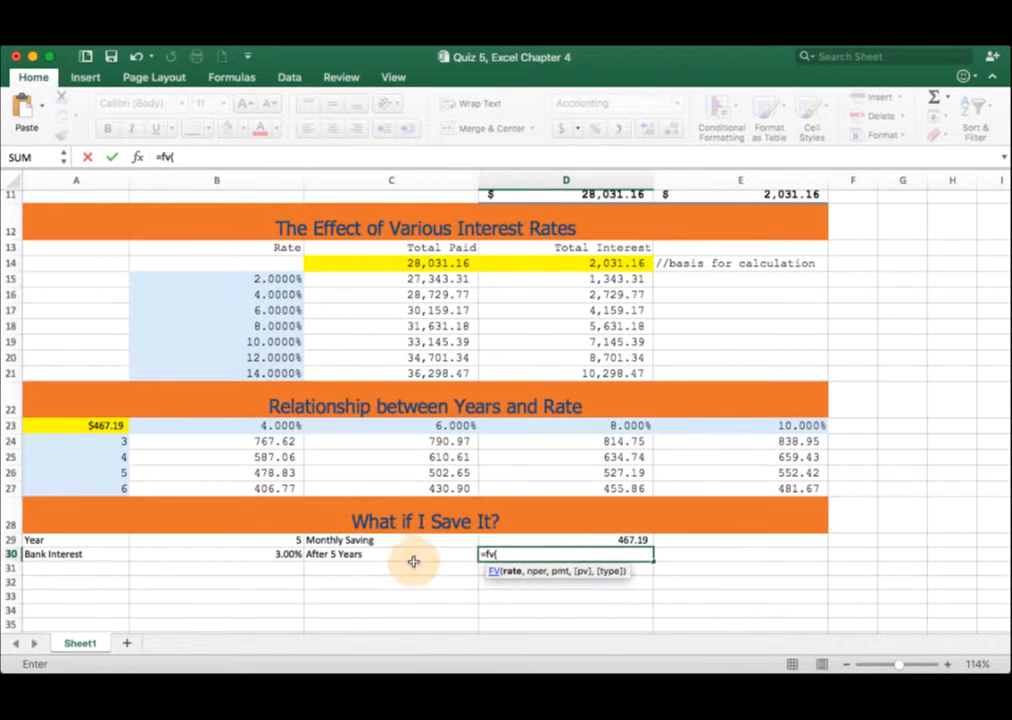
click(270, 554)
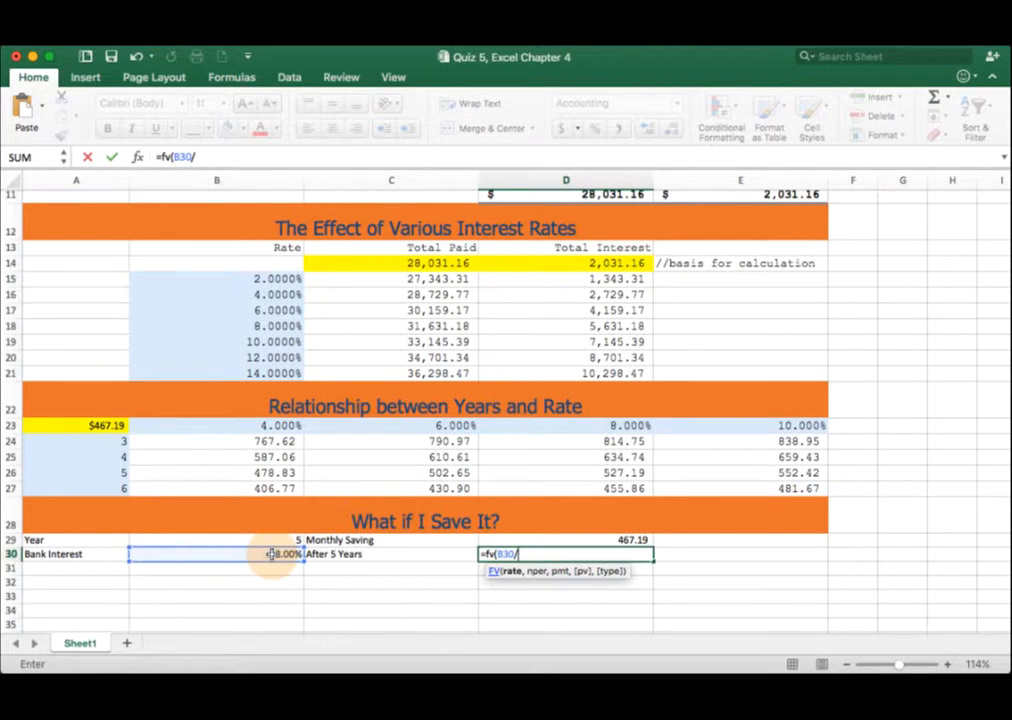
text(/12,)
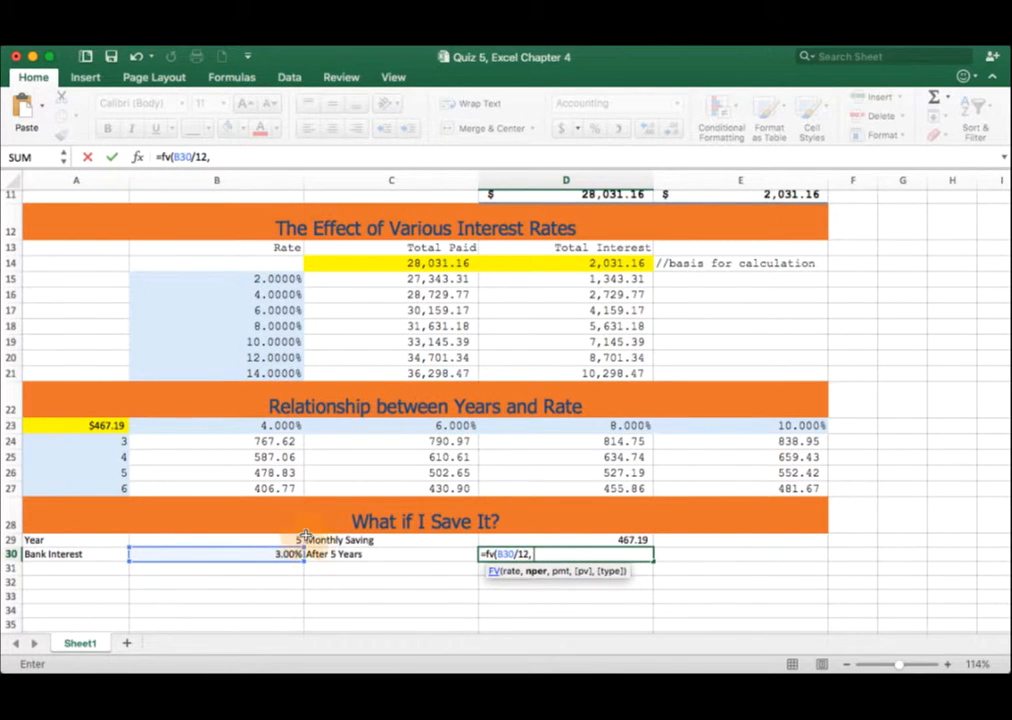
click(284, 540)
text(*)
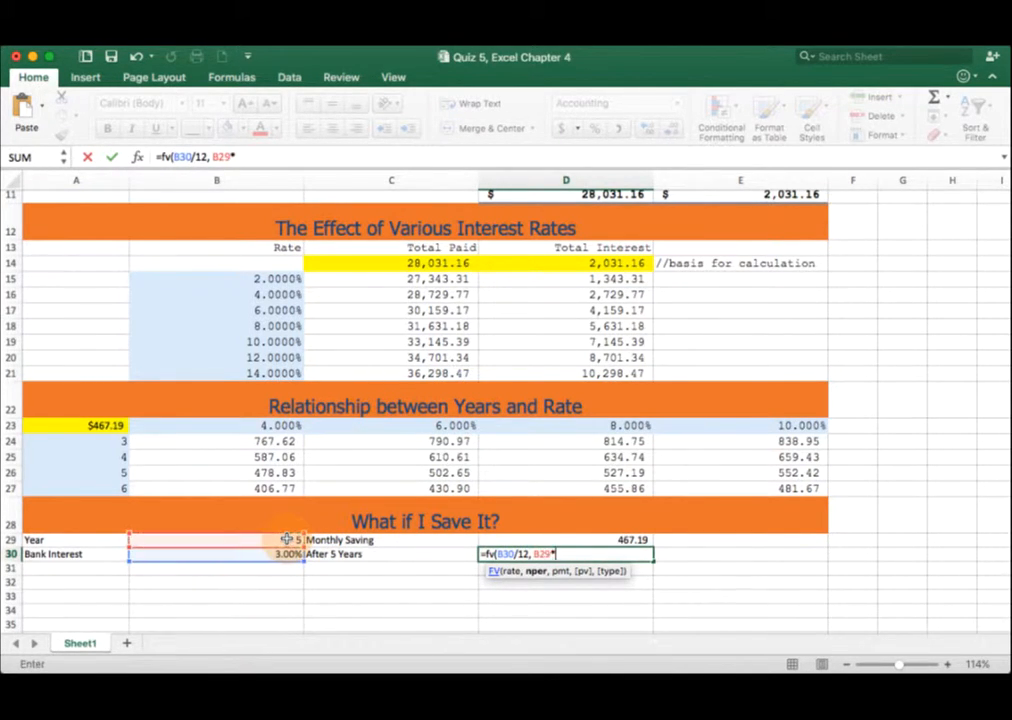
text(12,)
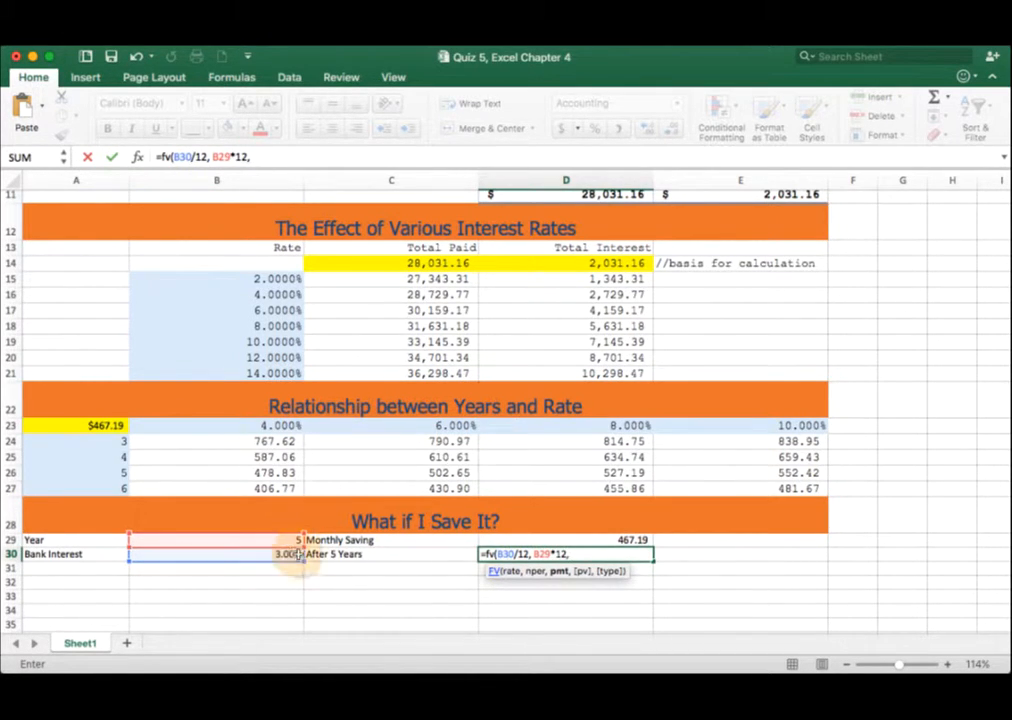
drag(497, 554, 563, 555)
click(585, 554)
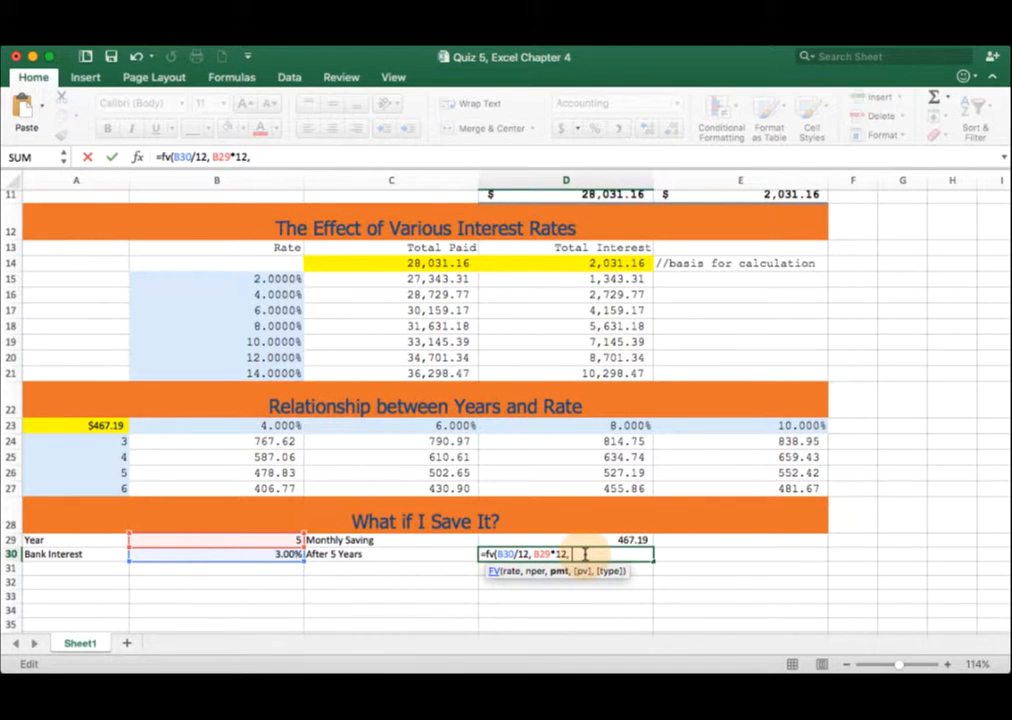
click(595, 540)
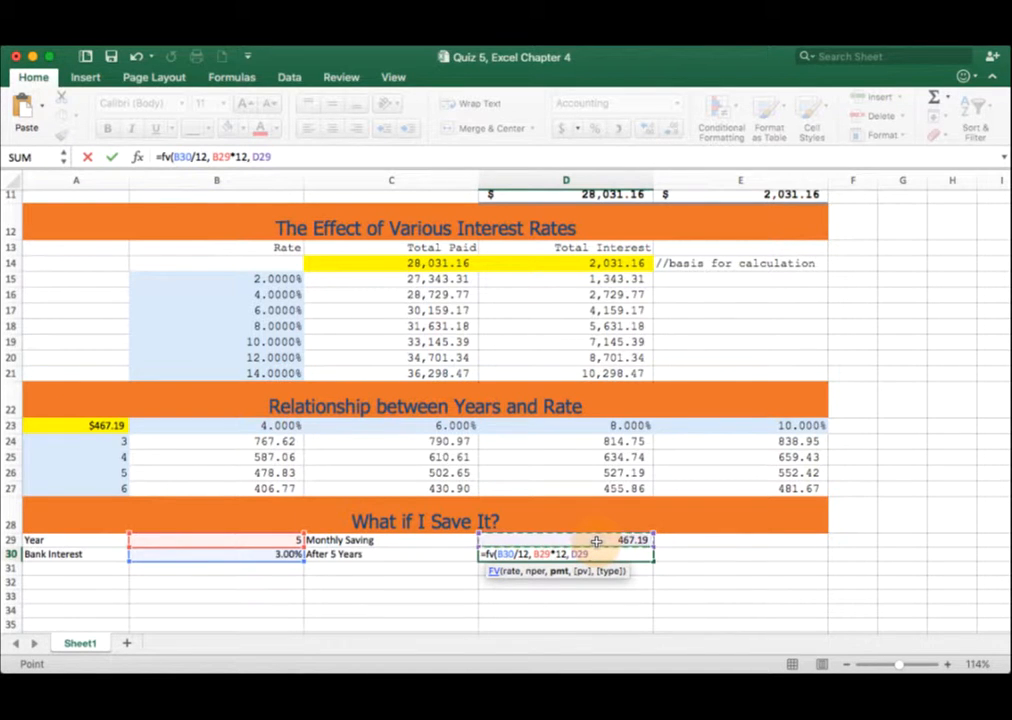
text())
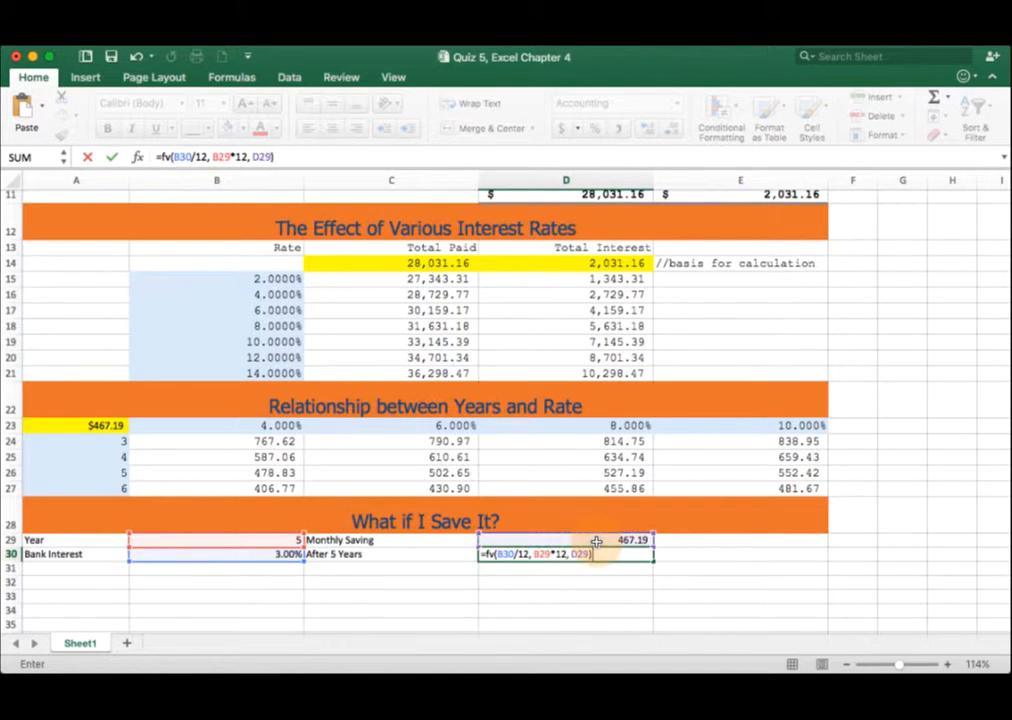
Step: Add a minus sign before the FV function in D30 and commit the formula
click(159, 157)
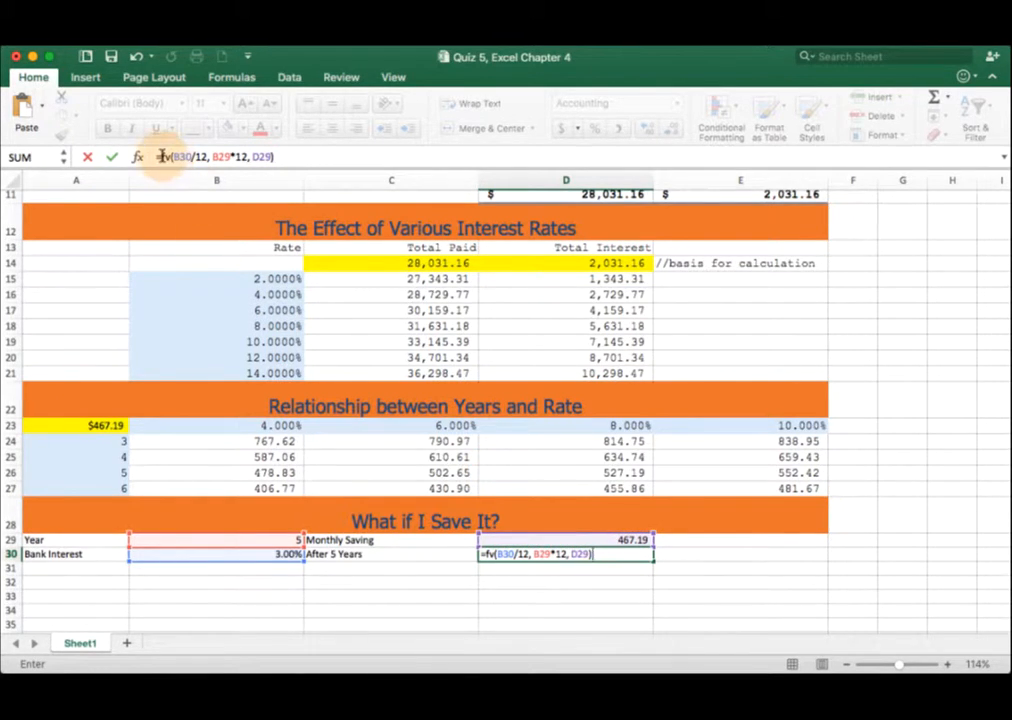
text(-)
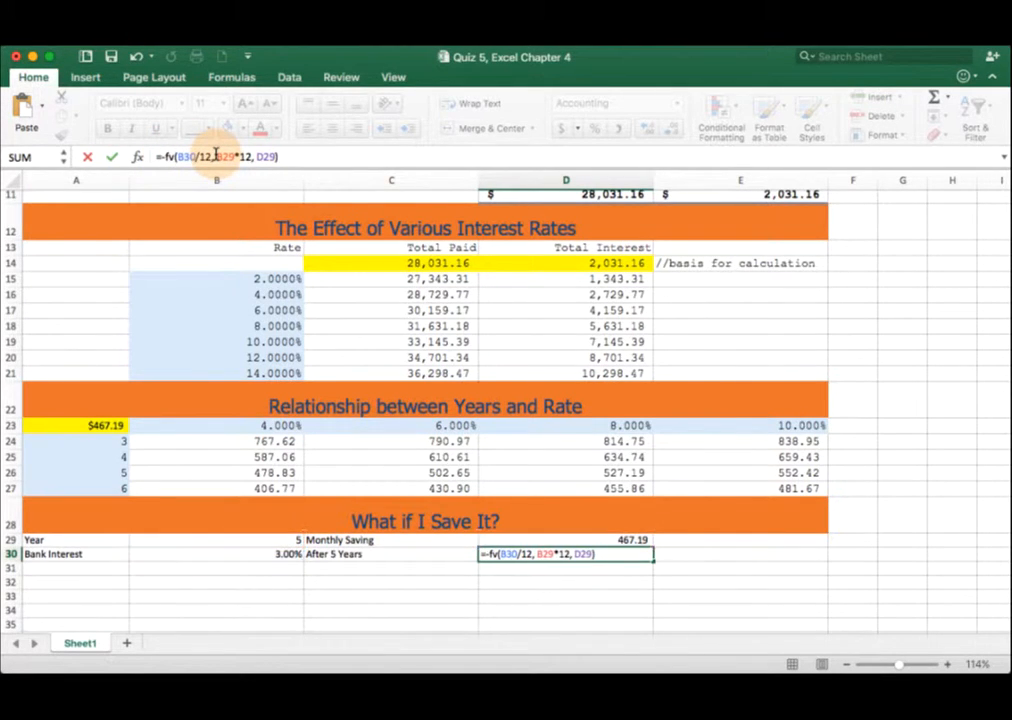
key(Return)
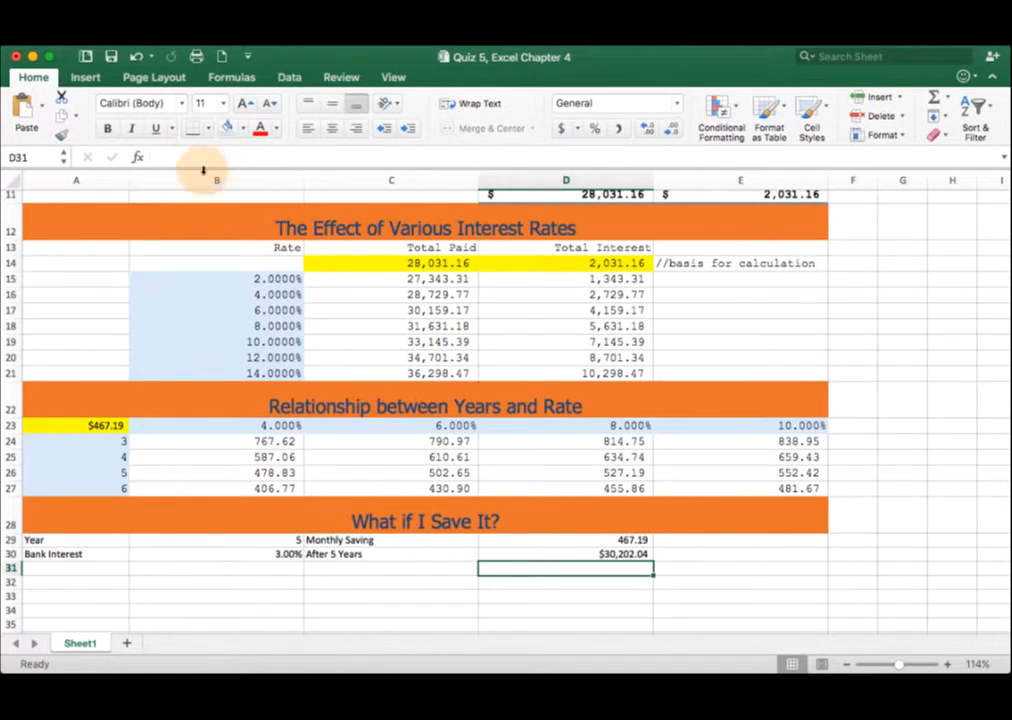
Step: Change the font of the What if I Save It? rows, A29:D30, to Courier New Regular
click(566, 556)
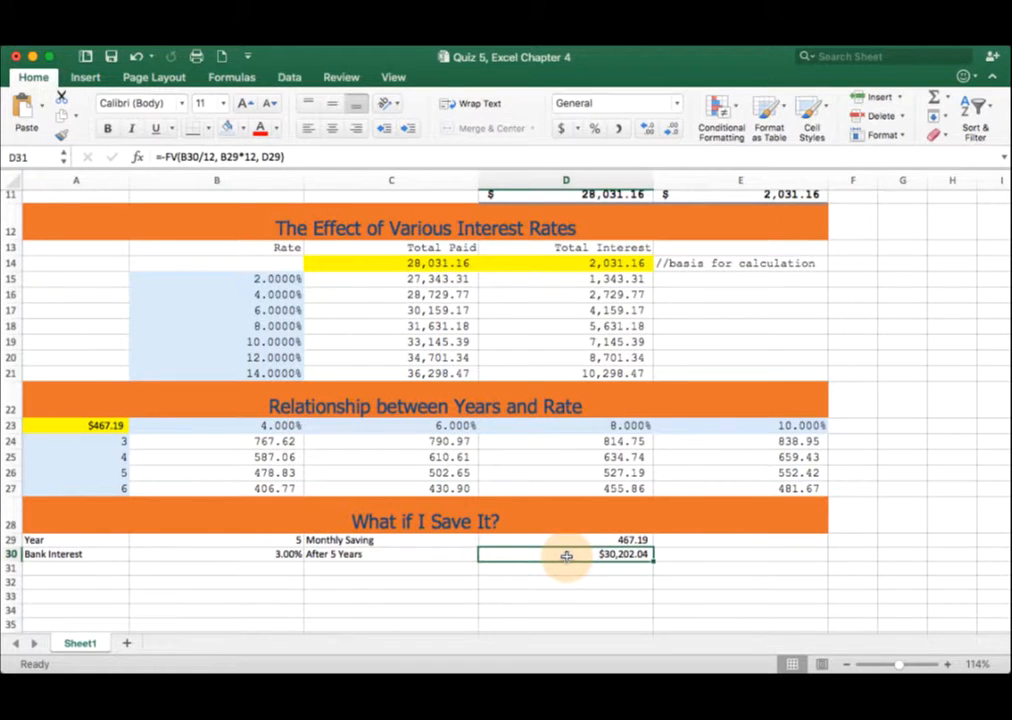
drag(566, 556, 97, 547)
click(183, 104)
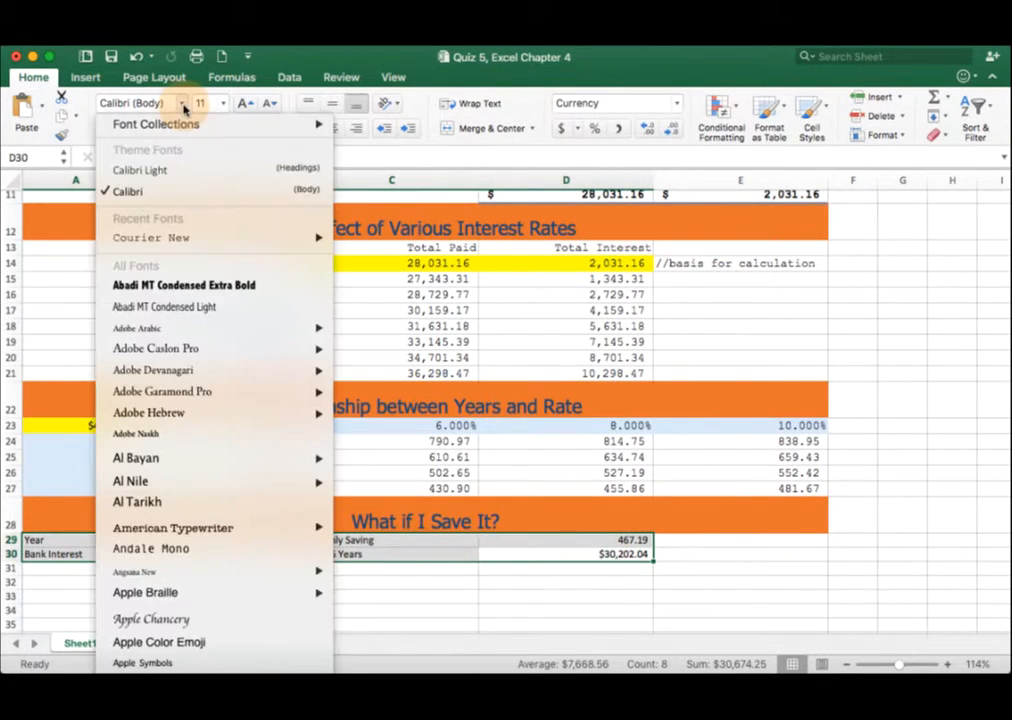
mouse_move(190, 237)
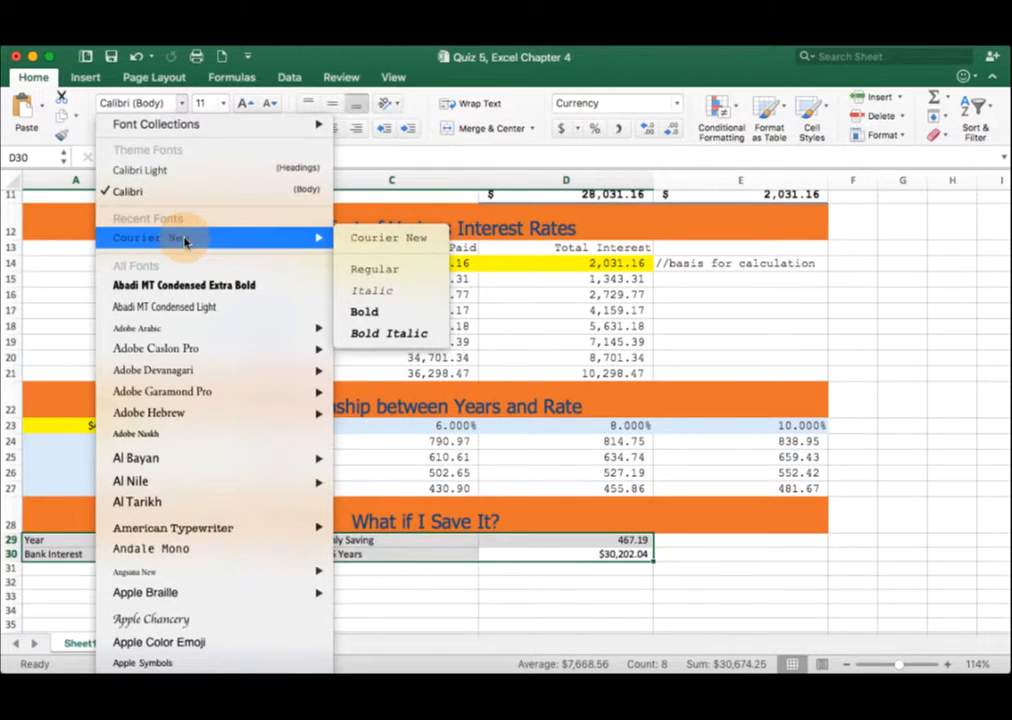
click(379, 271)
click(492, 585)
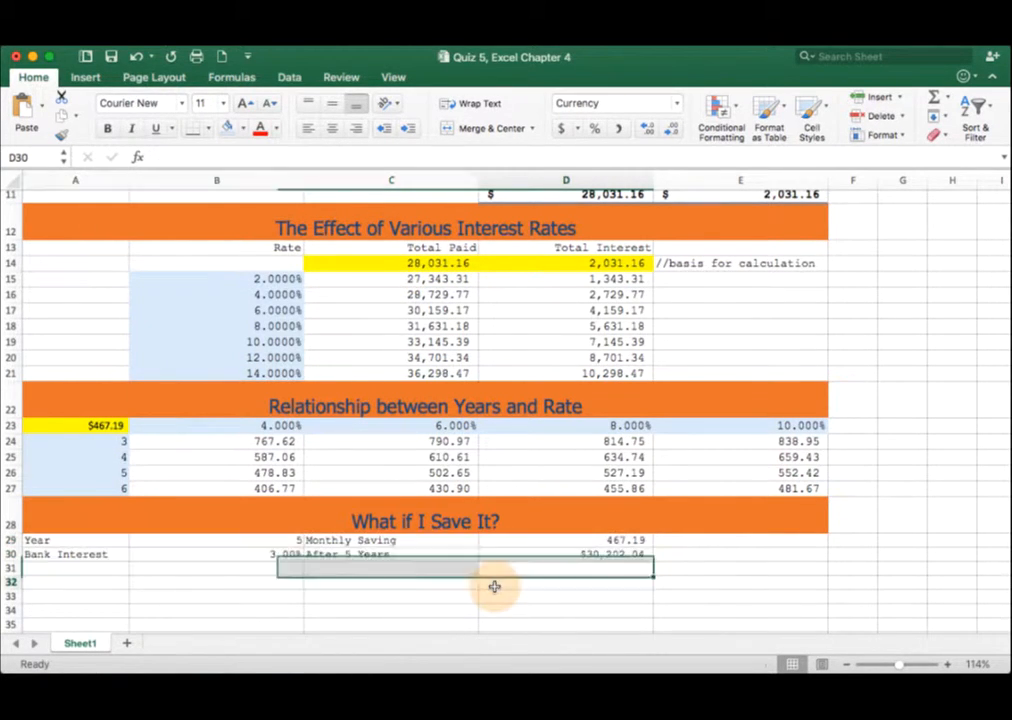
Step: Compare the After 5 Years savings in D30 with the loan's Total Paid and Interest totals in D11:E11
click(566, 556)
scroll(569, 558, up, 1)
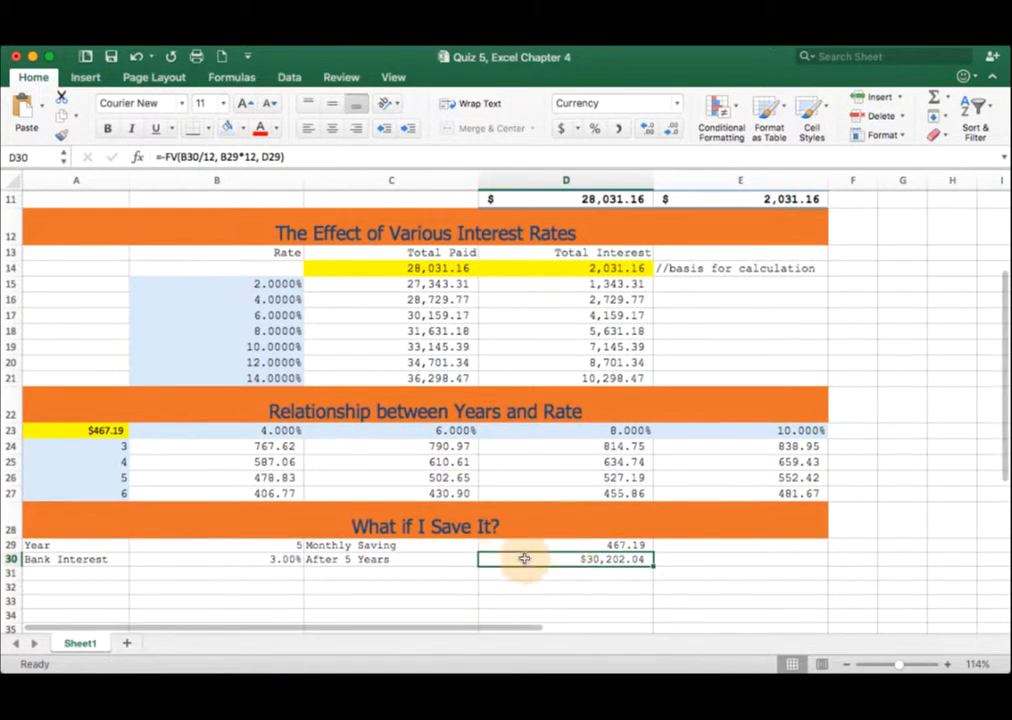
scroll(497, 562, up, 5)
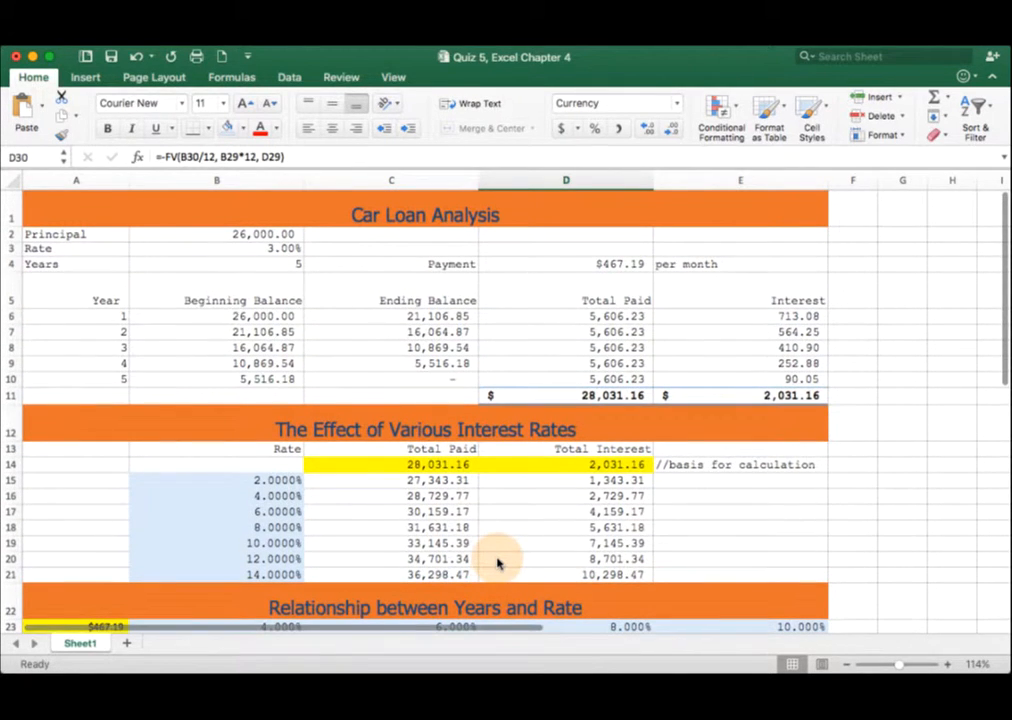
scroll(679, 308, down, 1)
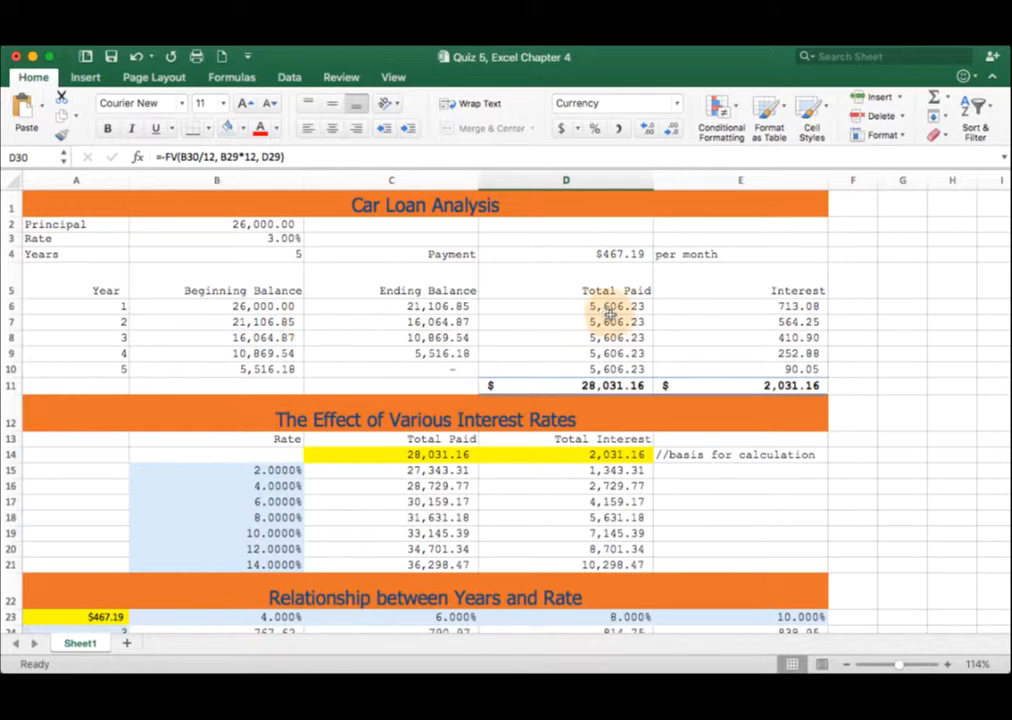
scroll(755, 392, down, 1)
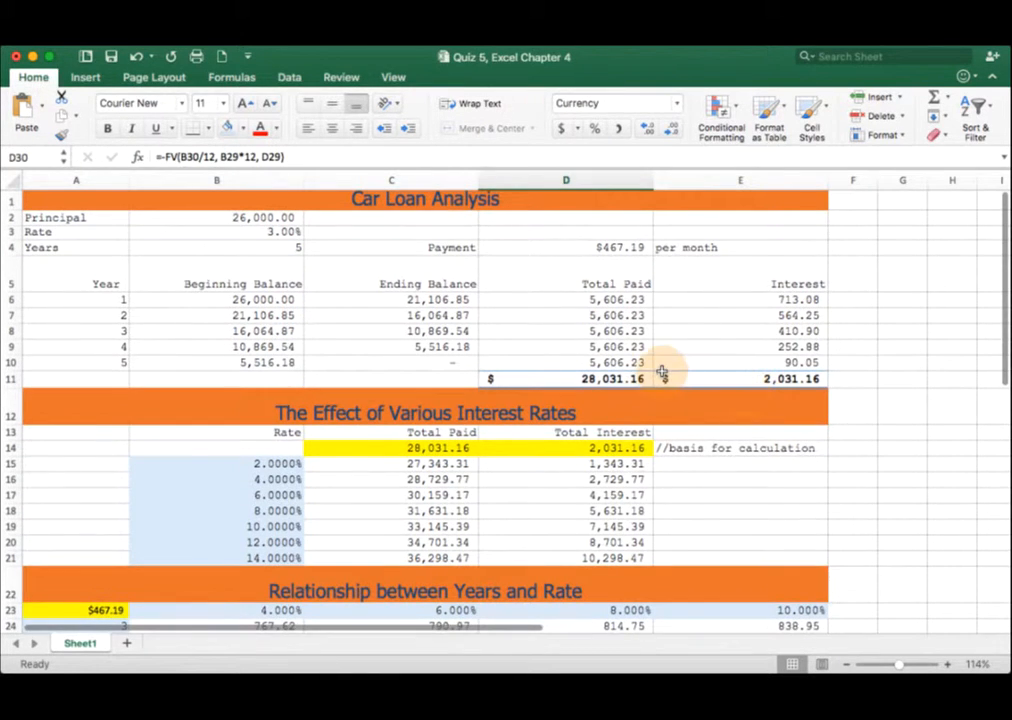
drag(612, 376, 684, 378)
scroll(760, 530, down, 3)
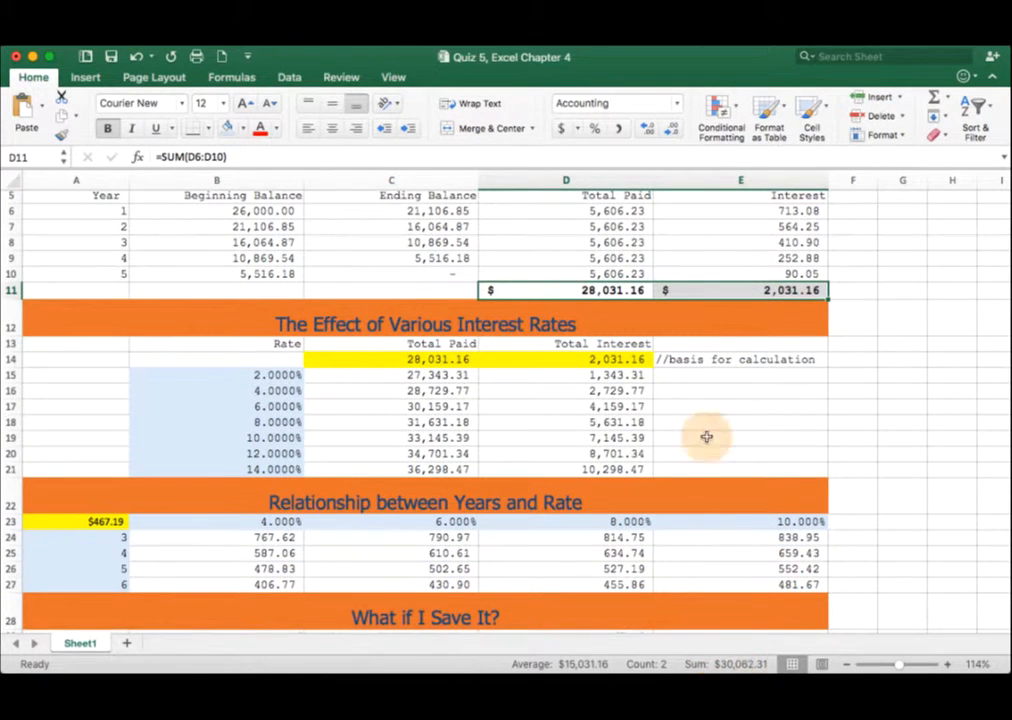
scroll(690, 390, up, 1)
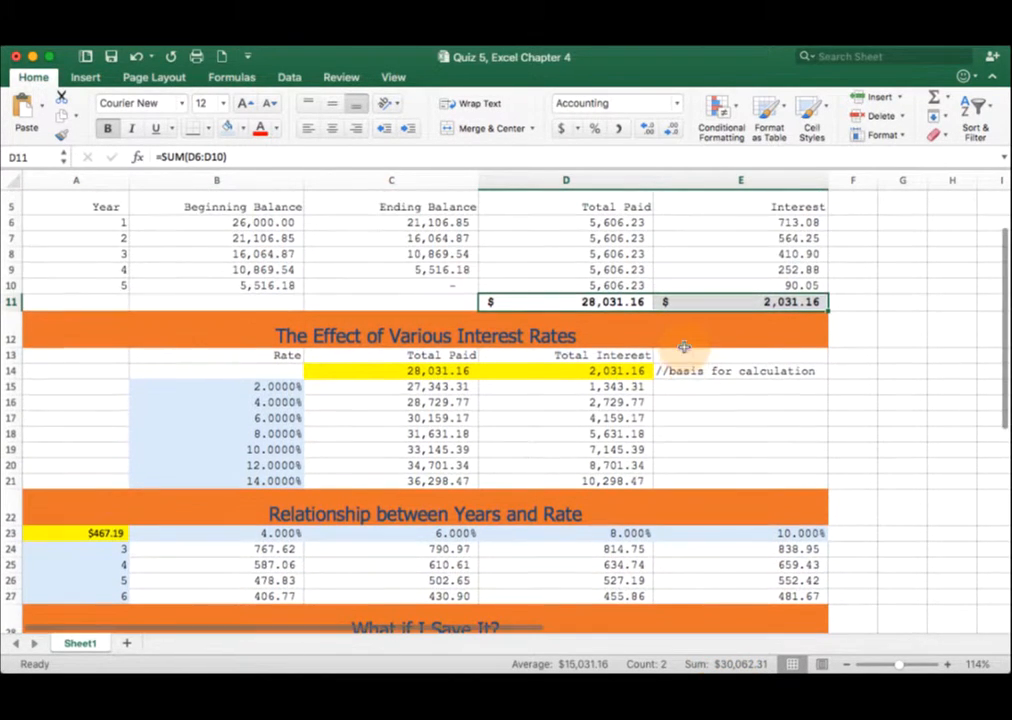
click(609, 301)
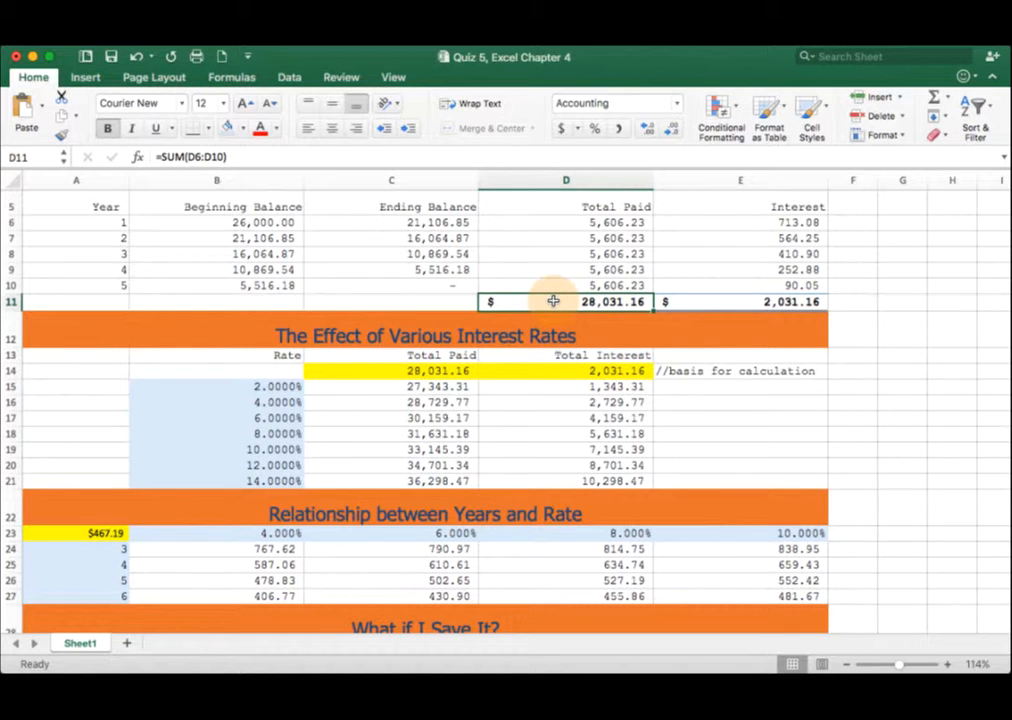
scroll(553, 301, down, 4)
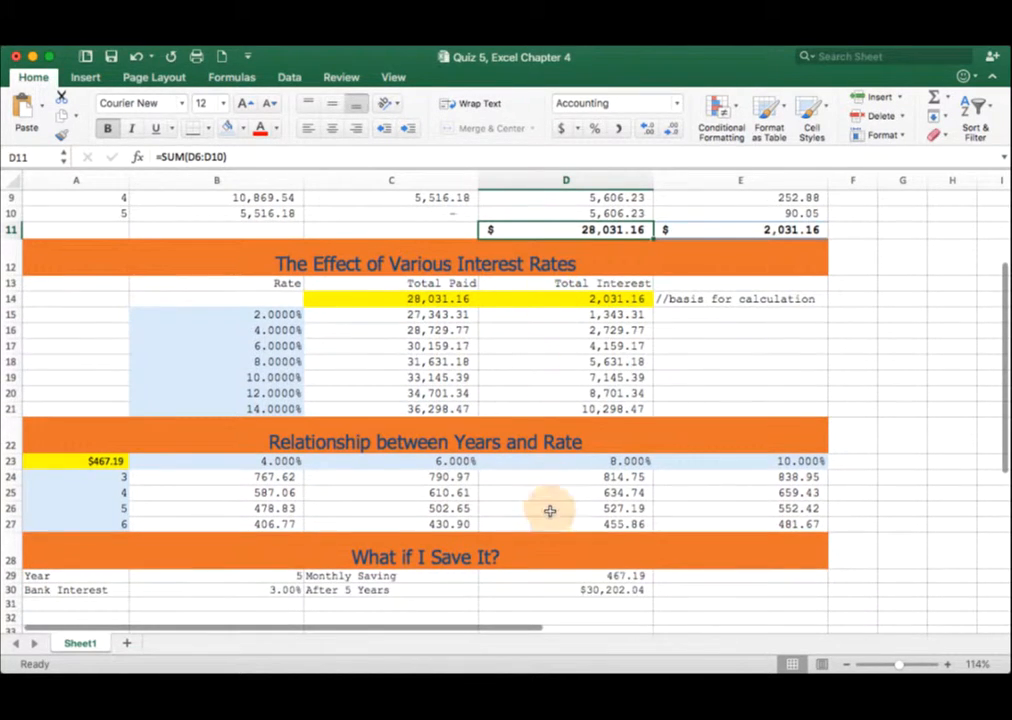
click(553, 591)
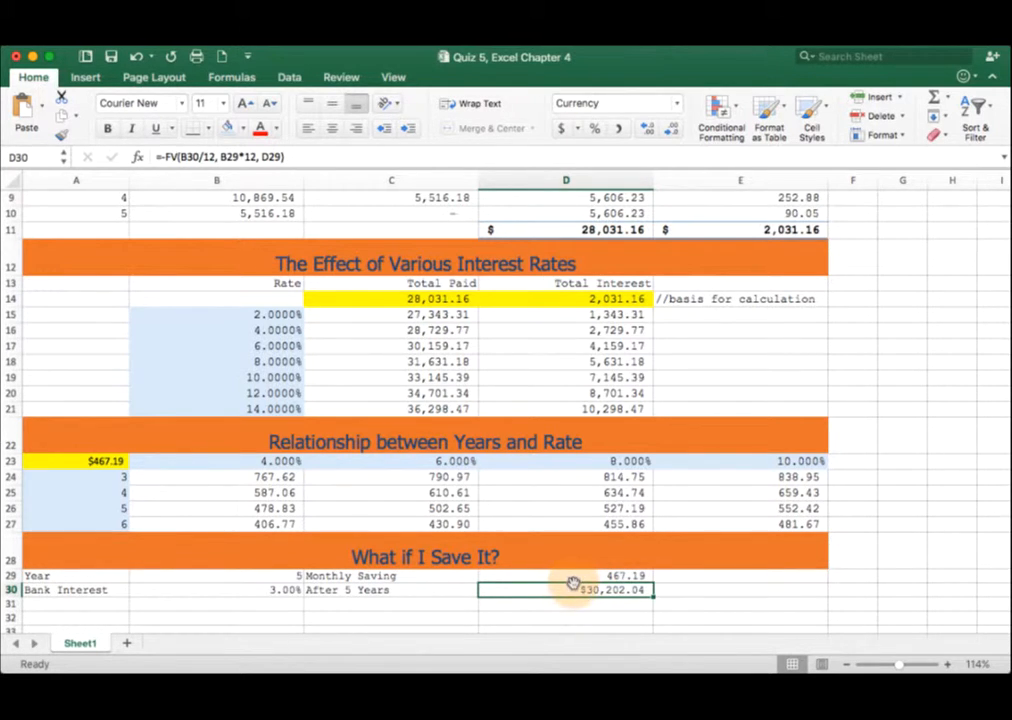
drag(738, 597, 410, 557)
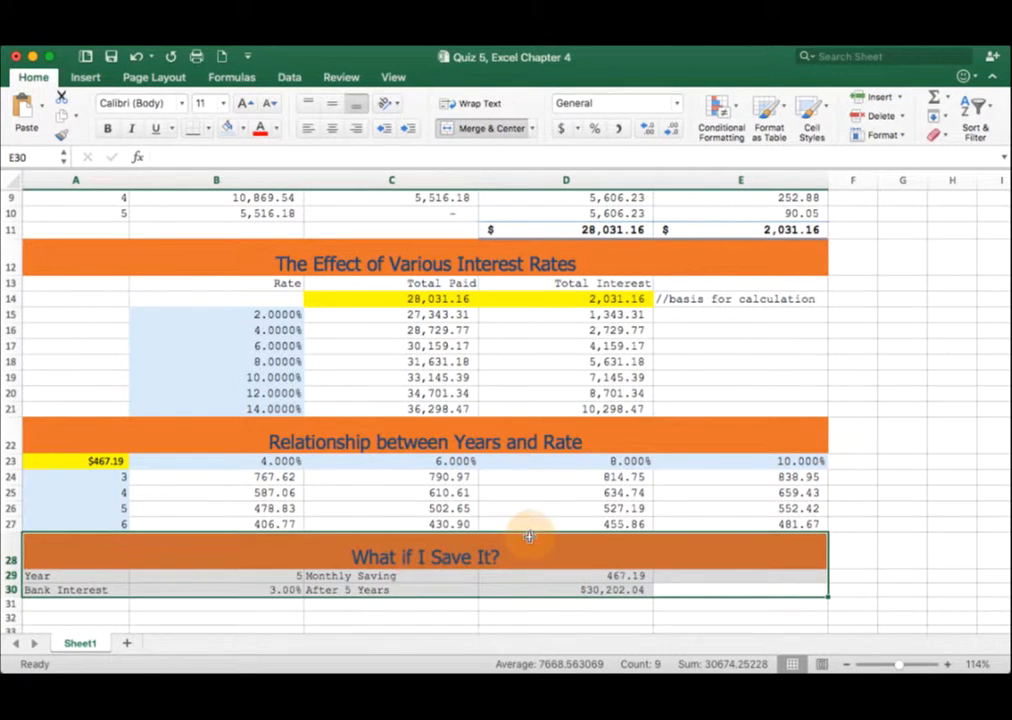
scroll(563, 530, up, 5)
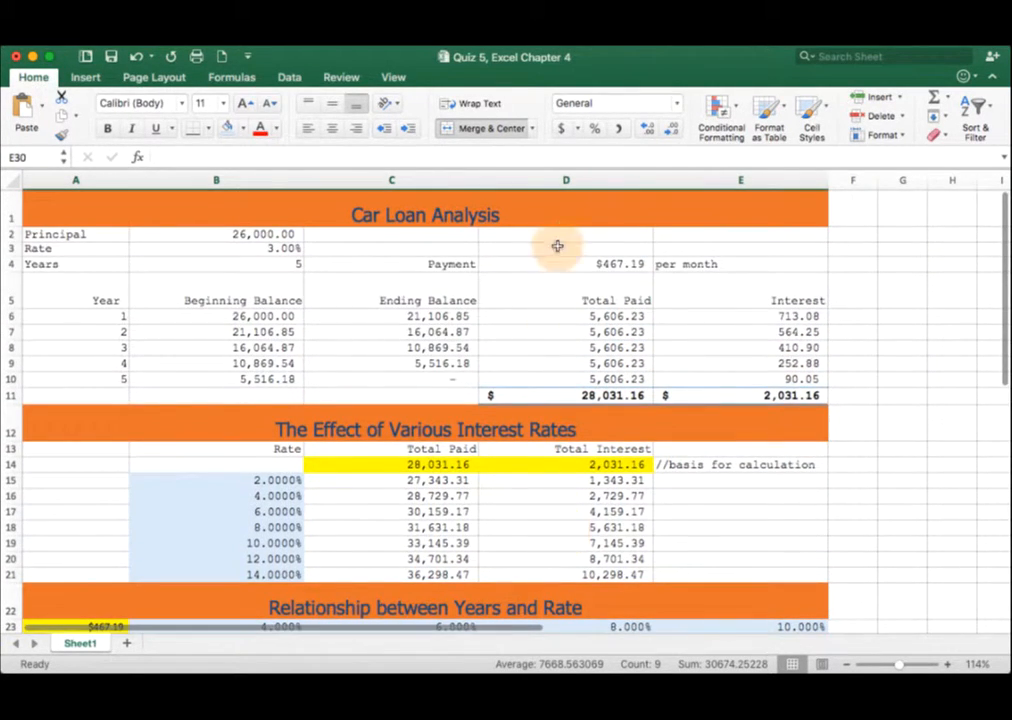
Step: Review the worksheet's loan analysis, interest rate, years-and-rate and savings sections, including the payment formula in D4 and the ending balance formula in C6
drag(554, 222, 549, 394)
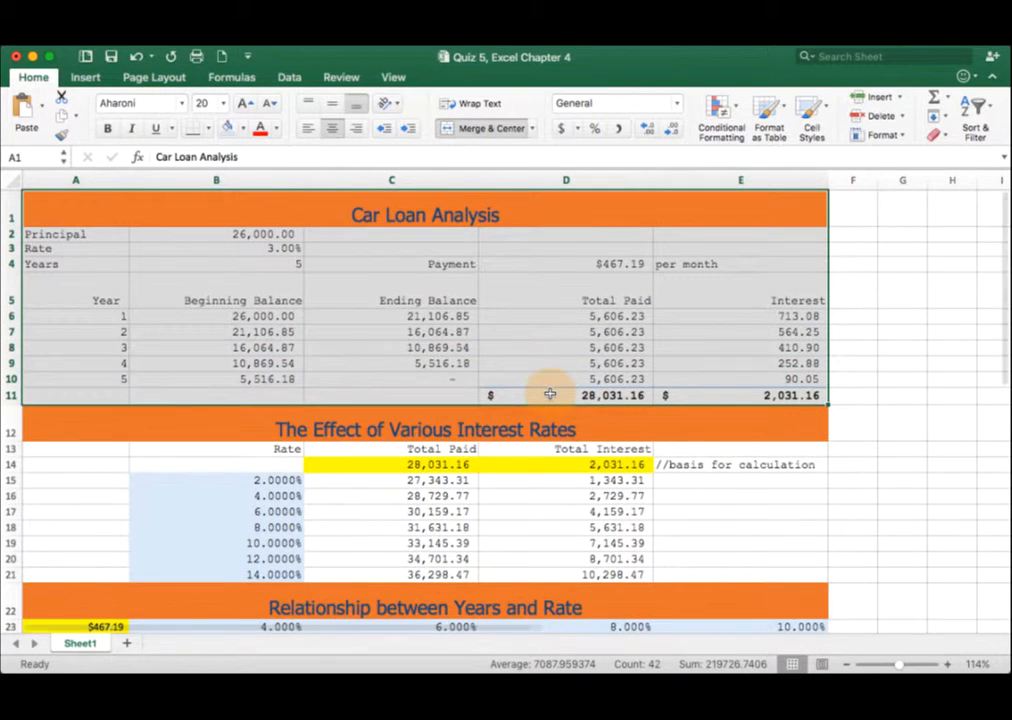
click(563, 264)
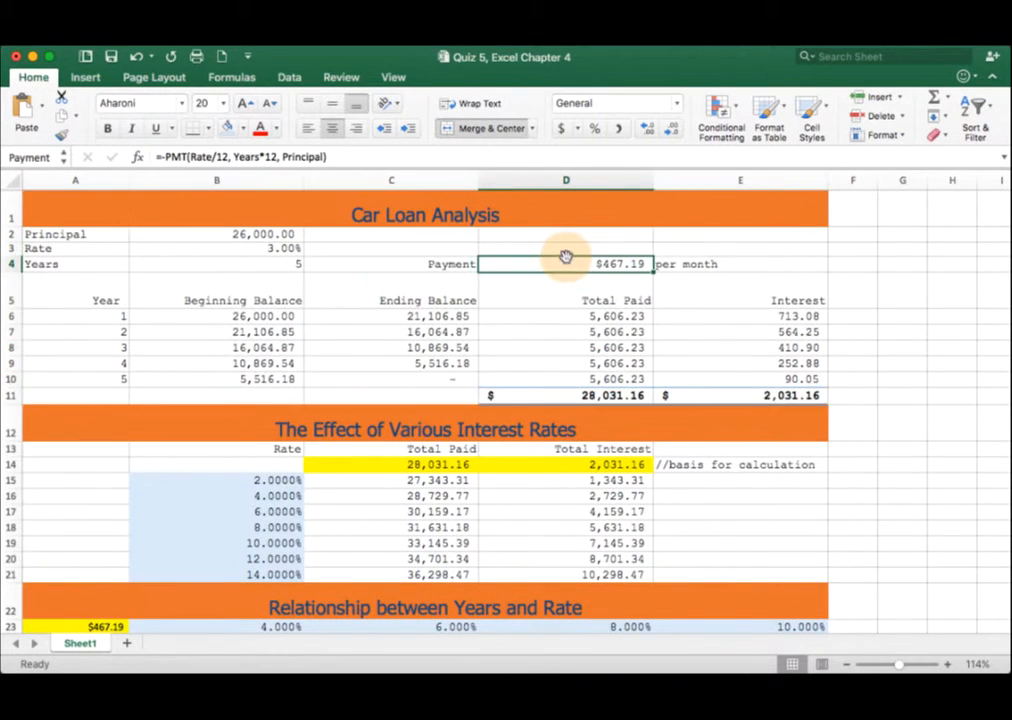
click(413, 316)
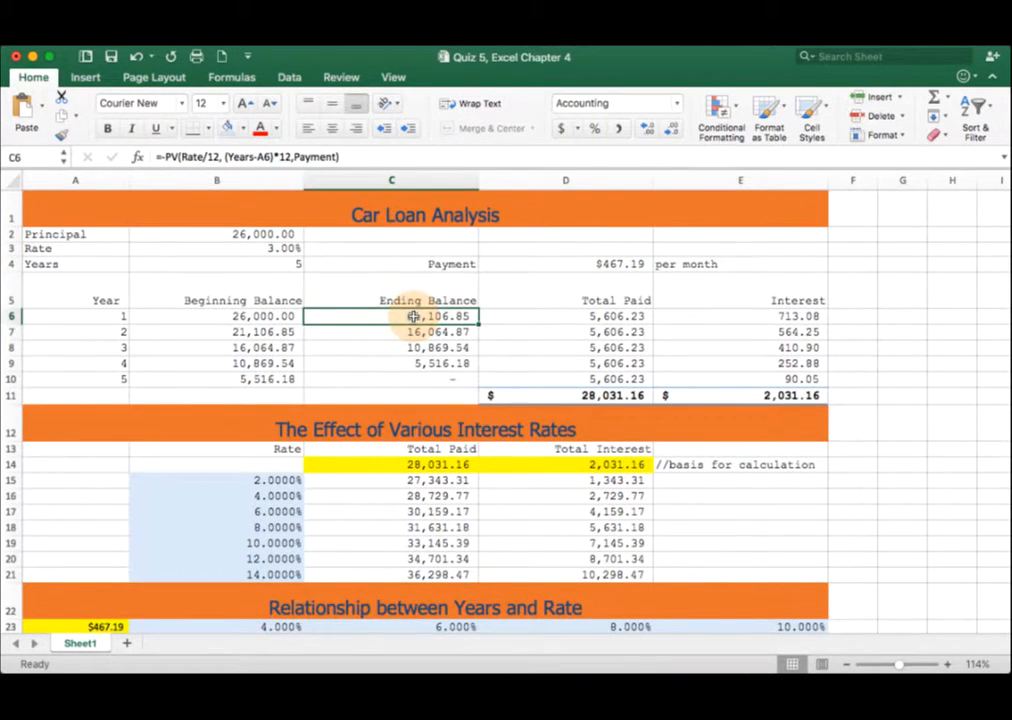
scroll(413, 318, down, 5)
drag(415, 322, 415, 579)
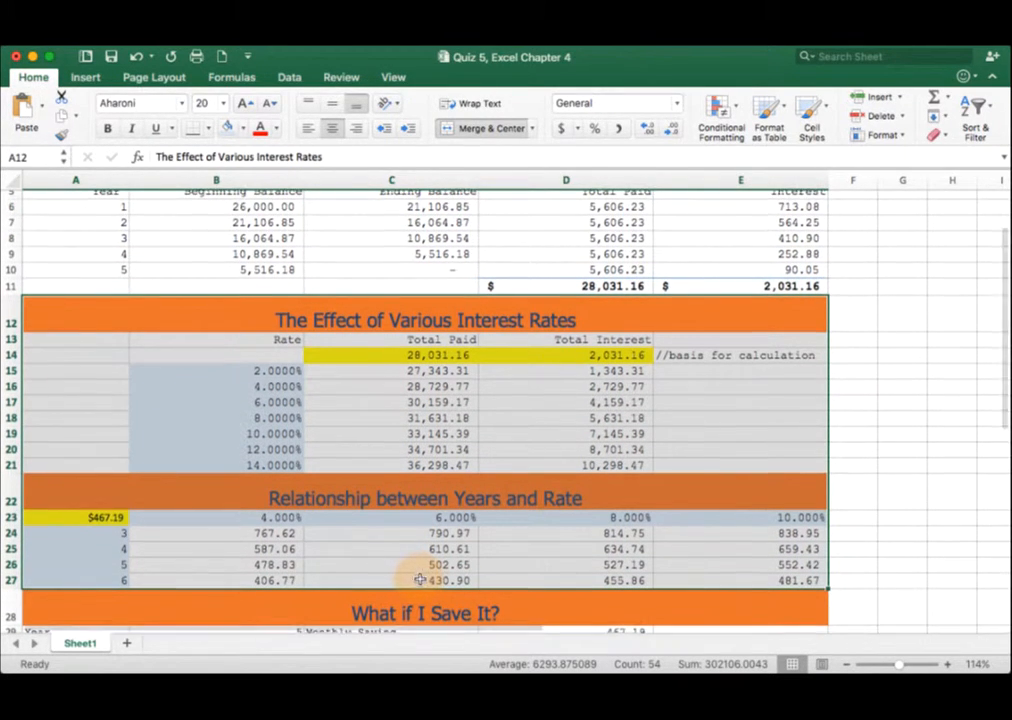
scroll(422, 580, down, 1)
scroll(440, 536, down, 3)
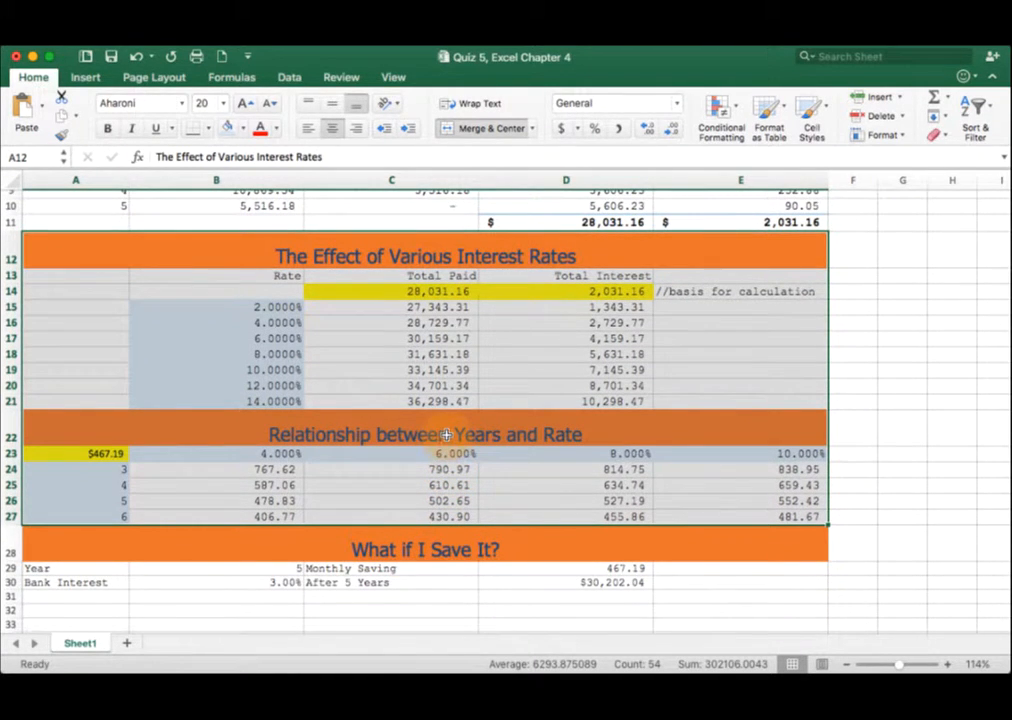
scroll(430, 470, down, 1)
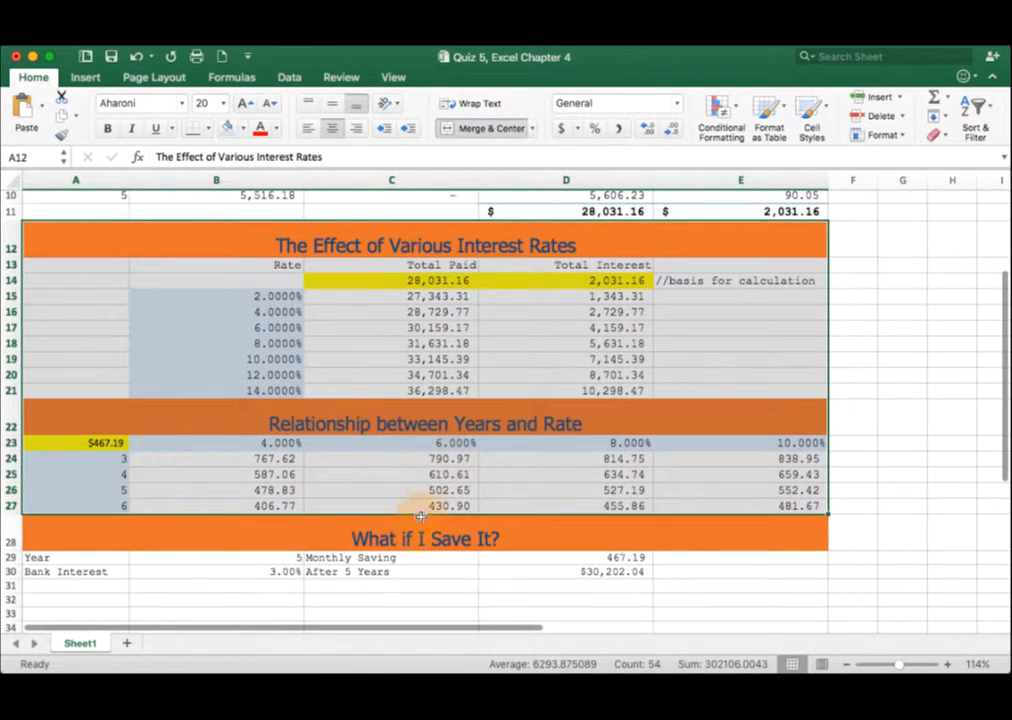
drag(416, 521, 414, 570)
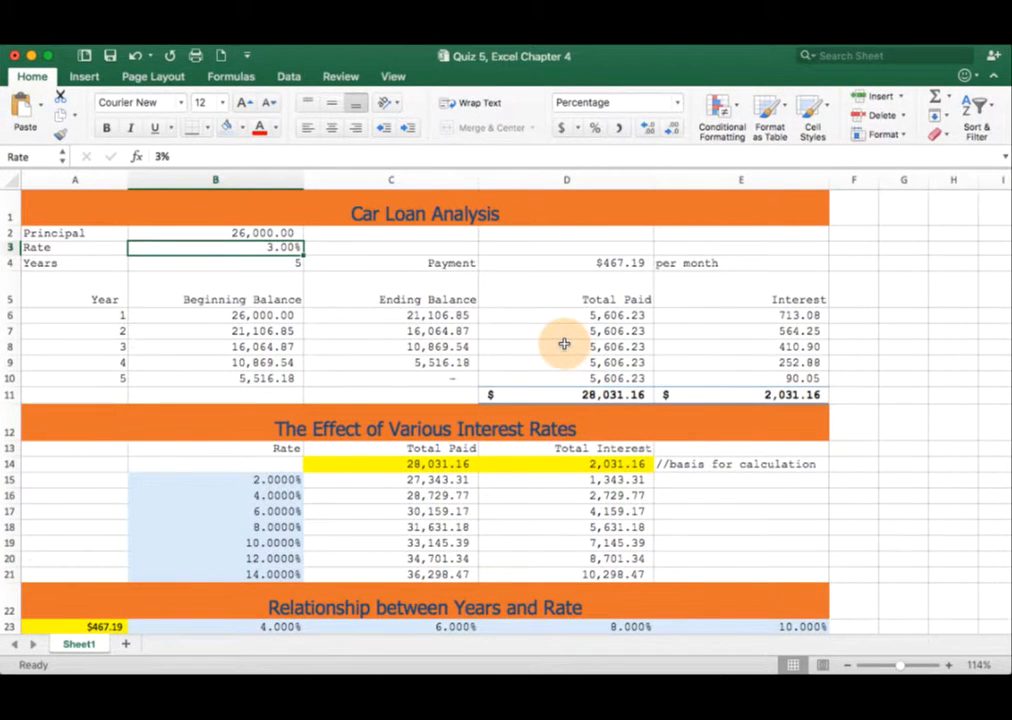
Step: Set the loan Rate in B3 to 4.0% to match the rate in B16 of the interest rate table
scroll(532, 365, down, 1)
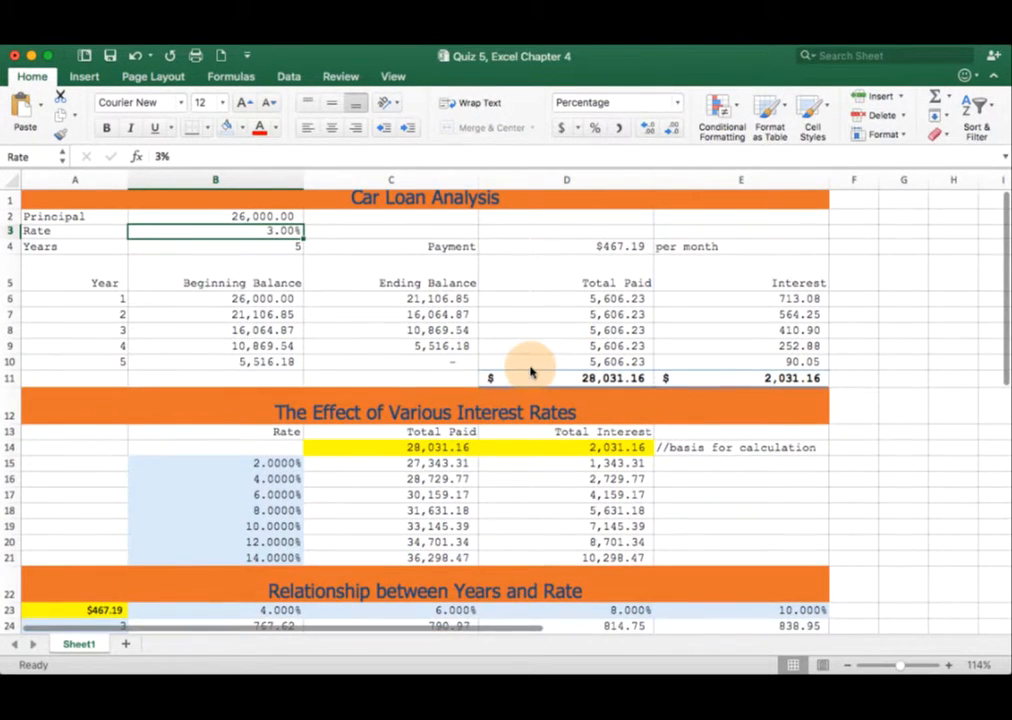
scroll(531, 368, up, 1)
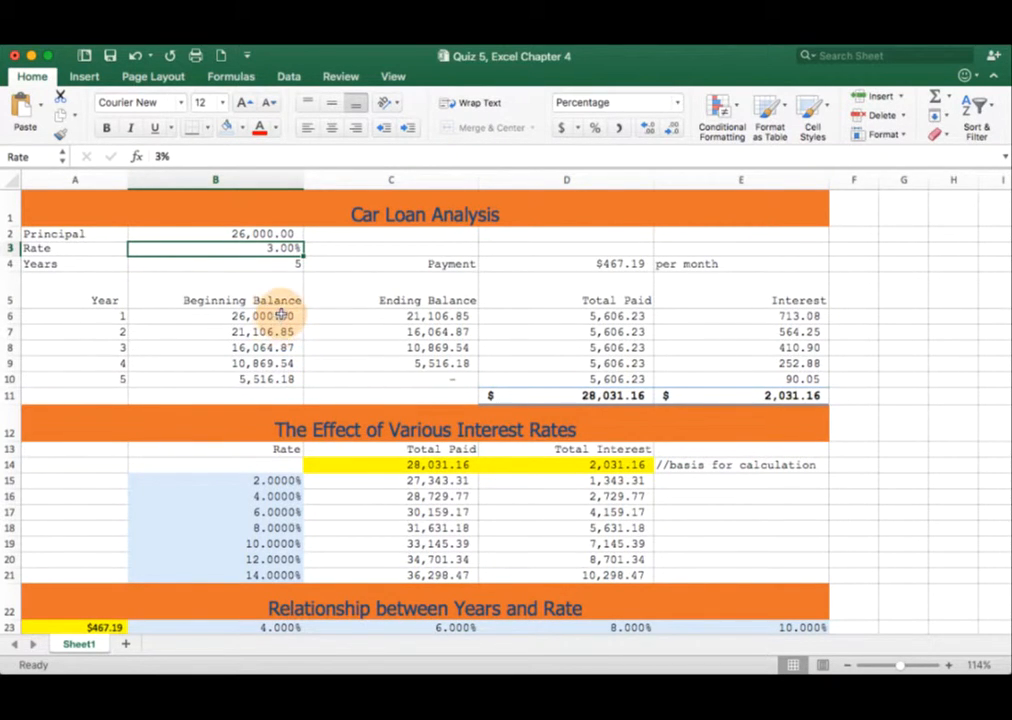
click(266, 497)
click(268, 510)
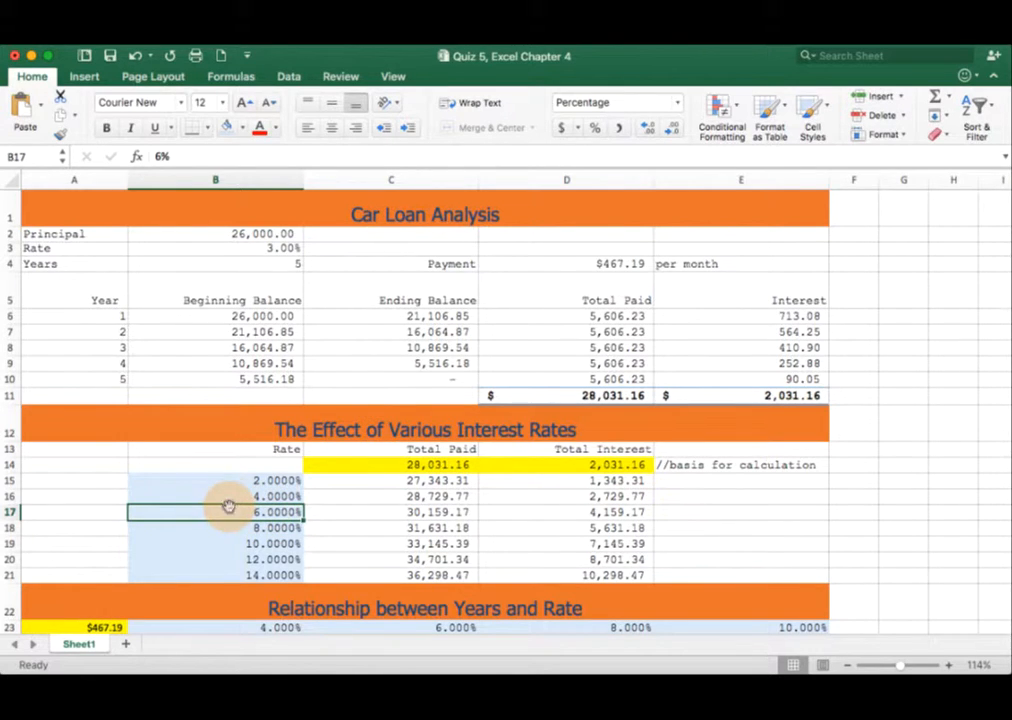
click(232, 497)
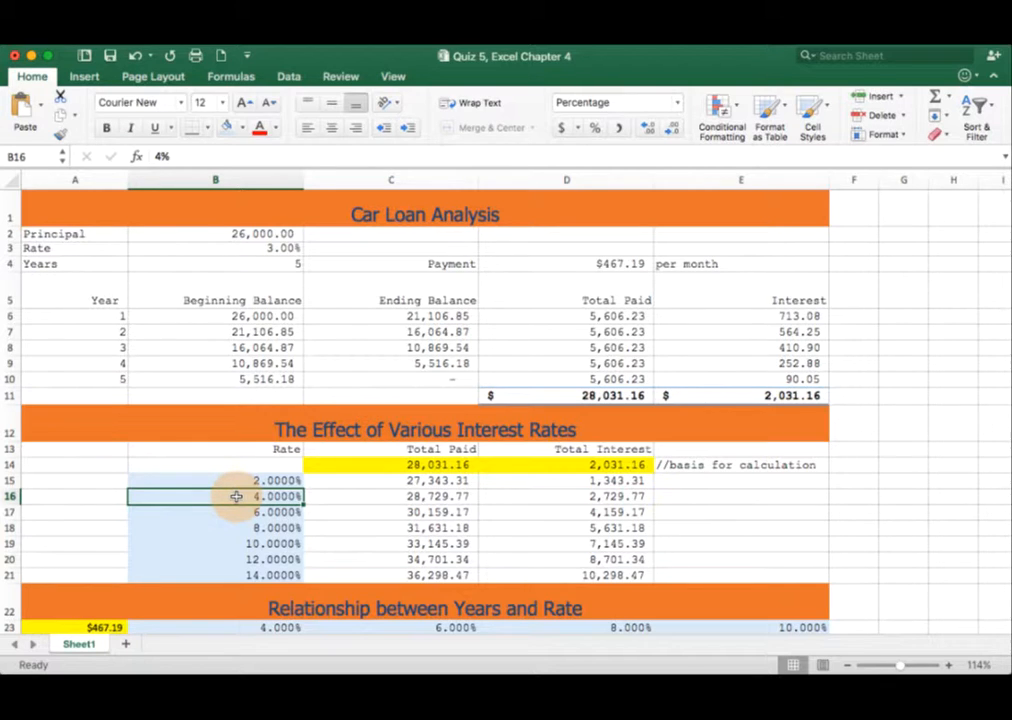
click(253, 248)
text(4.0)
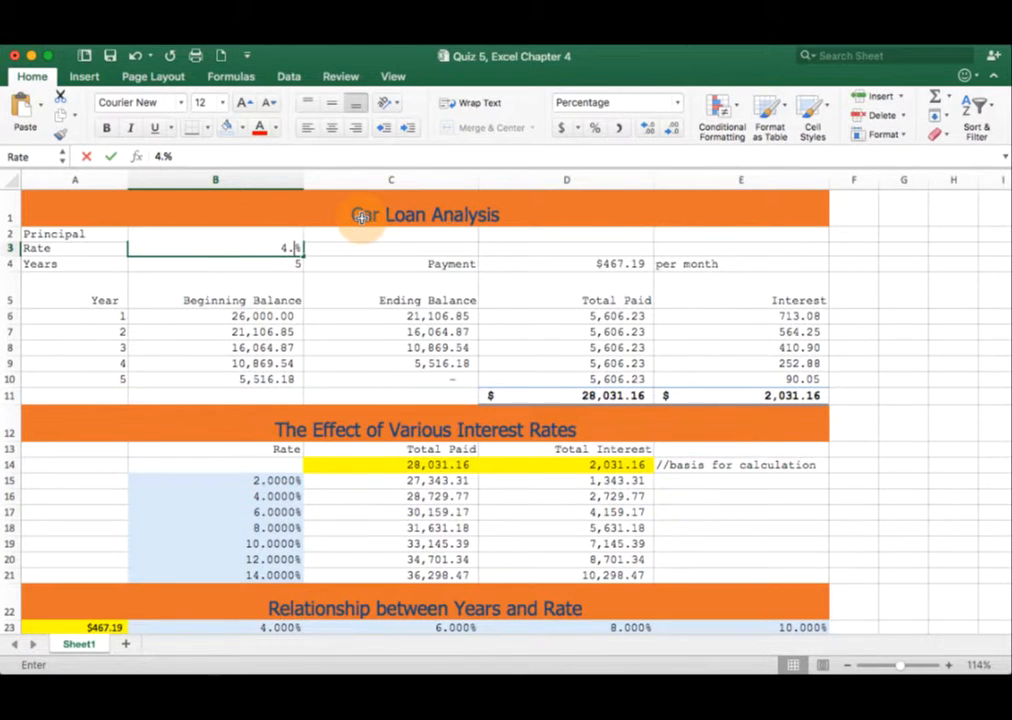
key(Return)
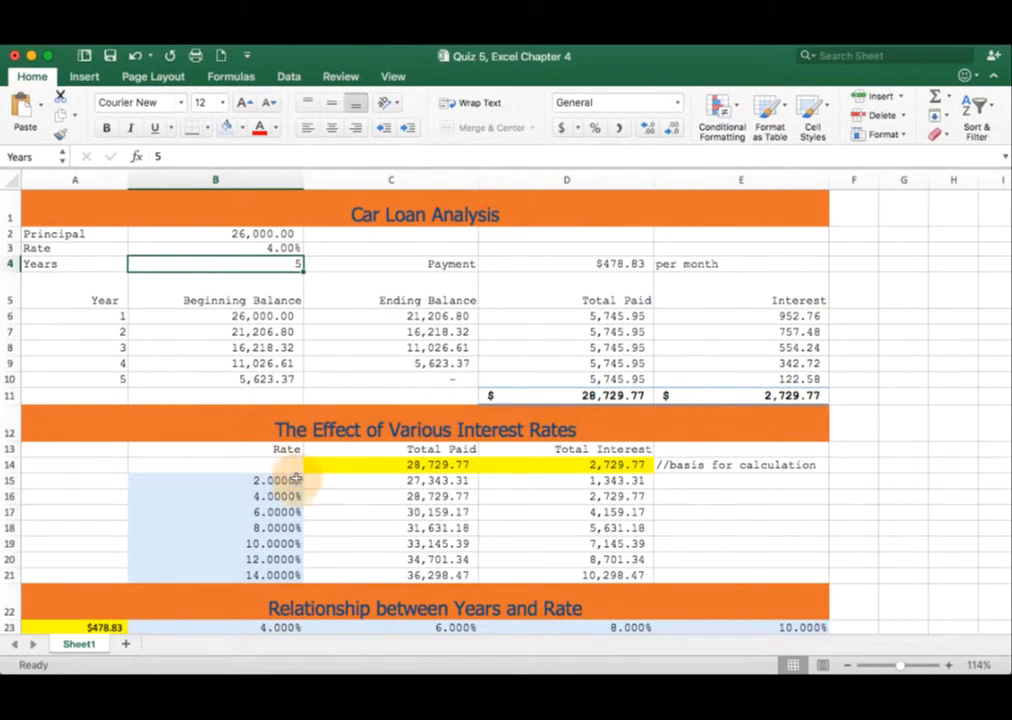
Step: Compare the table rates in B15:B21 with the loan Rate in B3, and set B3 to 6.0% to match B17
drag(290, 479, 294, 577)
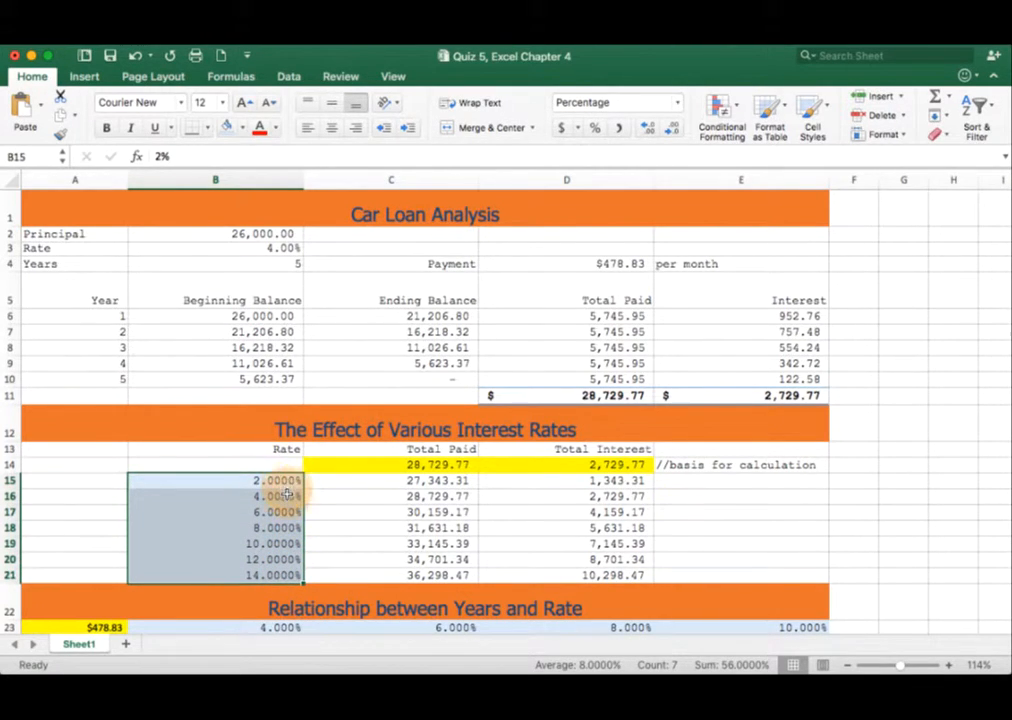
click(286, 496)
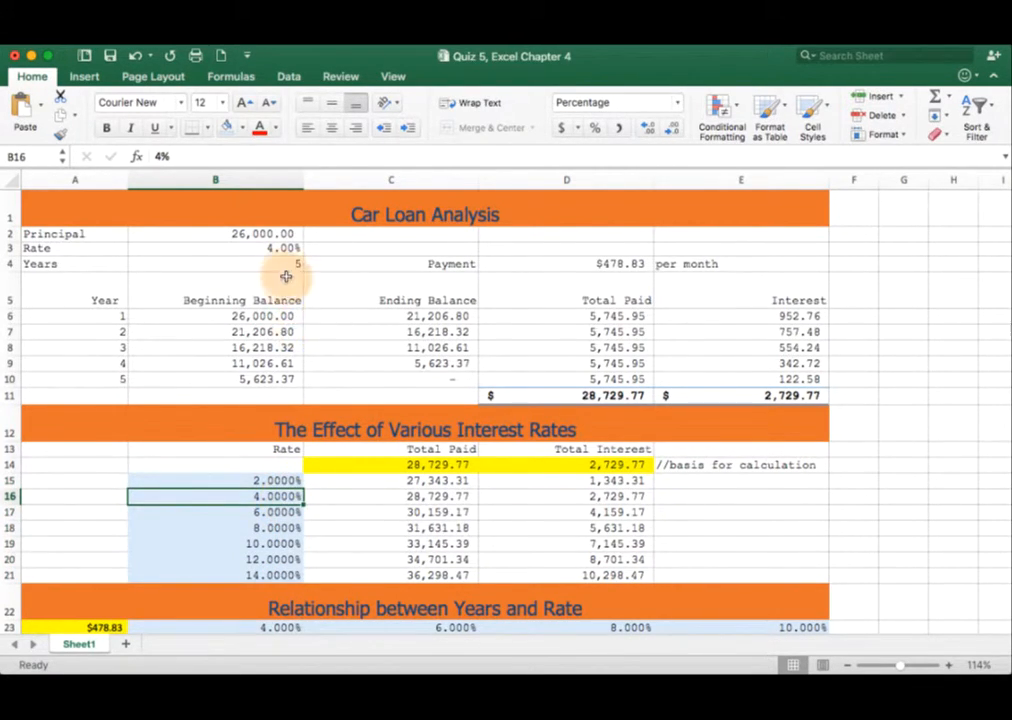
click(288, 246)
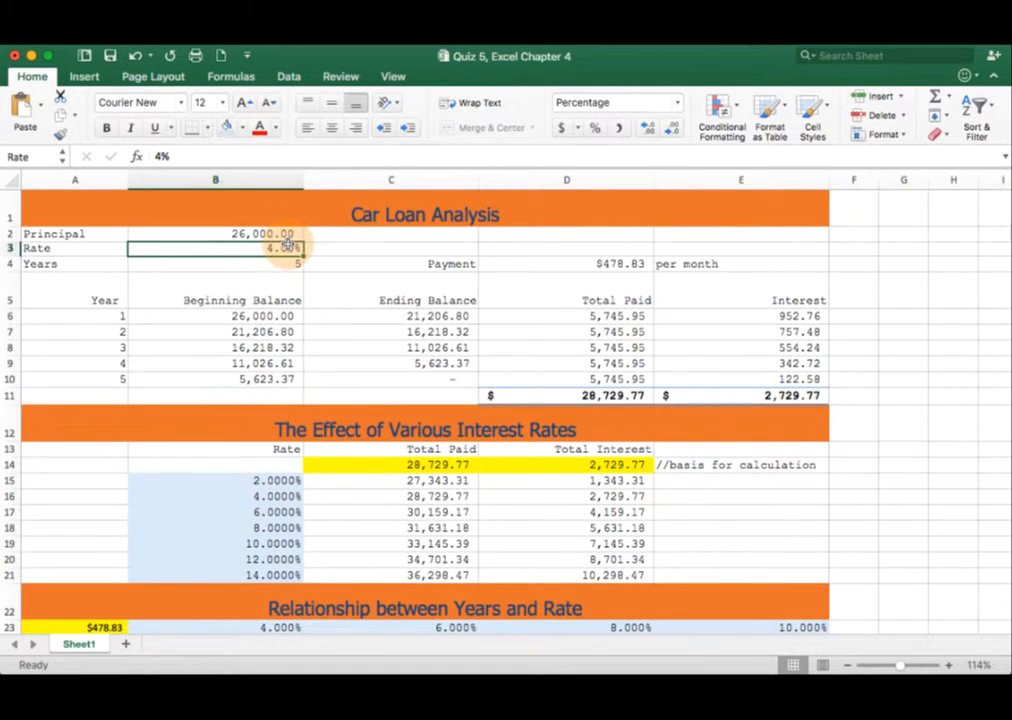
click(297, 496)
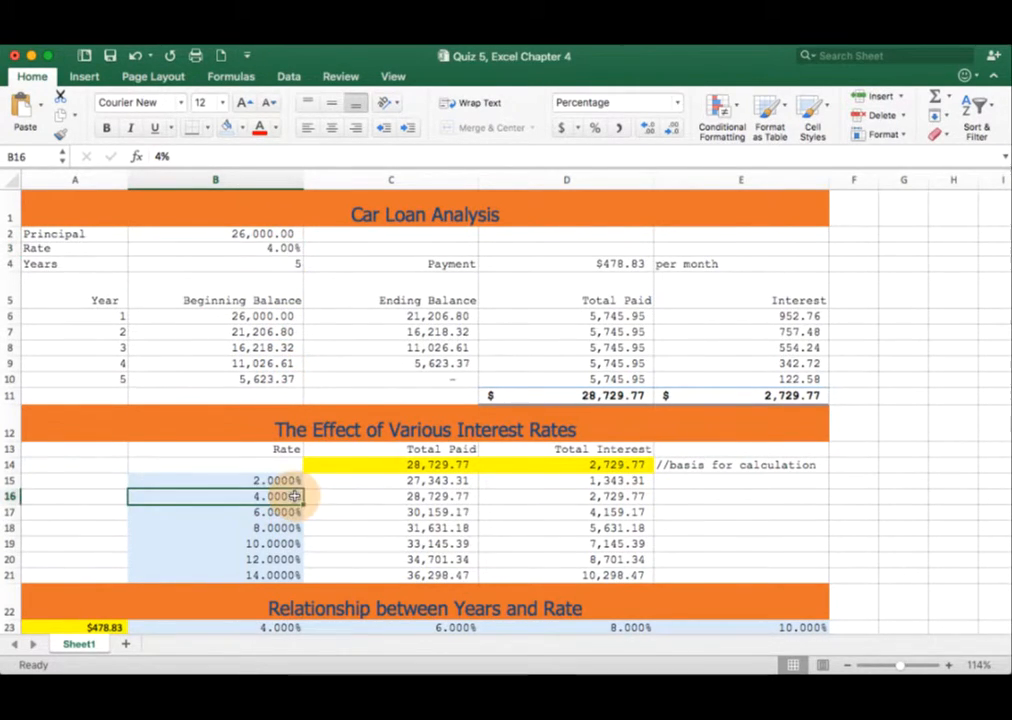
click(297, 248)
click(278, 496)
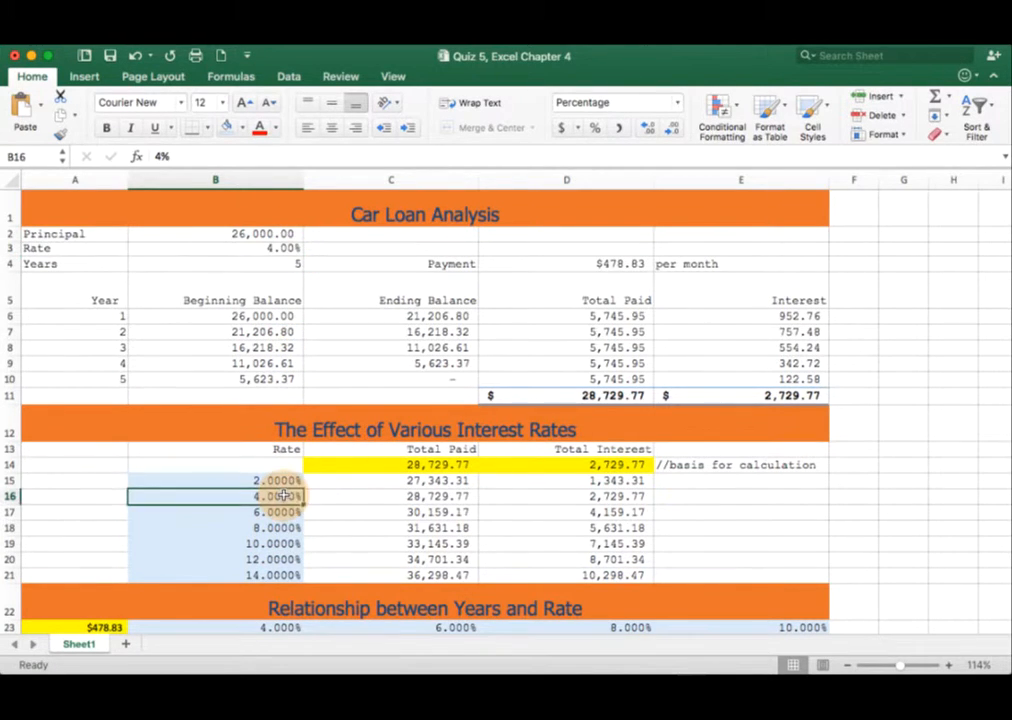
click(285, 527)
click(283, 249)
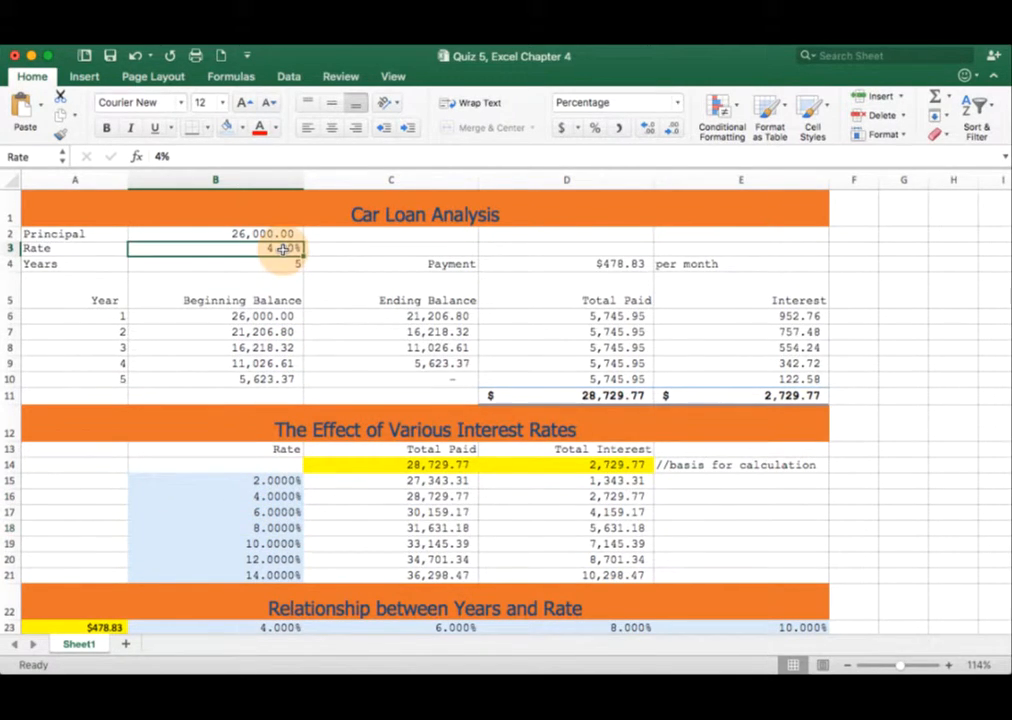
text(6.0)
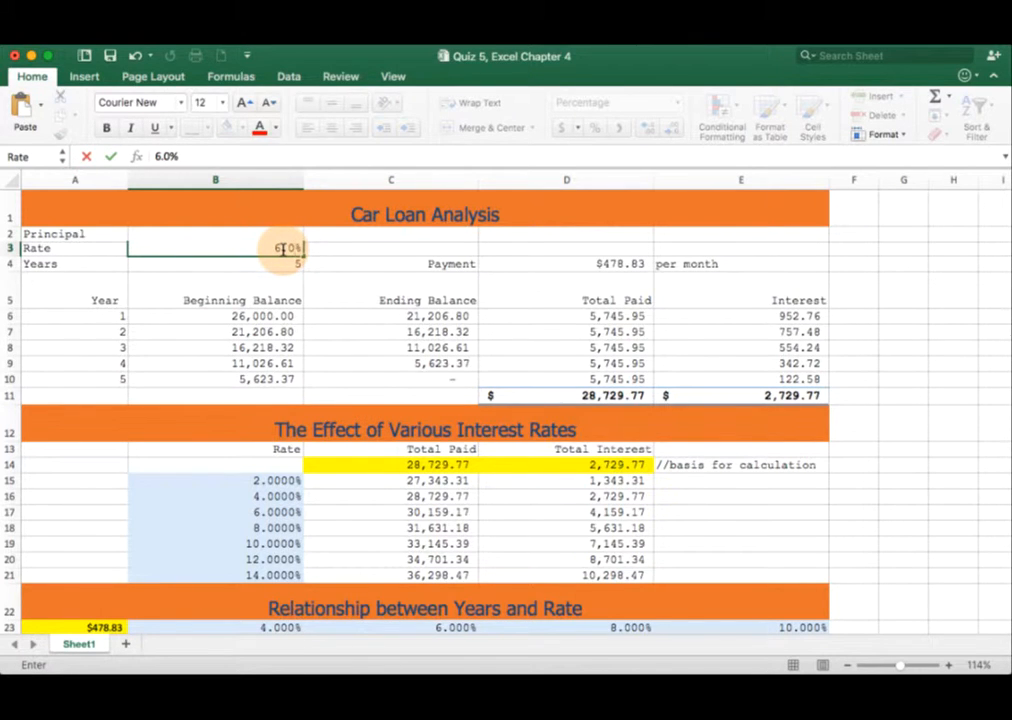
key(Return)
click(258, 507)
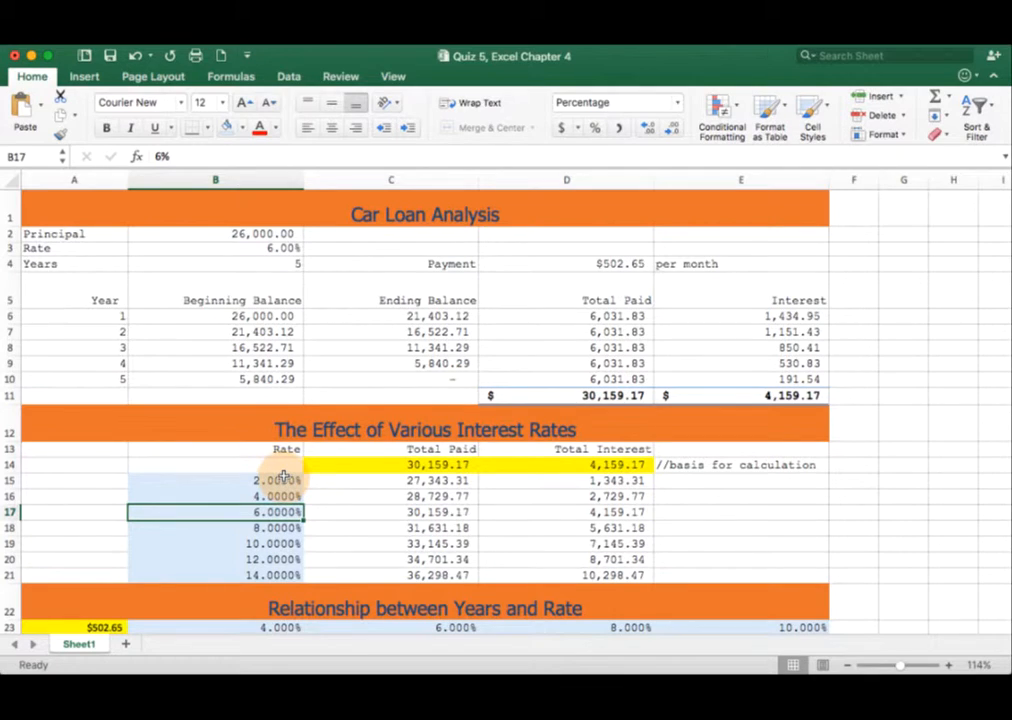
Step: Start a new conditional formatting rule for the table rates in B15:B21, using the Classic style
drag(283, 478, 284, 572)
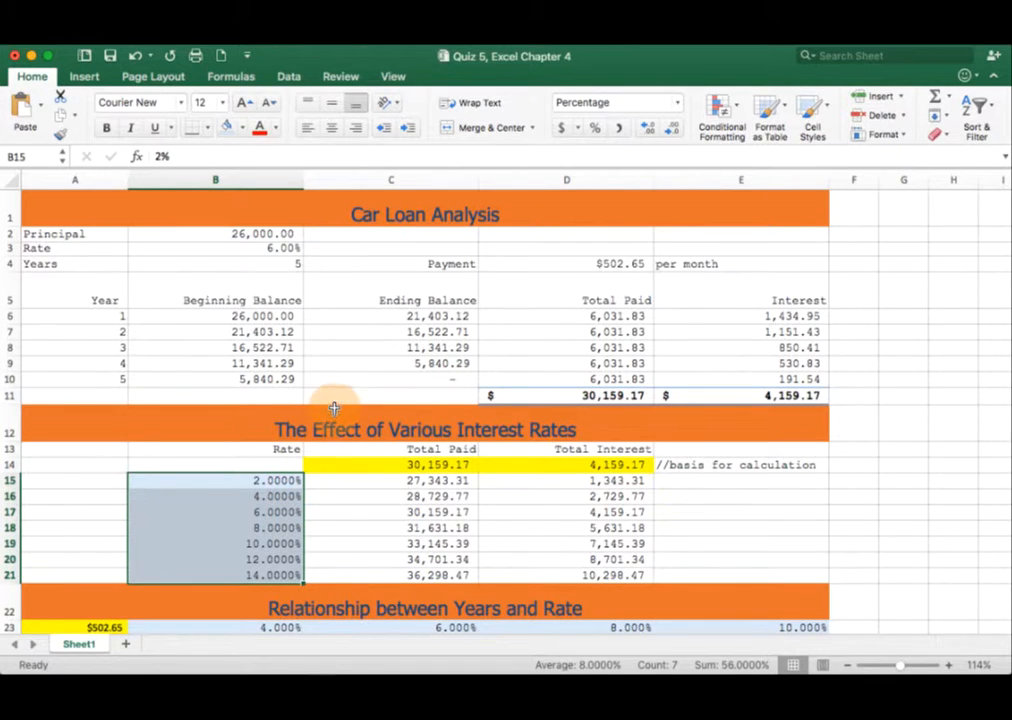
drag(290, 481, 283, 575)
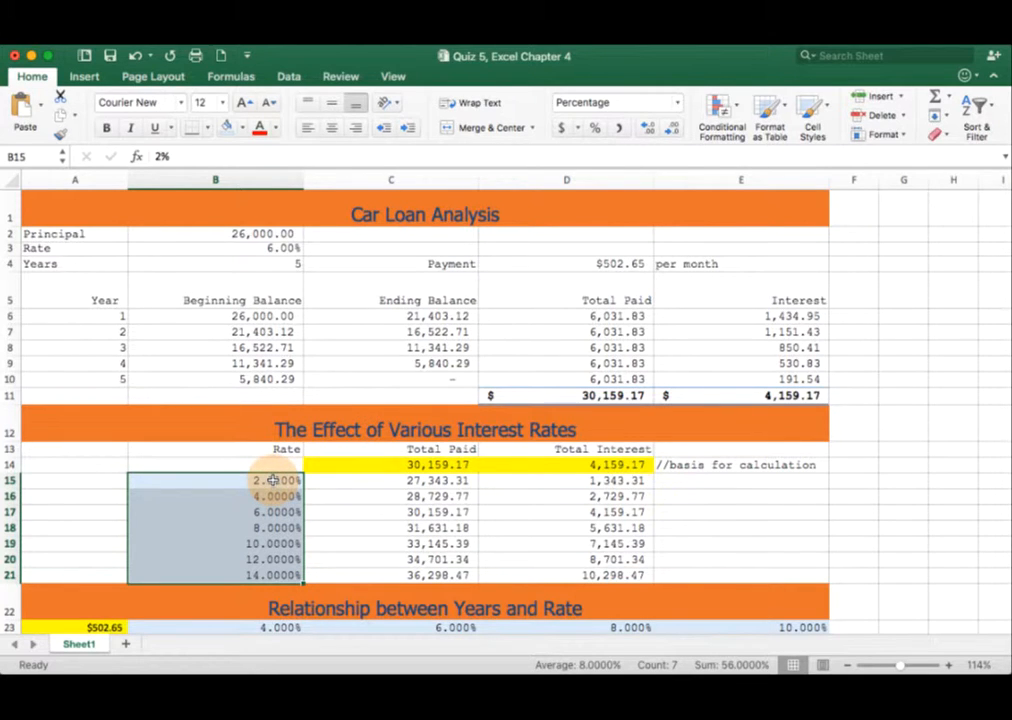
click(722, 127)
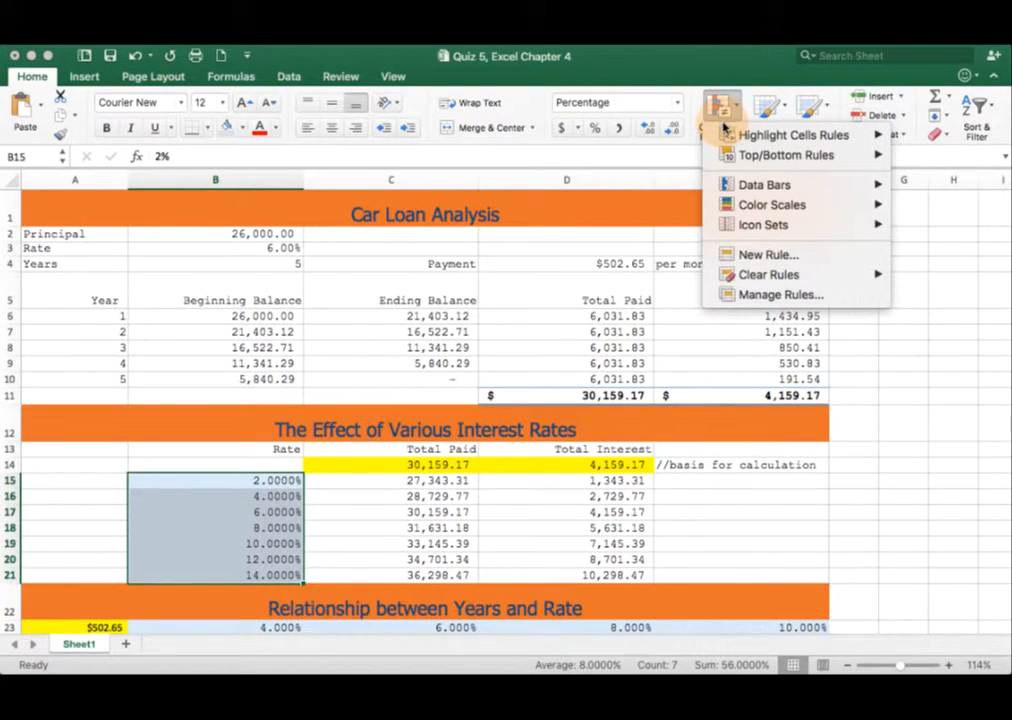
click(741, 256)
drag(702, 632, 697, 356)
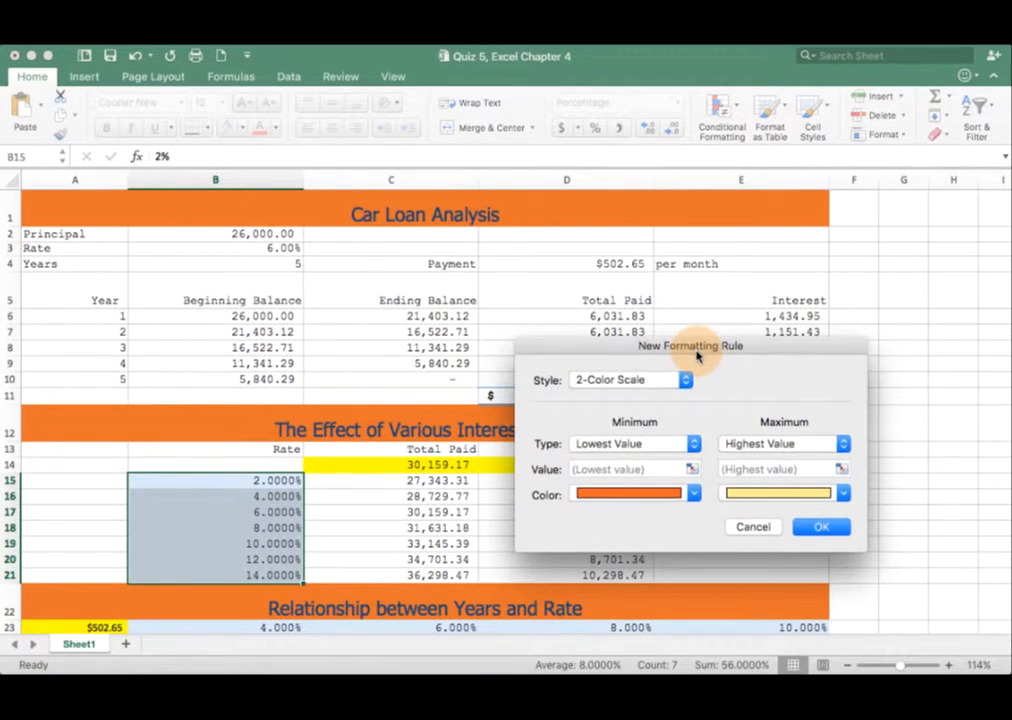
click(686, 380)
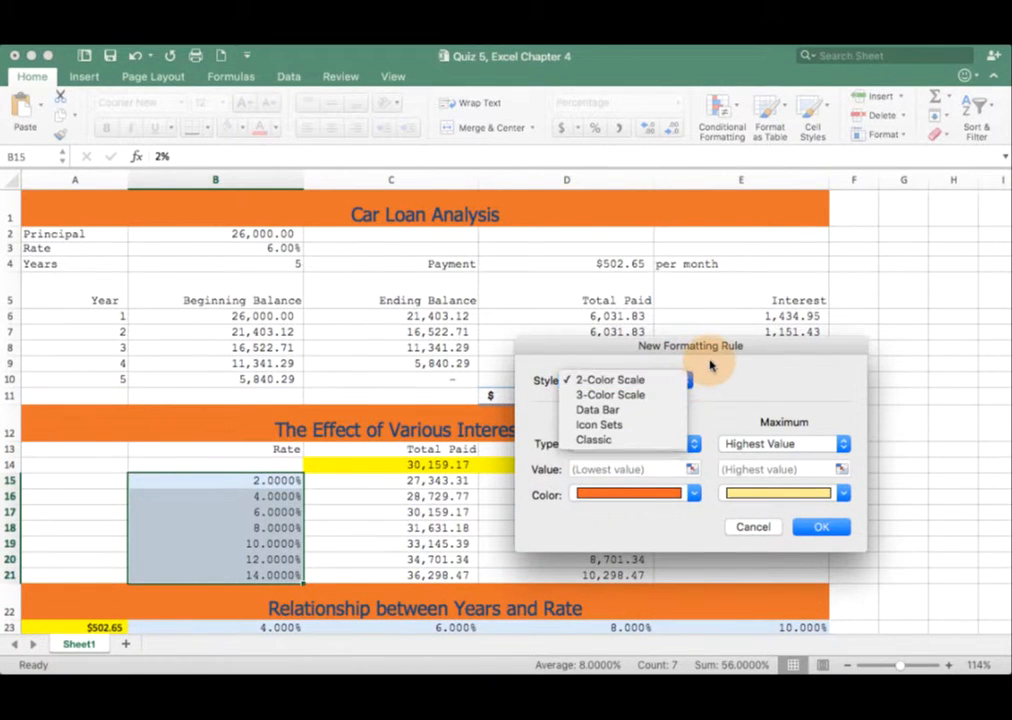
click(688, 380)
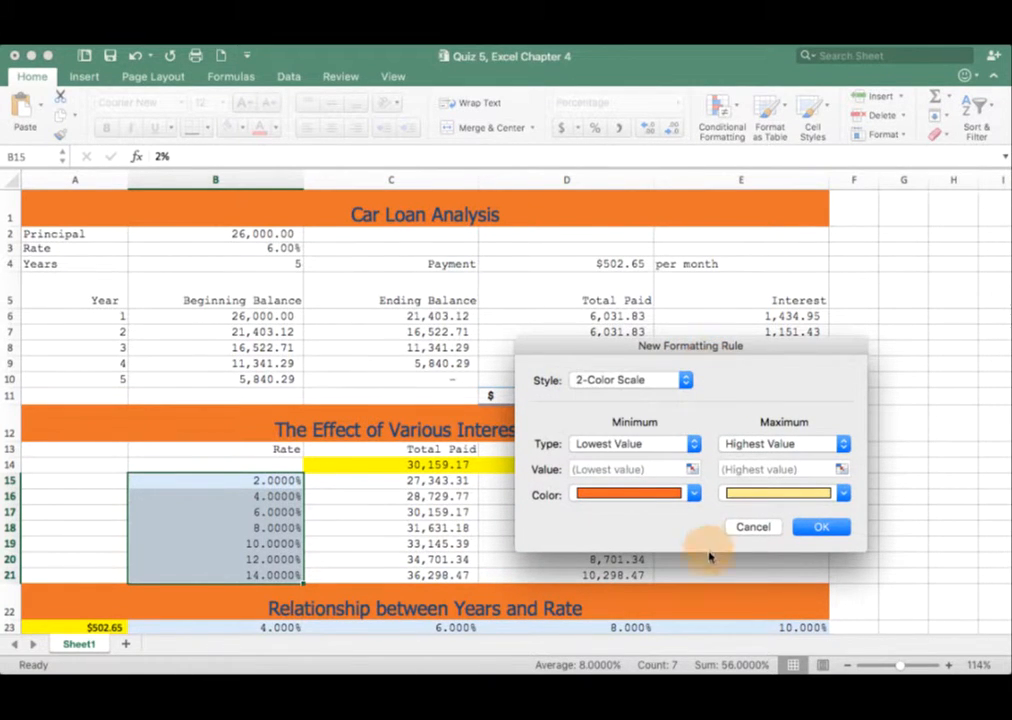
click(693, 444)
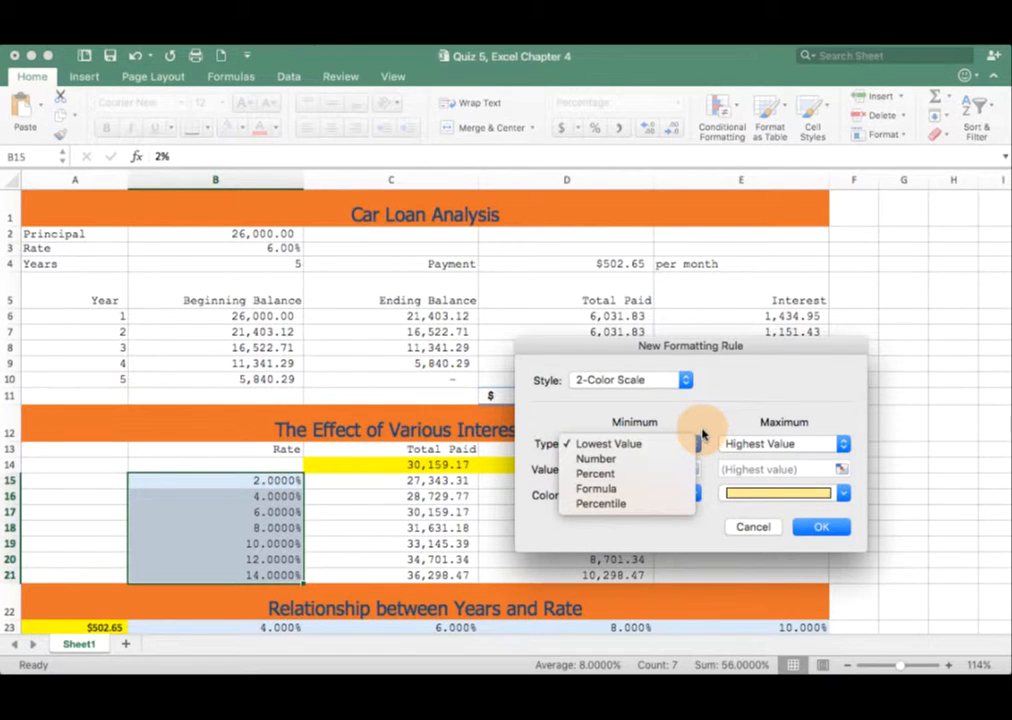
click(673, 380)
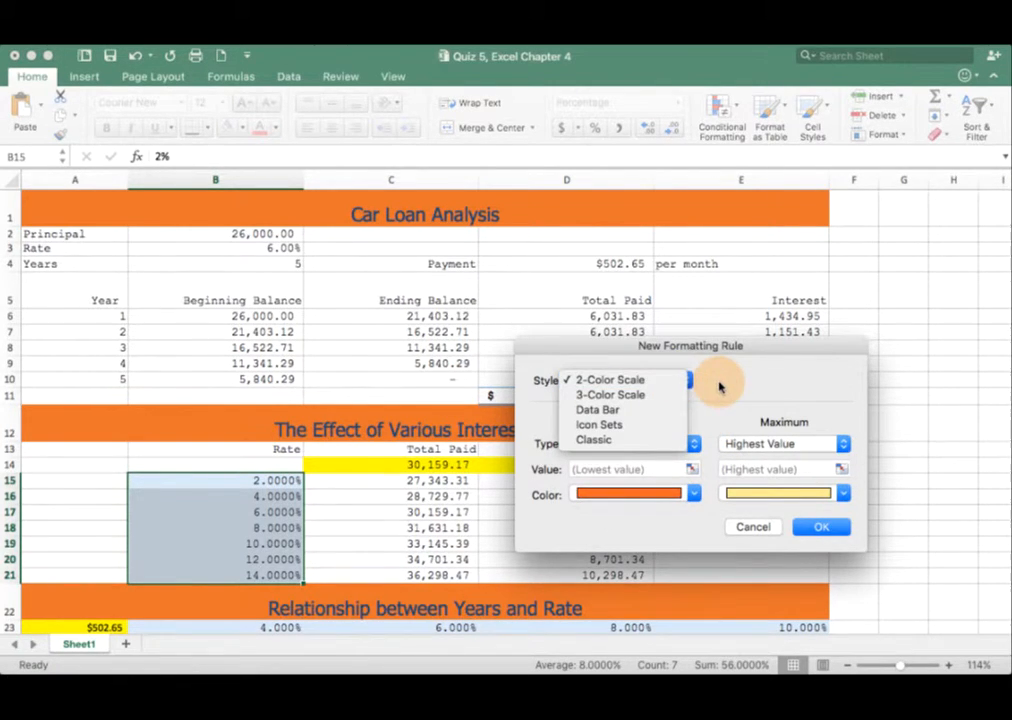
click(655, 440)
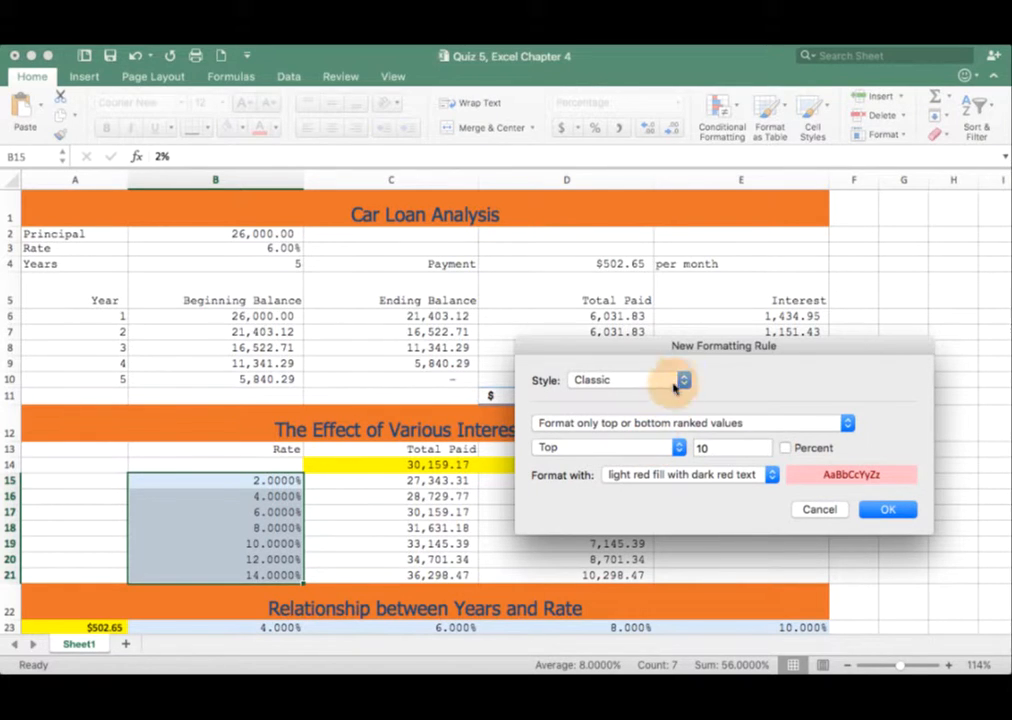
Step: Change the new rule for B15:B21 to format only cells that contain a specified cell value
drag(672, 347, 606, 312)
click(615, 388)
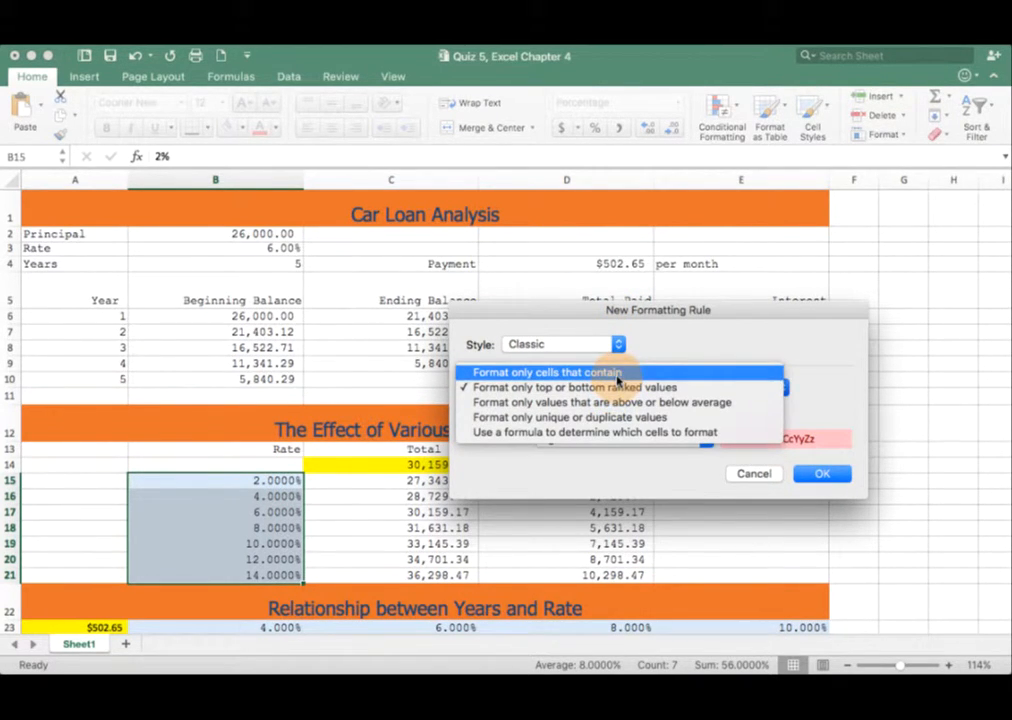
click(617, 374)
click(626, 411)
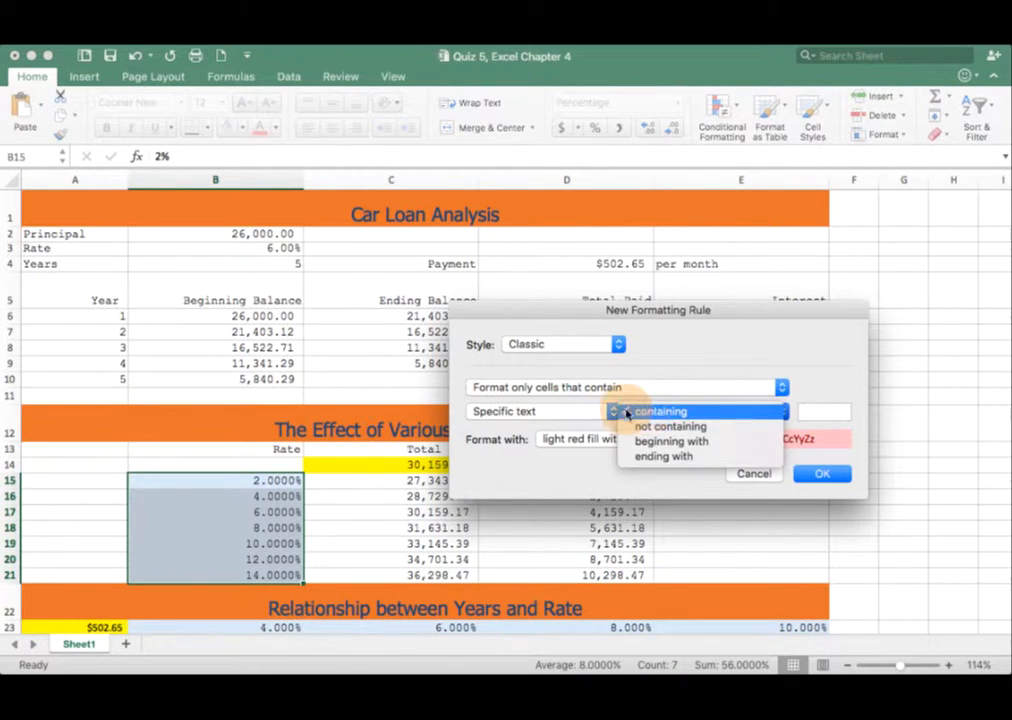
click(583, 413)
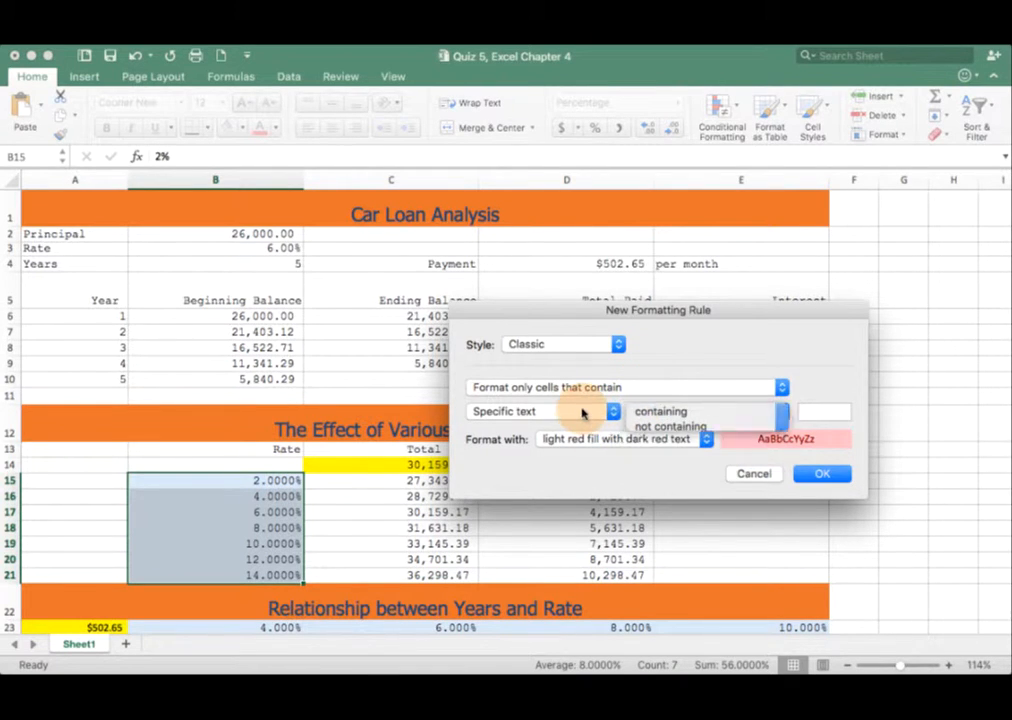
click(586, 414)
click(590, 397)
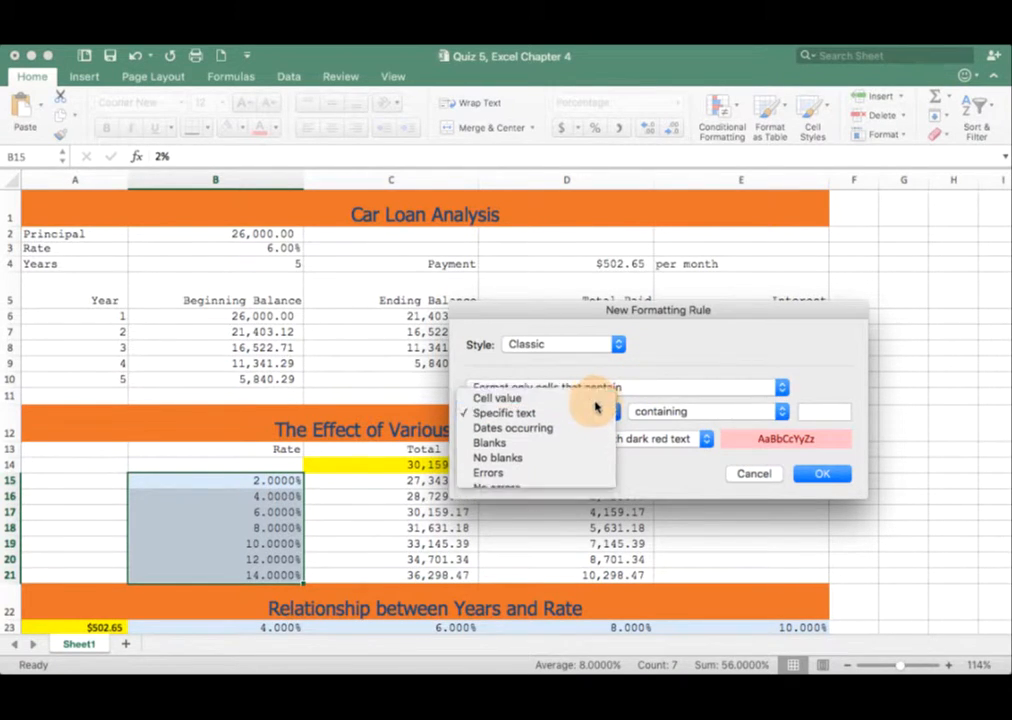
Step: Make the rule's condition equal to $B$3, keep light red fill with dark red text, and apply it to the table rates
click(743, 408)
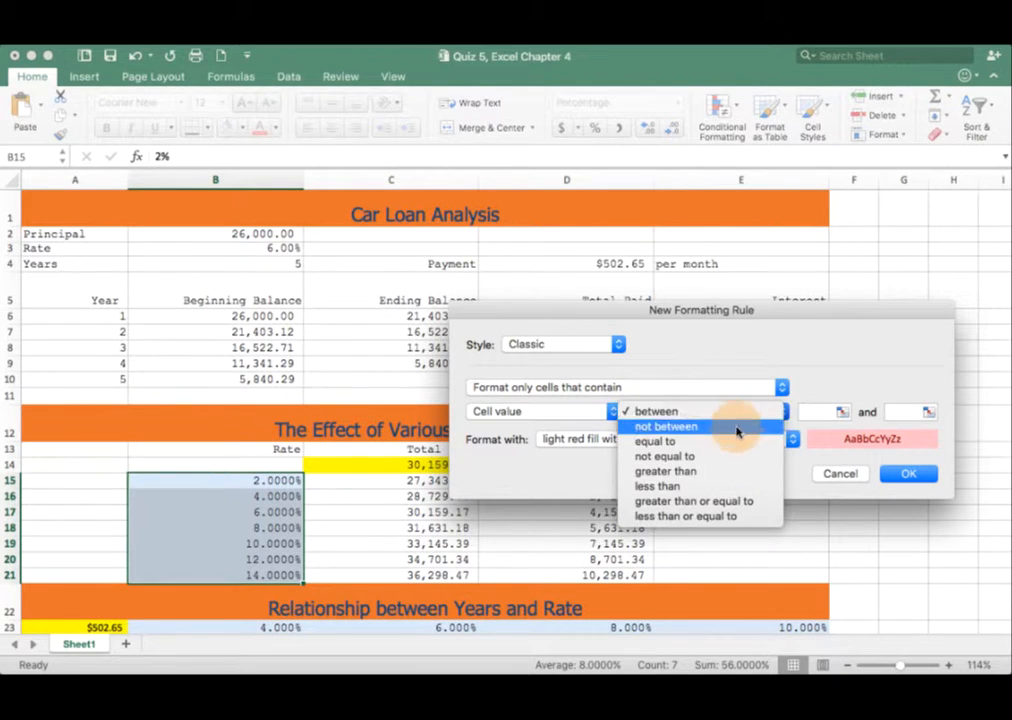
click(733, 437)
click(830, 412)
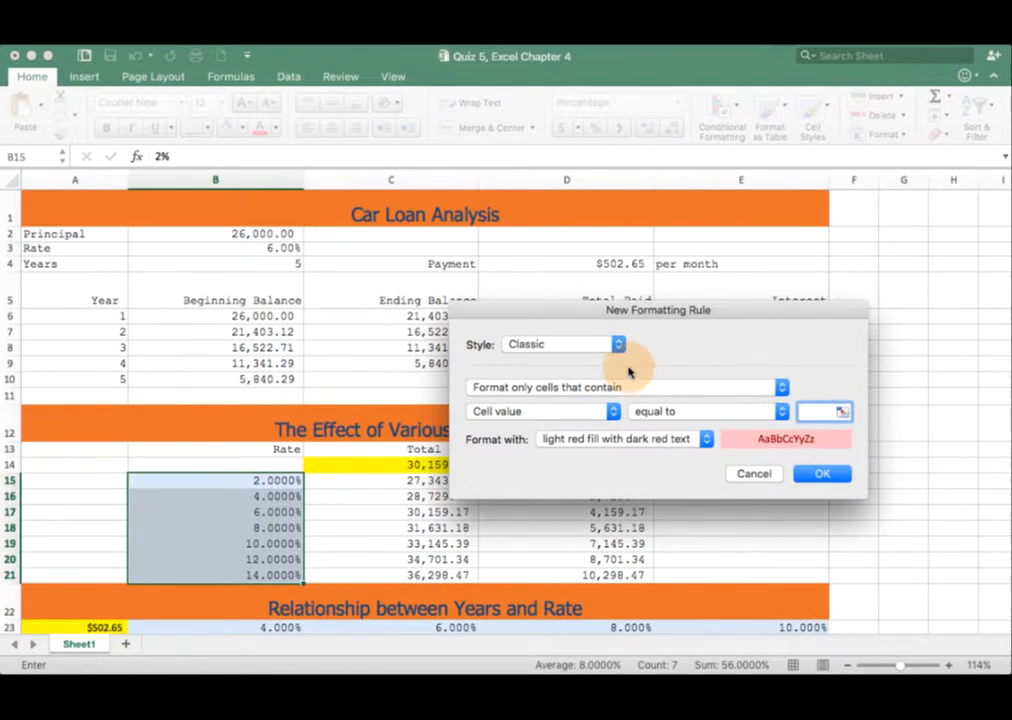
click(284, 248)
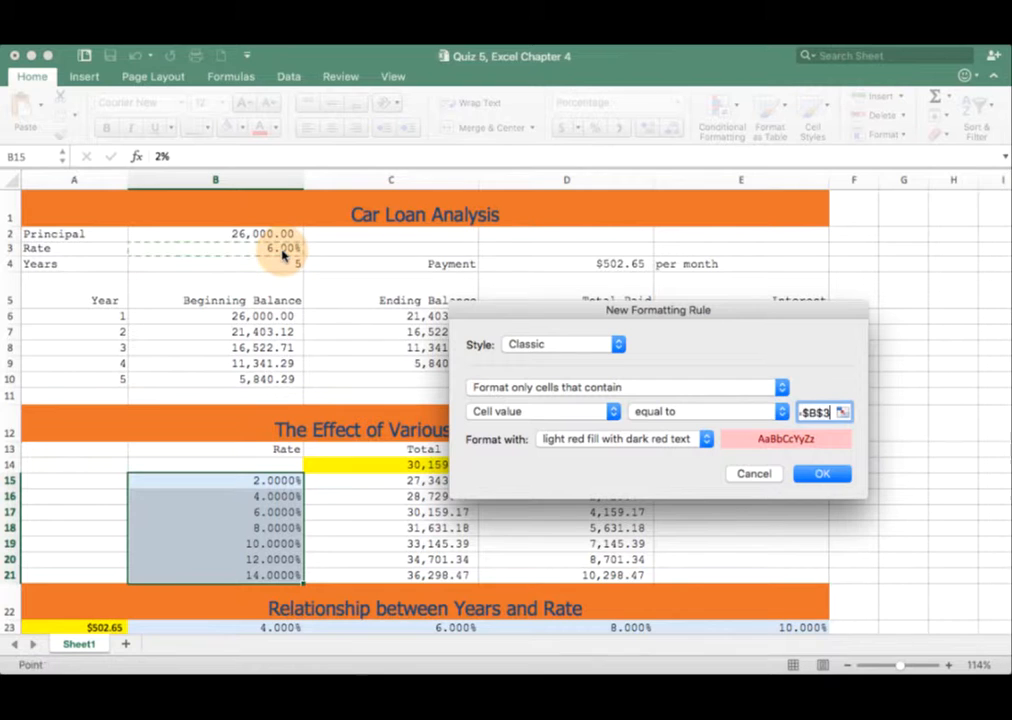
click(840, 474)
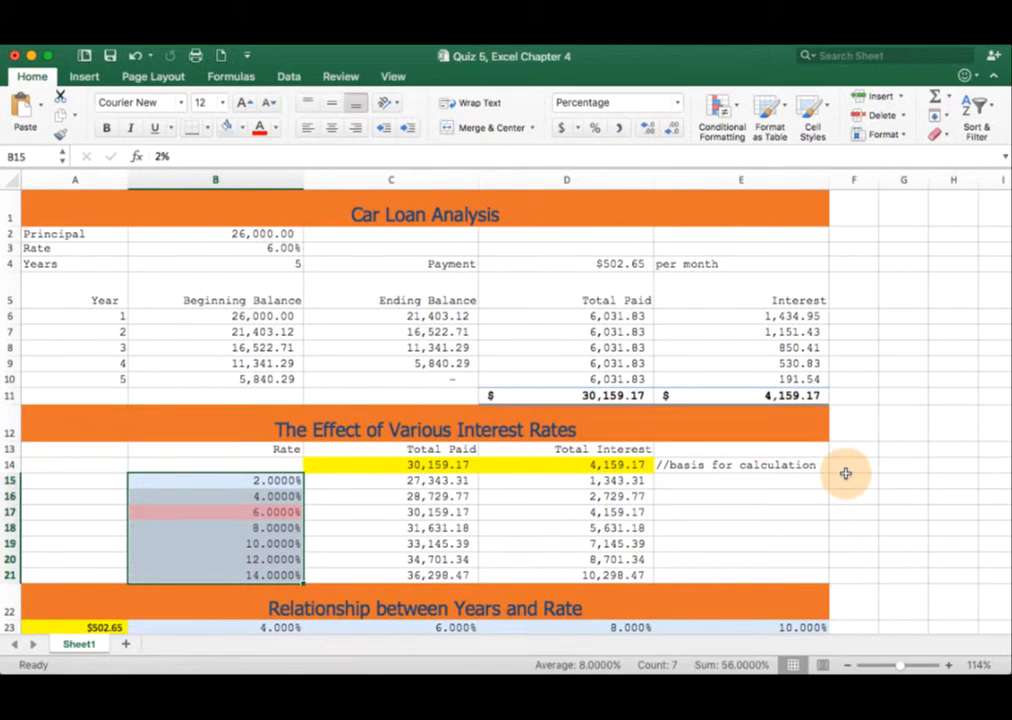
Step: Check the highlighted rate in B17 against the loan Rate, and set B3 to 2.0% to test the rule
click(366, 553)
click(257, 515)
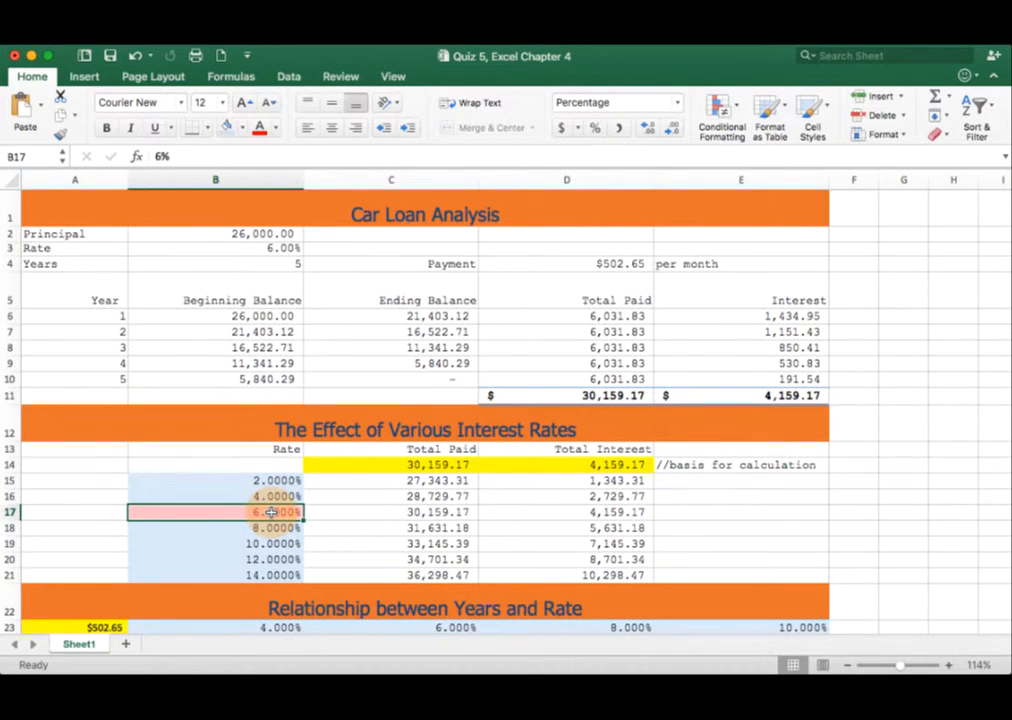
click(278, 251)
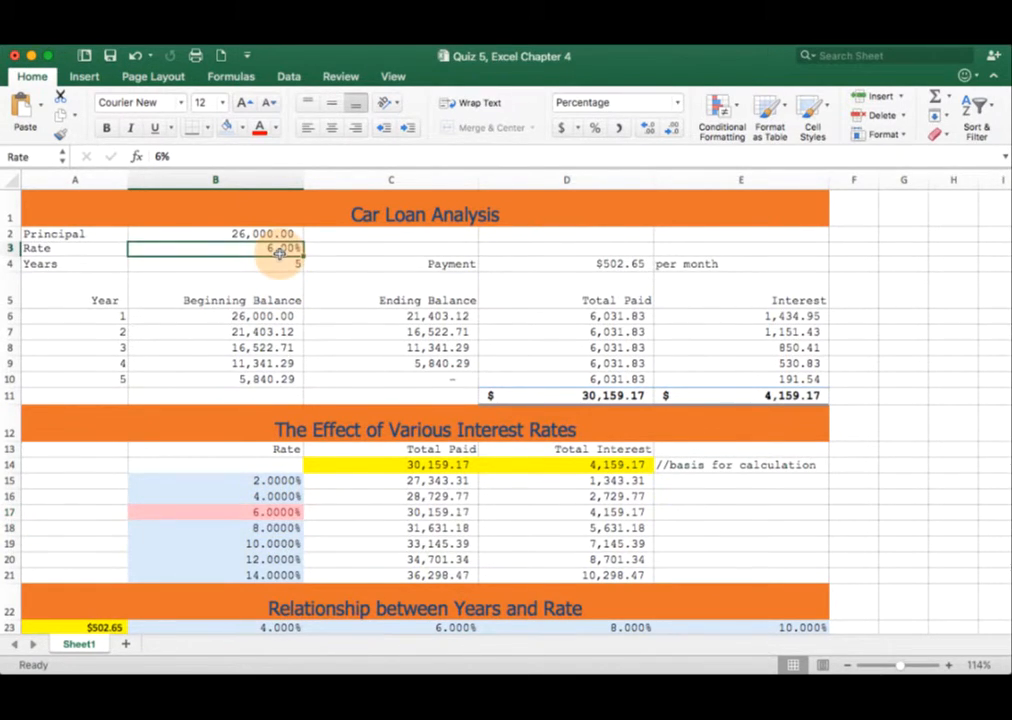
text(2.0)
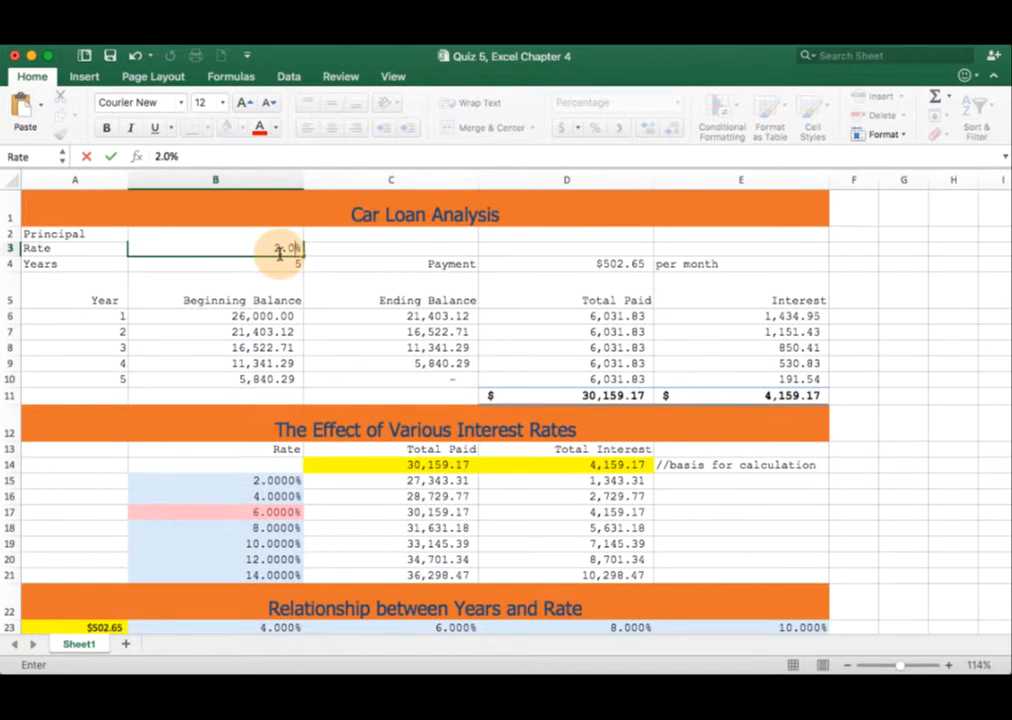
key(Return)
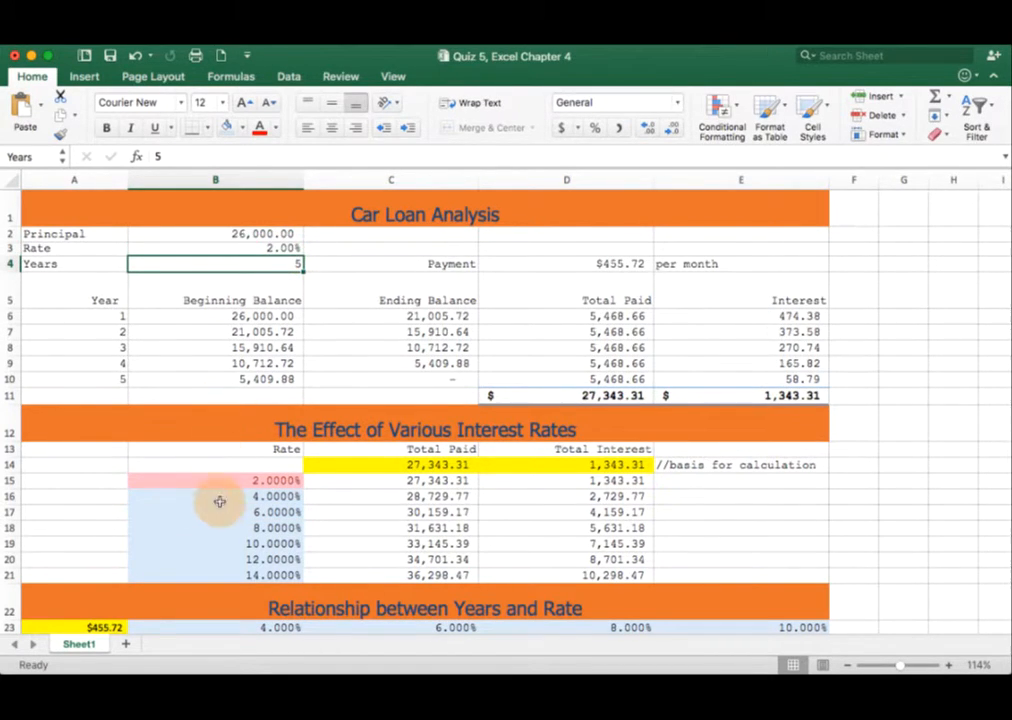
Step: Check the highlight in B15, and set the loan Rate in B3 to 3.0%, a rate missing from the table
click(232, 482)
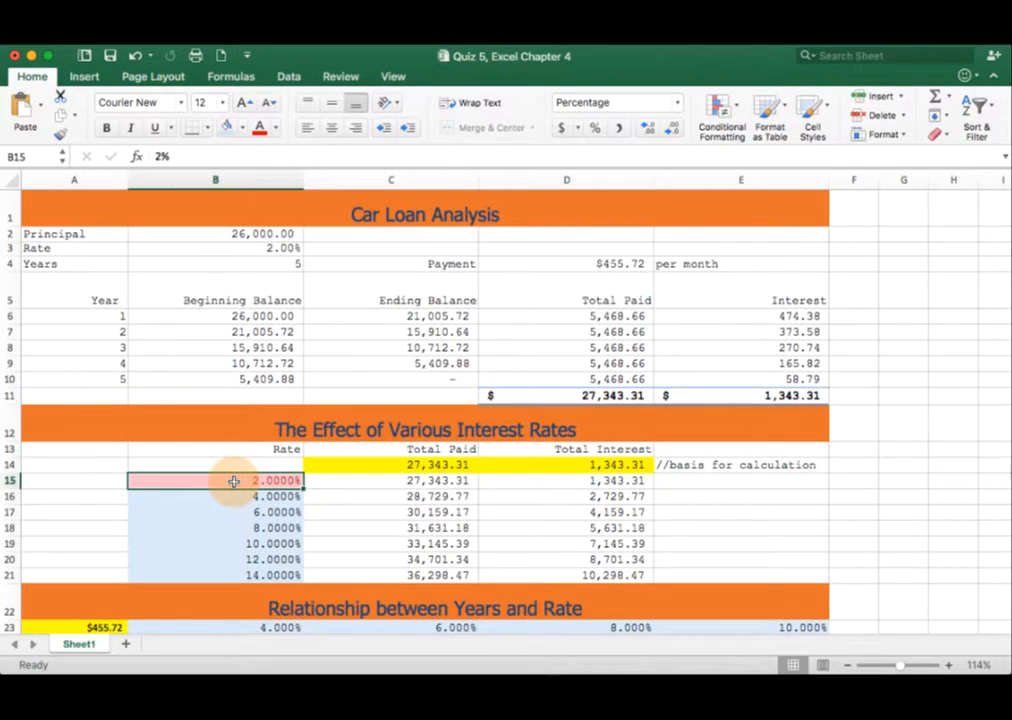
click(258, 250)
text(3.)
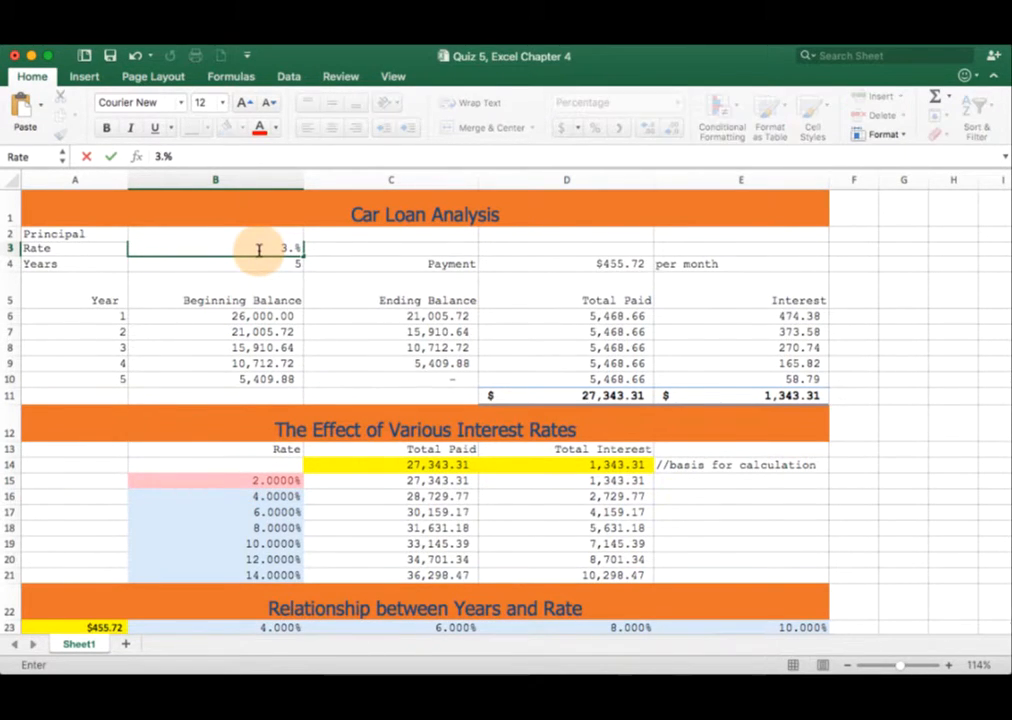
text(0)
key(Return)
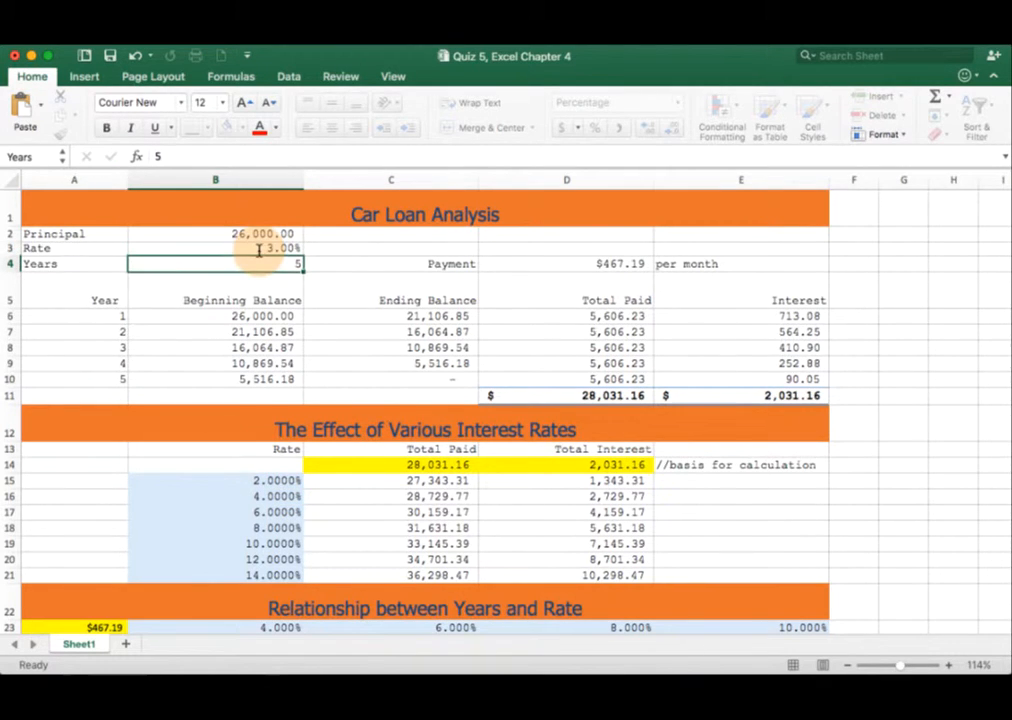
Step: Check the table rates in B15:B21 for a match, and set the loan Rate in B3 to 4%
drag(250, 480, 257, 572)
click(279, 246)
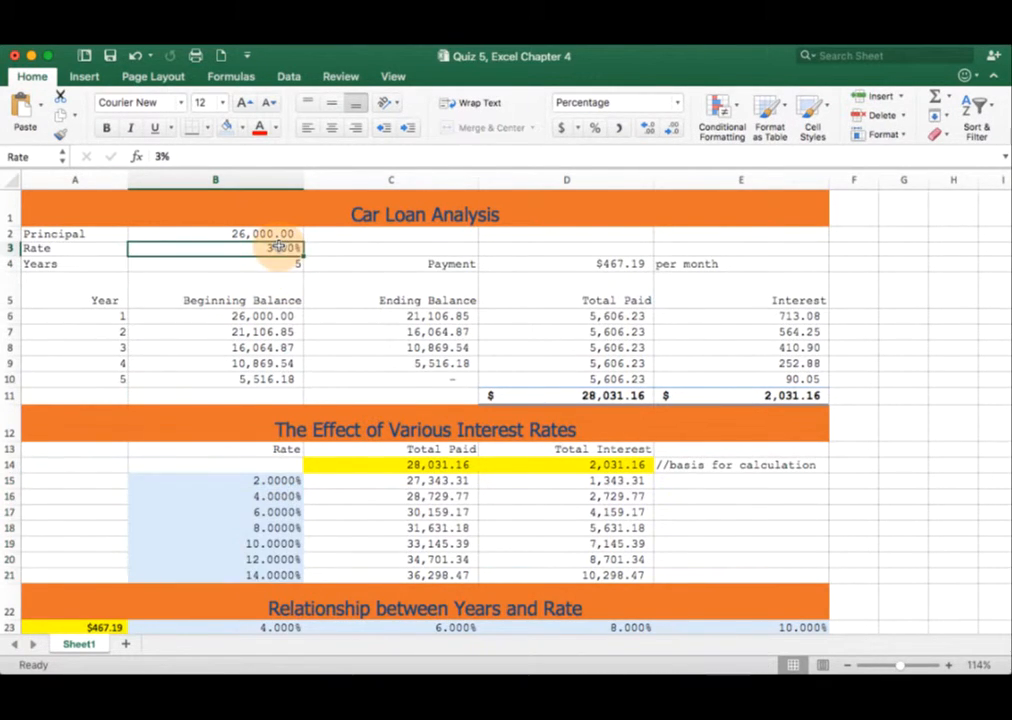
text(4)
key(Return)
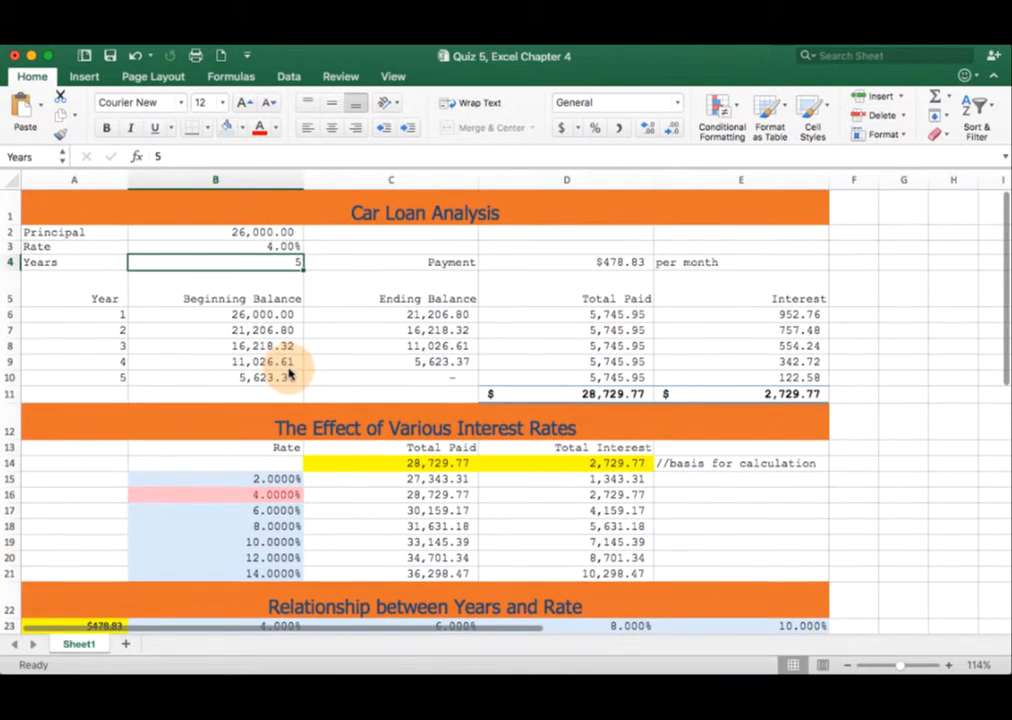
Step: Start a new top/bottom conditional formatting rule for the payments in B24:E27 of the years-and-rate table
scroll(289, 370, down, 3)
scroll(289, 370, down, 2)
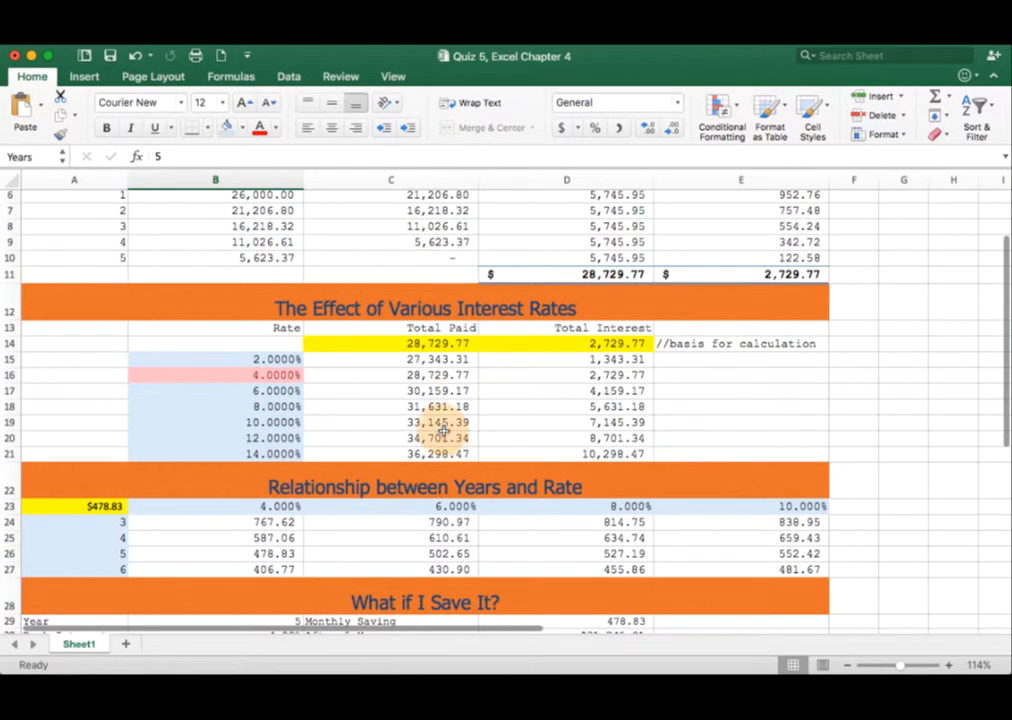
drag(1006, 397, 1010, 458)
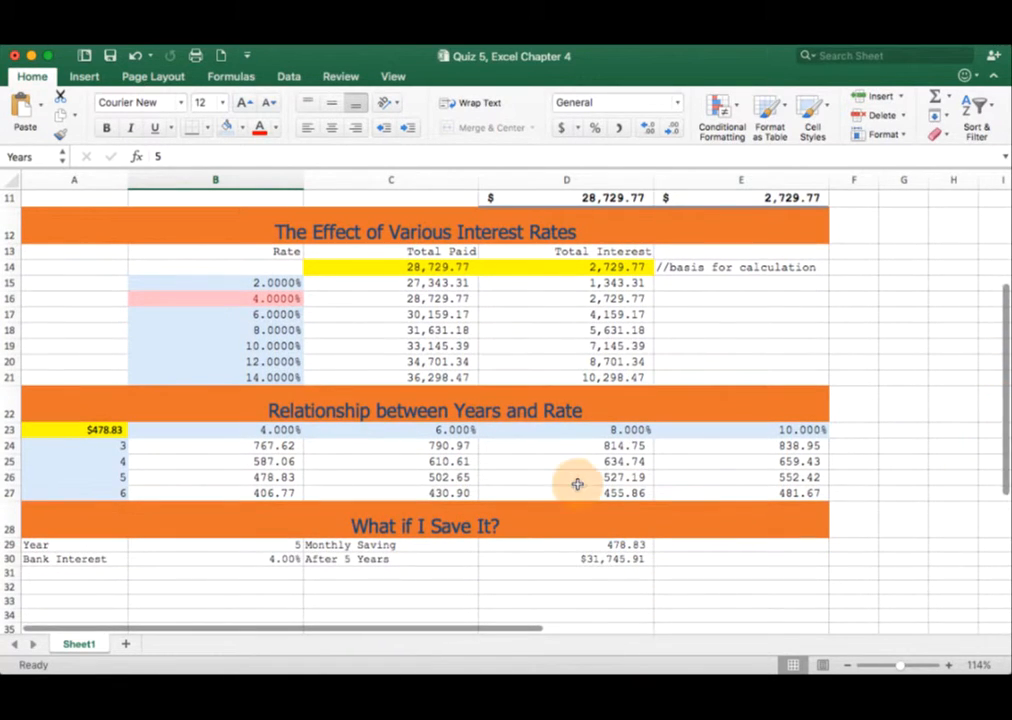
drag(292, 448, 684, 487)
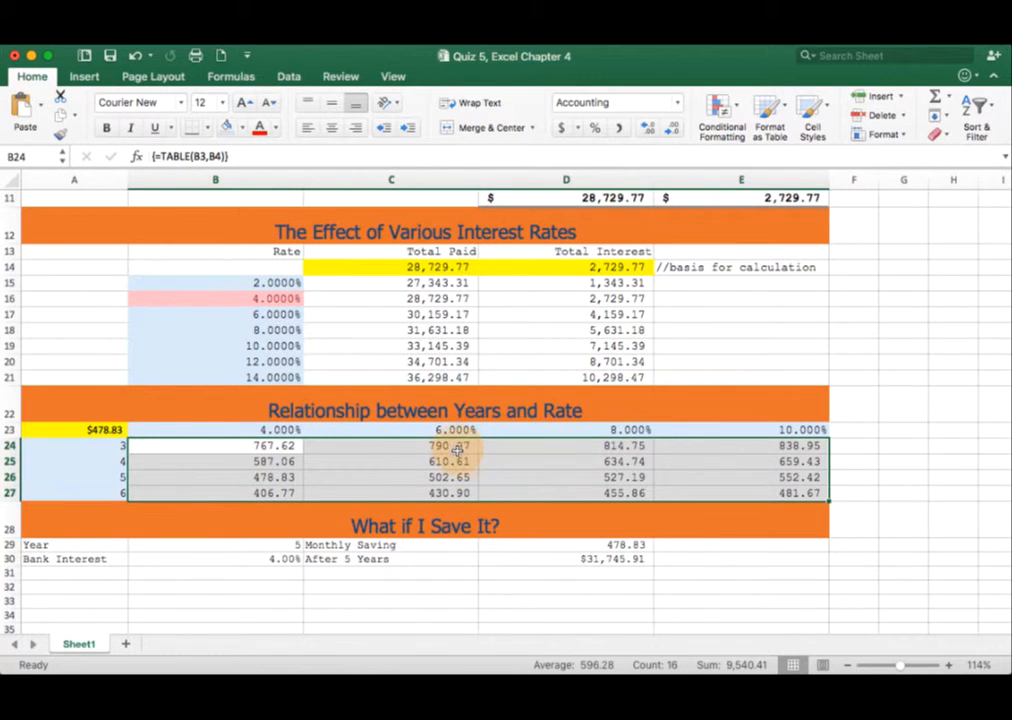
click(731, 100)
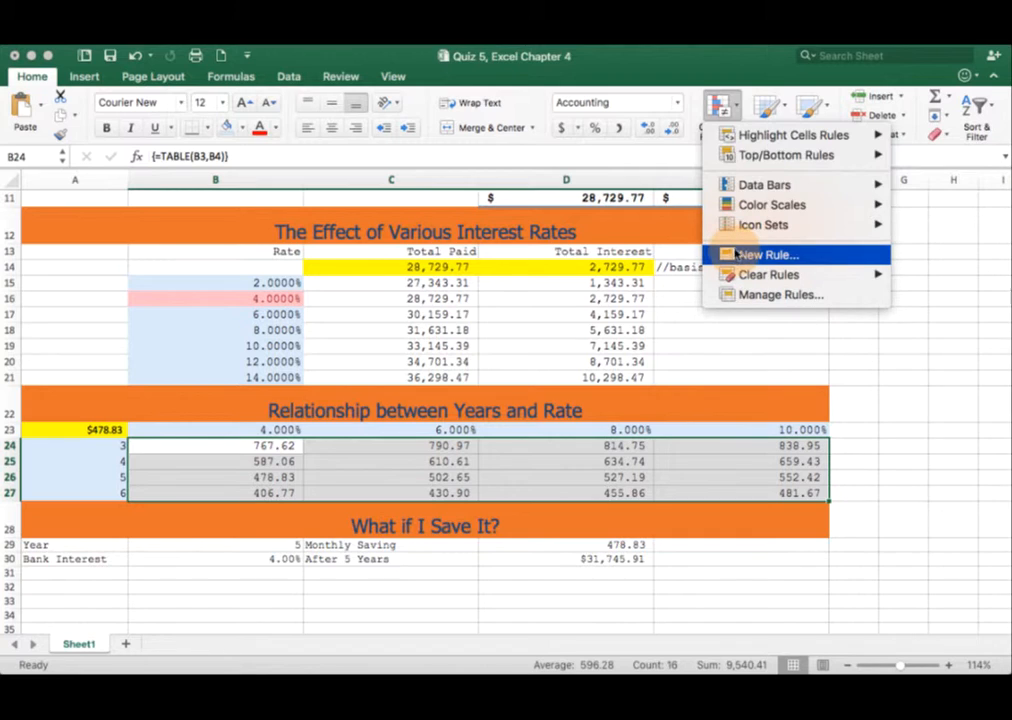
mouse_move(755, 158)
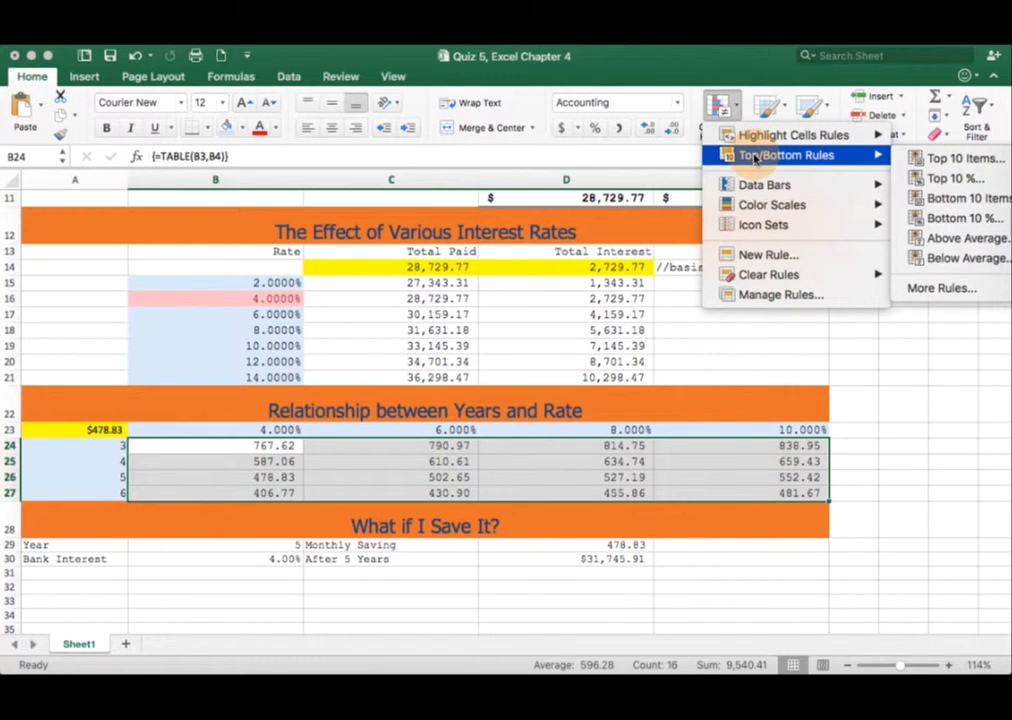
click(930, 290)
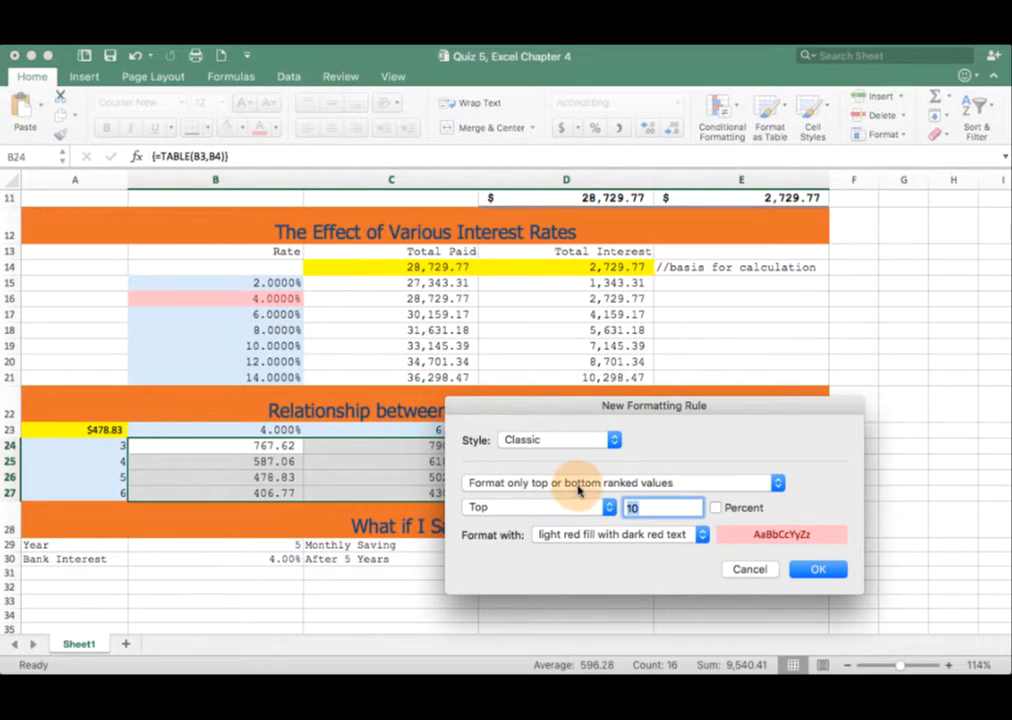
Step: Make the rule format the bottom 4 values, without percent, in light red fill with dark red text, apply it, and check D27
click(607, 507)
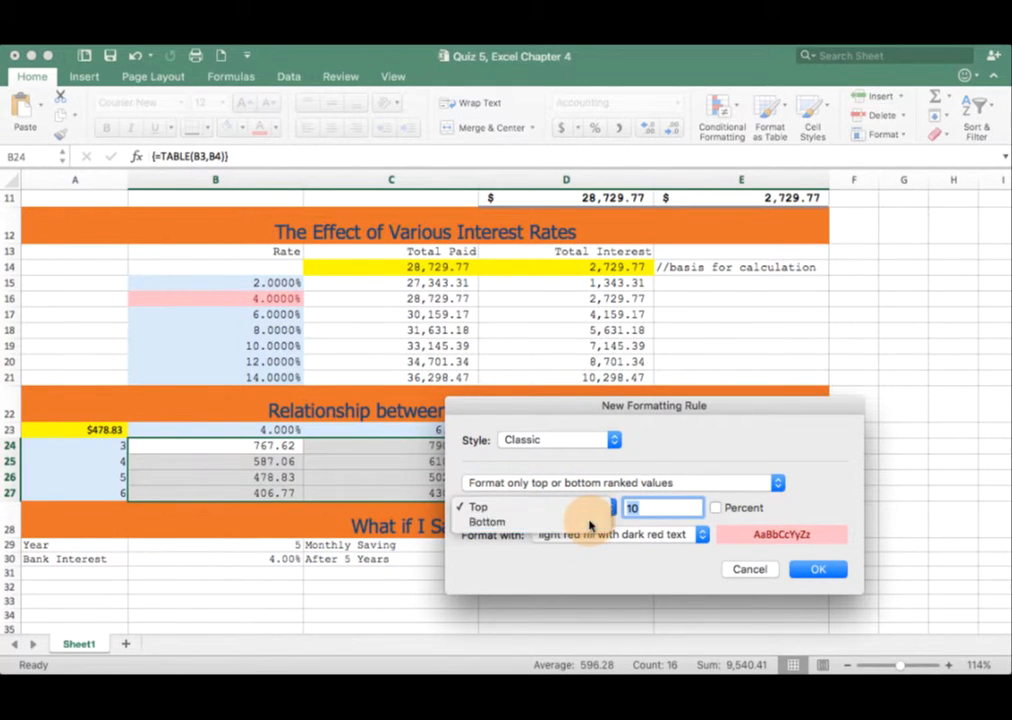
click(592, 522)
drag(656, 509, 573, 506)
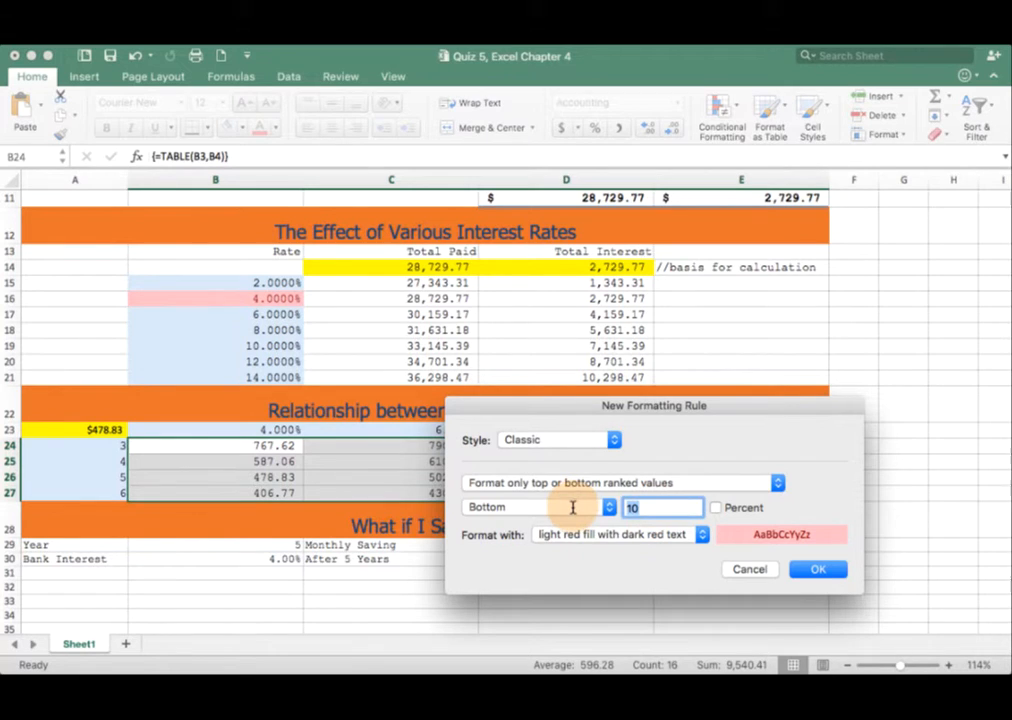
text(4)
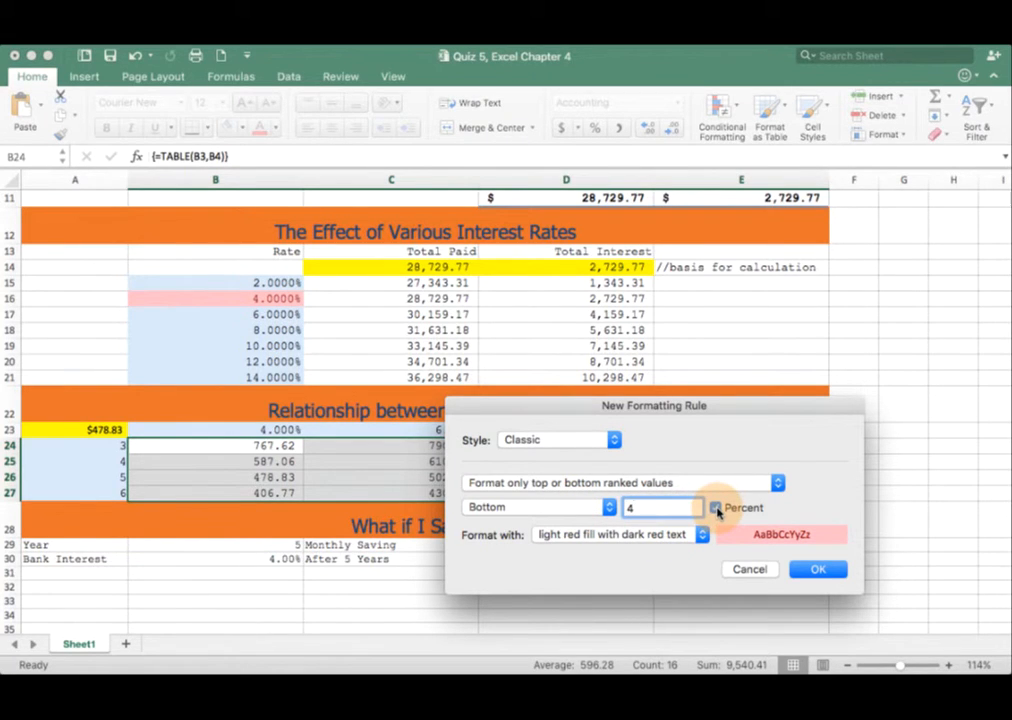
click(716, 509)
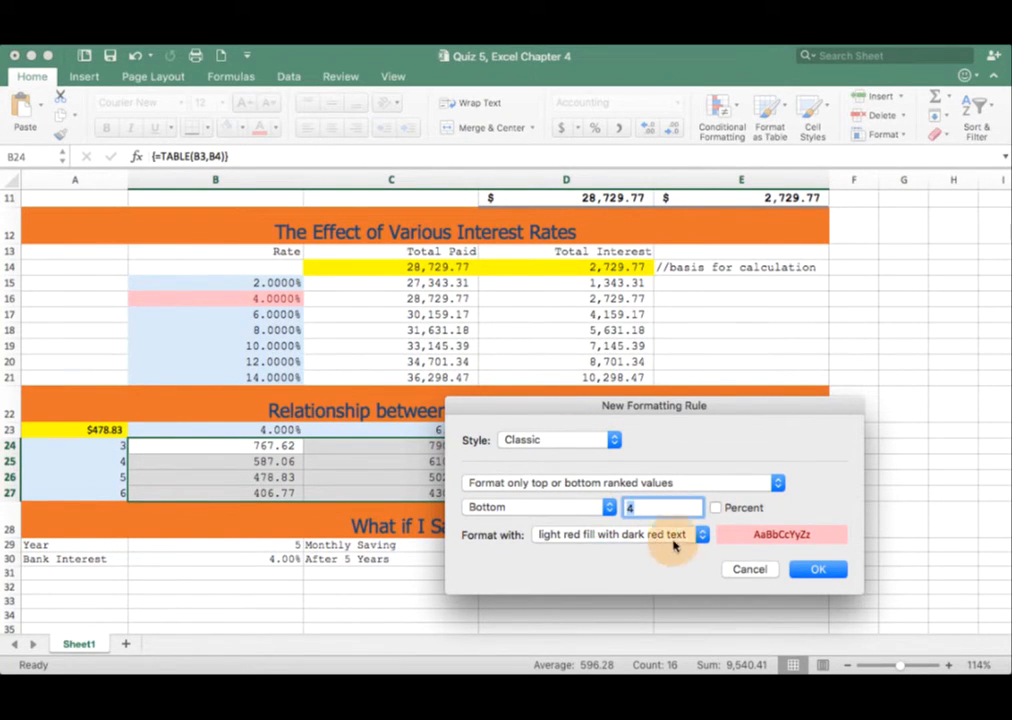
click(802, 567)
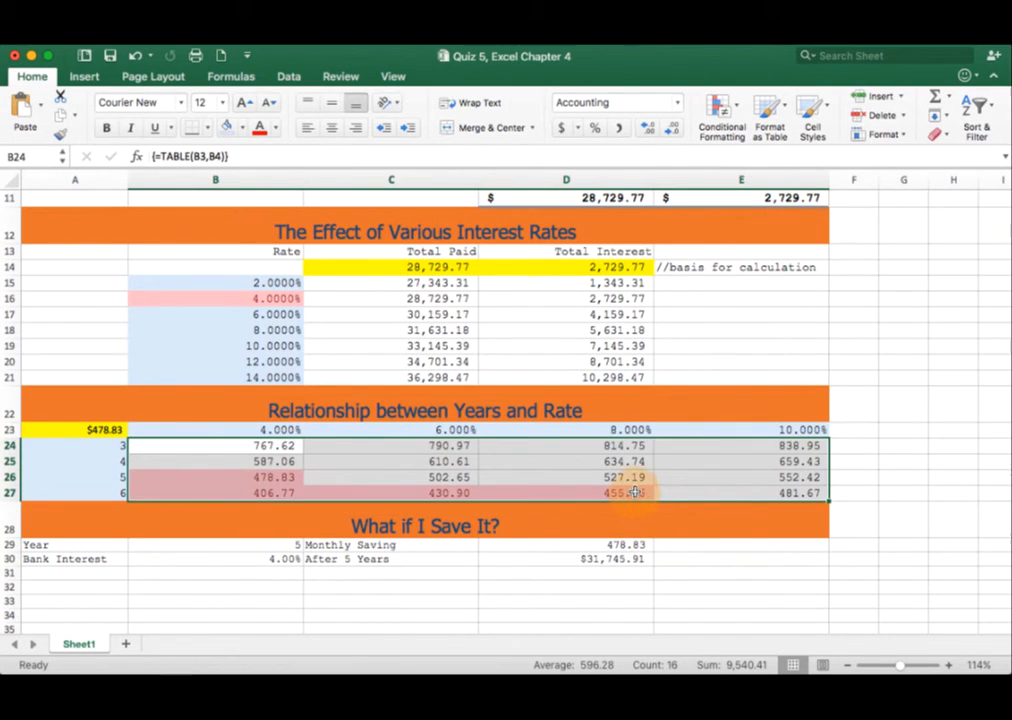
click(628, 490)
click(642, 526)
click(645, 492)
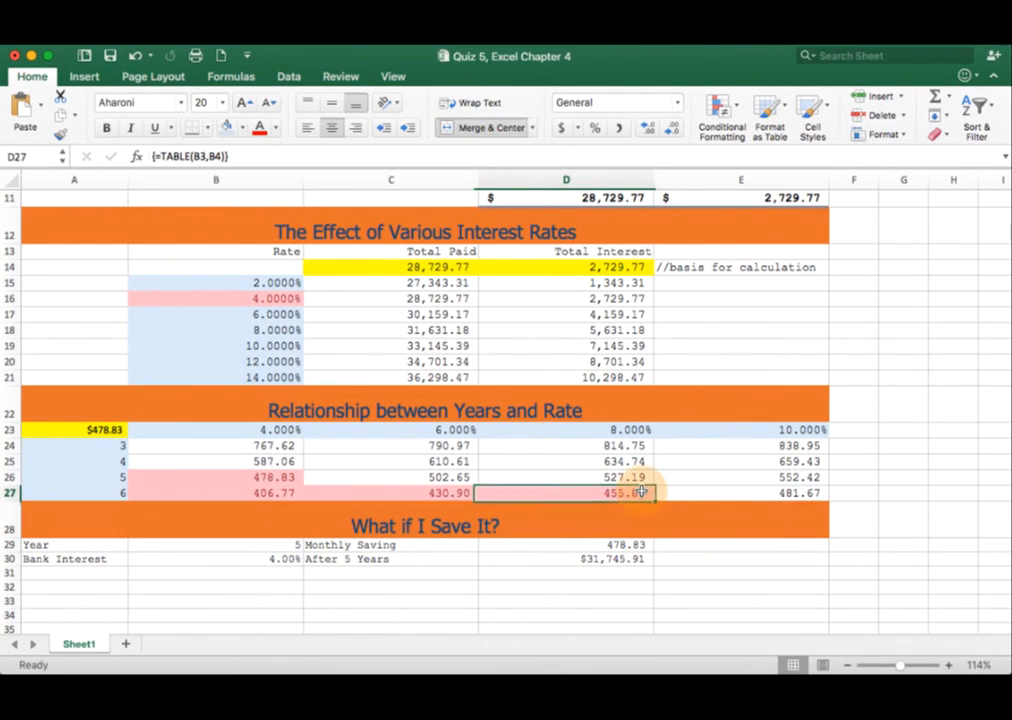